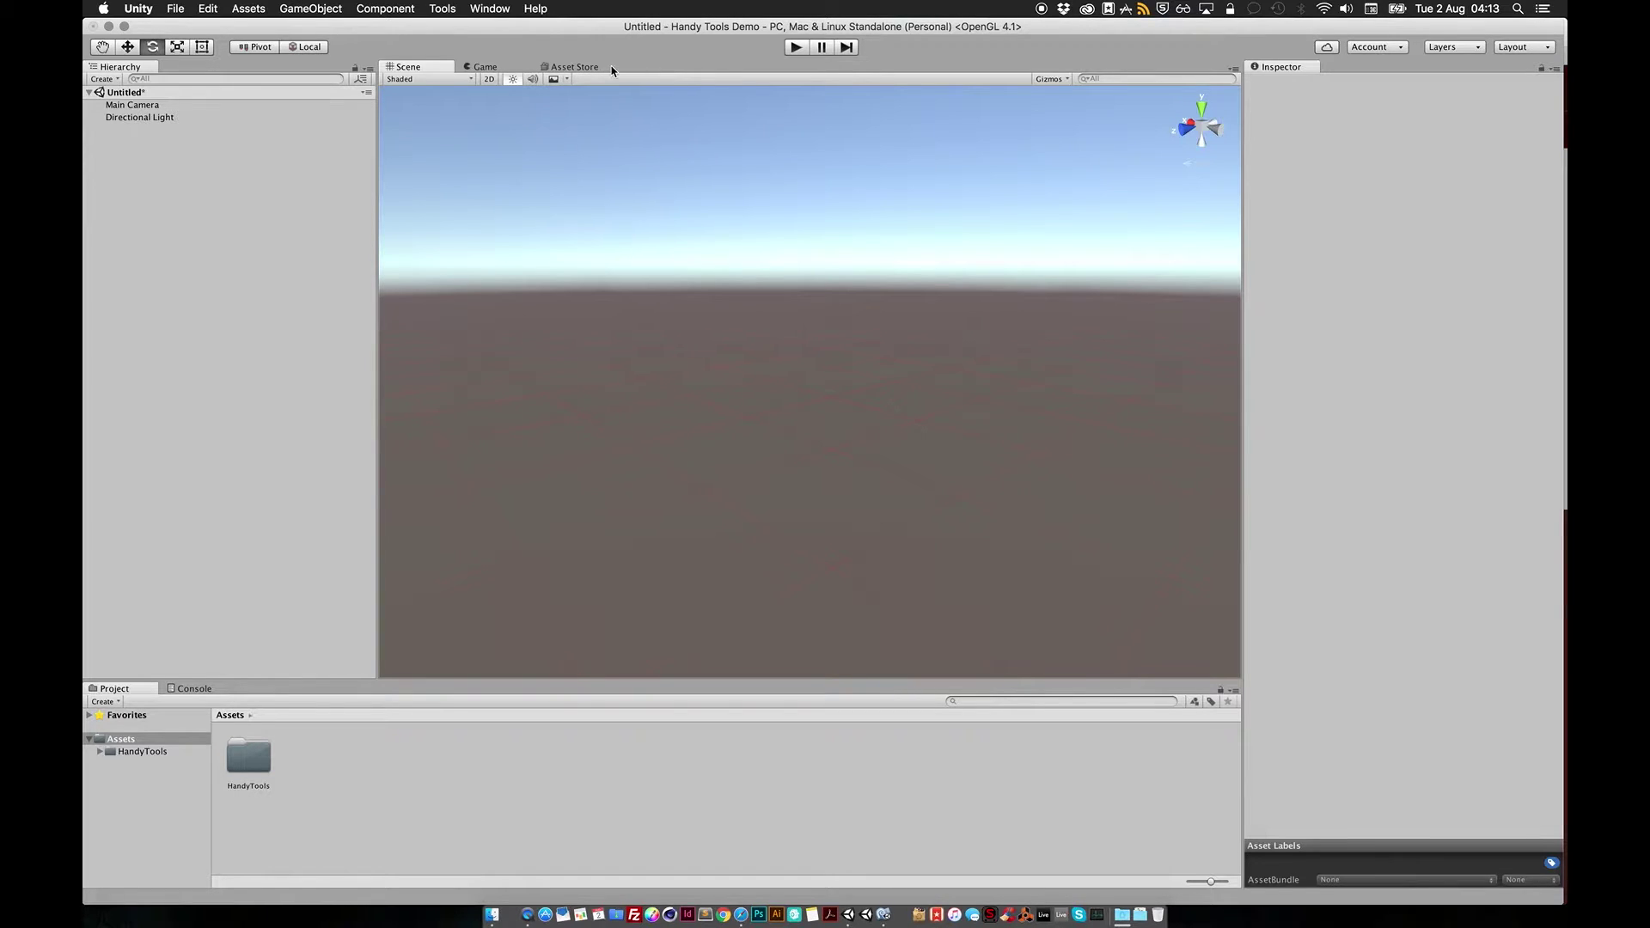
Open the Handy Tools Window from Tools > Handy Tools.
{"action": "left_click", "coordinate": [442, 11]}
{"action": "mouse_move", "coordinate": [446, 28]}
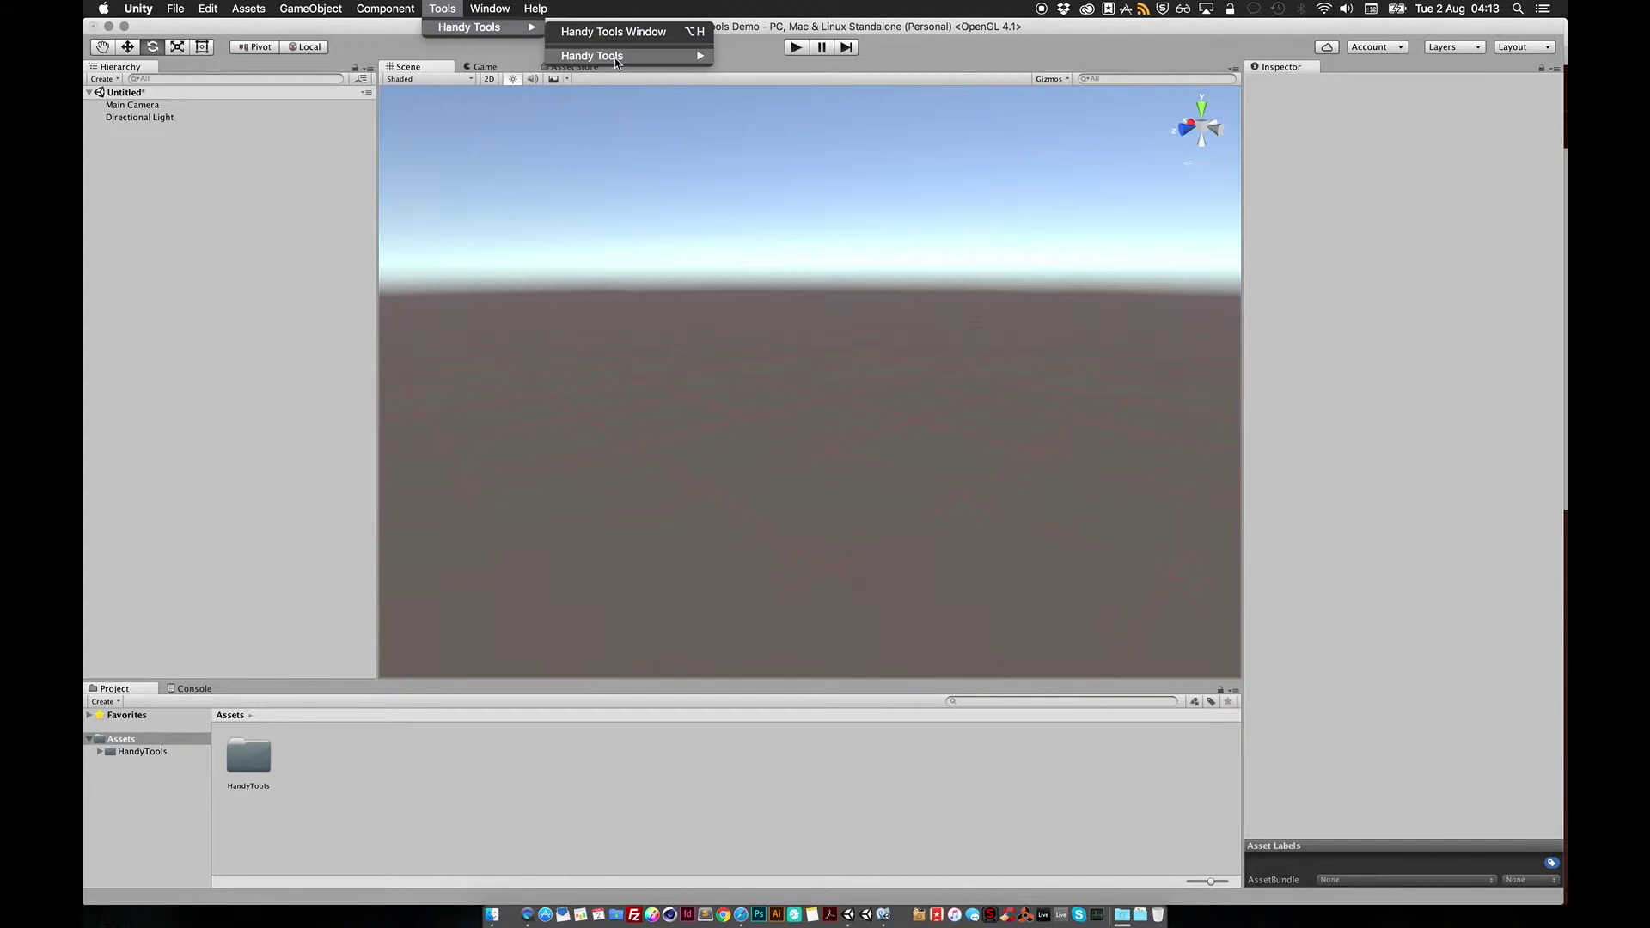
{"action": "mouse_move", "coordinate": [617, 57]}
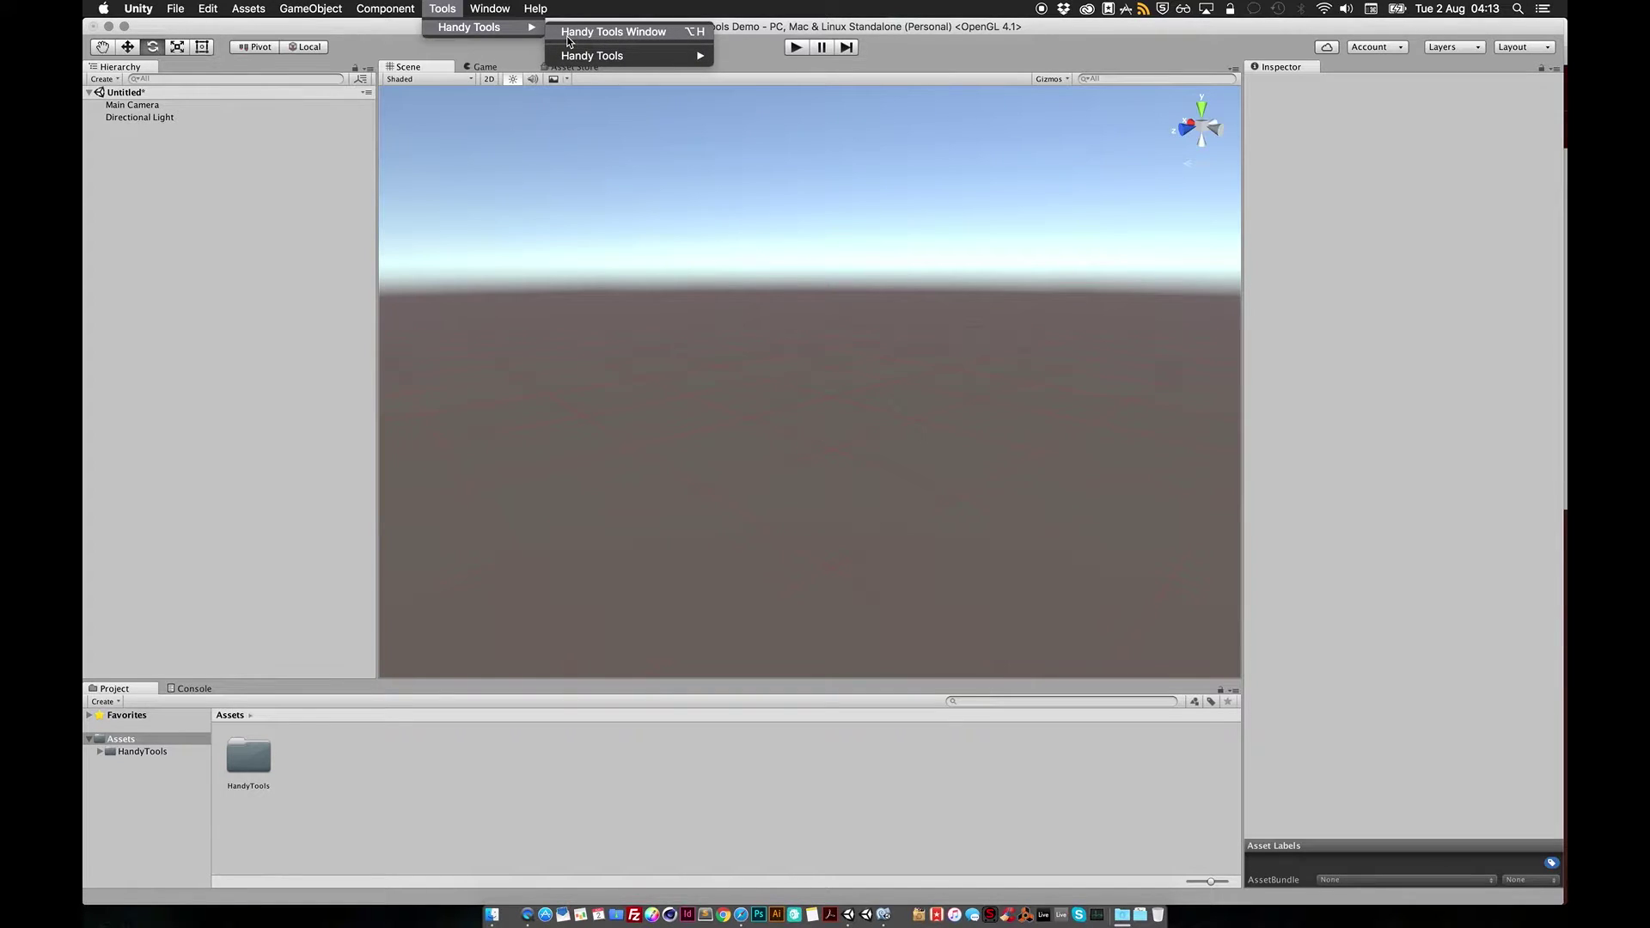
{"action": "left_click", "coordinate": [615, 32]}
Dock Handy Tools right of the Scene view, place the Hierarchy beside it, and widen the Scene.
{"action": "left_click_drag", "start_coordinate": [312, 68], "coordinate": [971, 253]}
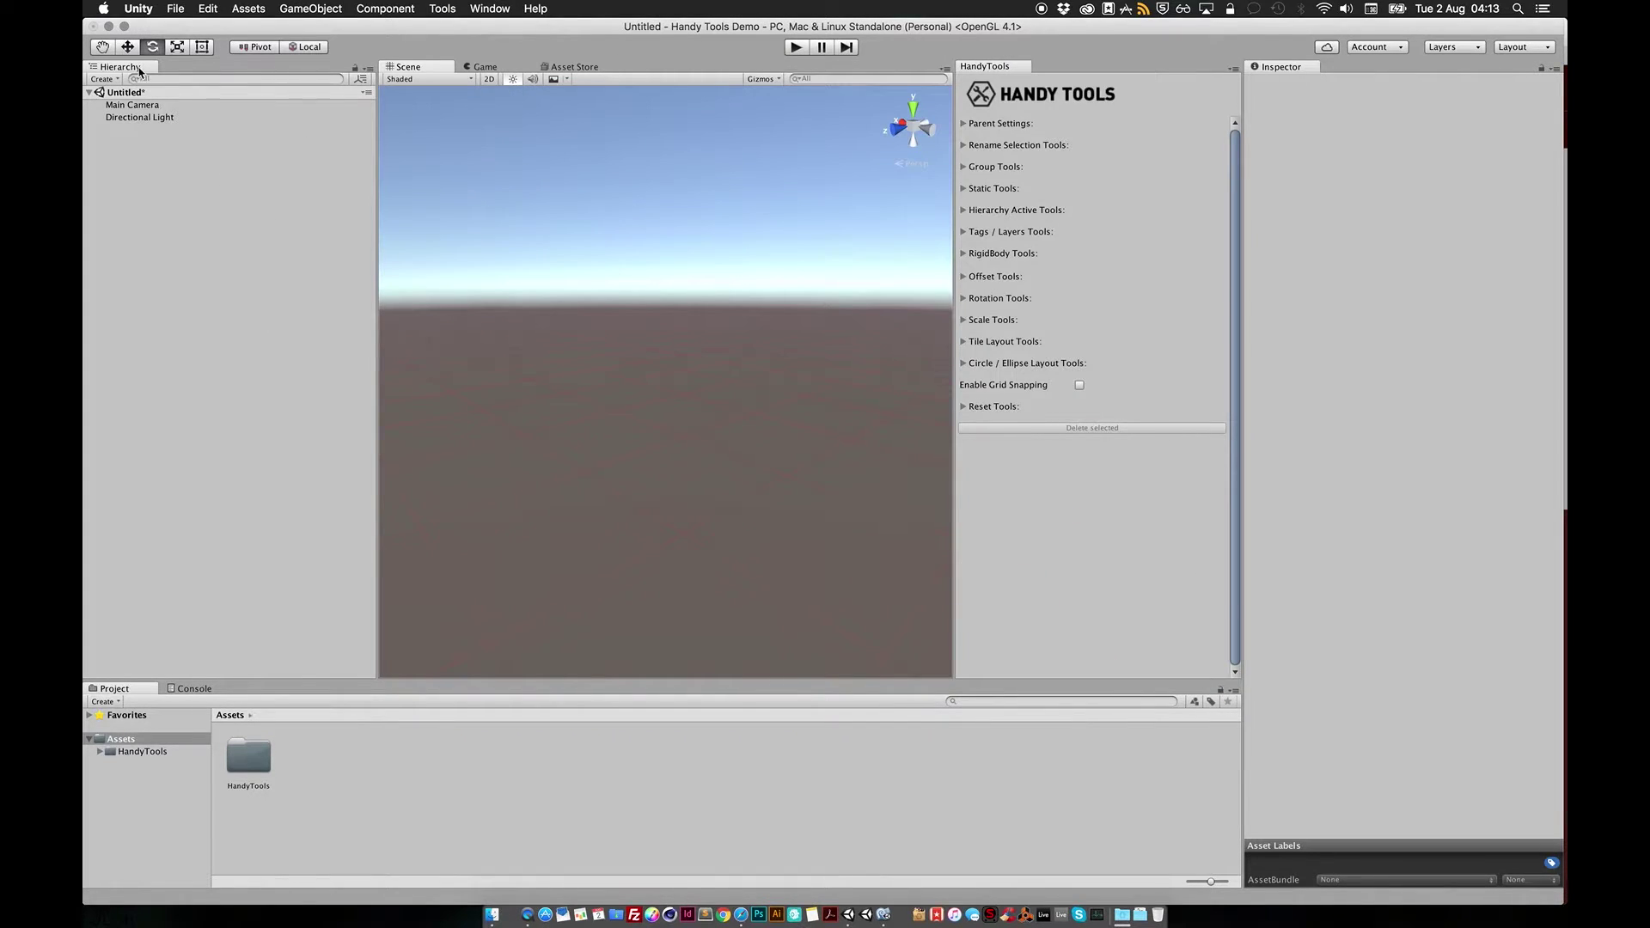
{"action": "left_click_drag", "start_coordinate": [140, 71], "coordinate": [1227, 210]}
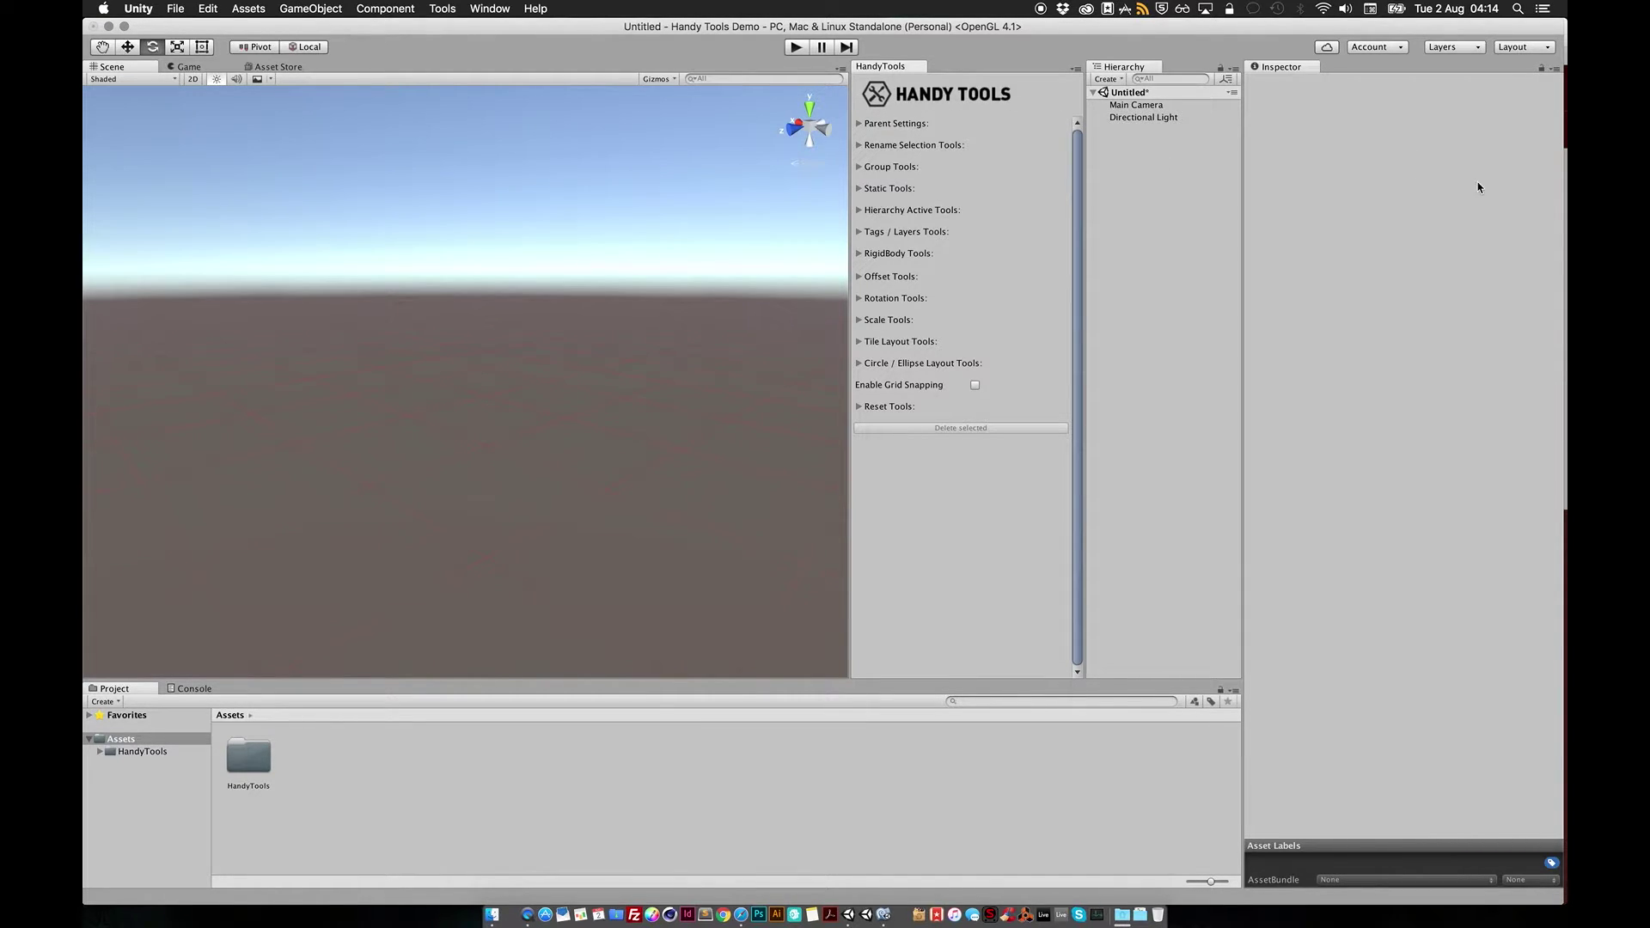
{"action": "left_click_drag", "start_coordinate": [851, 230], "coordinate": [957, 206]}
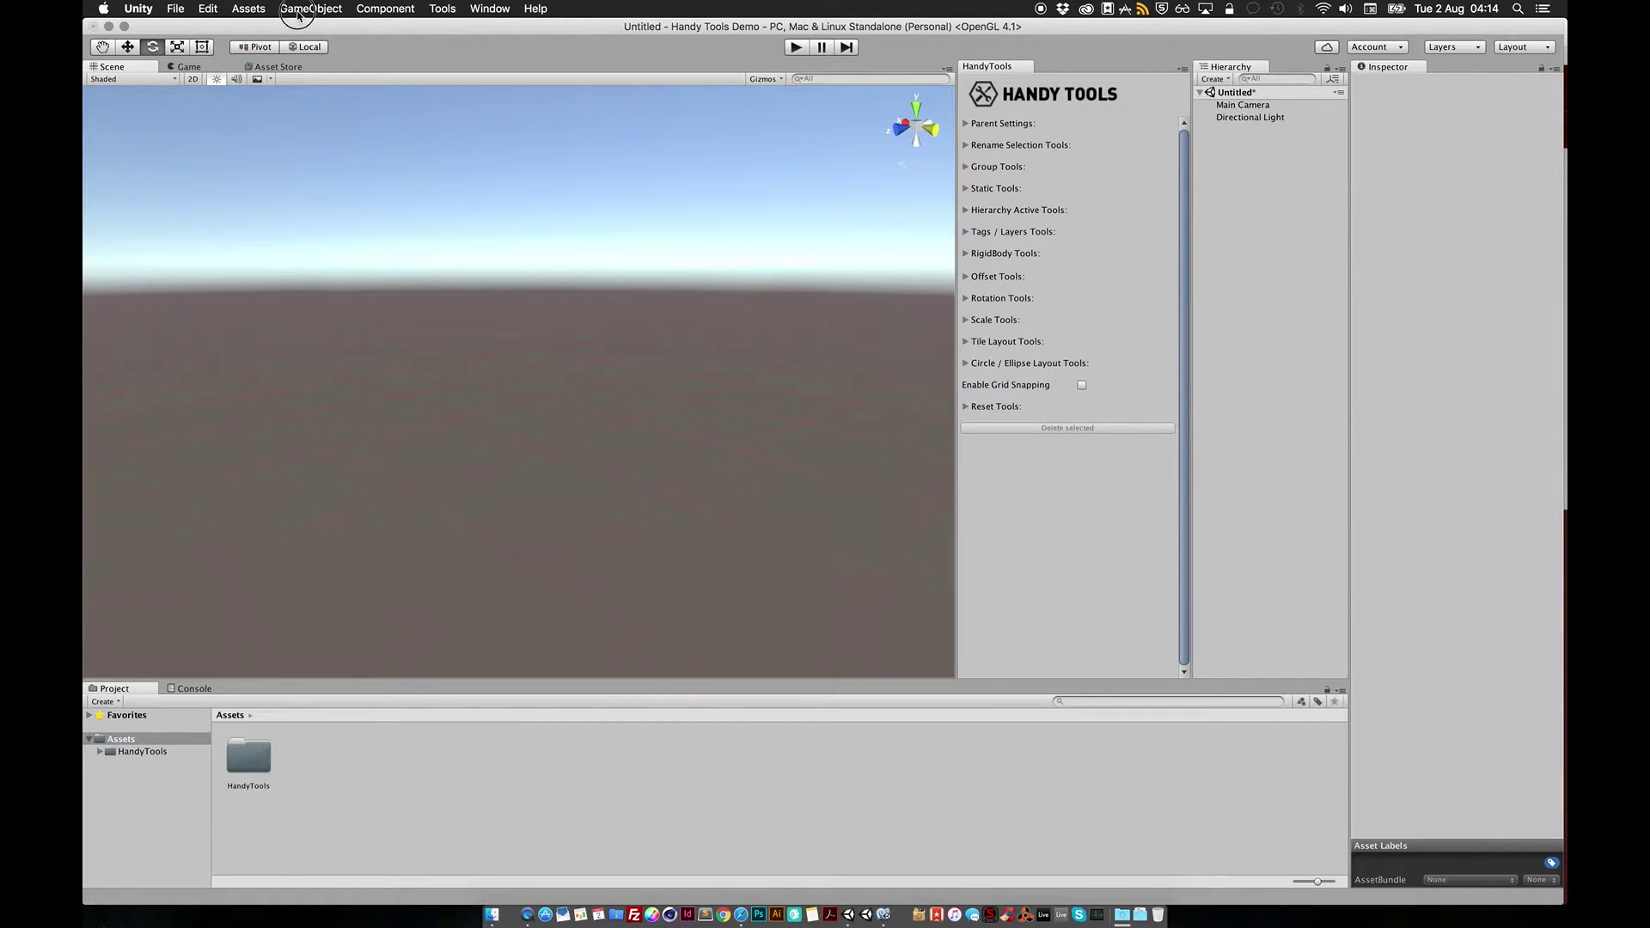
{"action": "left_click", "coordinate": [302, 10]}
Add a Cube from GameObject > 3D Object and expand Parent Settings, showing parent name HT_Holder.
{"action": "mouse_move", "coordinate": [327, 76]}
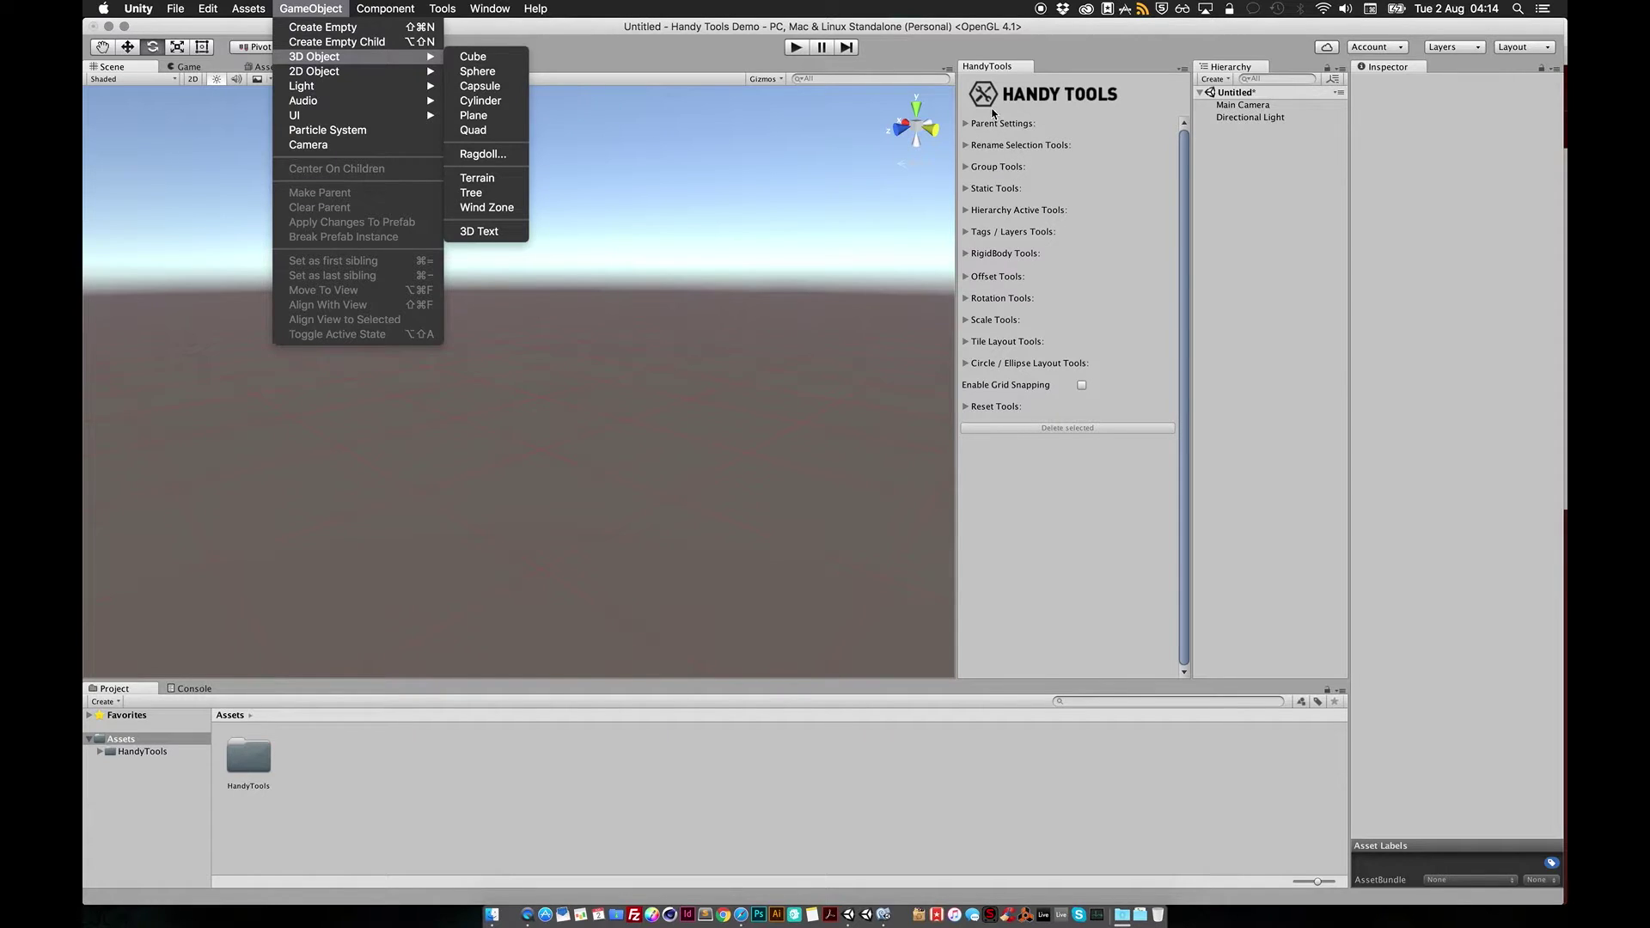
{"action": "left_click", "coordinate": [482, 58]}
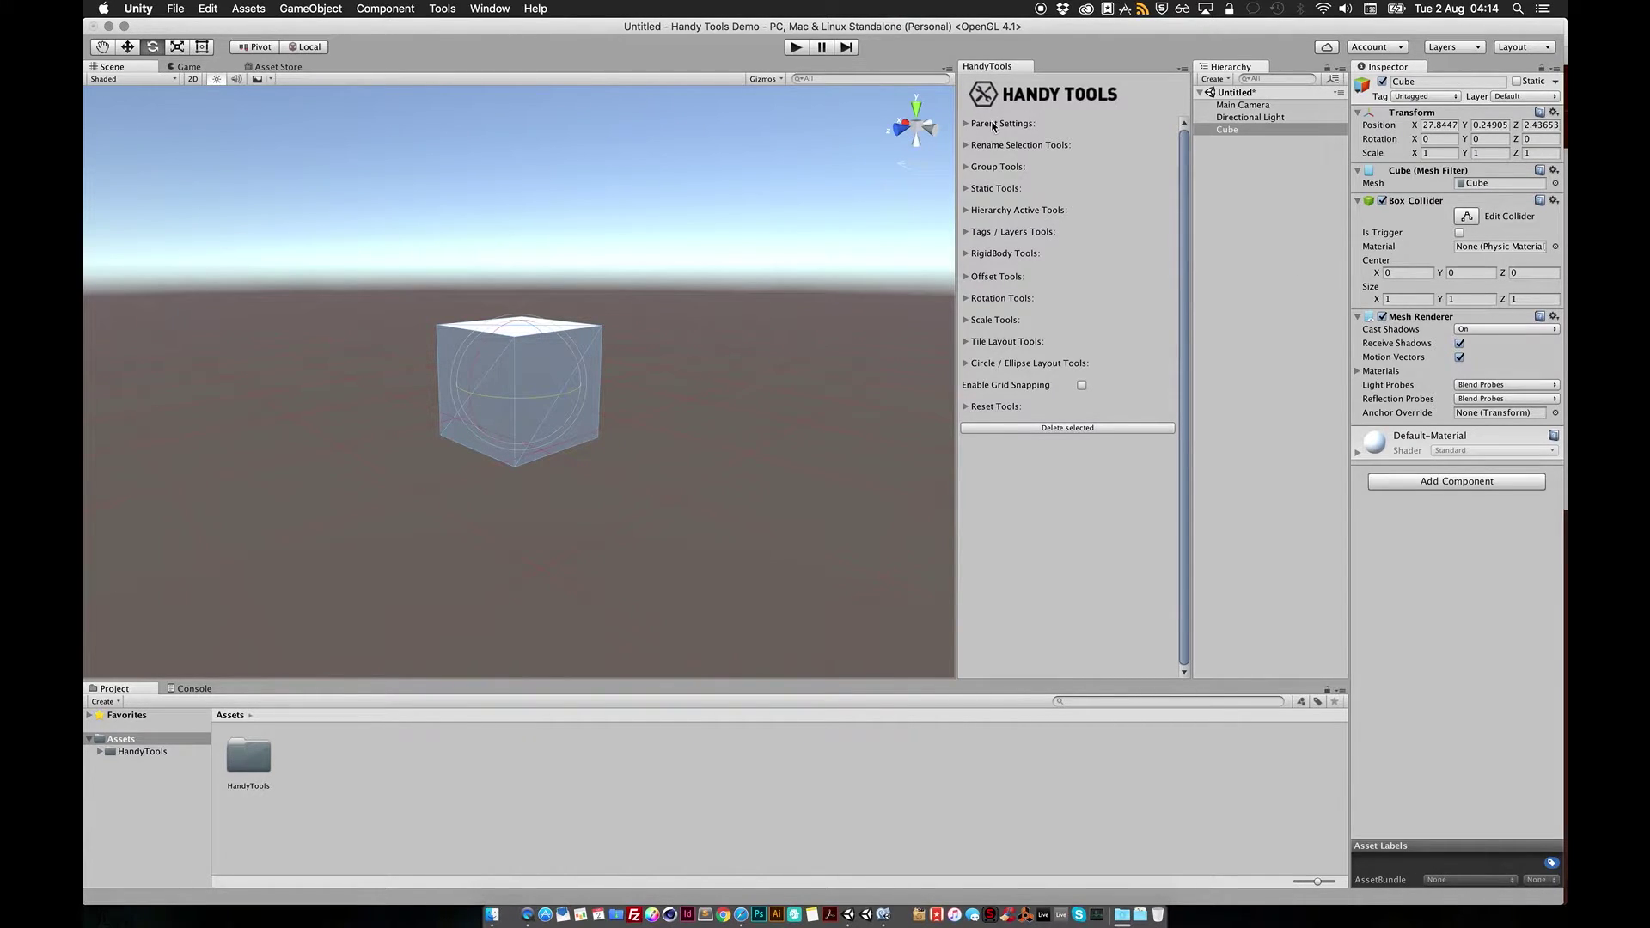
{"action": "left_click", "coordinate": [997, 125]}
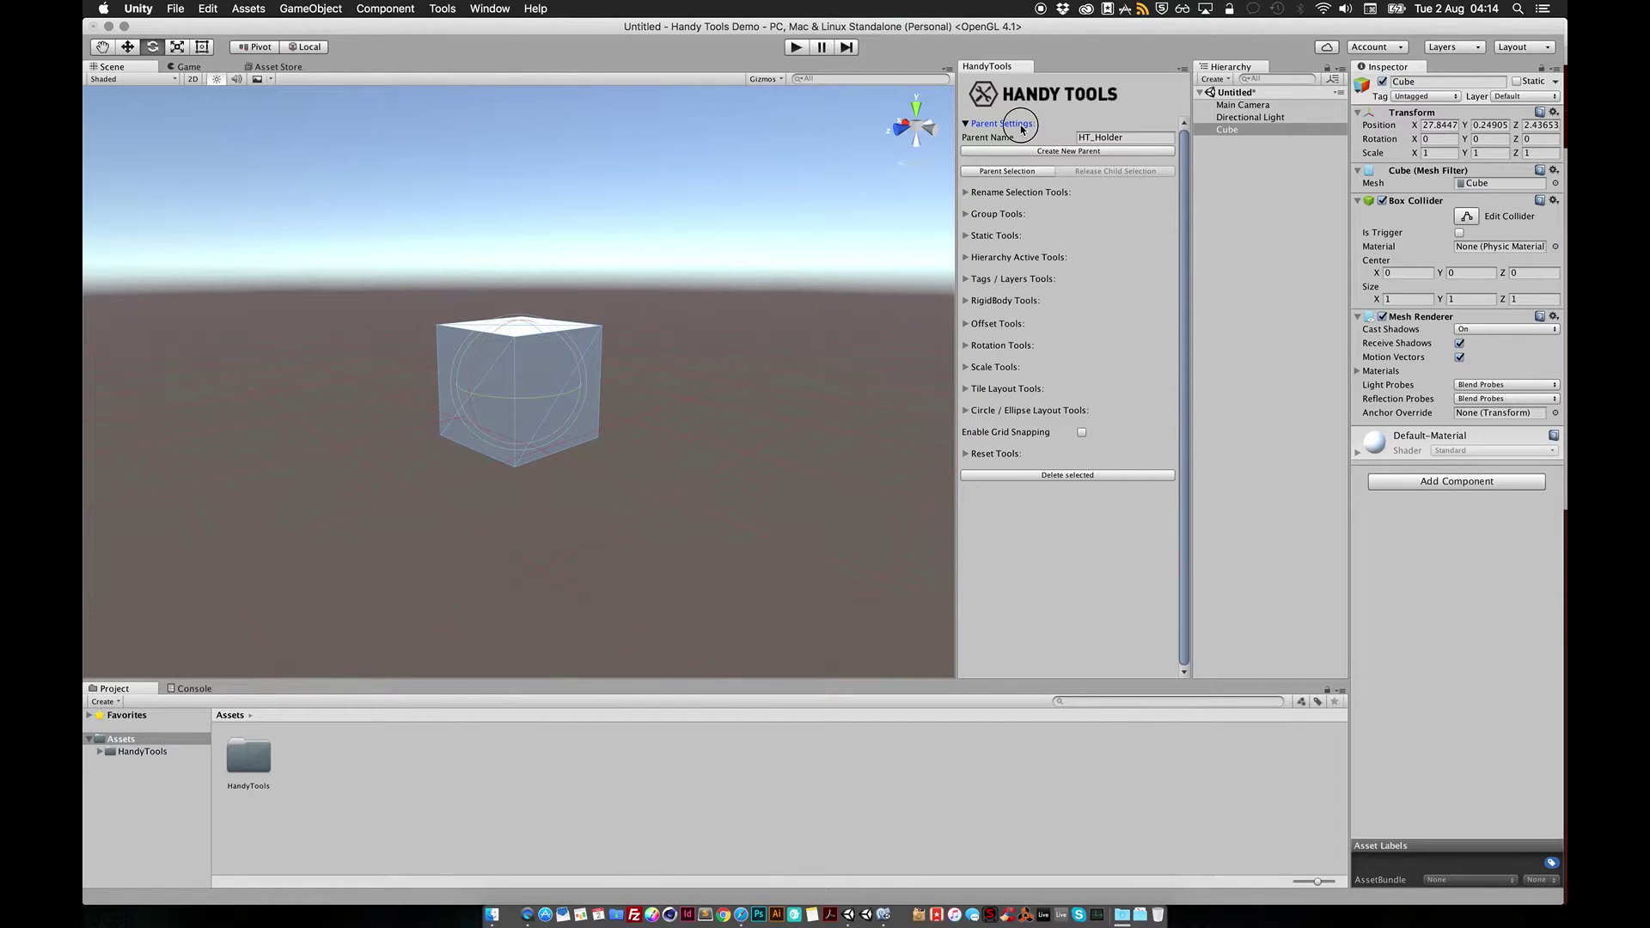
Create the empty parent HT_Holder at 0, 0, 0, select it and frame it.
{"action": "left_click", "coordinate": [1021, 125]}
{"action": "left_click", "coordinate": [1021, 124]}
{"action": "left_click", "coordinate": [1021, 124]}
{"action": "left_click", "coordinate": [1022, 126]}
{"action": "left_click", "coordinate": [1073, 153]}
{"action": "left_click", "coordinate": [1244, 143]}
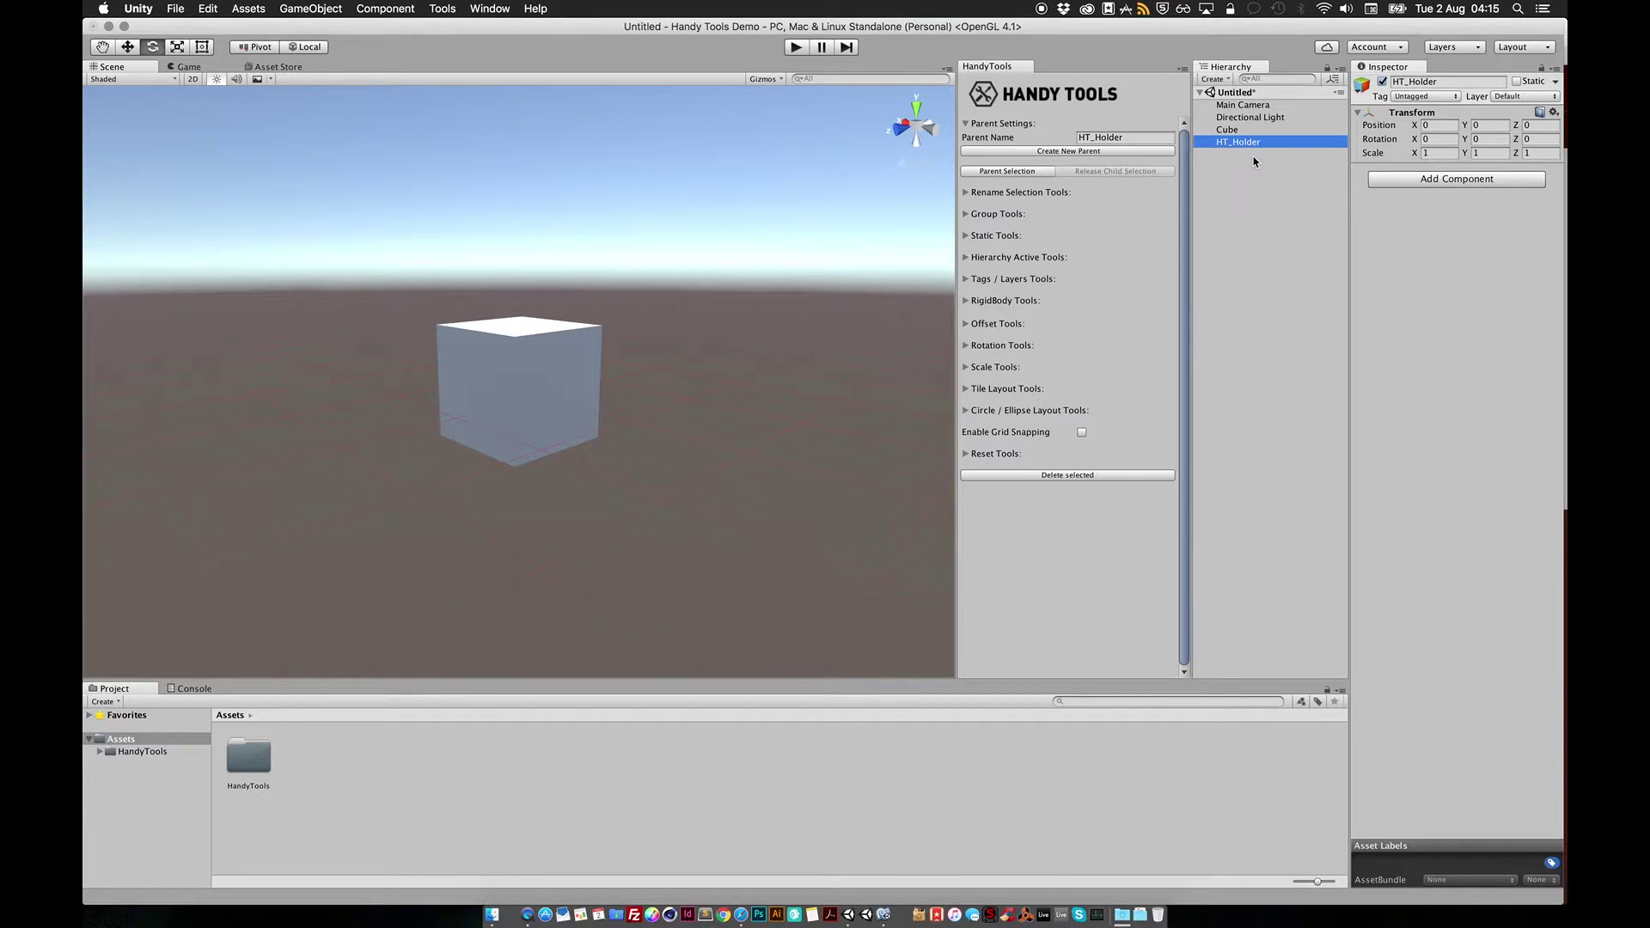
{"action": "key", "text": "f"}
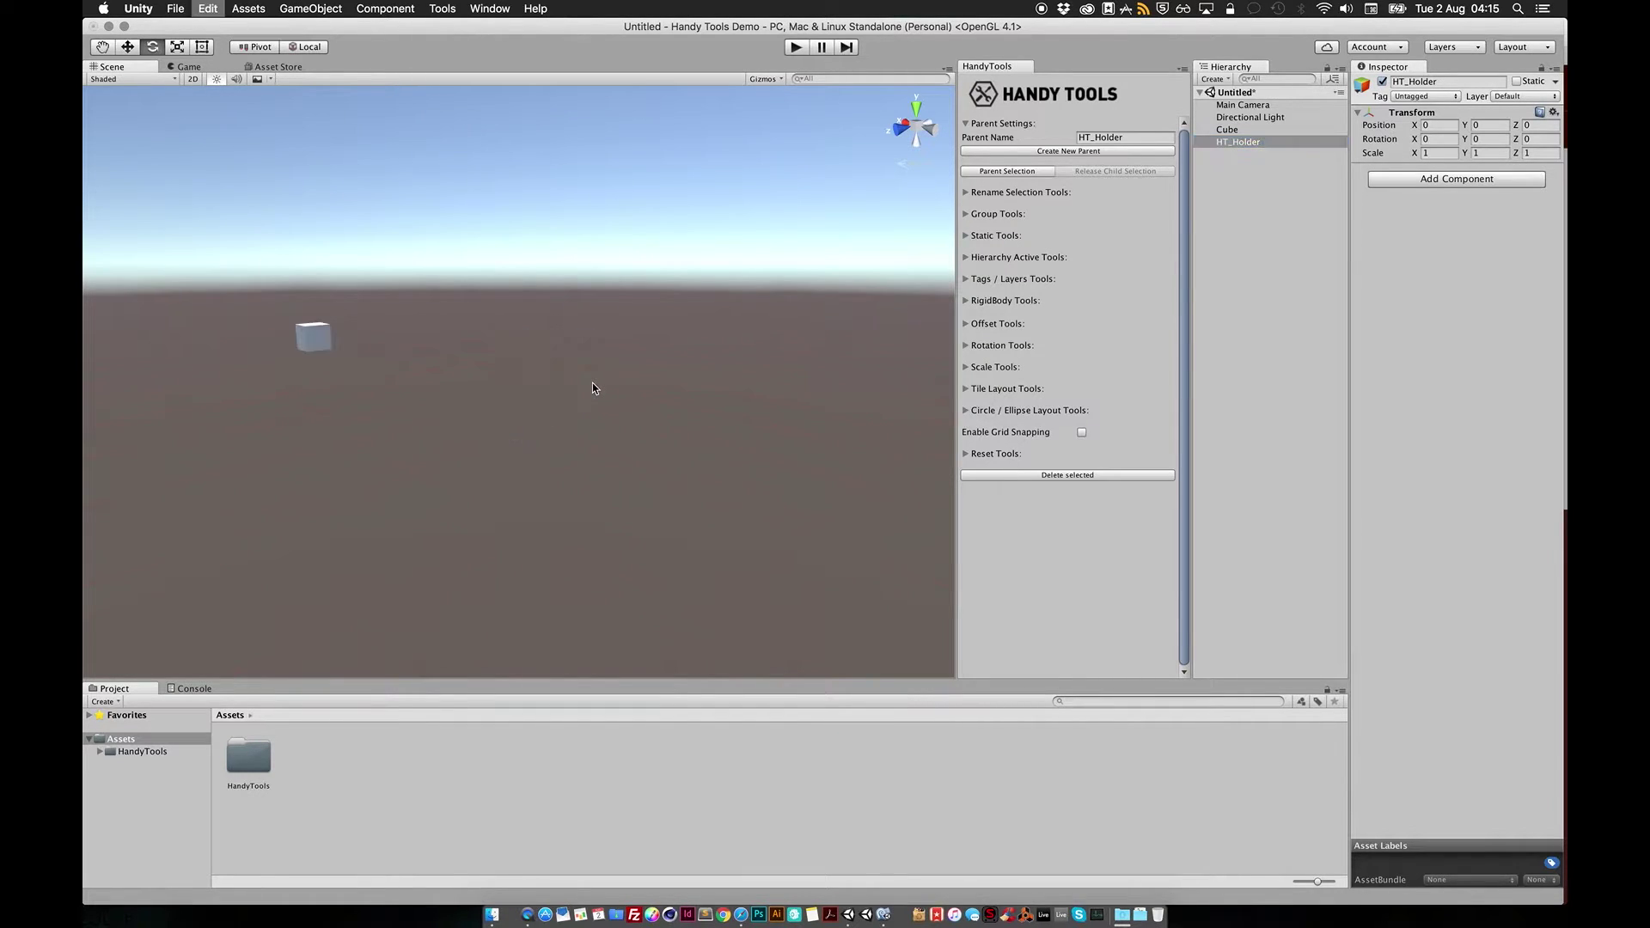
Select the Cube and use Reset Tools' Reset Position to return it to 0, 0, 0.
{"action": "left_click_drag", "start_coordinate": [592, 384], "coordinate": [482, 463], "text": "alt"}
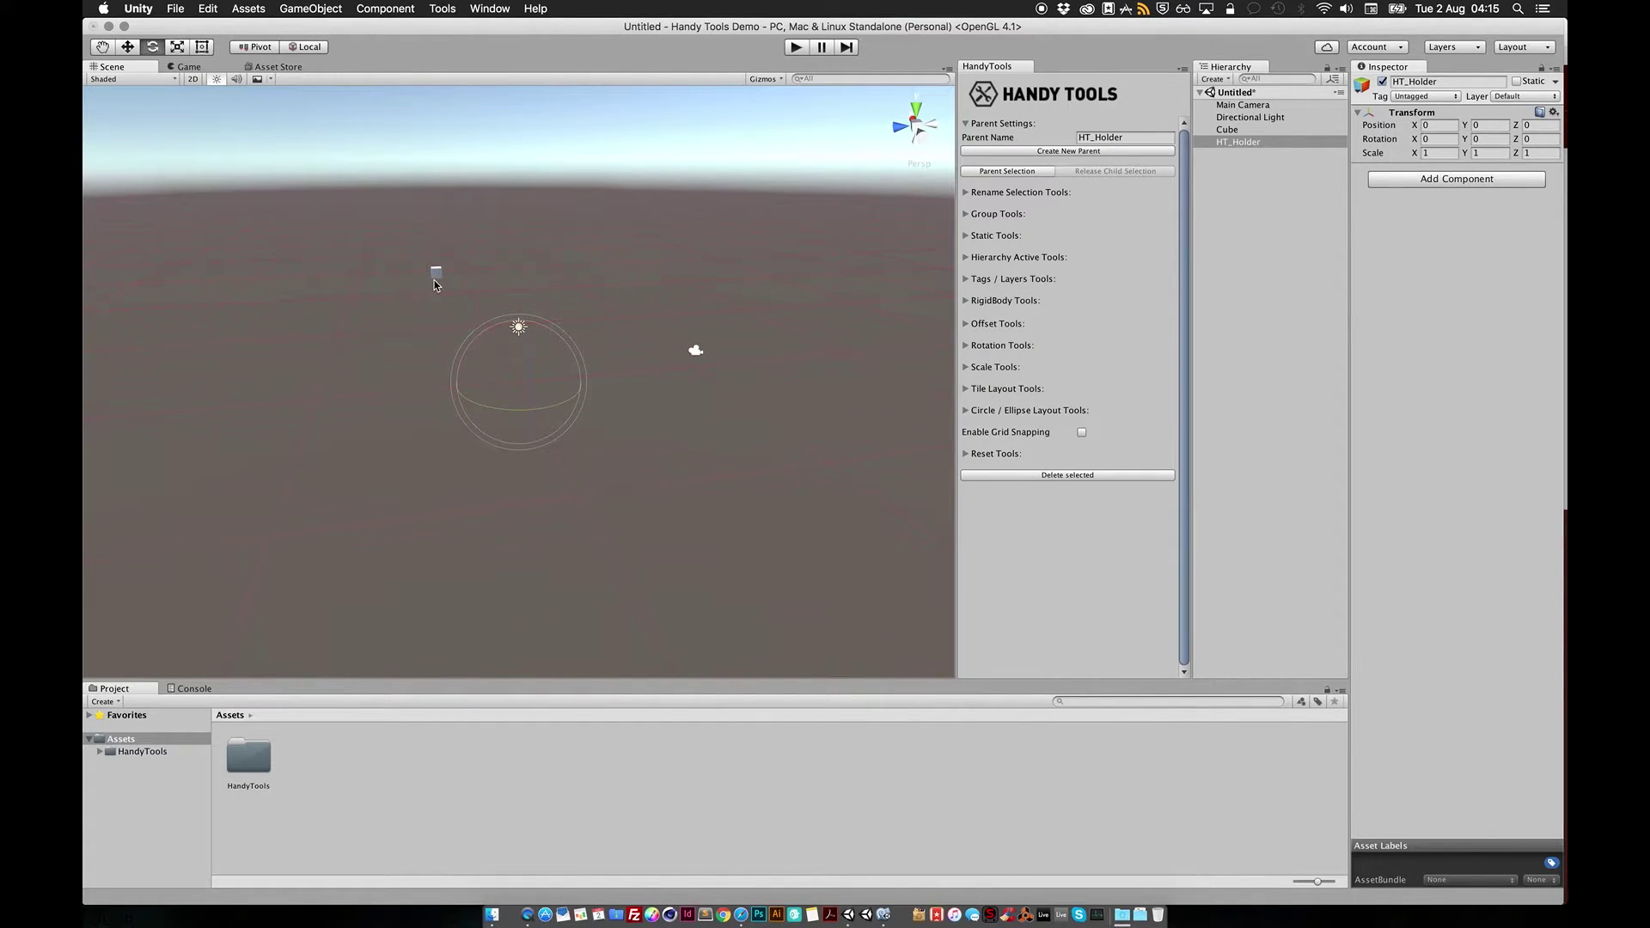
{"action": "left_click", "coordinate": [437, 274]}
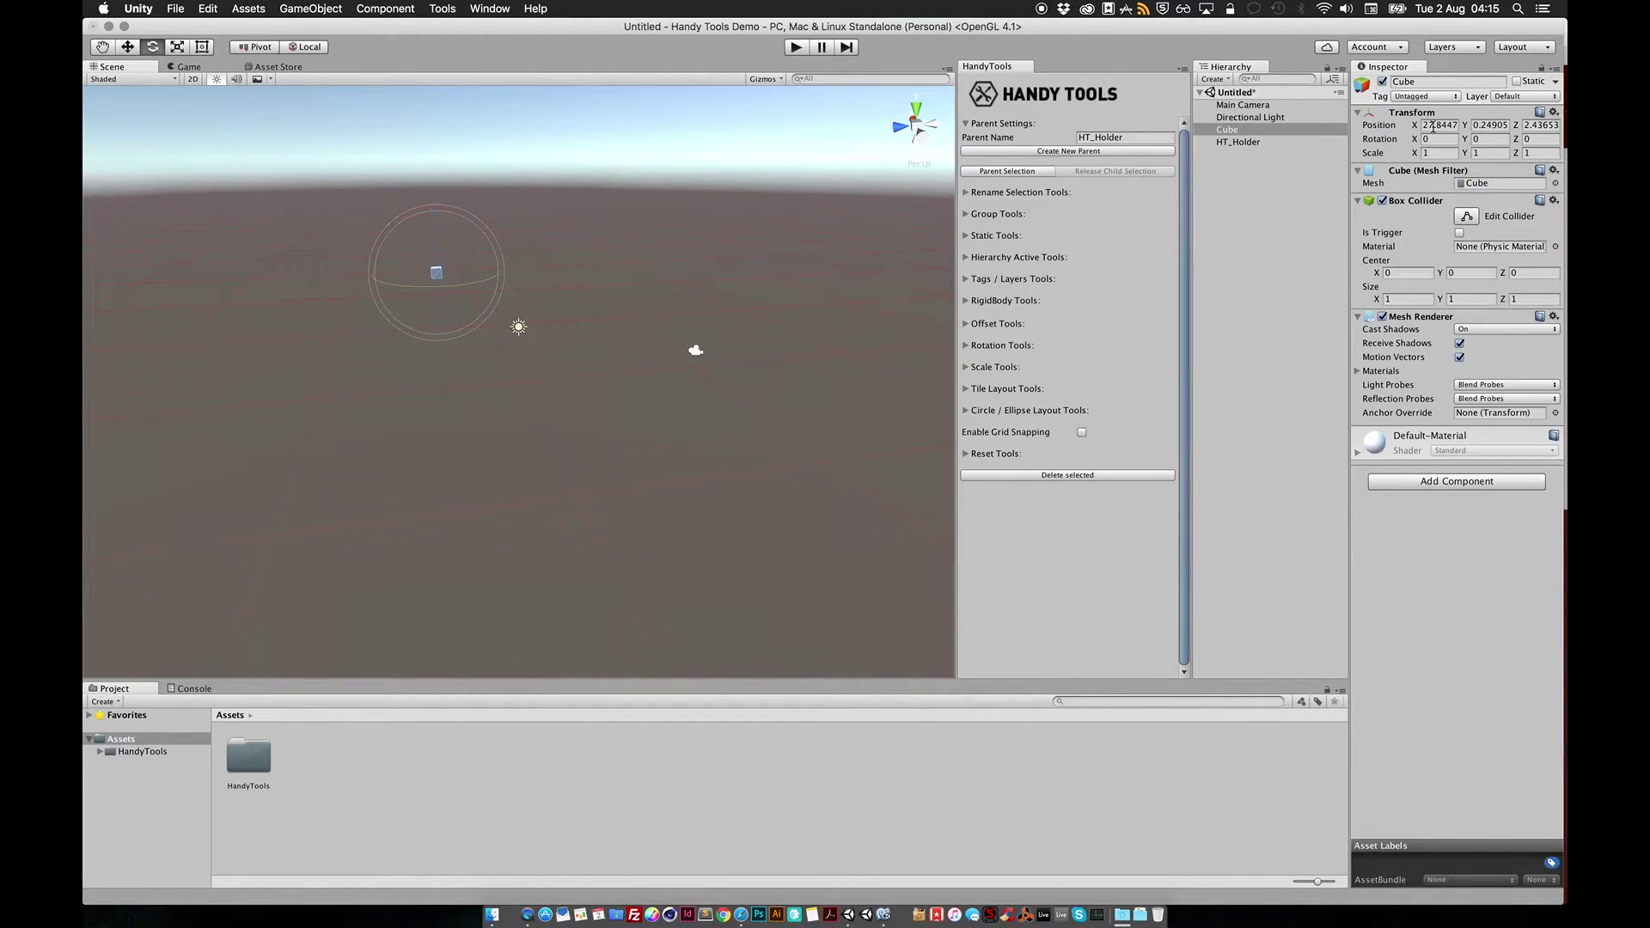
{"action": "left_click", "coordinate": [1554, 112]}
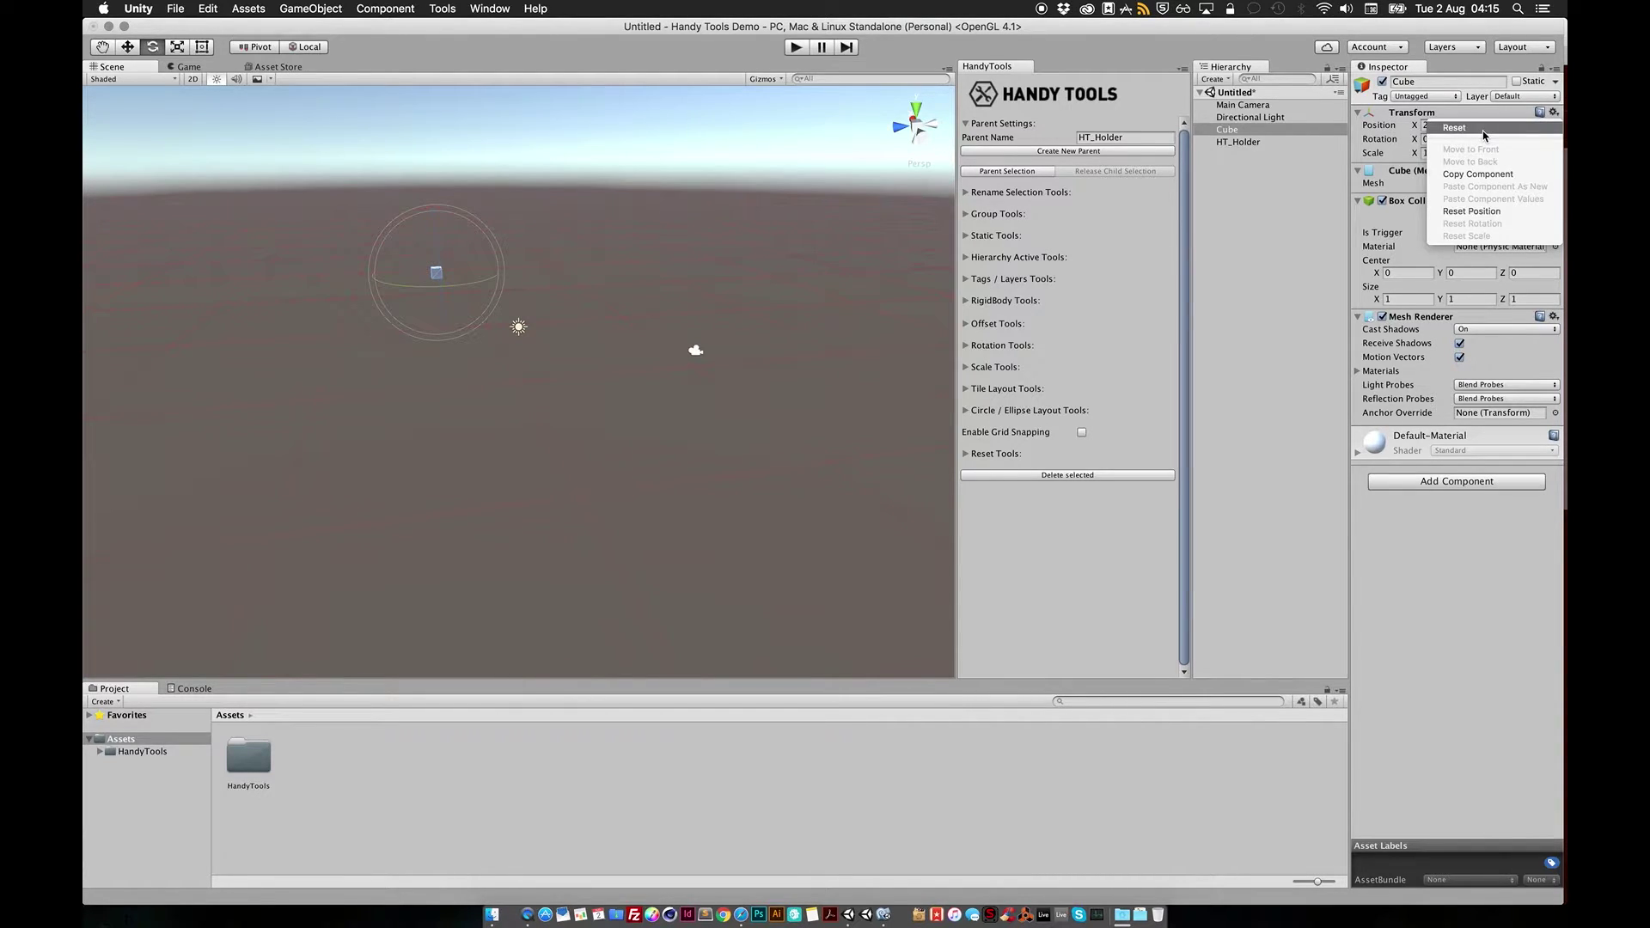
{"action": "left_click", "coordinate": [1462, 559]}
{"action": "left_click", "coordinate": [985, 455]}
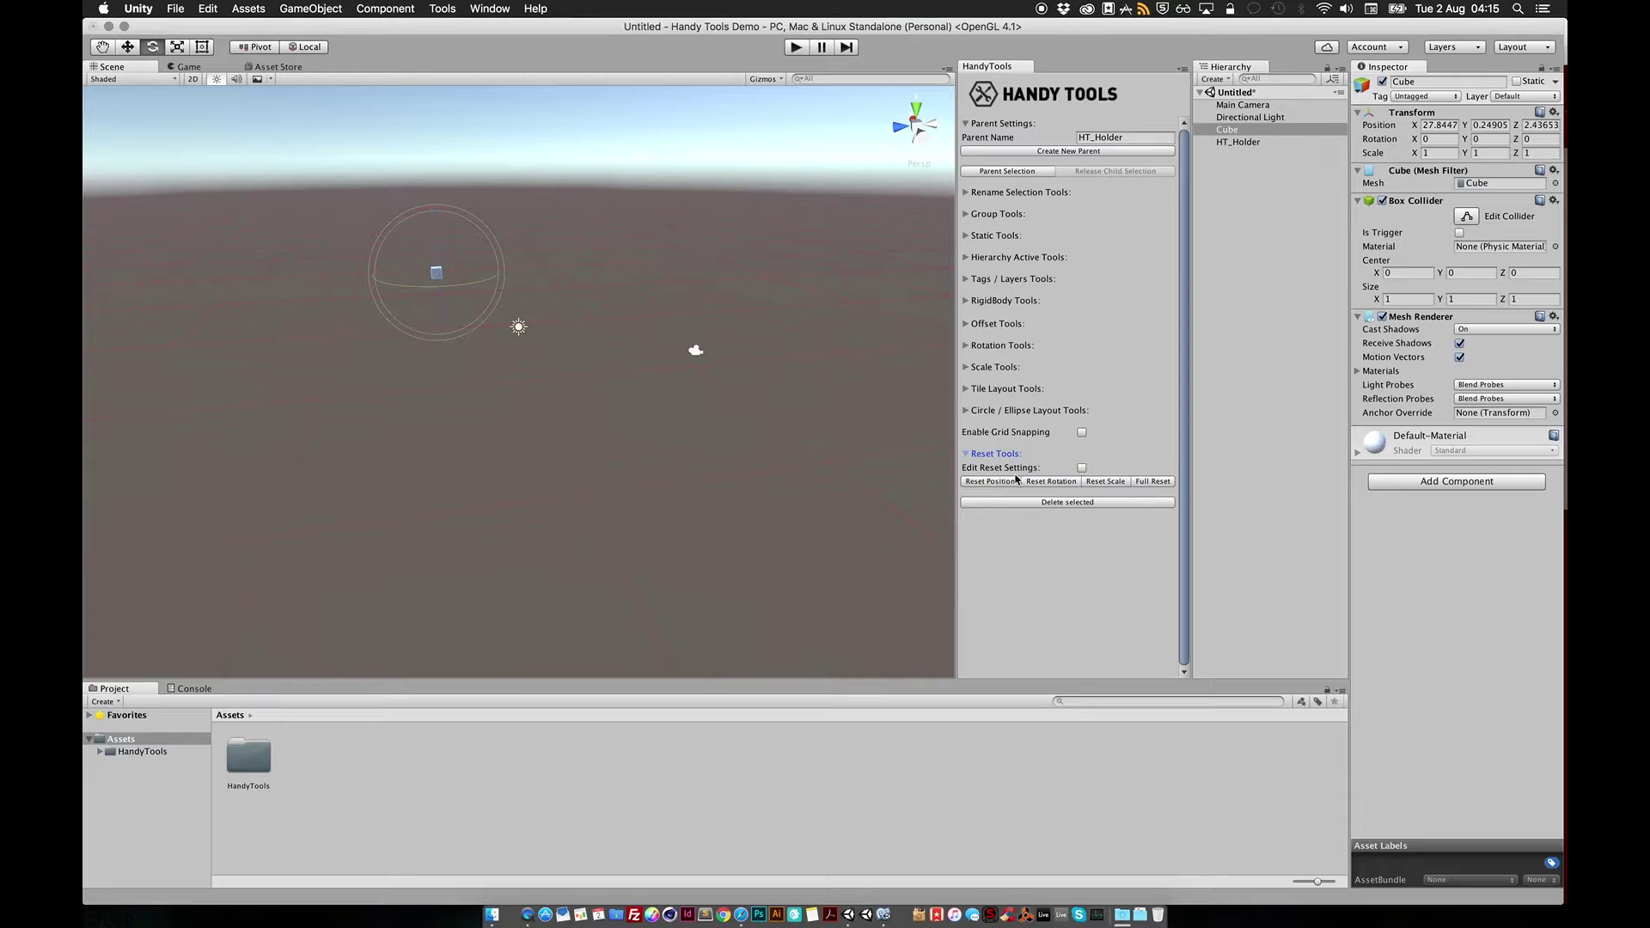
{"action": "left_click", "coordinate": [989, 482]}
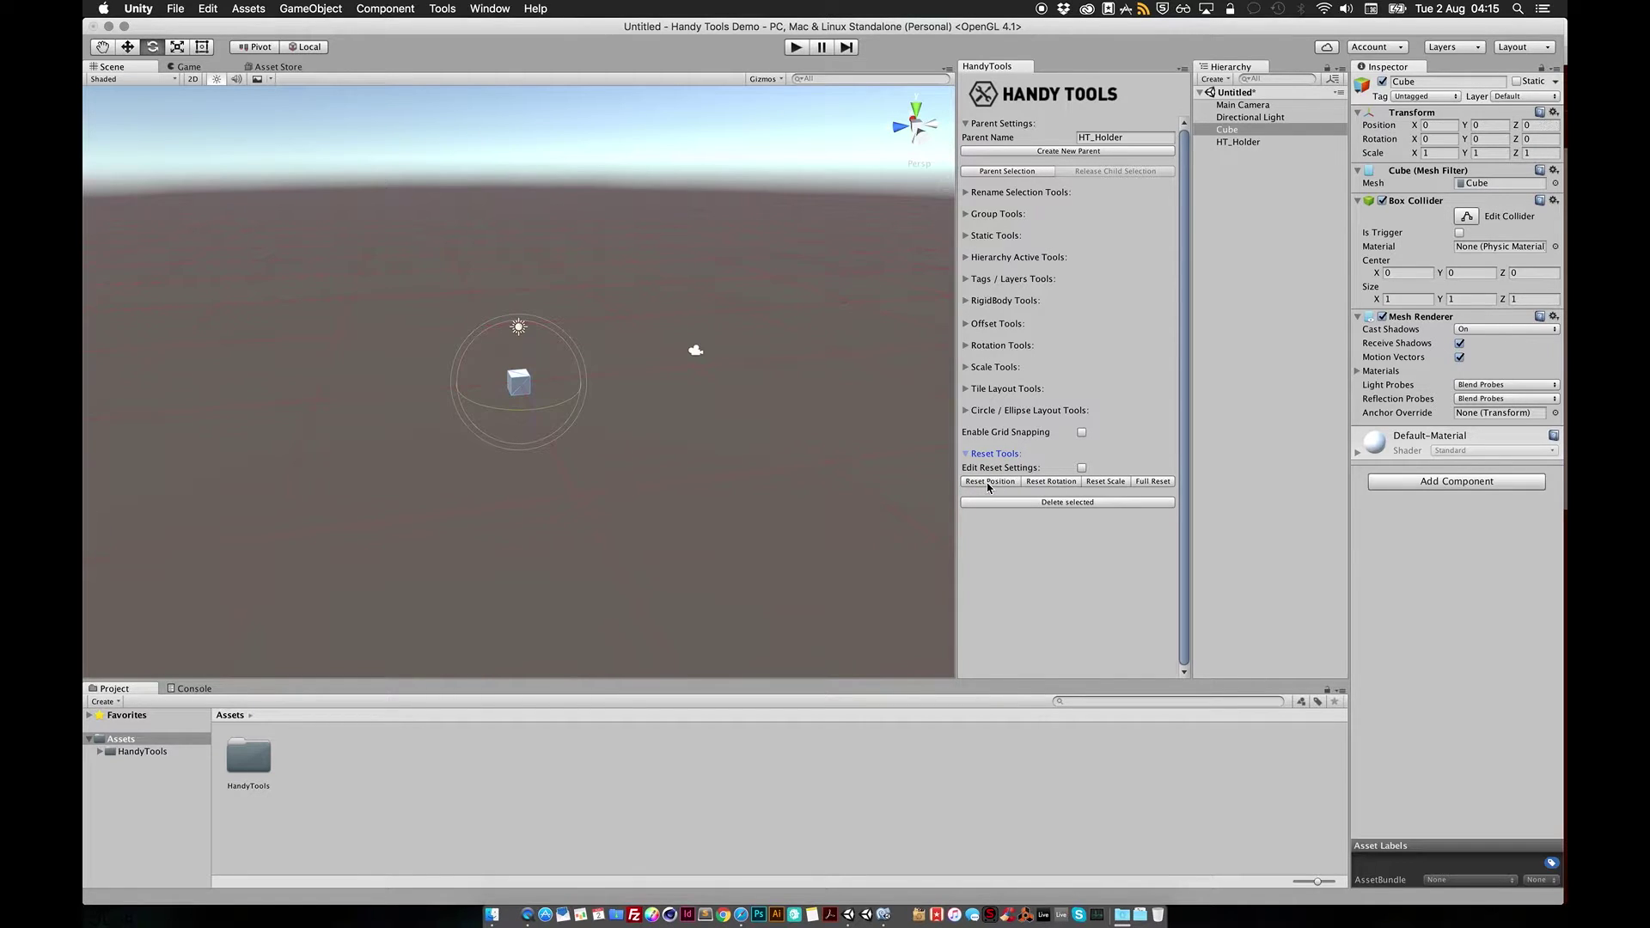
{"action": "left_click_drag", "start_coordinate": [565, 488], "coordinate": [726, 490], "text": "alt"}
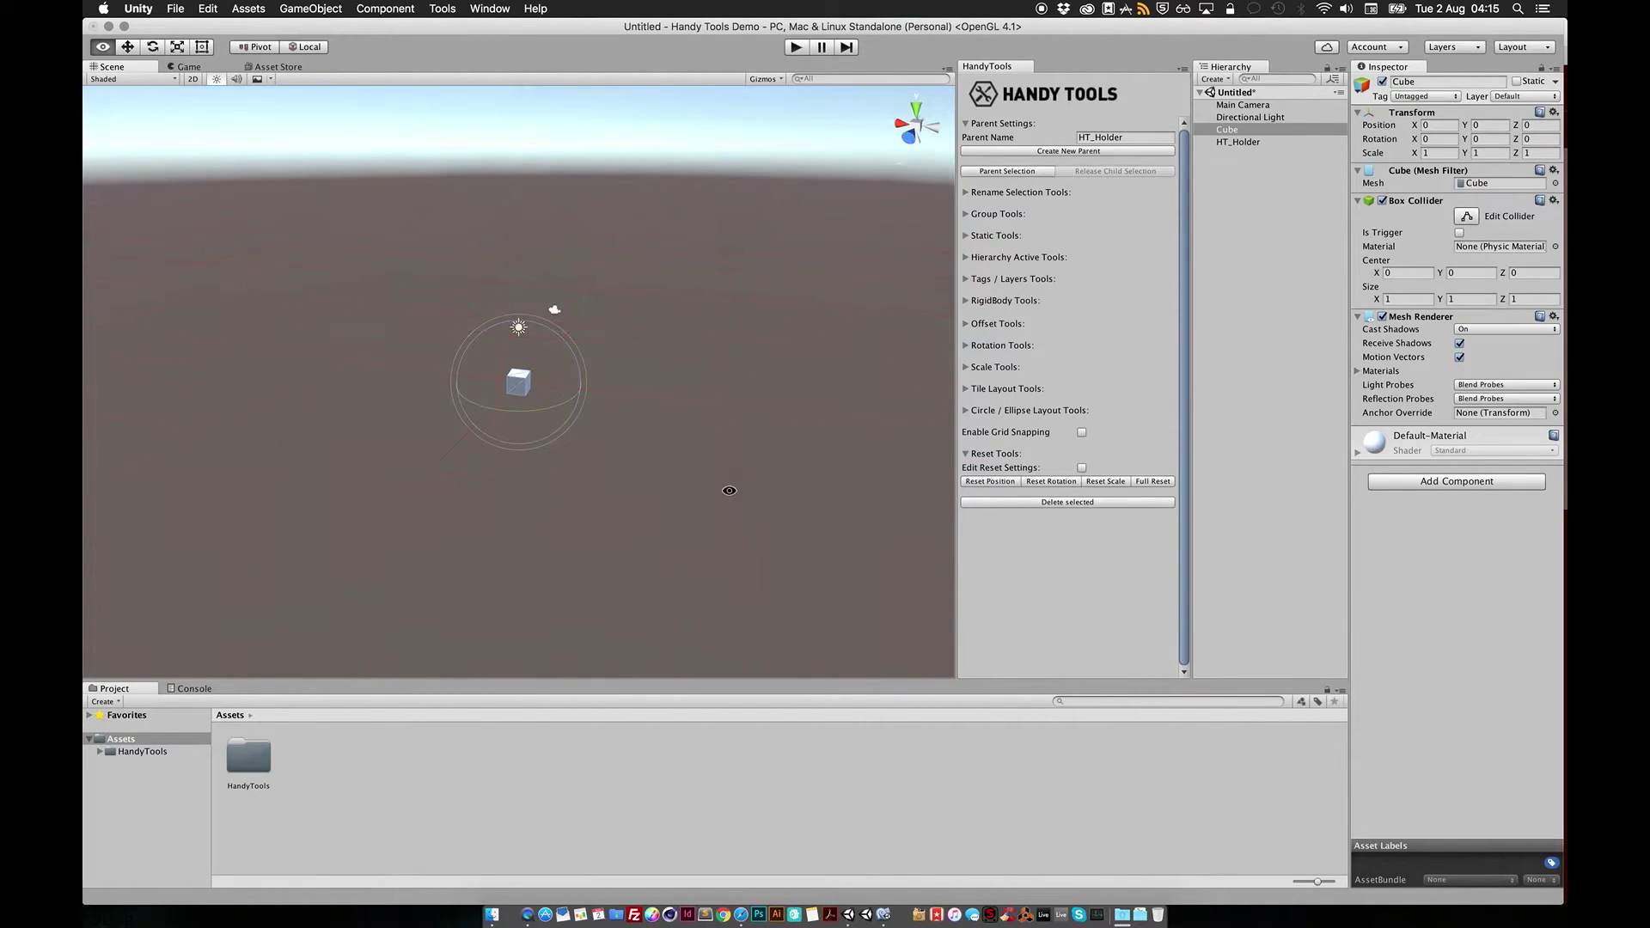
Enable Edit Reset Settings and set the first Cube's Position X to 100.
{"action": "key", "text": "e"}
{"action": "left_click", "coordinate": [1081, 467]}
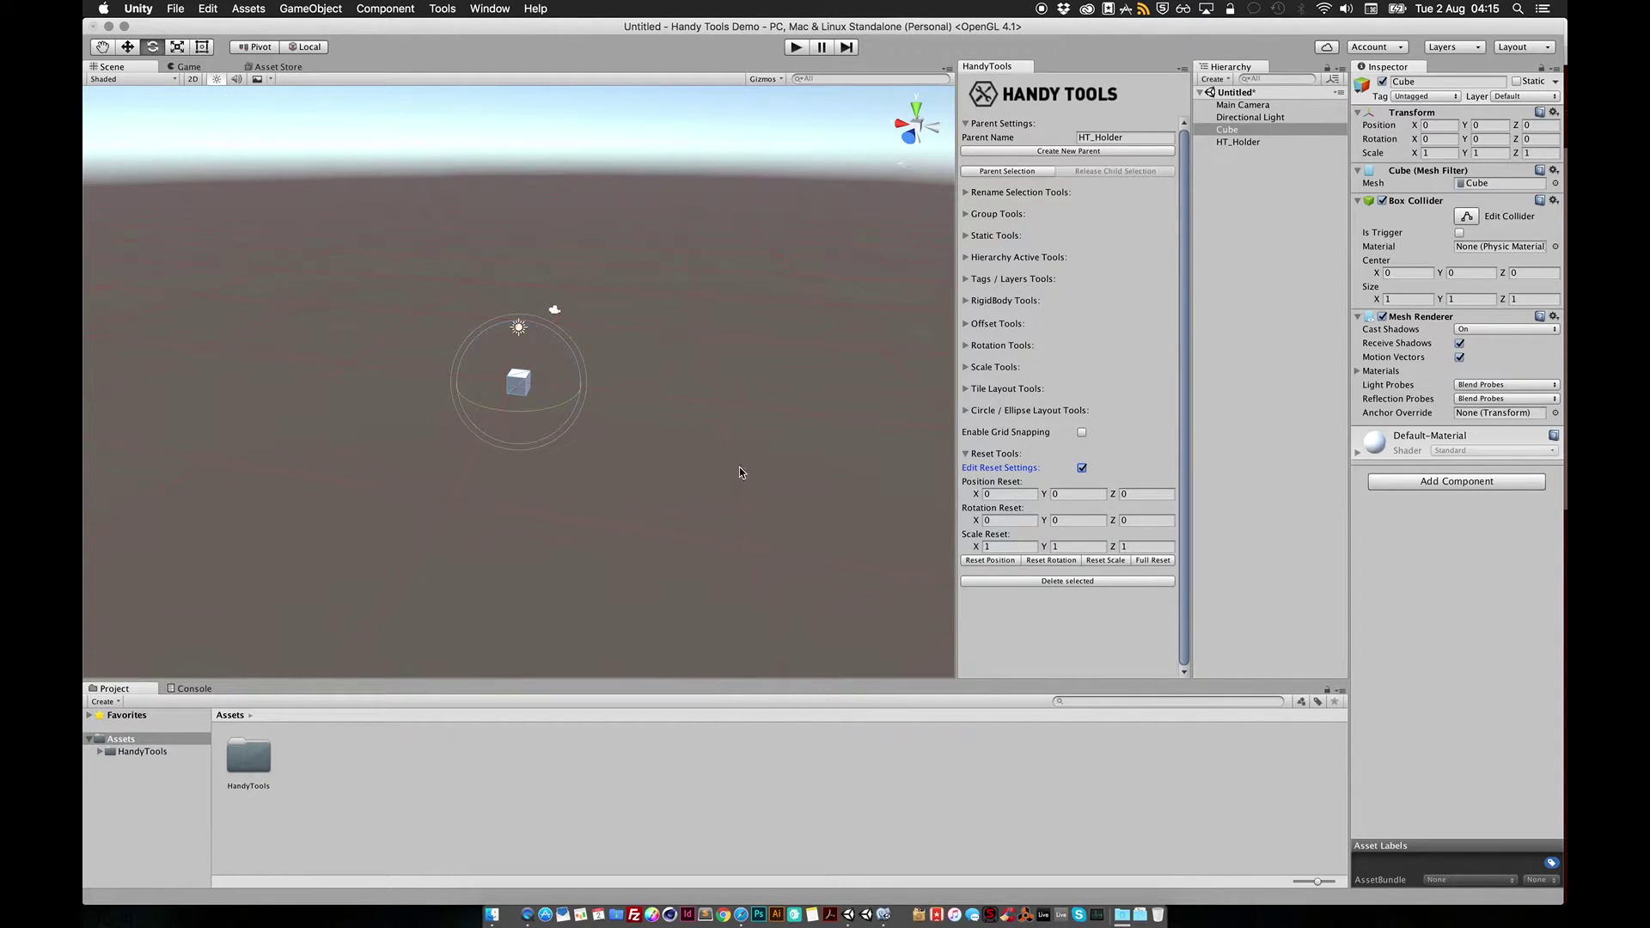
{"action": "left_click", "coordinate": [1434, 126]}
{"action": "type", "text": "100"}
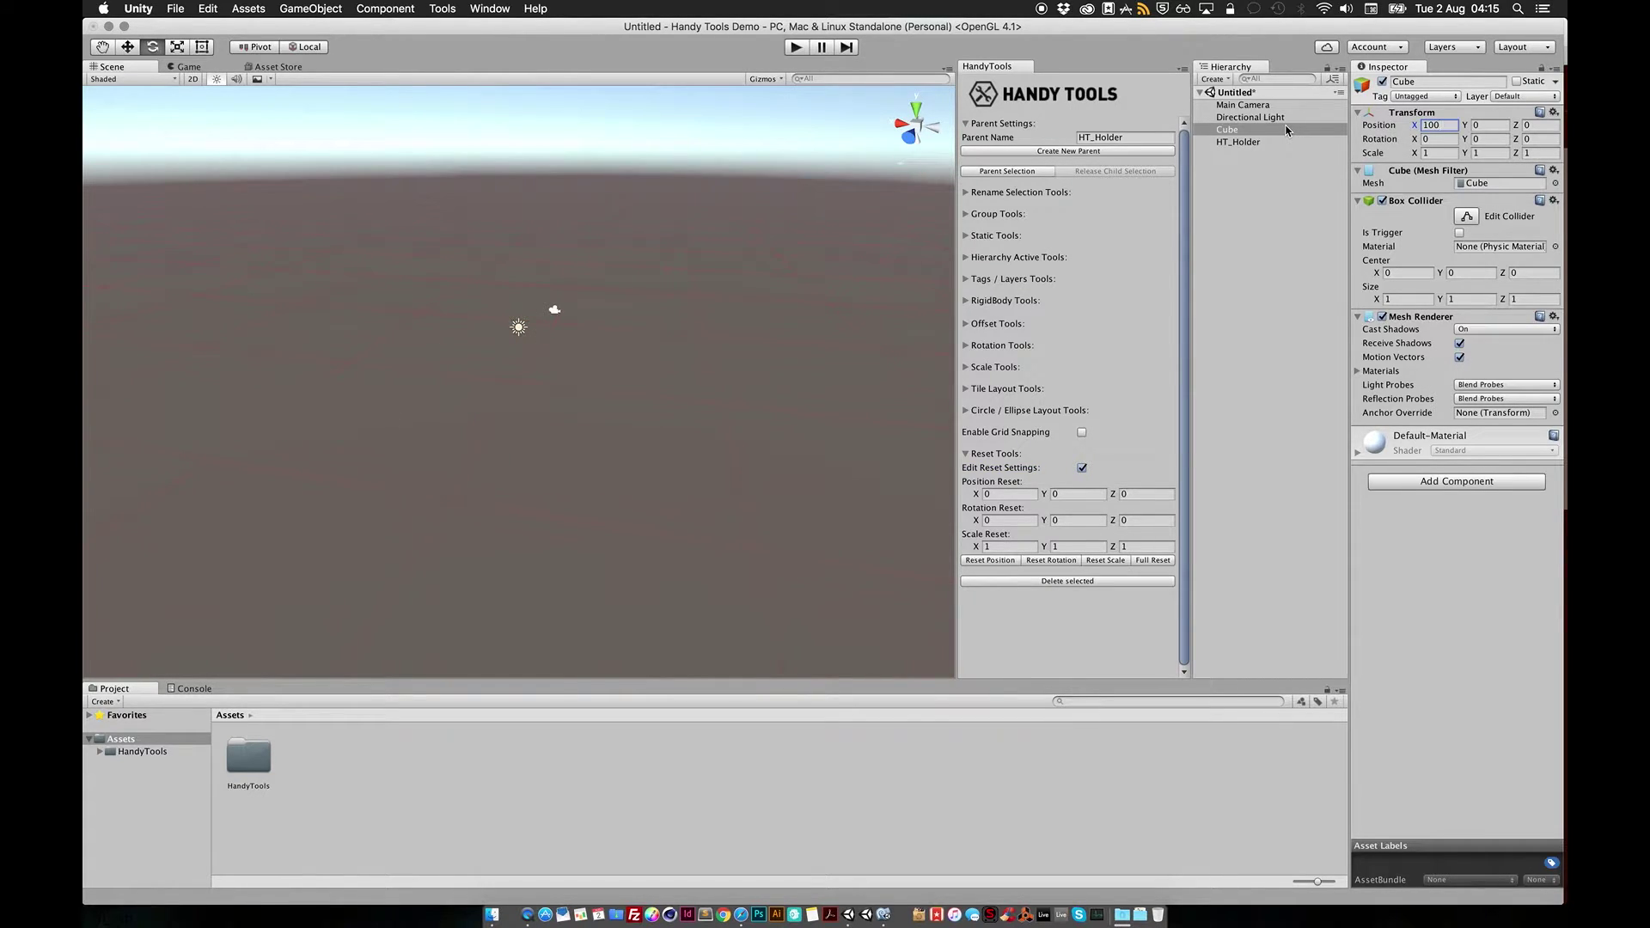
{"action": "scroll", "coordinate": [482, 309], "scroll_direction": "down", "scroll_amount": 5}
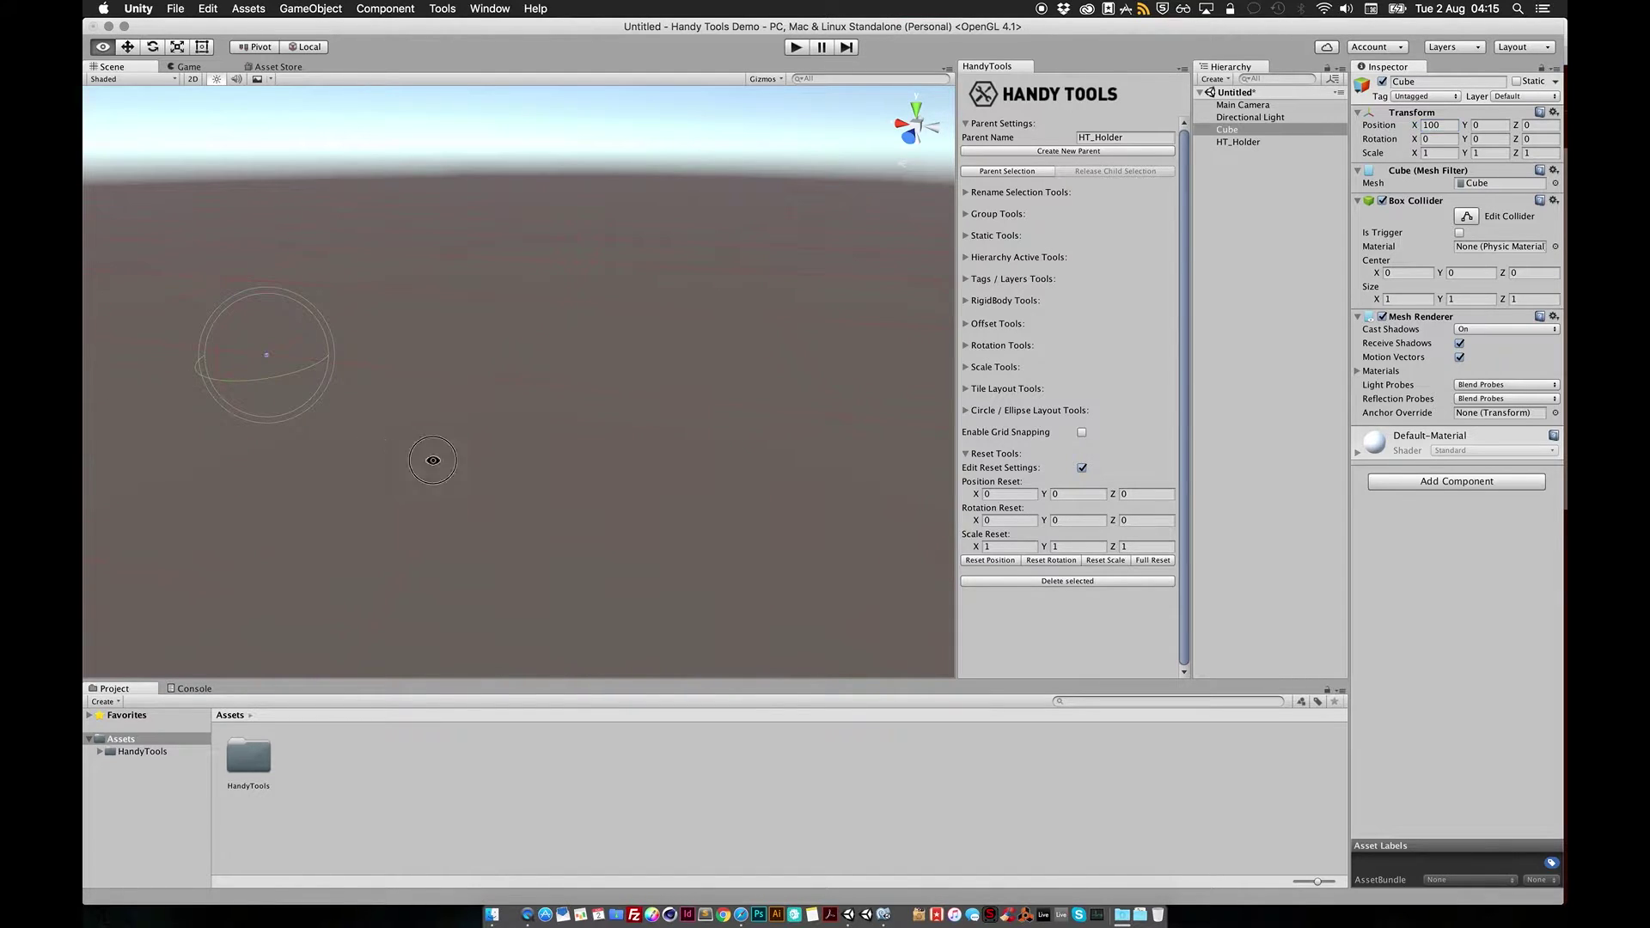
{"action": "left_click_drag", "start_coordinate": [427, 460], "coordinate": [492, 306], "text": "alt"}
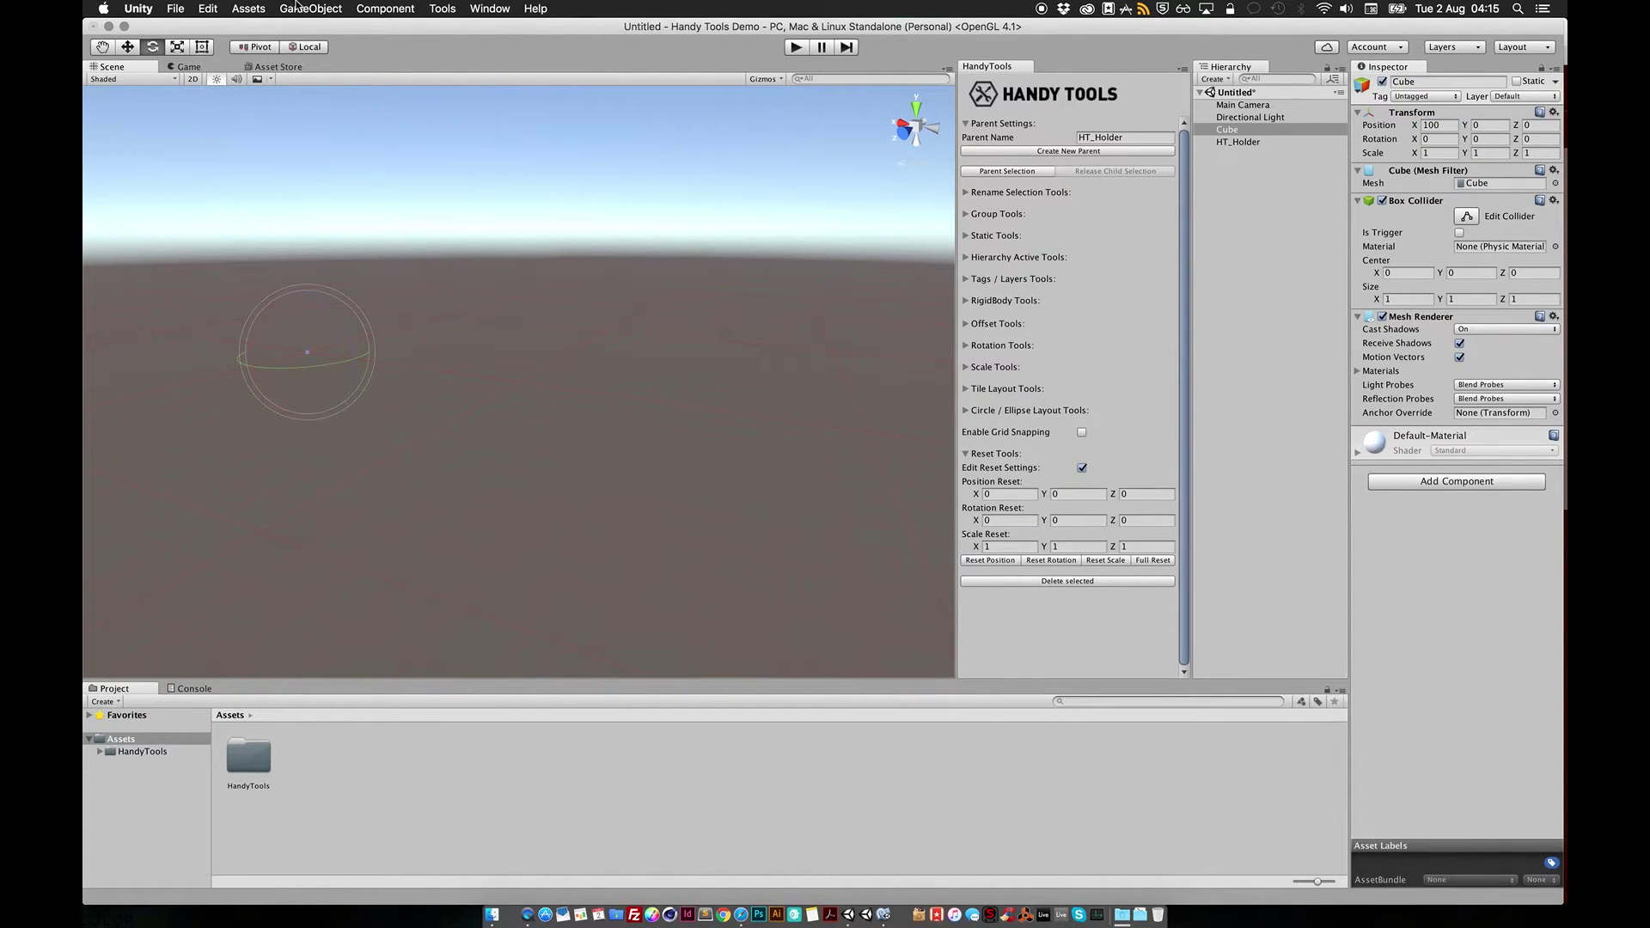
Add Cube (1), set Position Reset X to 100, and drag it along X to about 98.125.
{"action": "left_click", "coordinate": [248, 9]}
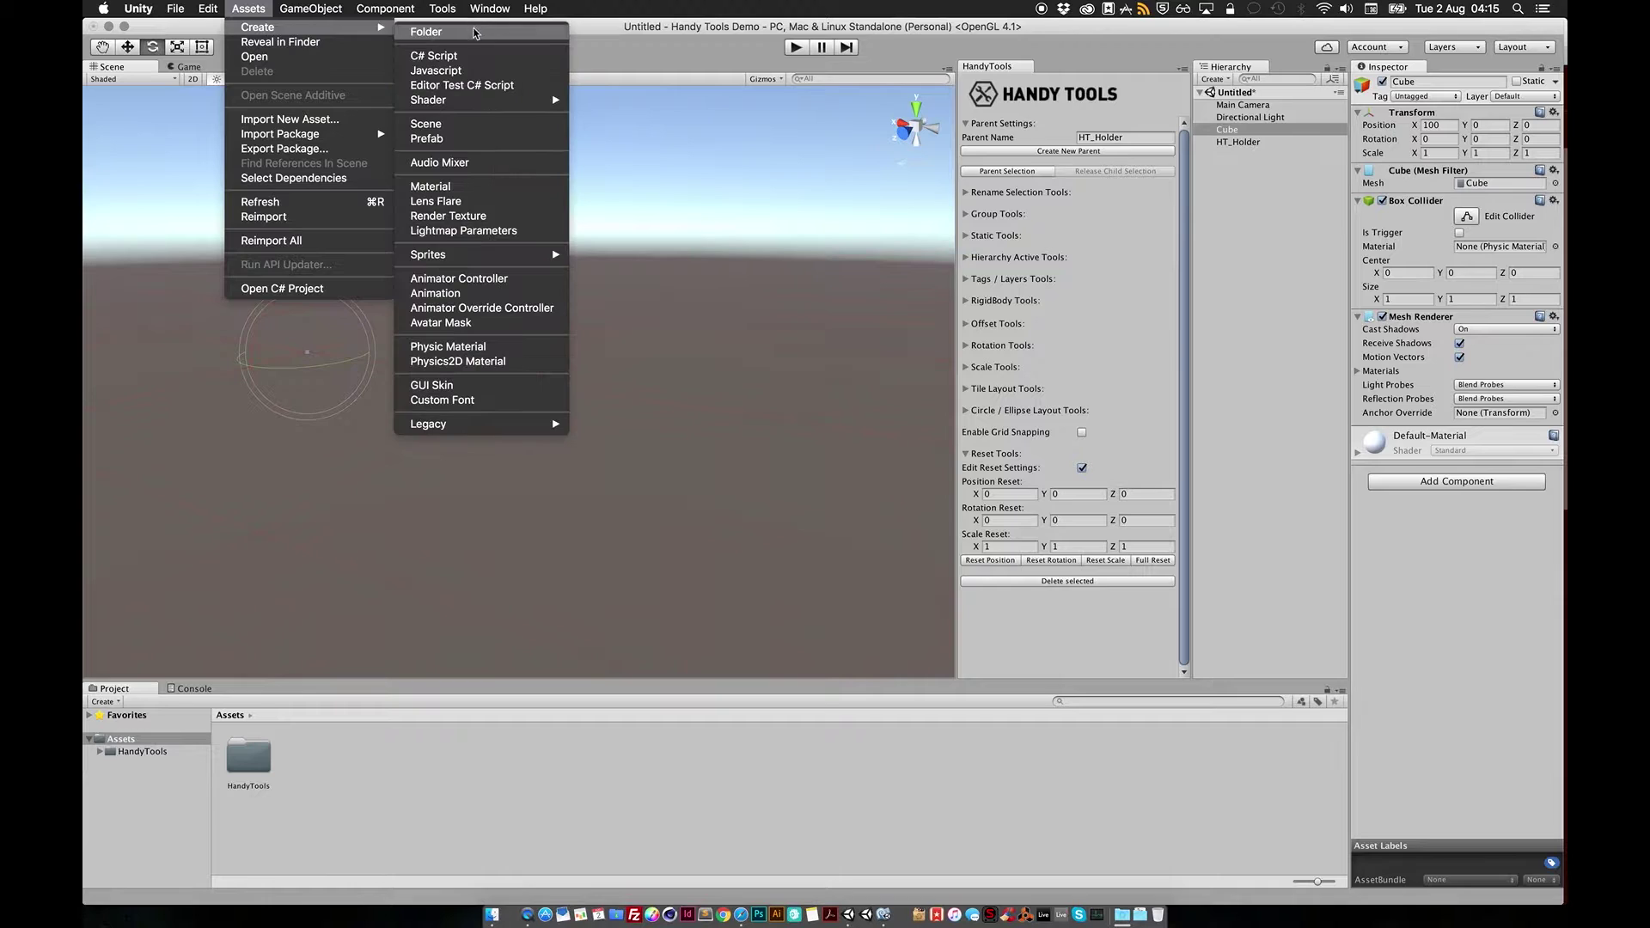
{"action": "mouse_move", "coordinate": [302, 7]}
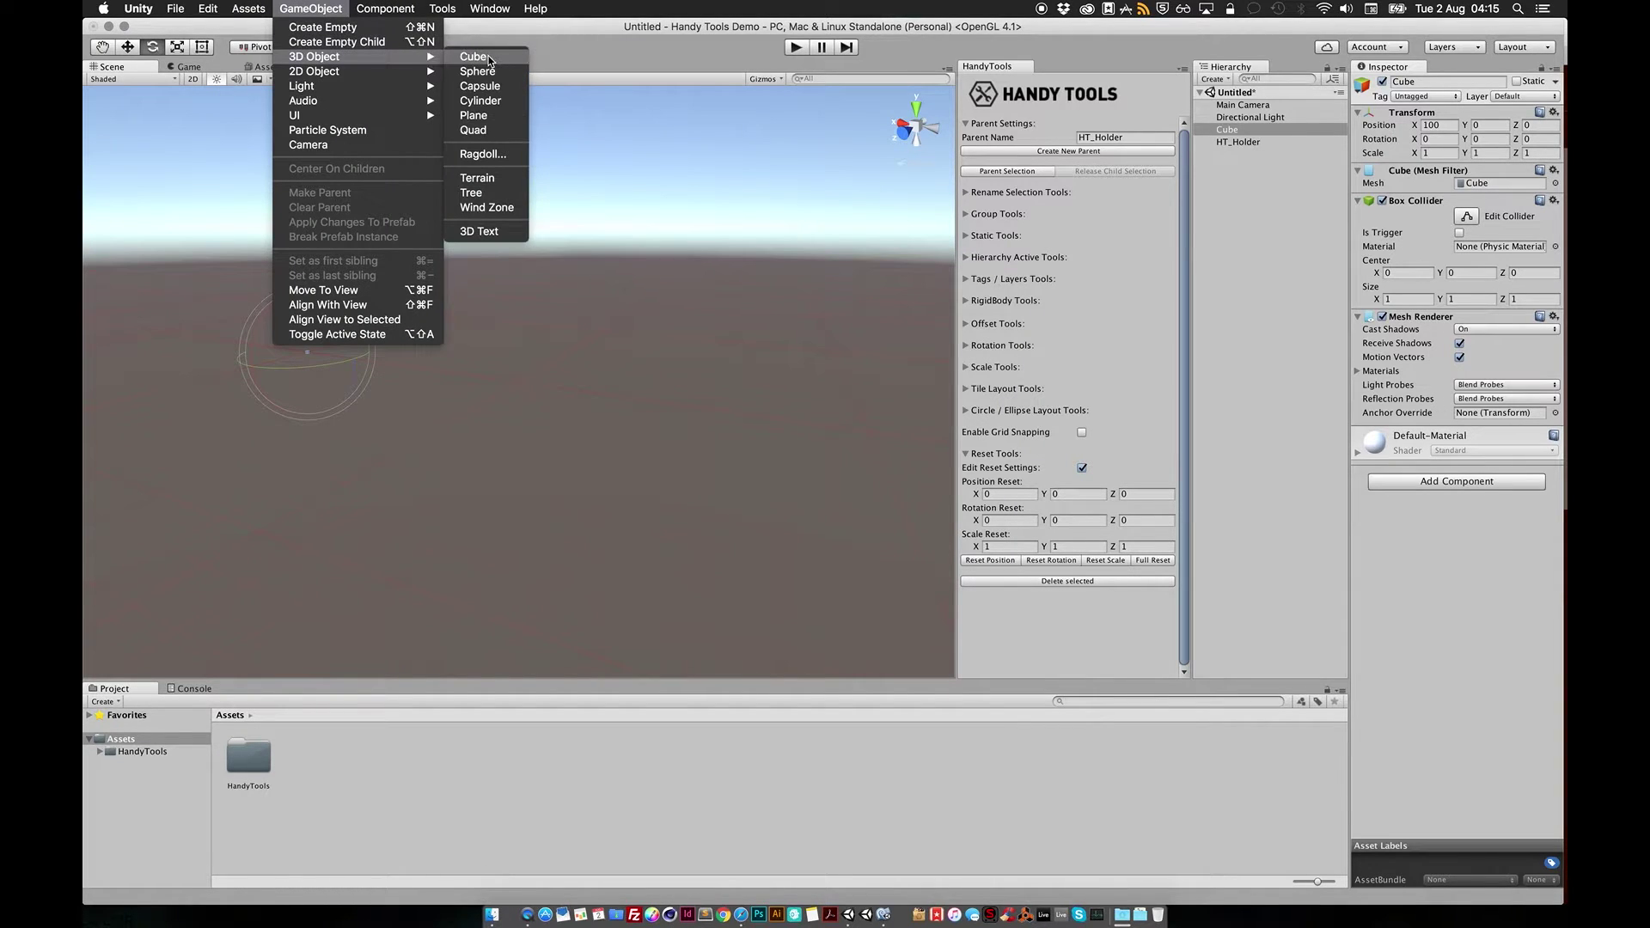
{"action": "left_click", "coordinate": [525, 364]}
{"action": "left_click_drag", "start_coordinate": [424, 439], "coordinate": [456, 460], "text": "alt"}
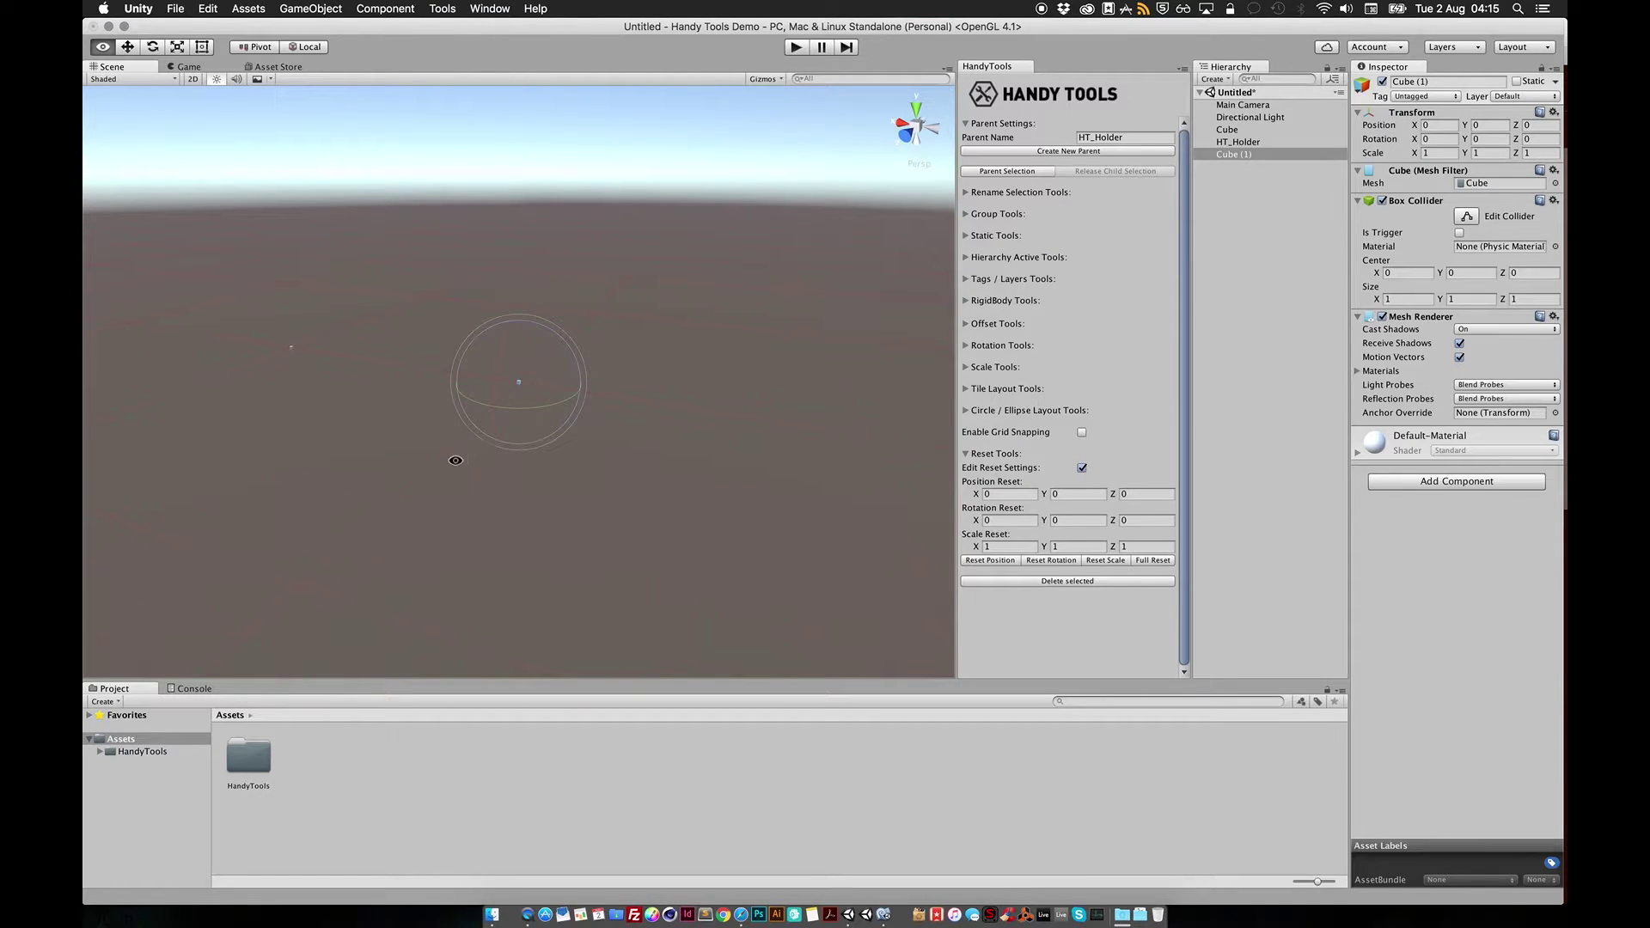
{"action": "left_click", "coordinate": [1236, 154]}
{"action": "left_click", "coordinate": [1005, 493]}
{"action": "double_click", "coordinate": [994, 493]}
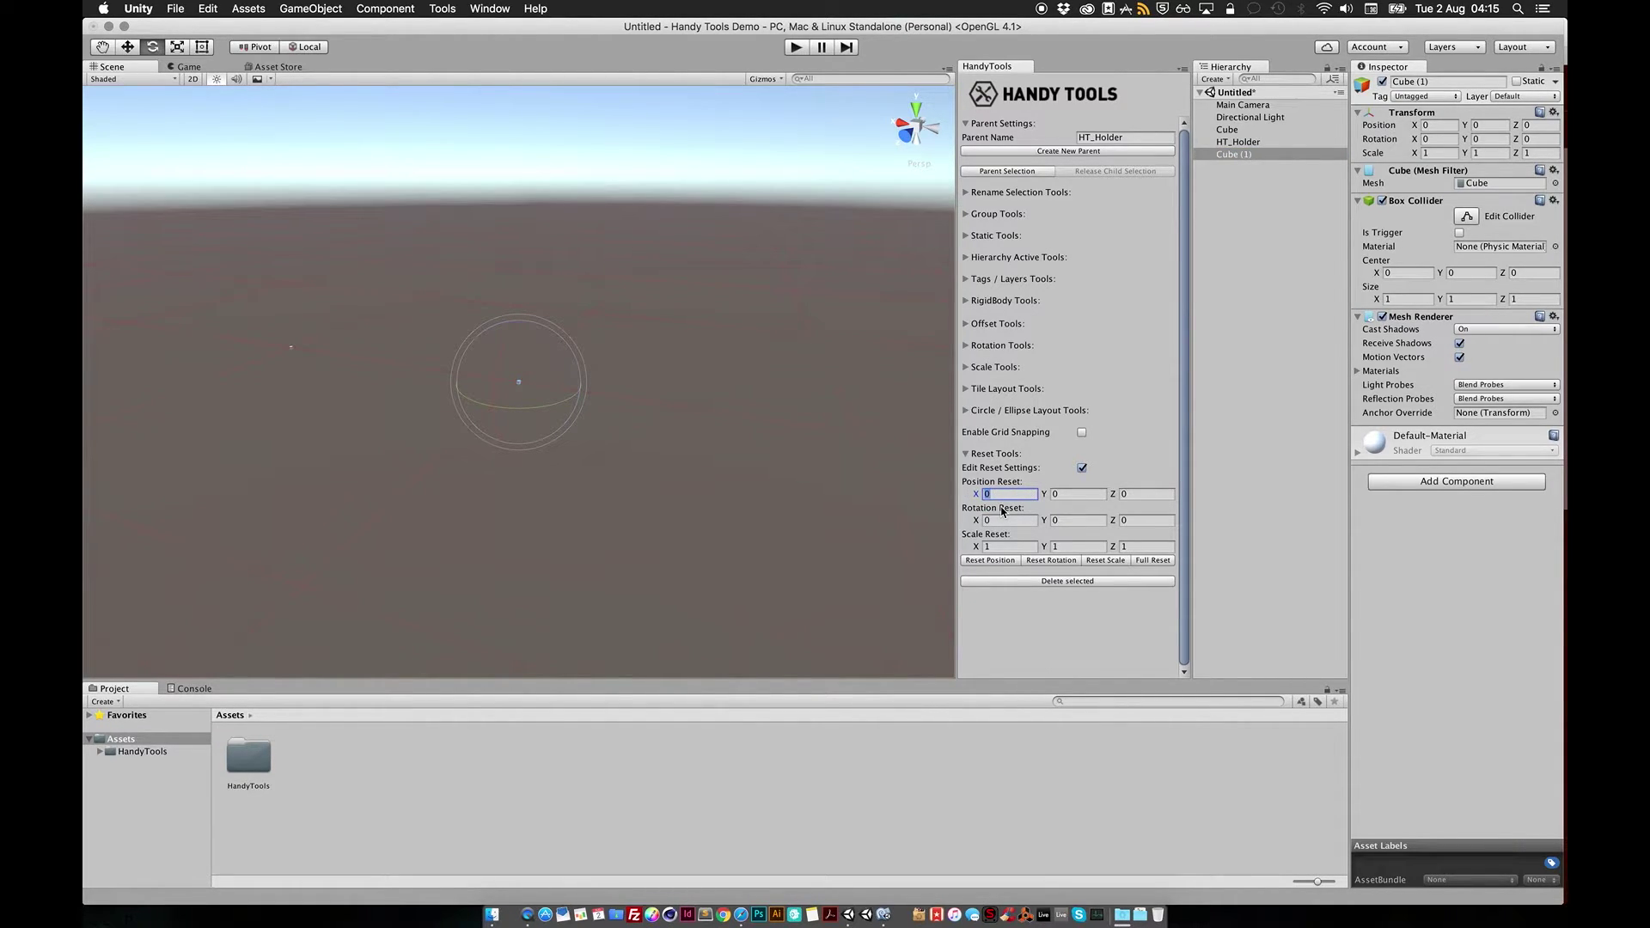
{"action": "type", "text": "100fw"}
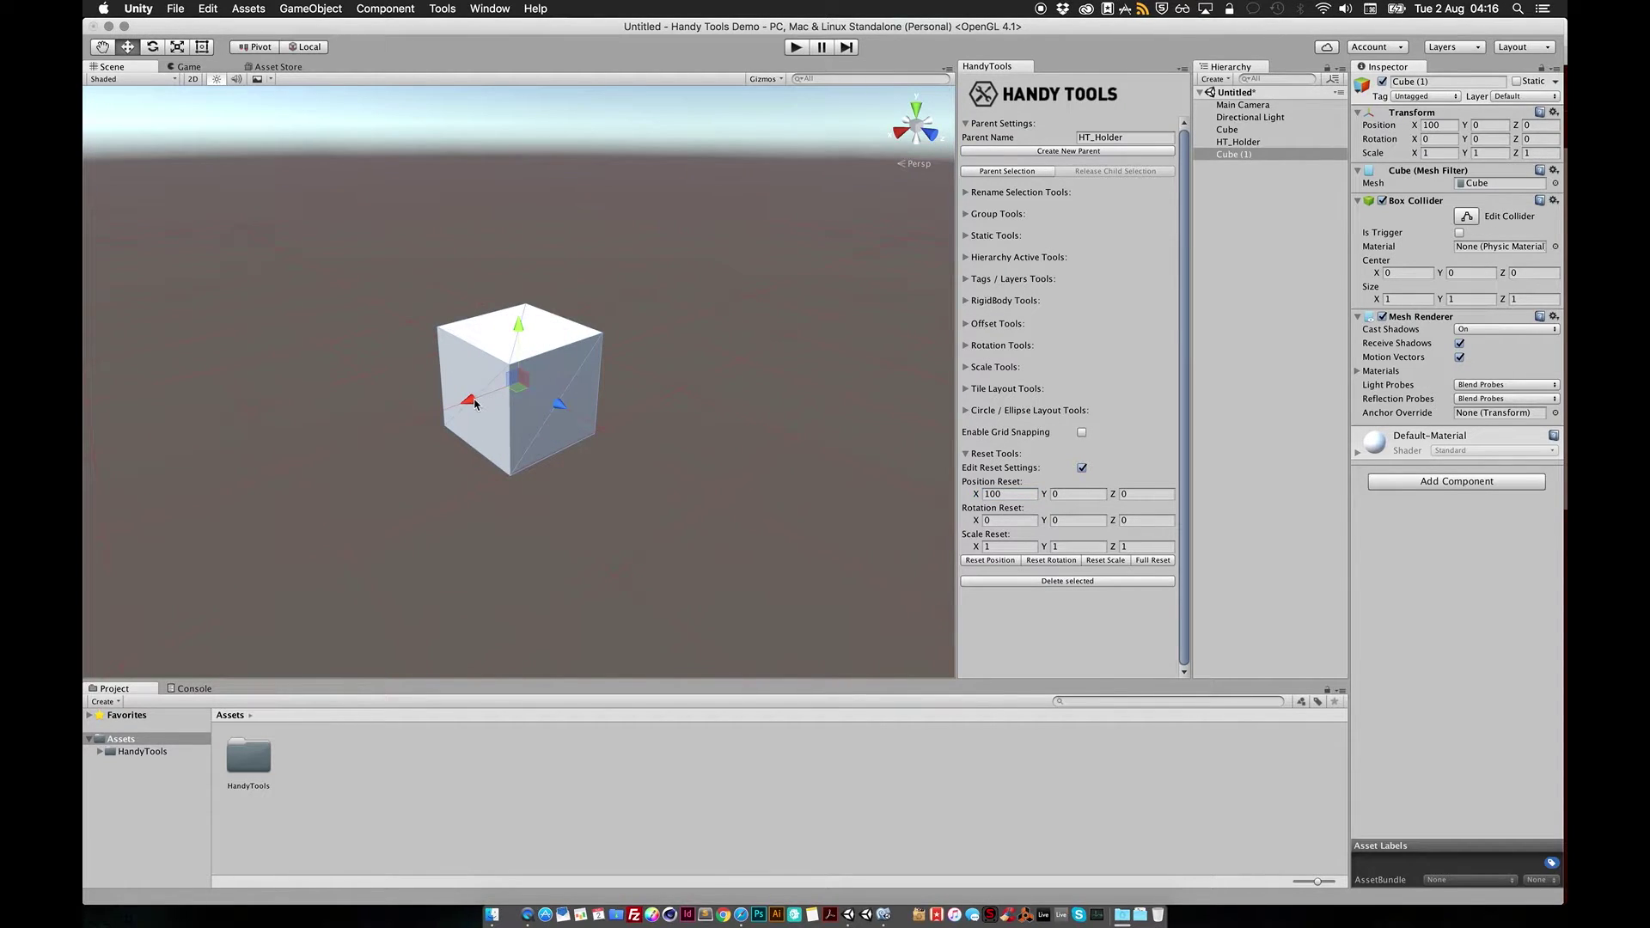
{"action": "left_click_drag", "start_coordinate": [472, 402], "coordinate": [652, 357]}
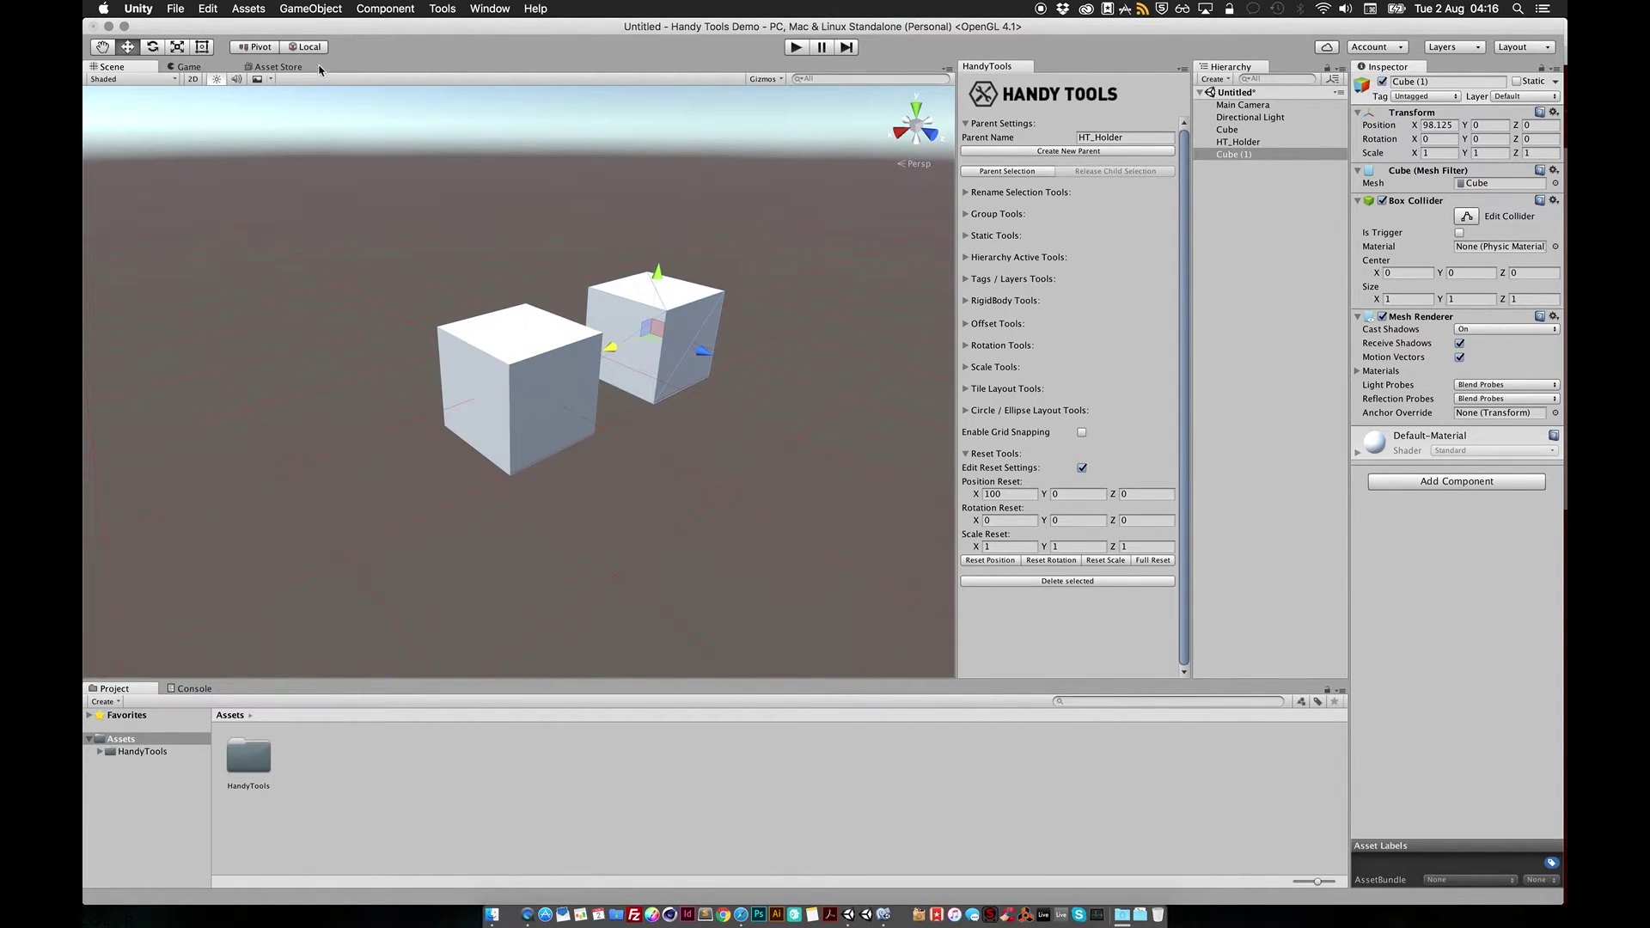
Add Cube (2), frame it, and move it toward the viewer along Z.
{"action": "left_click", "coordinate": [304, 12]}
{"action": "mouse_move", "coordinate": [314, 58]}
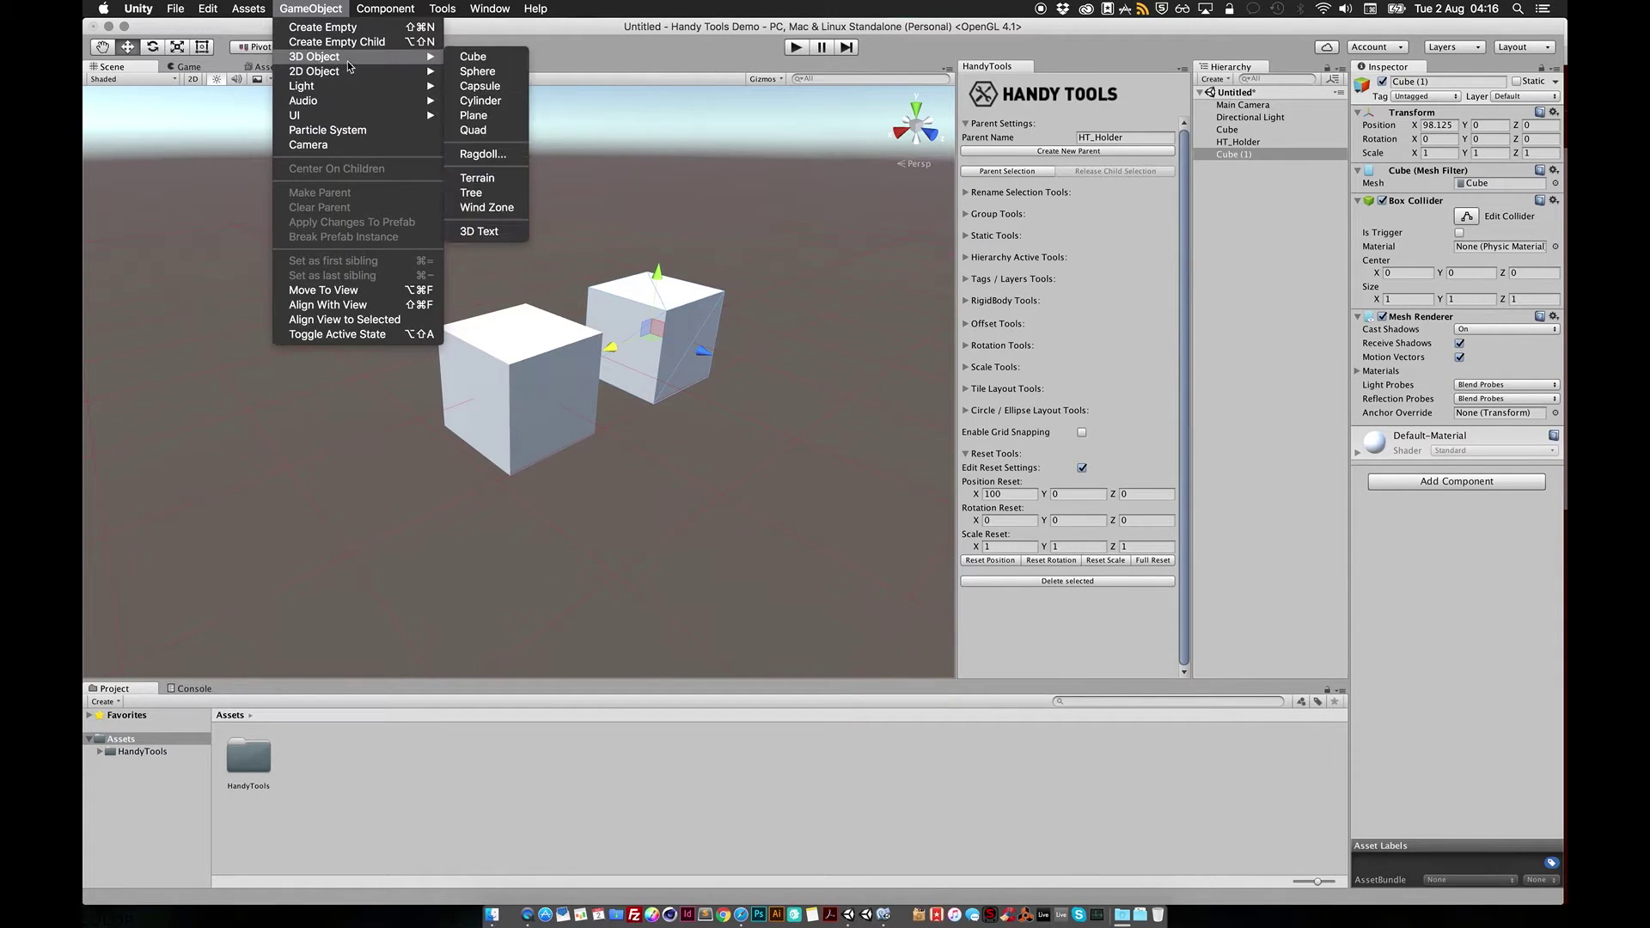
{"action": "left_click", "coordinate": [473, 57]}
{"action": "key", "text": "f"}
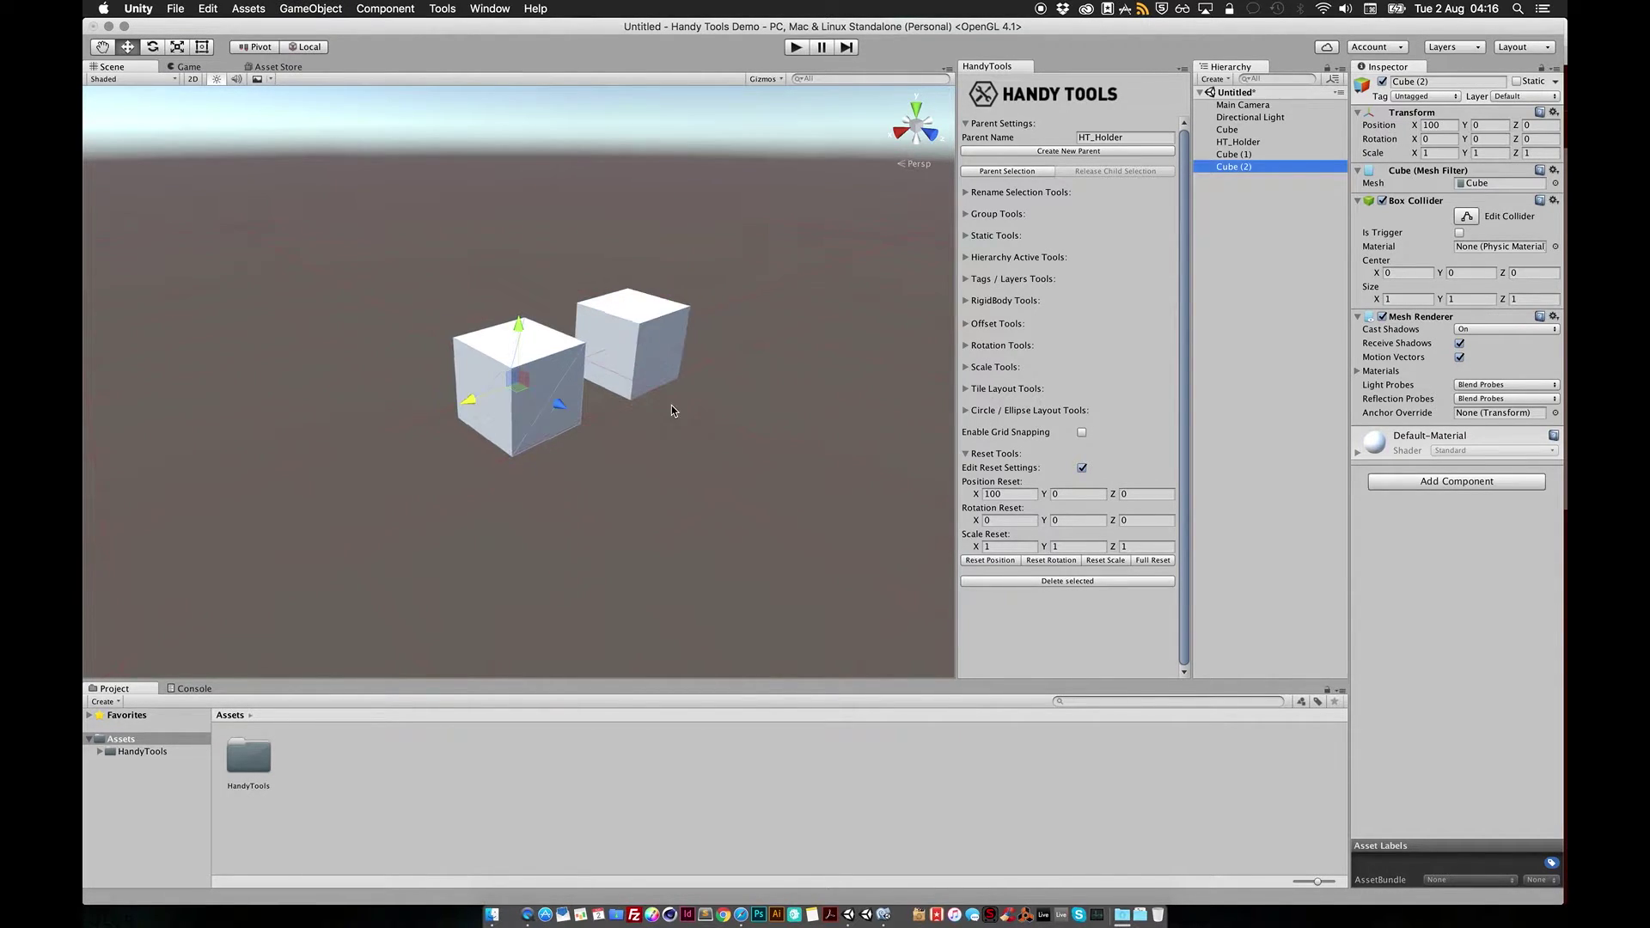
{"action": "left_click_drag", "start_coordinate": [559, 404], "coordinate": [632, 457]}
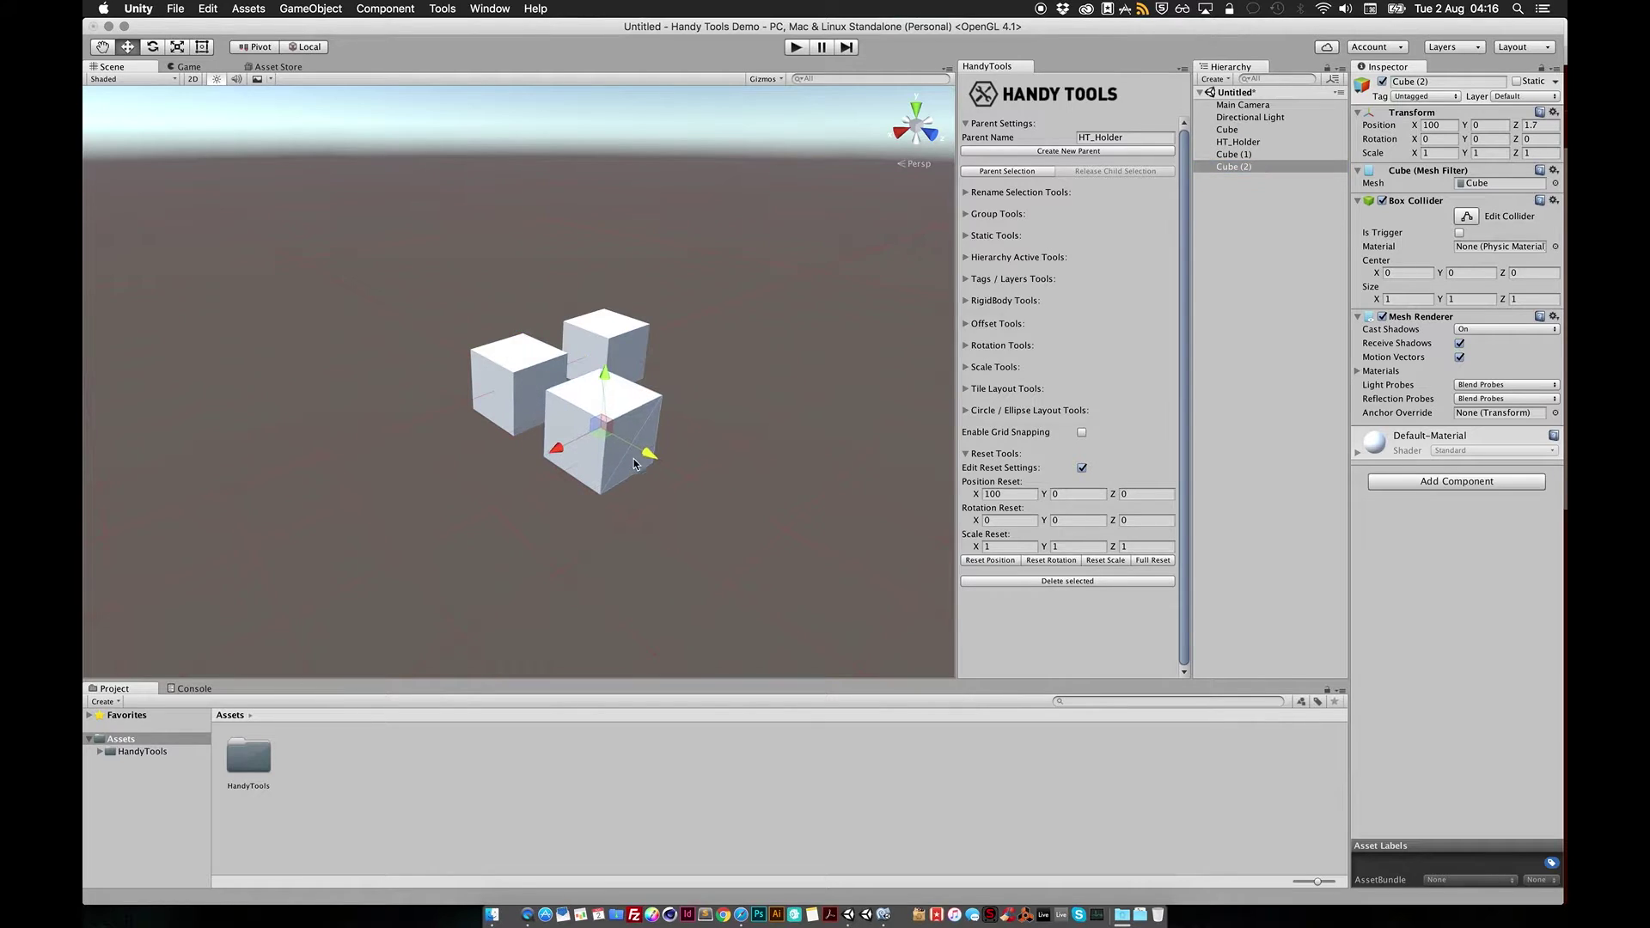
{"action": "left_click_drag", "start_coordinate": [708, 400], "coordinate": [605, 376], "text": "alt"}
{"action": "scroll", "coordinate": [604, 377], "scroll_direction": "down", "scroll_amount": 5}
{"action": "middle_click_drag", "start_coordinate": [772, 369], "coordinate": [302, 460]}
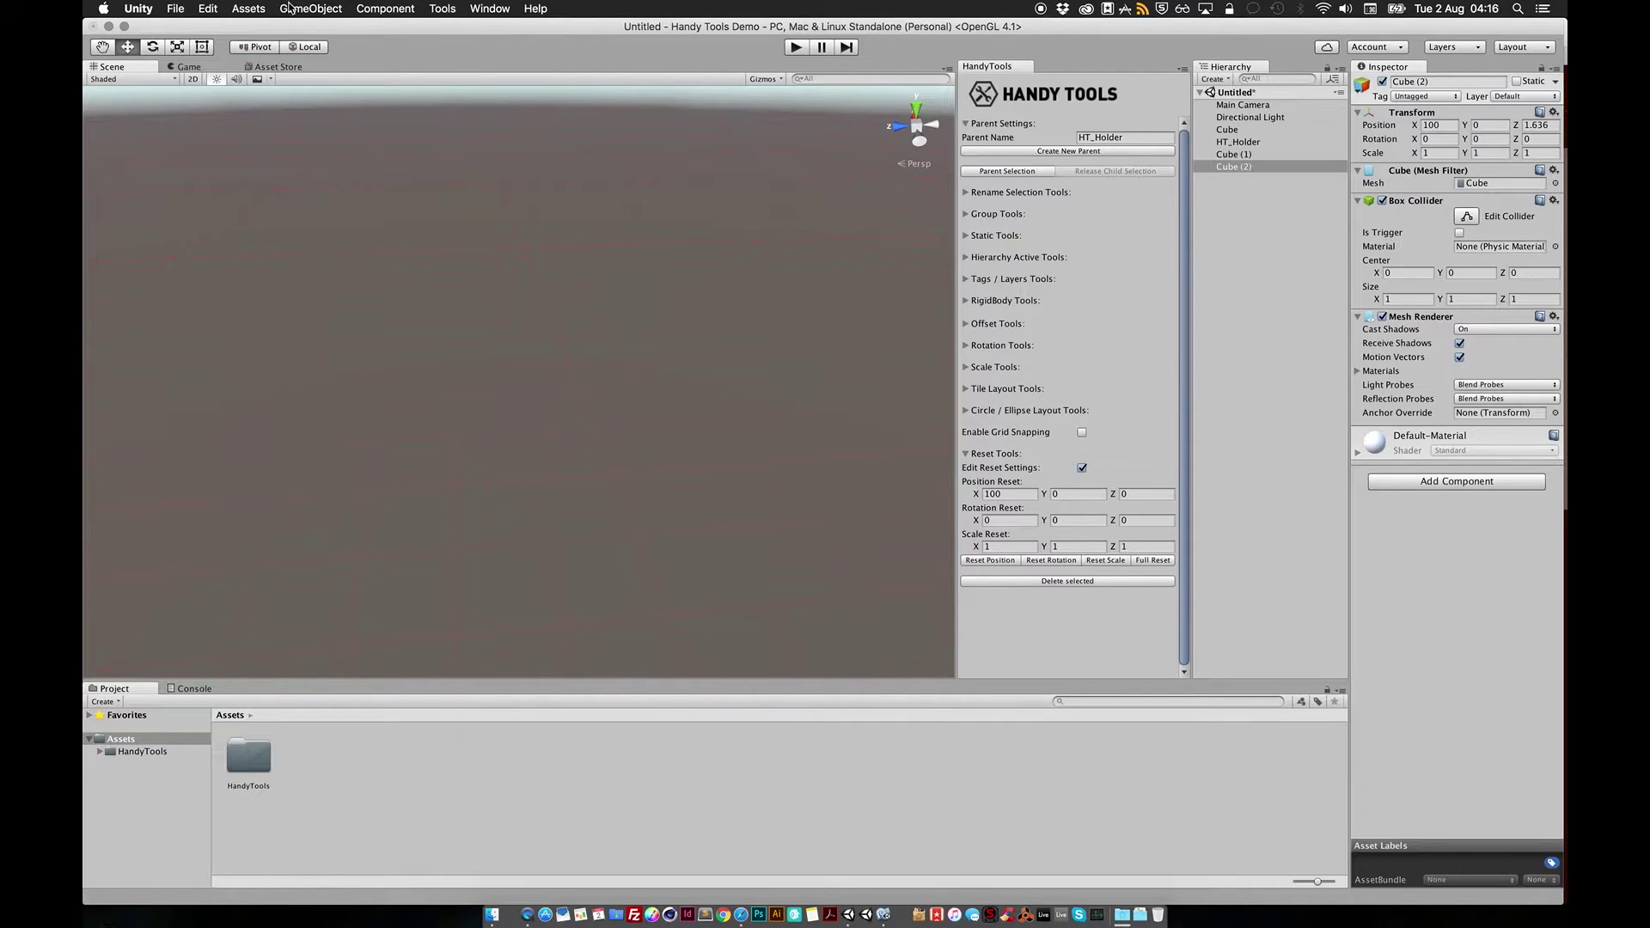
Add another cube and Reset Position it to 100, 0, 0 beside the others.
{"action": "left_click", "coordinate": [297, 9]}
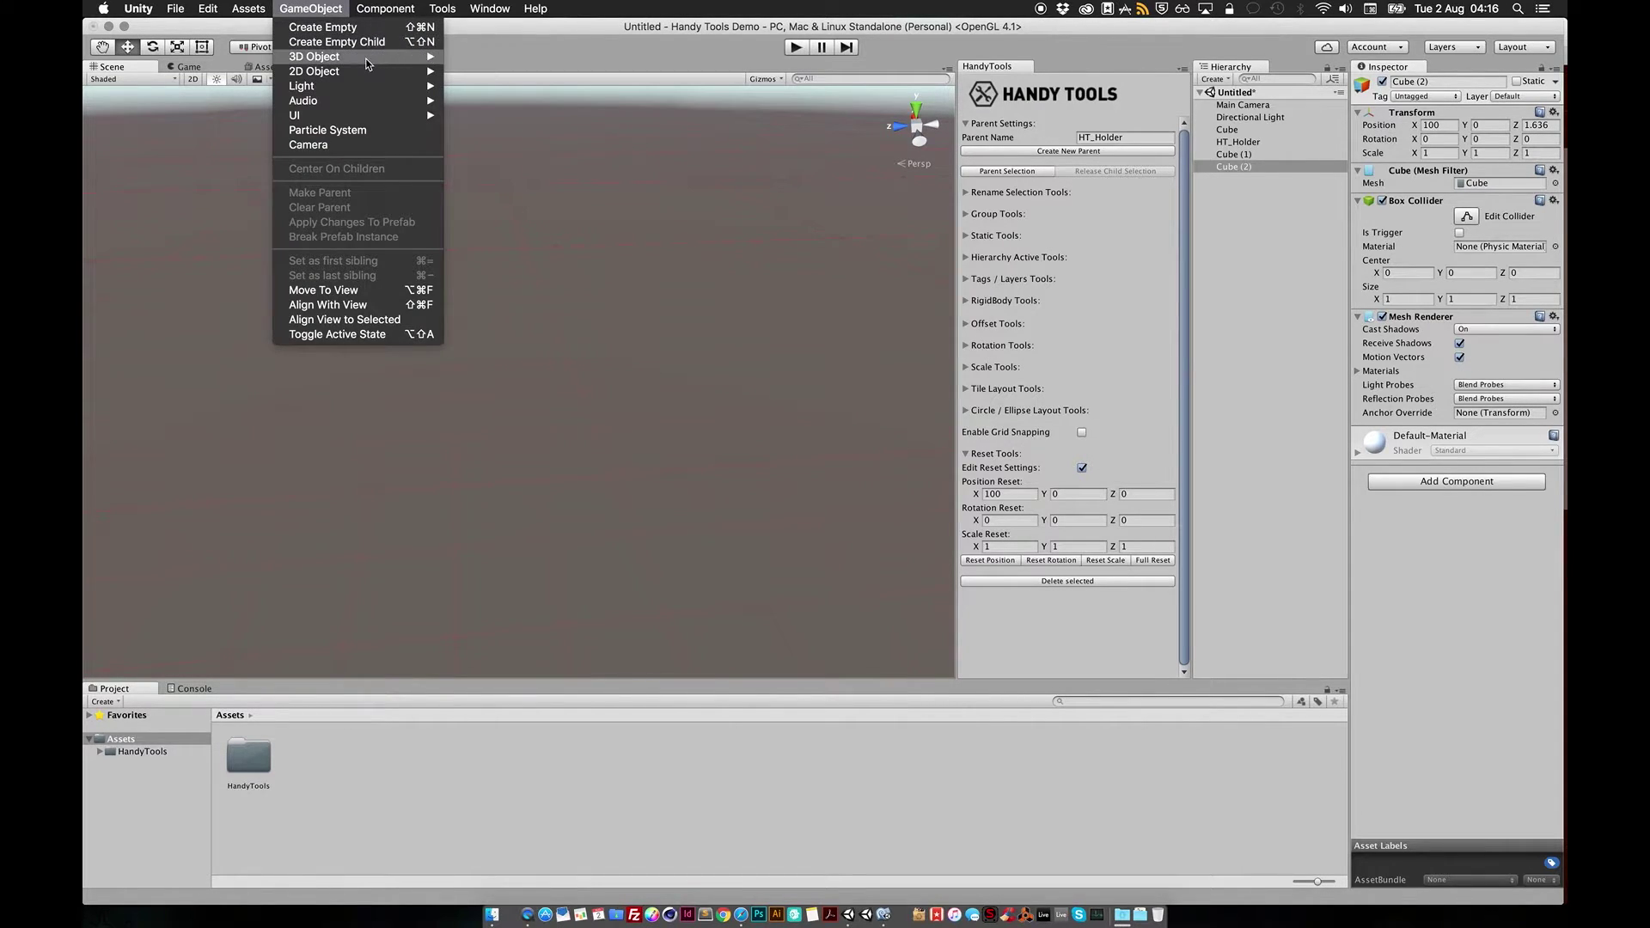
{"action": "mouse_move", "coordinate": [369, 58]}
{"action": "left_click", "coordinate": [498, 60]}
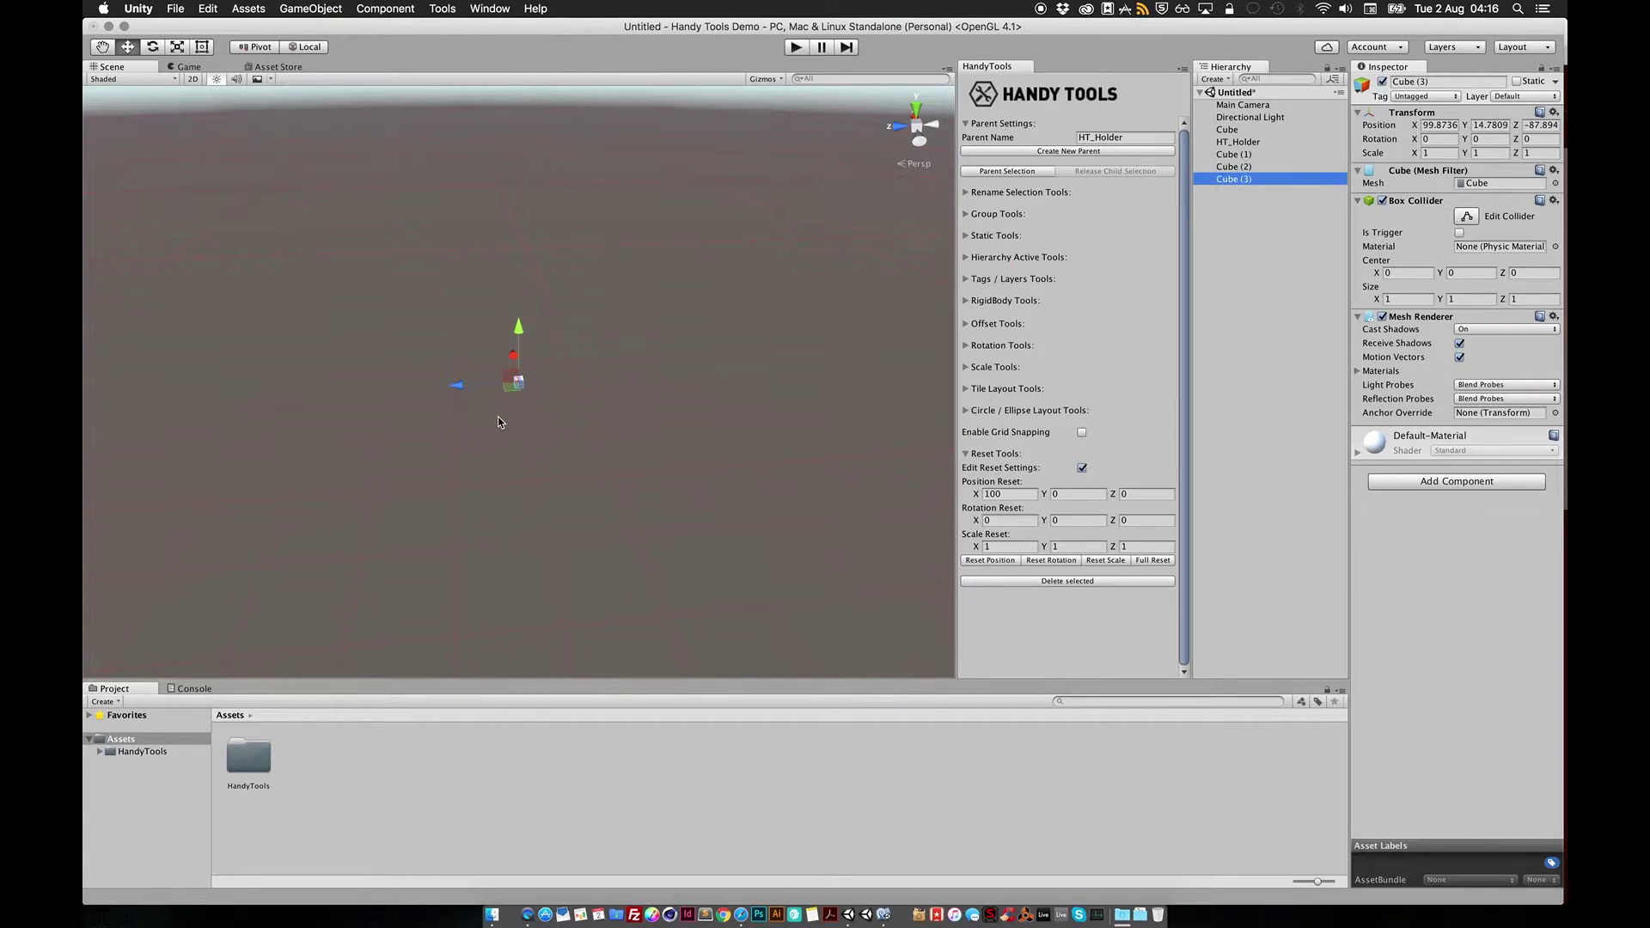
{"action": "left_click_drag", "start_coordinate": [757, 370], "coordinate": [730, 404], "text": "alt"}
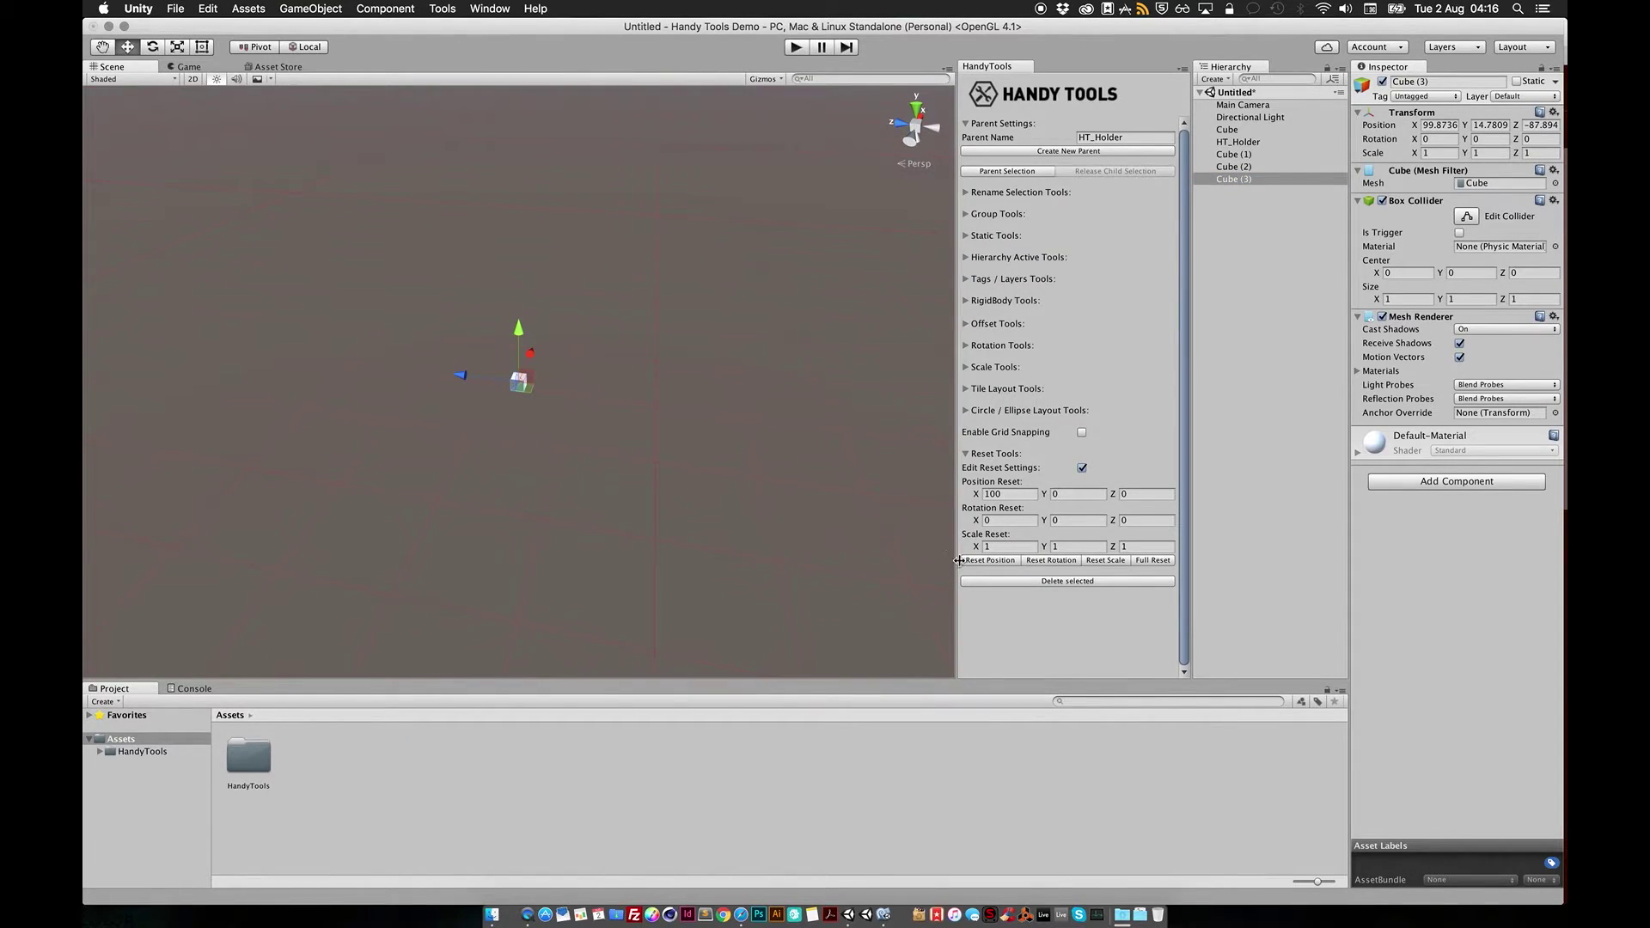
{"action": "left_click", "coordinate": [982, 568]}
{"action": "middle_click_drag", "start_coordinate": [453, 413], "coordinate": [685, 413]}
{"action": "mouse_move", "coordinate": [579, 416]}
{"action": "left_mouse_down", "text": "alt"}
{"action": "mouse_move", "coordinate": [547, 426]}
{"action": "mouse_move", "coordinate": [559, 391]}
{"action": "mouse_move", "coordinate": [584, 447]}
{"action": "mouse_move", "coordinate": [567, 404]}
{"action": "mouse_move", "coordinate": [602, 395]}
{"action": "left_mouse_up", "text": "alt"}
{"action": "scroll", "coordinate": [801, 317], "scroll_direction": "down", "scroll_amount": 3}
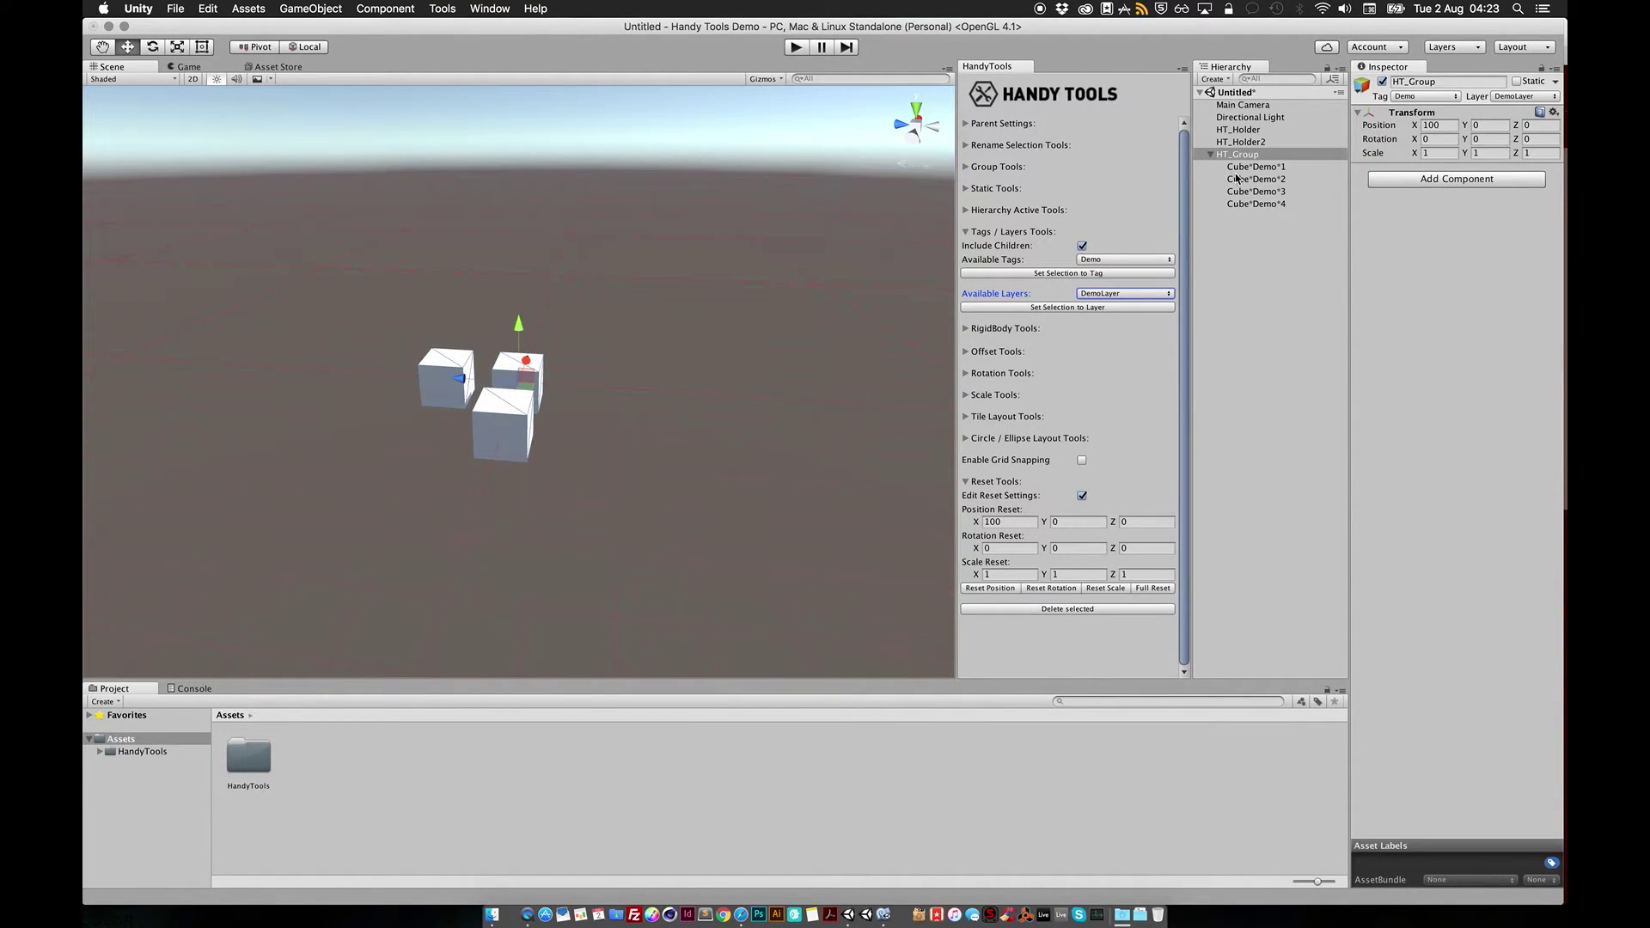
Check that Cube*Demo2, 3 and 4 carry tag Demo on layer DemoLayer, then collapse Tags / Layers Tools.
{"action": "left_click", "coordinate": [1238, 180]}
{"action": "left_click", "coordinate": [1238, 192]}
{"action": "left_click", "coordinate": [1238, 204]}
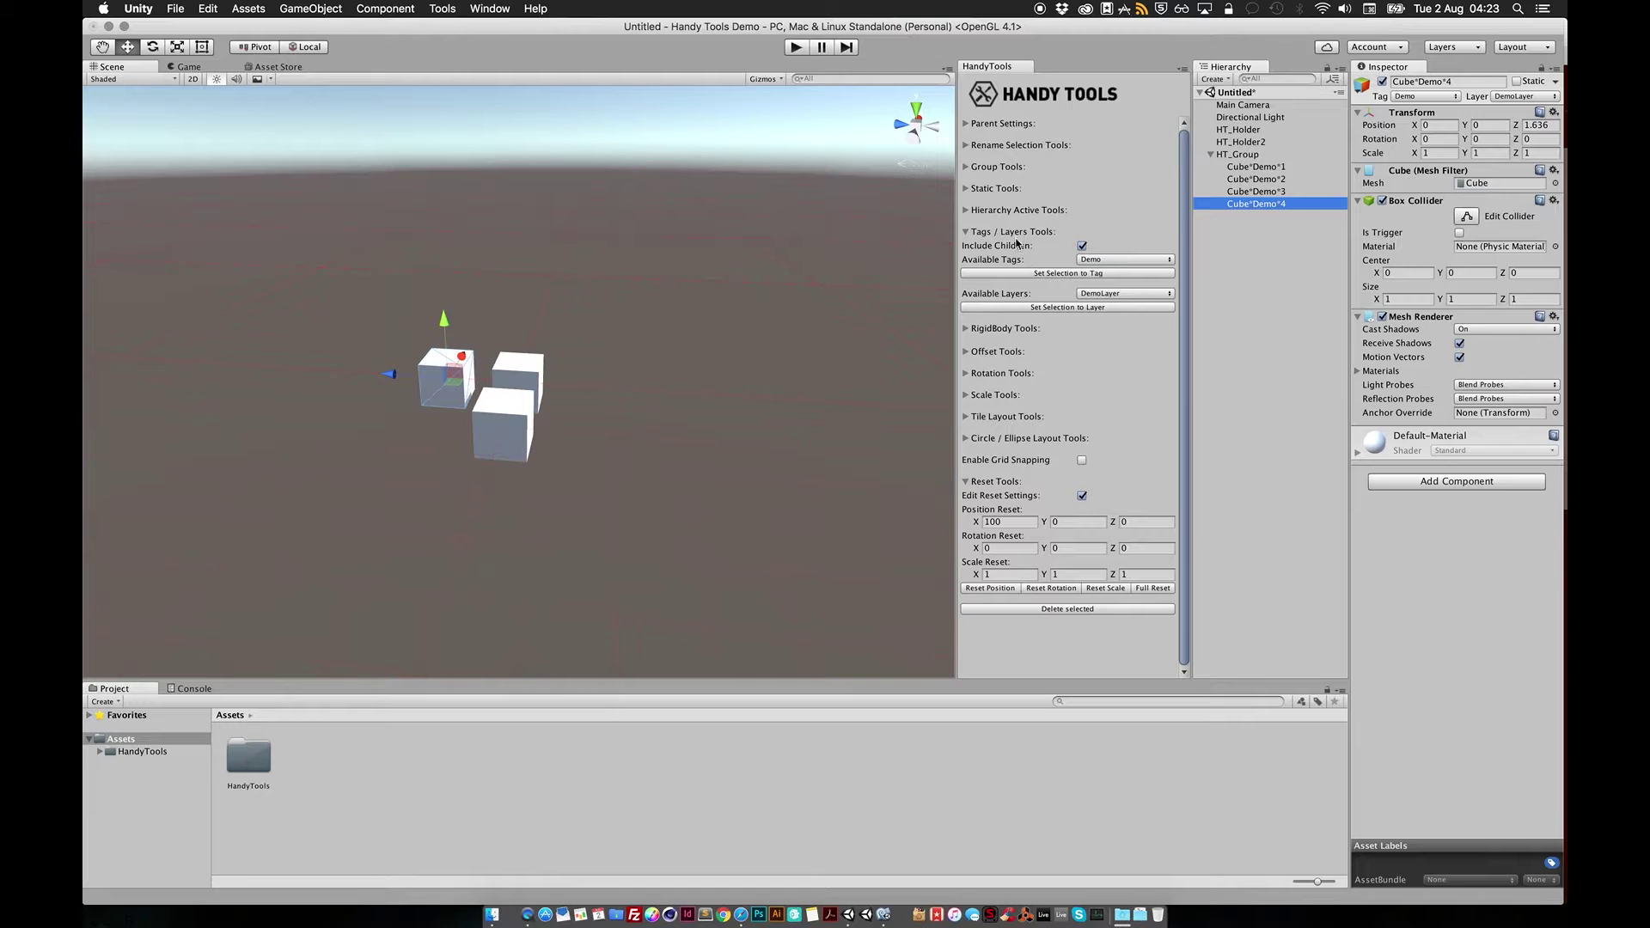
{"action": "left_click", "coordinate": [1013, 232]}
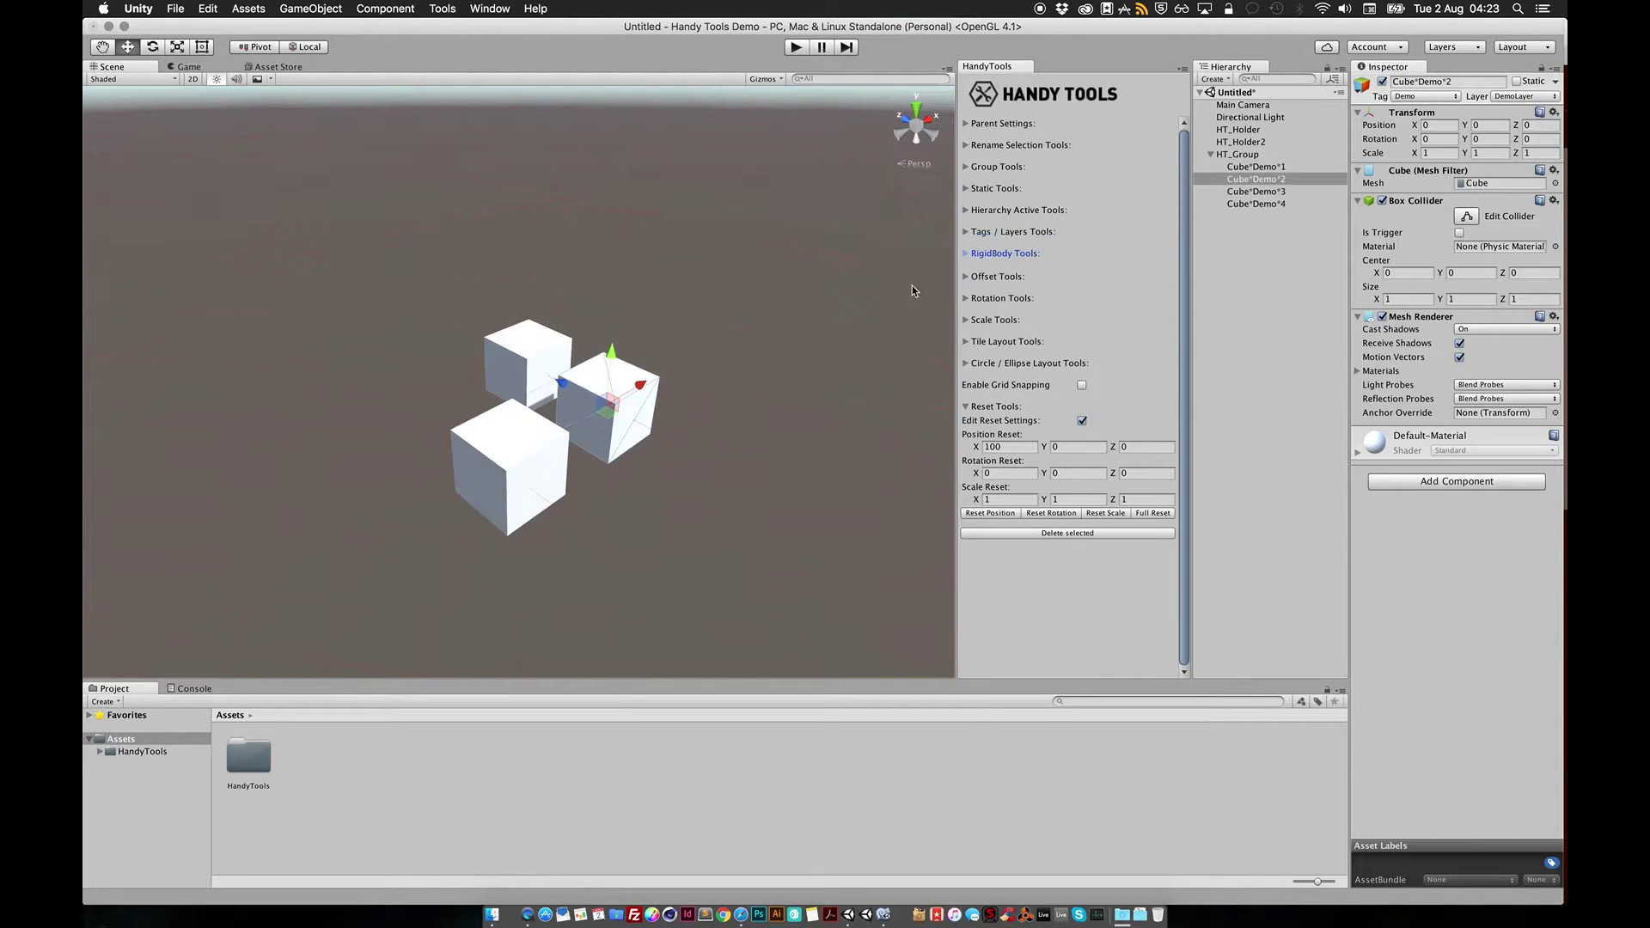
With Smart Rigidbody on, attach a 3D Rigidbody (Mass 1, Use Gravity) to Cube*Demo2.
{"action": "left_click", "coordinate": [1007, 256]}
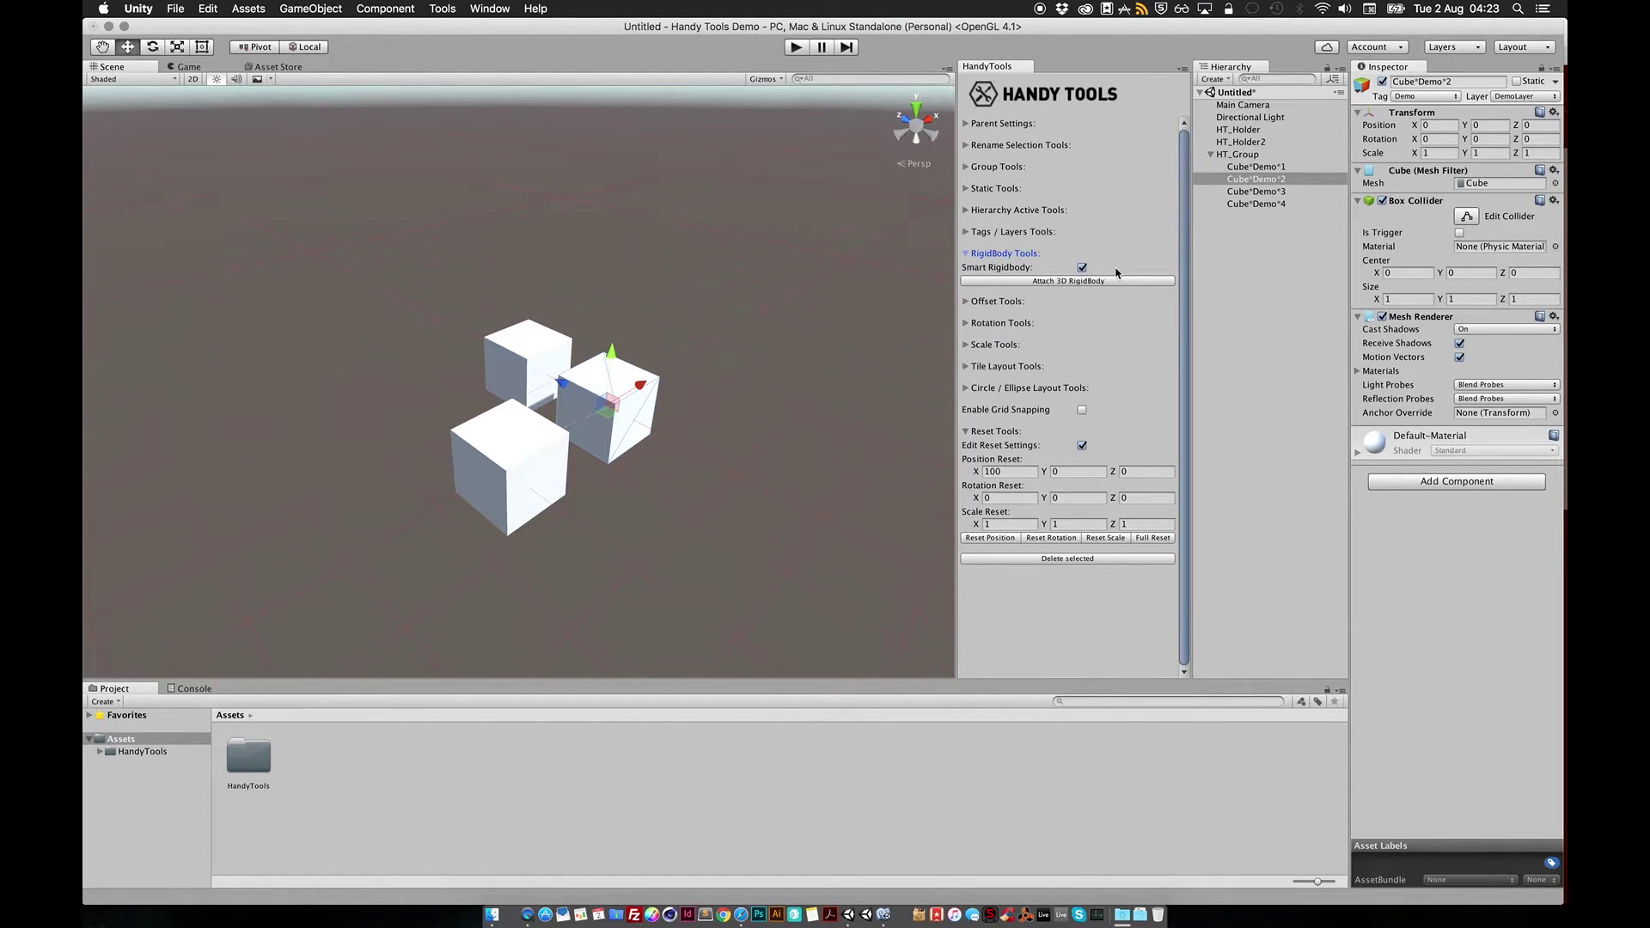
{"action": "left_click", "coordinate": [1082, 269]}
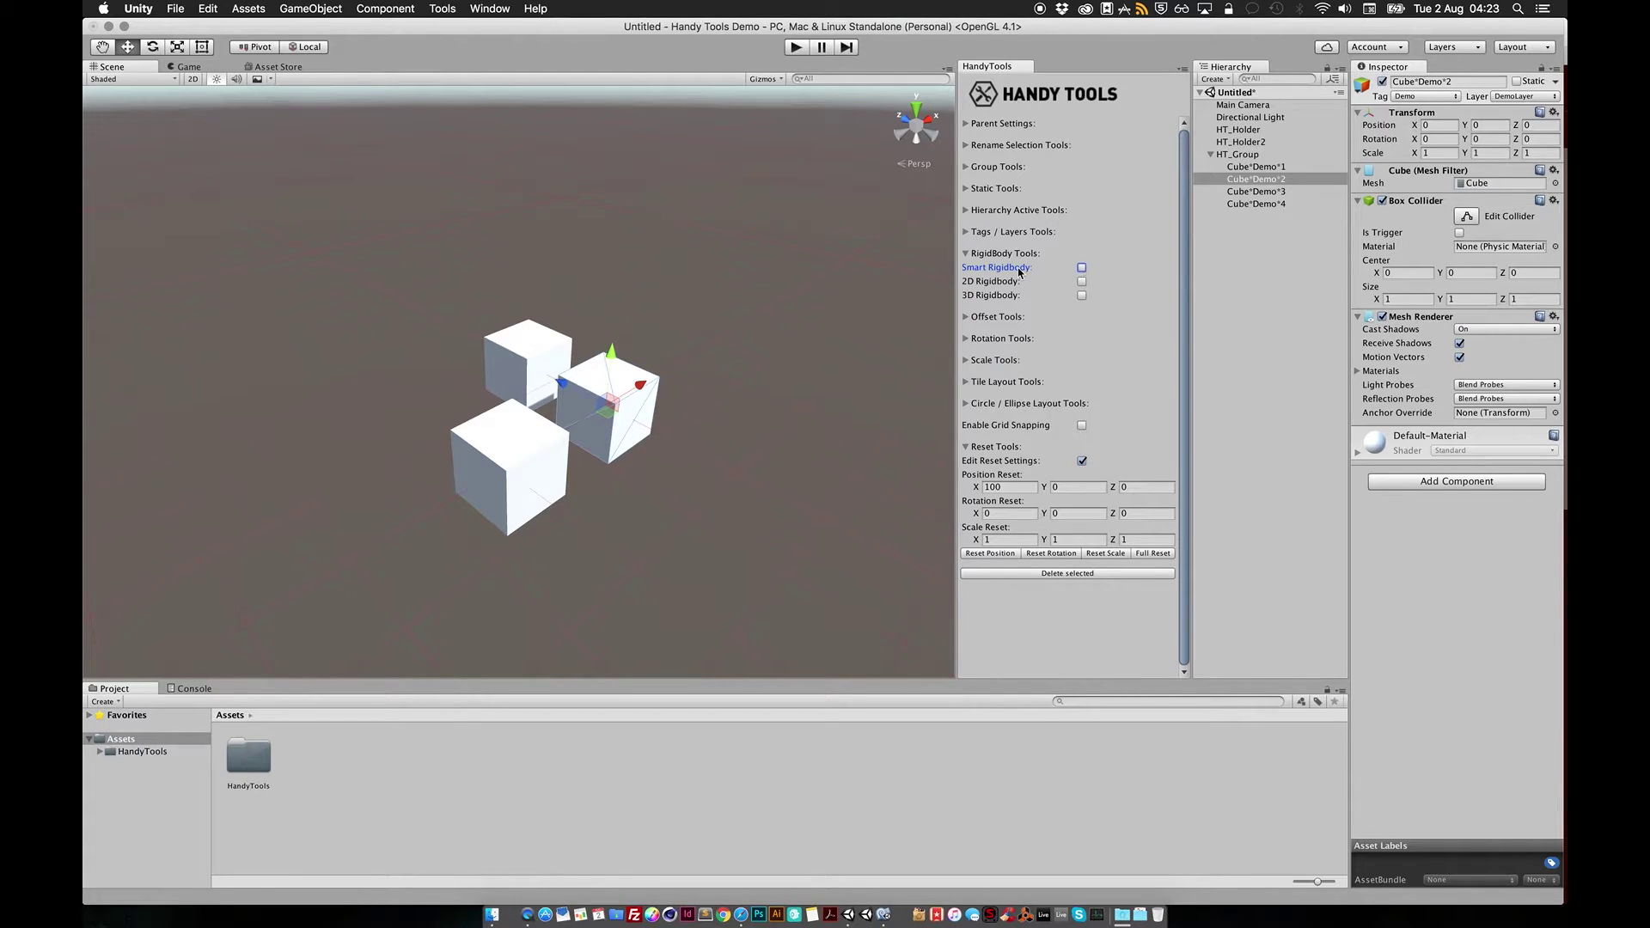
{"action": "left_click", "coordinate": [1083, 268]}
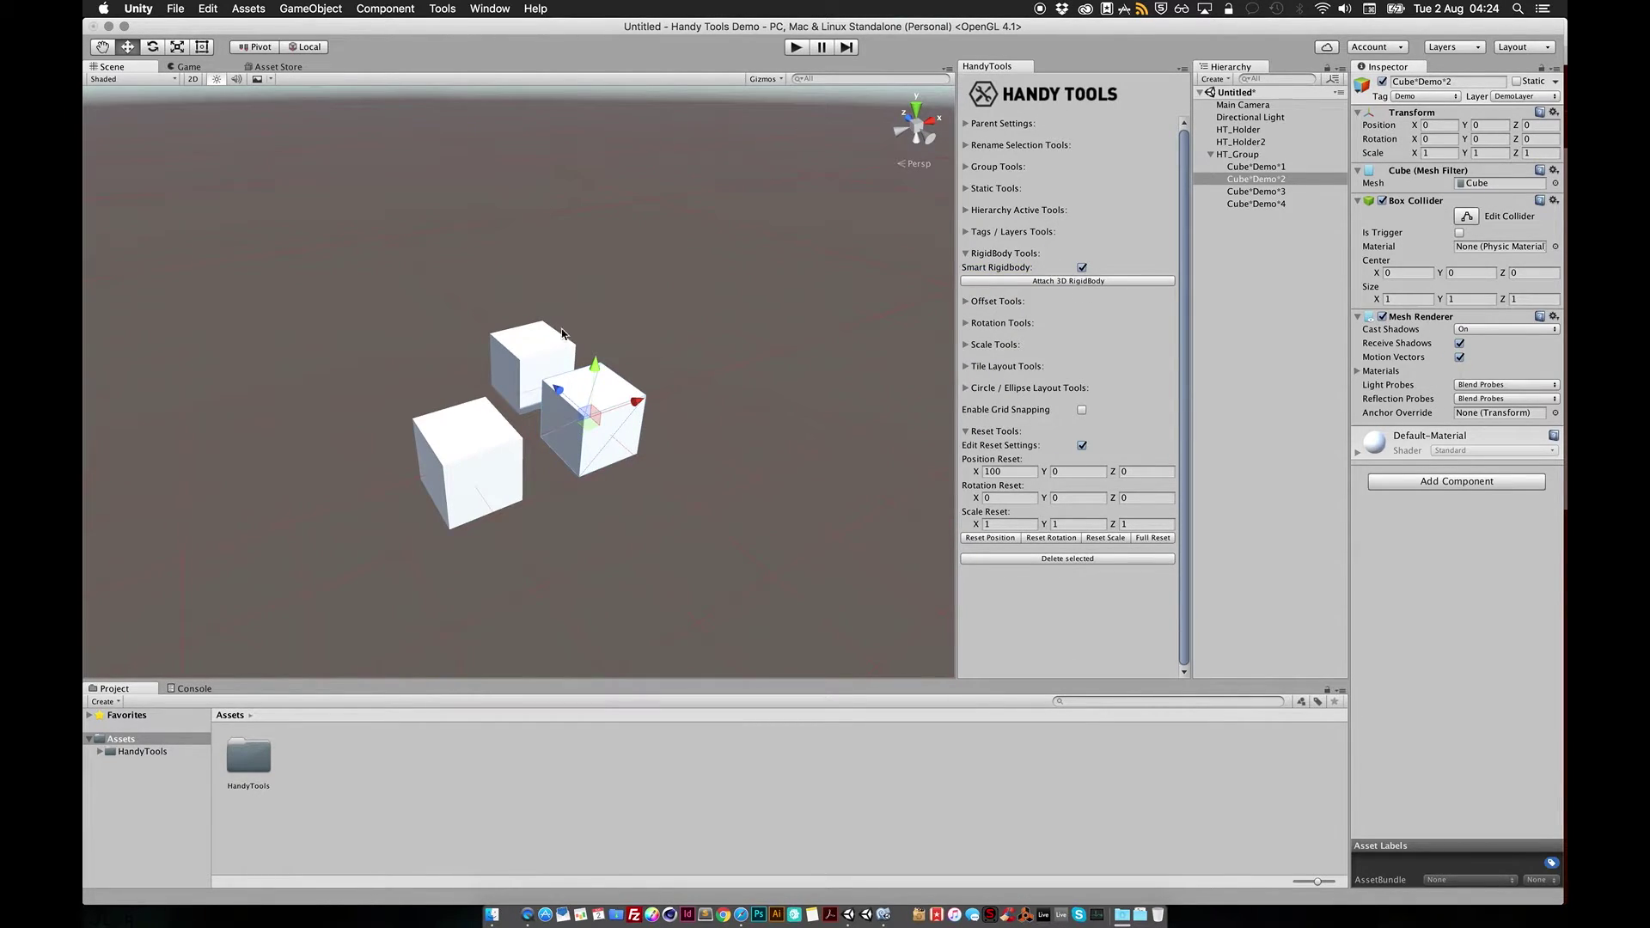
{"action": "left_click", "coordinate": [1057, 283]}
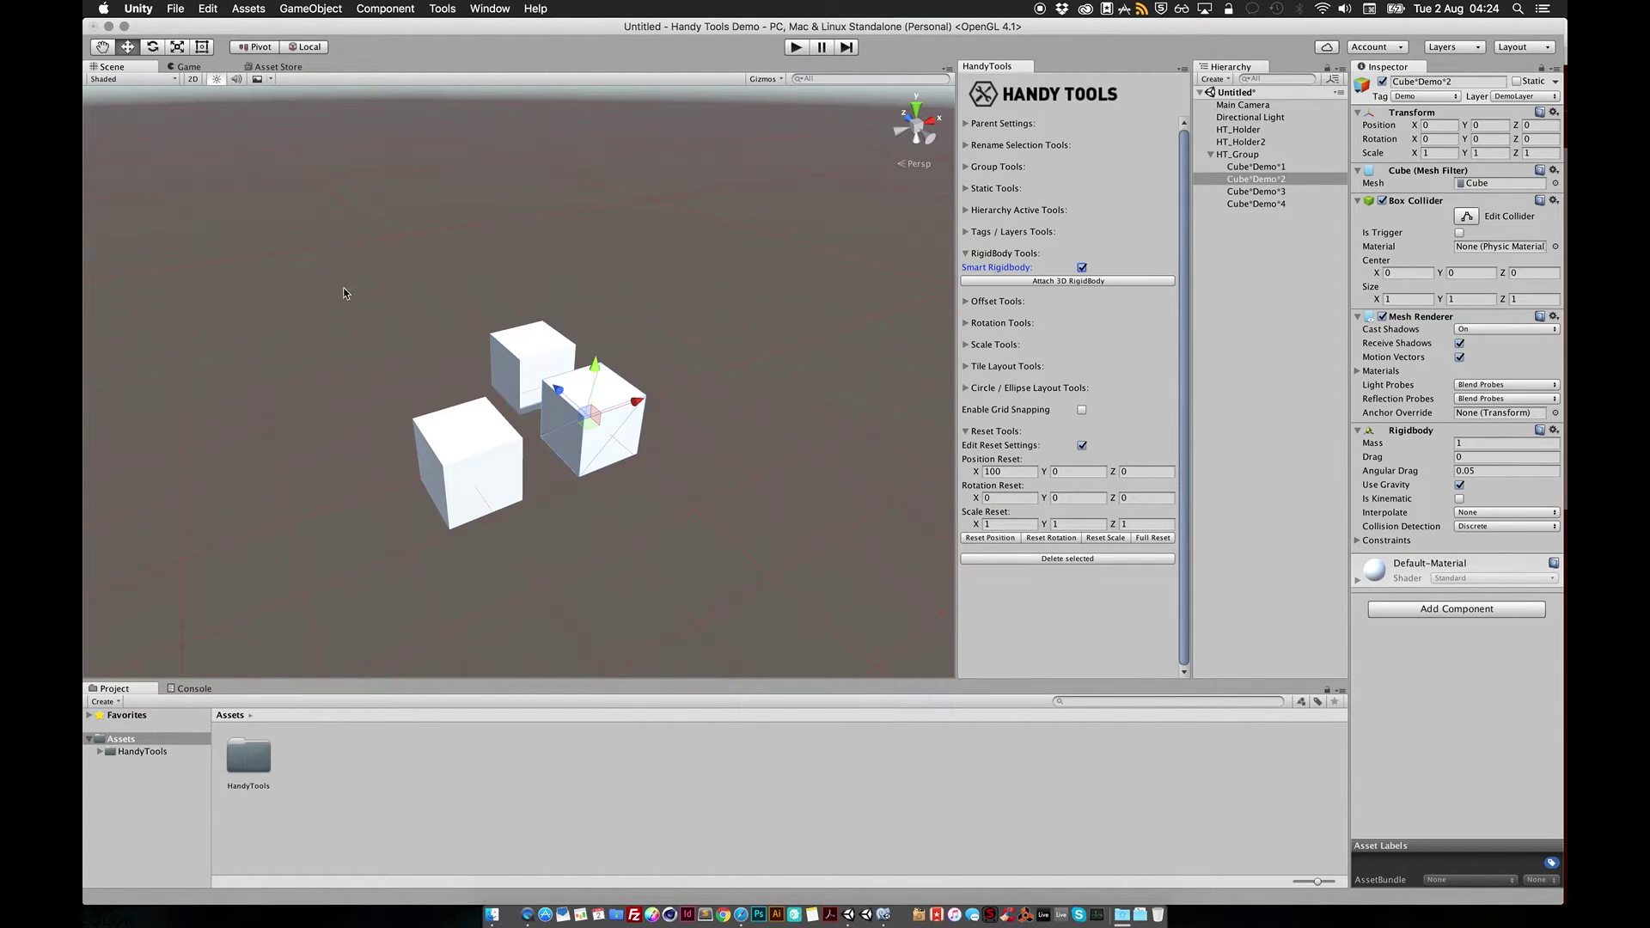
Create a 2D Sprite, attach a Rigidbody 2D to it, and collapse RigidBody Tools.
{"action": "left_click", "coordinate": [311, 9]}
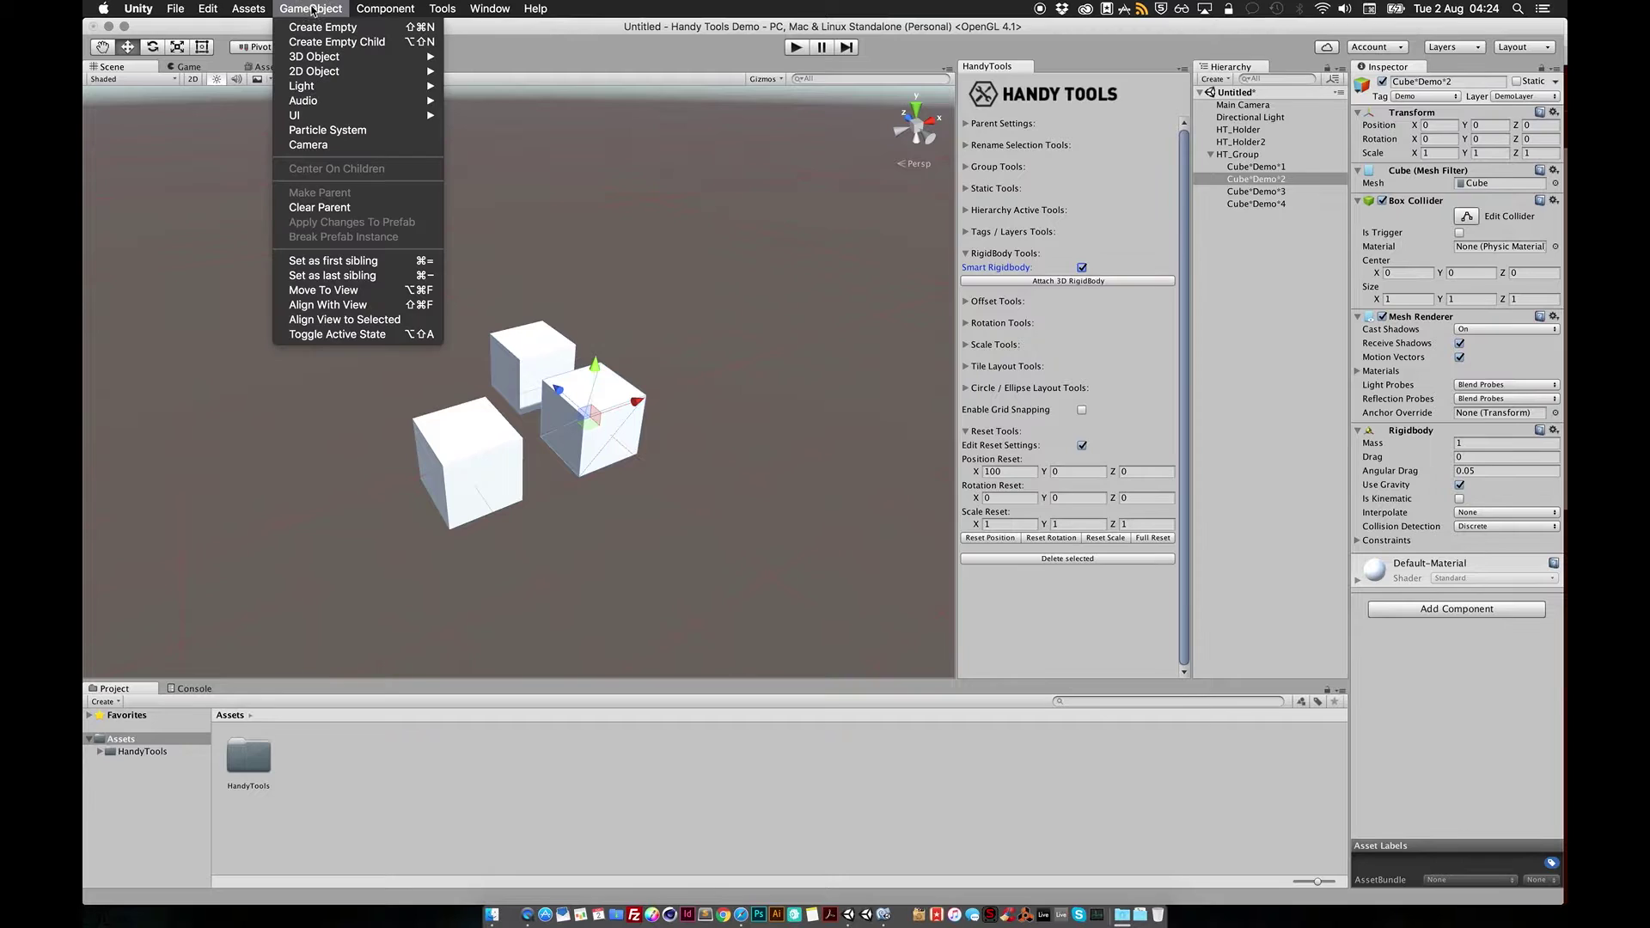
{"action": "mouse_move", "coordinate": [315, 74]}
{"action": "left_click", "coordinate": [471, 72]}
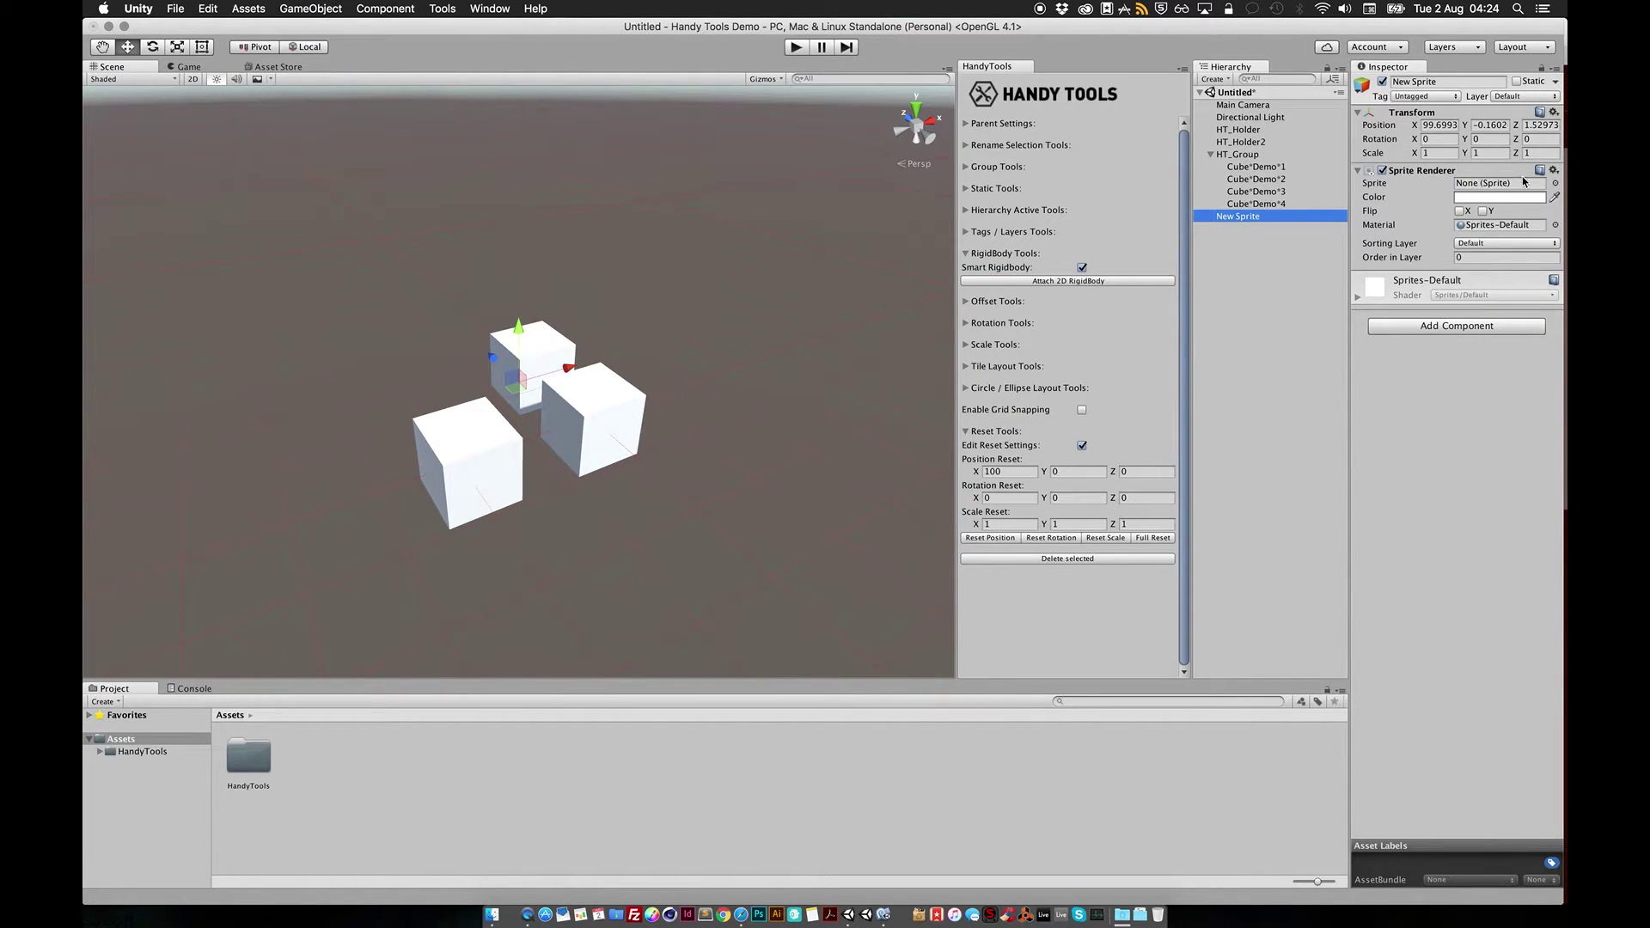
{"action": "left_click", "coordinate": [1079, 281]}
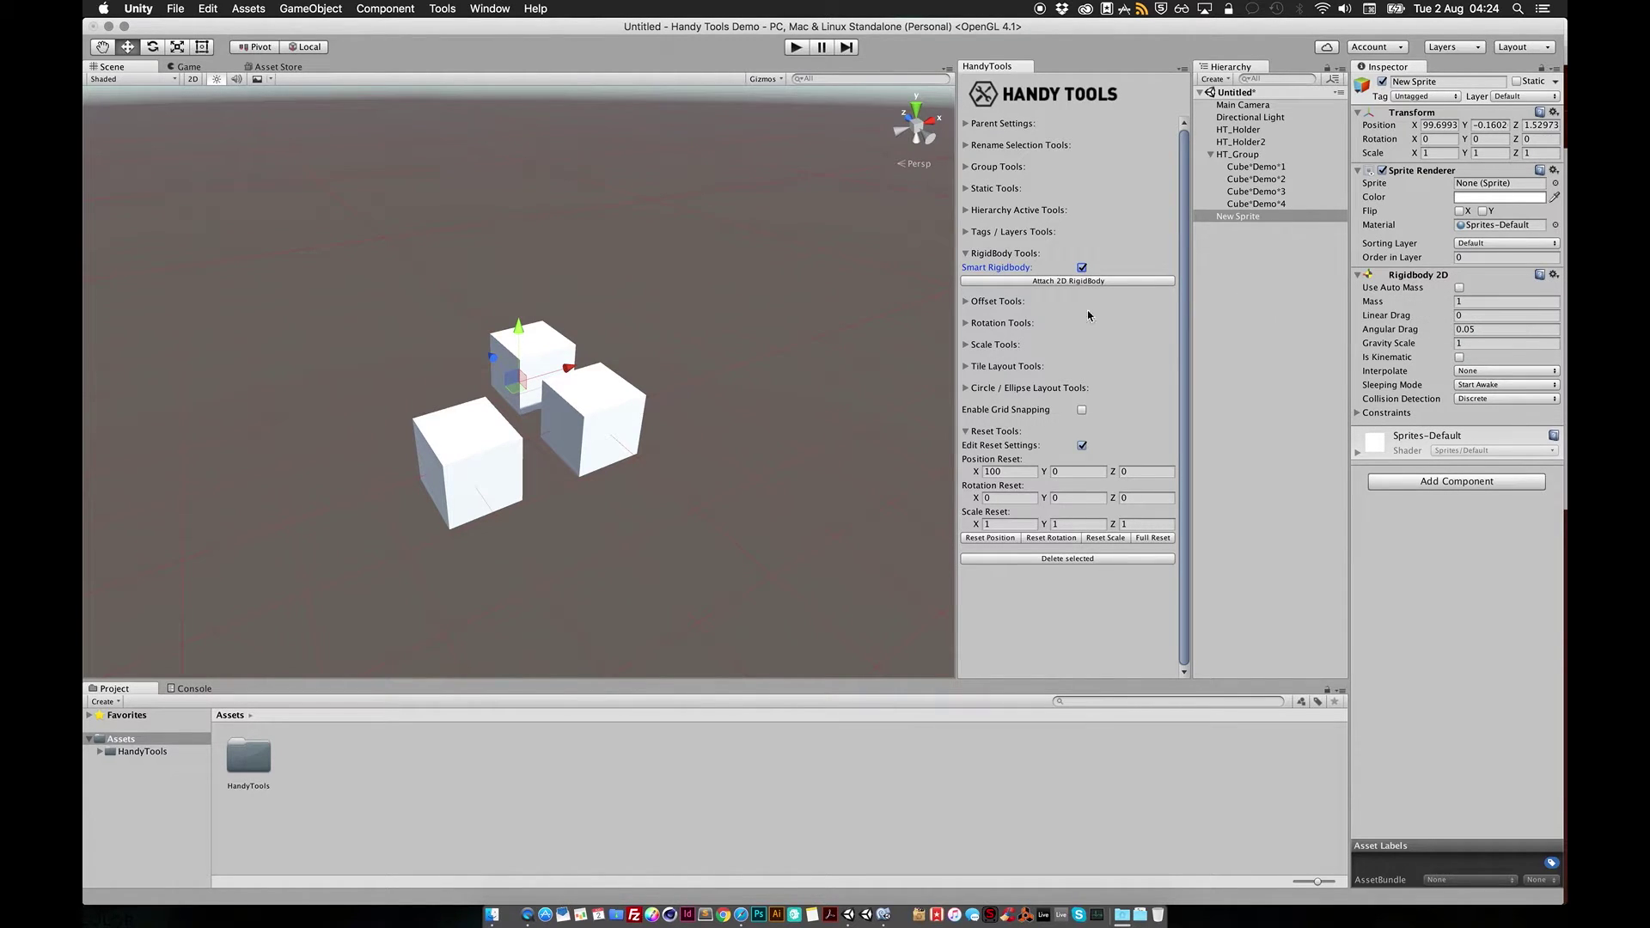
{"action": "left_click", "coordinate": [1014, 254]}
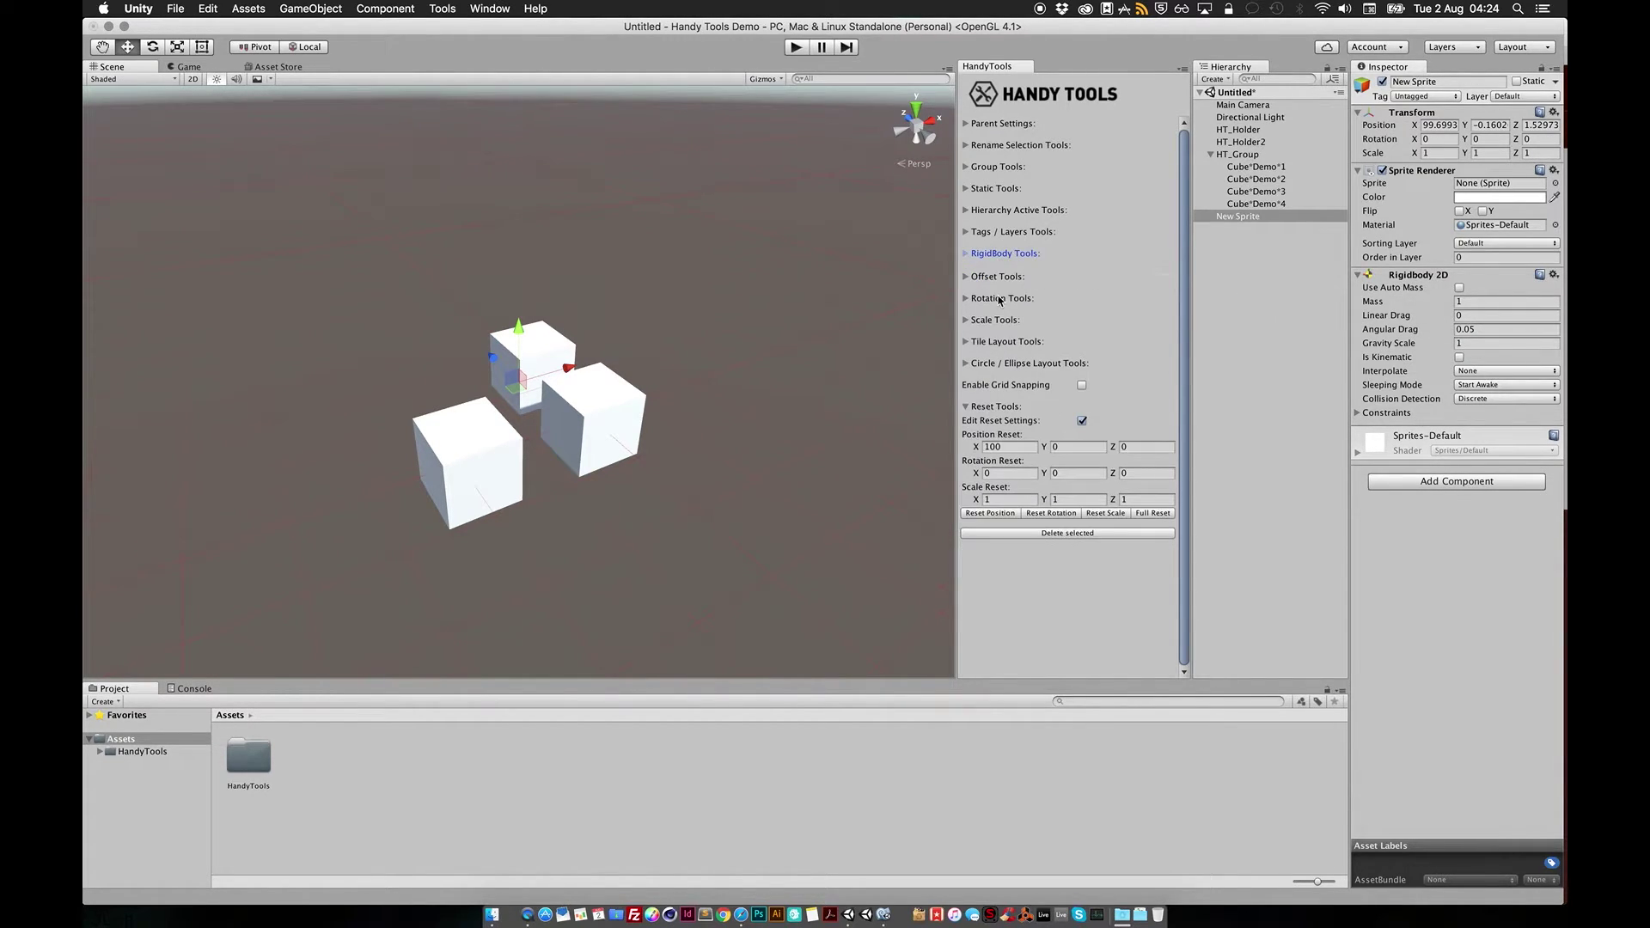
Enable Use negative values in Offset Tools and randomly offset the cube along X repeatedly.
{"action": "left_click", "coordinate": [1003, 280]}
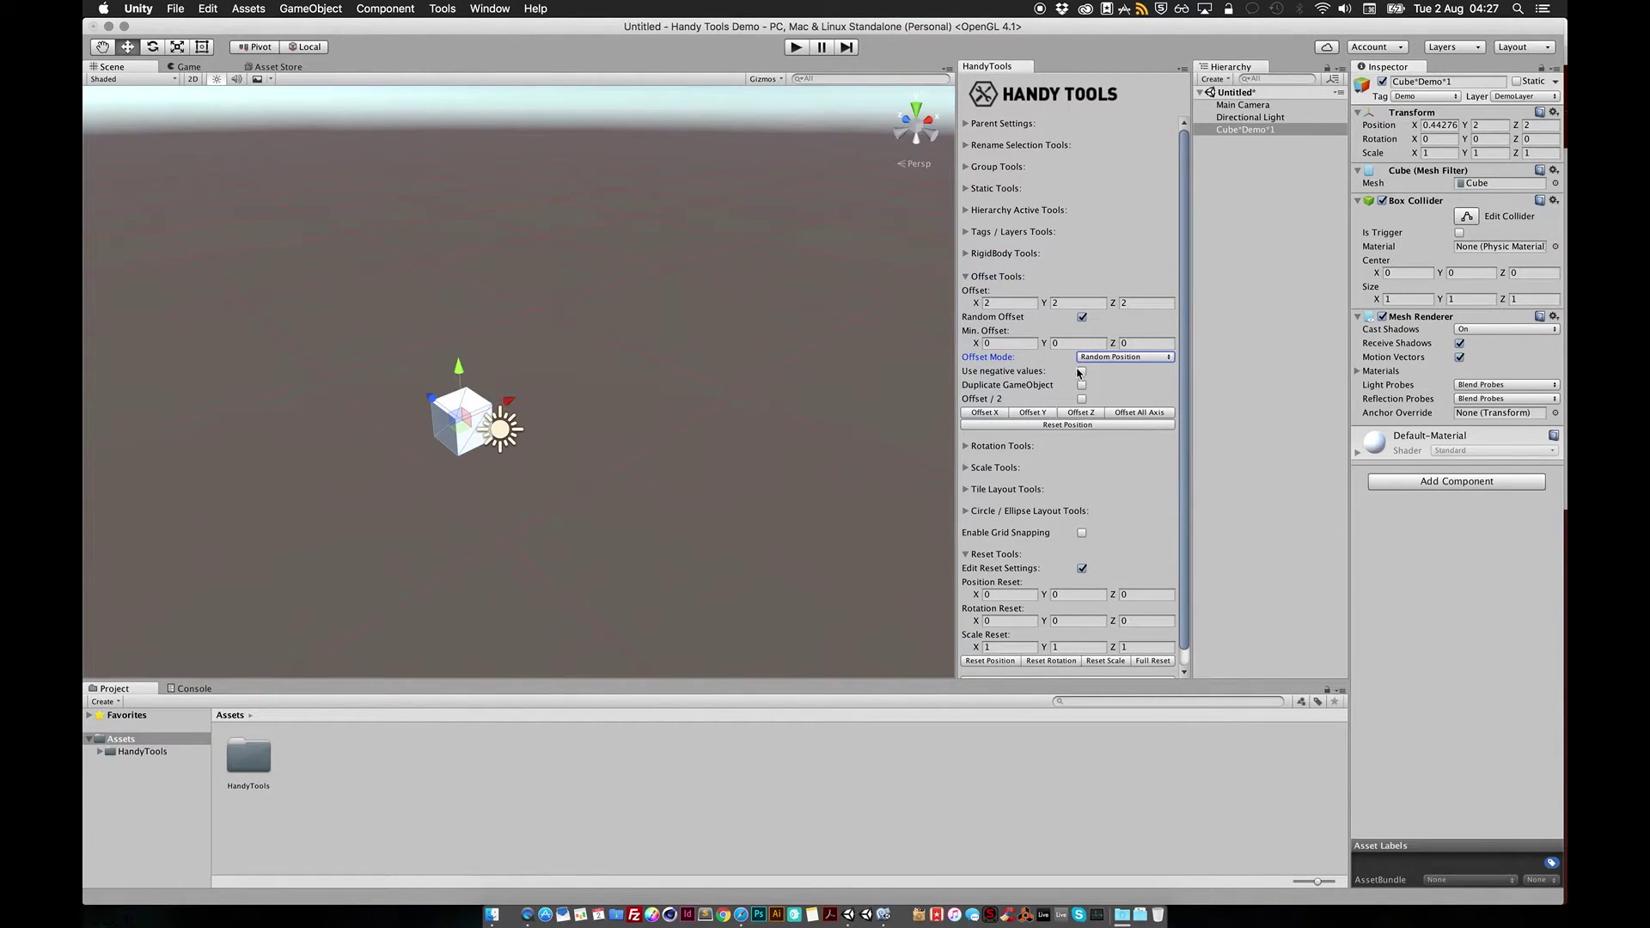
{"action": "left_click", "coordinate": [1081, 372]}
{"action": "left_click", "coordinate": [991, 414]}
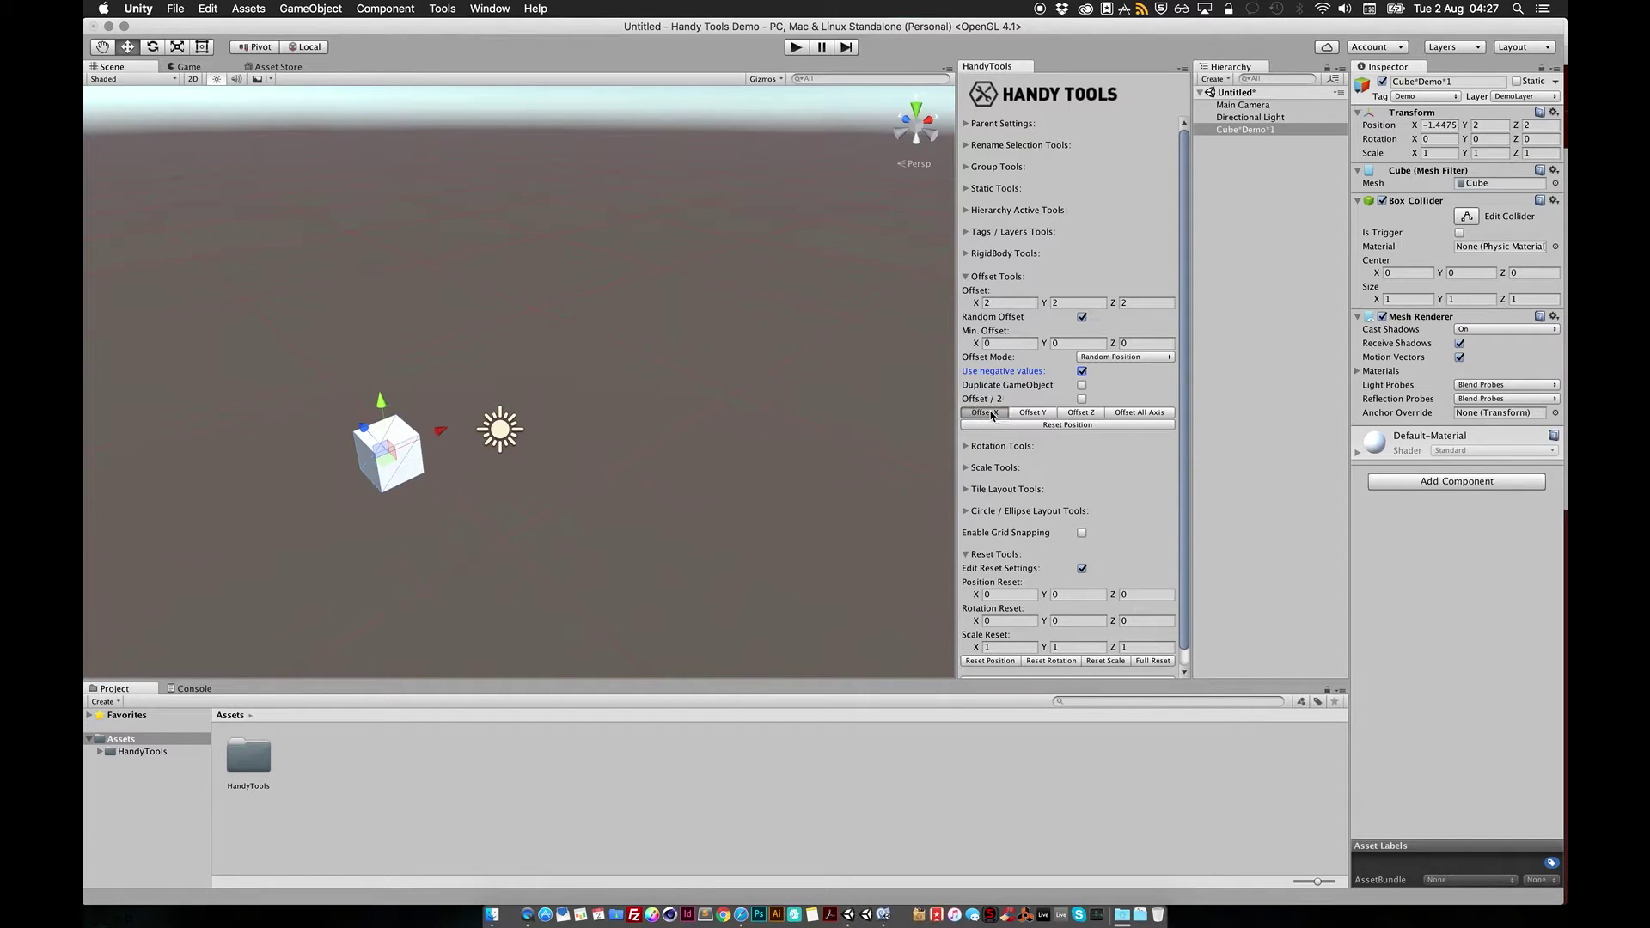
{"action": "left_click", "coordinate": [991, 414]}
{"action": "left_click", "coordinate": [991, 413]}
{"action": "left_click", "coordinate": [991, 413]}
{"action": "left_click", "coordinate": [991, 414]}
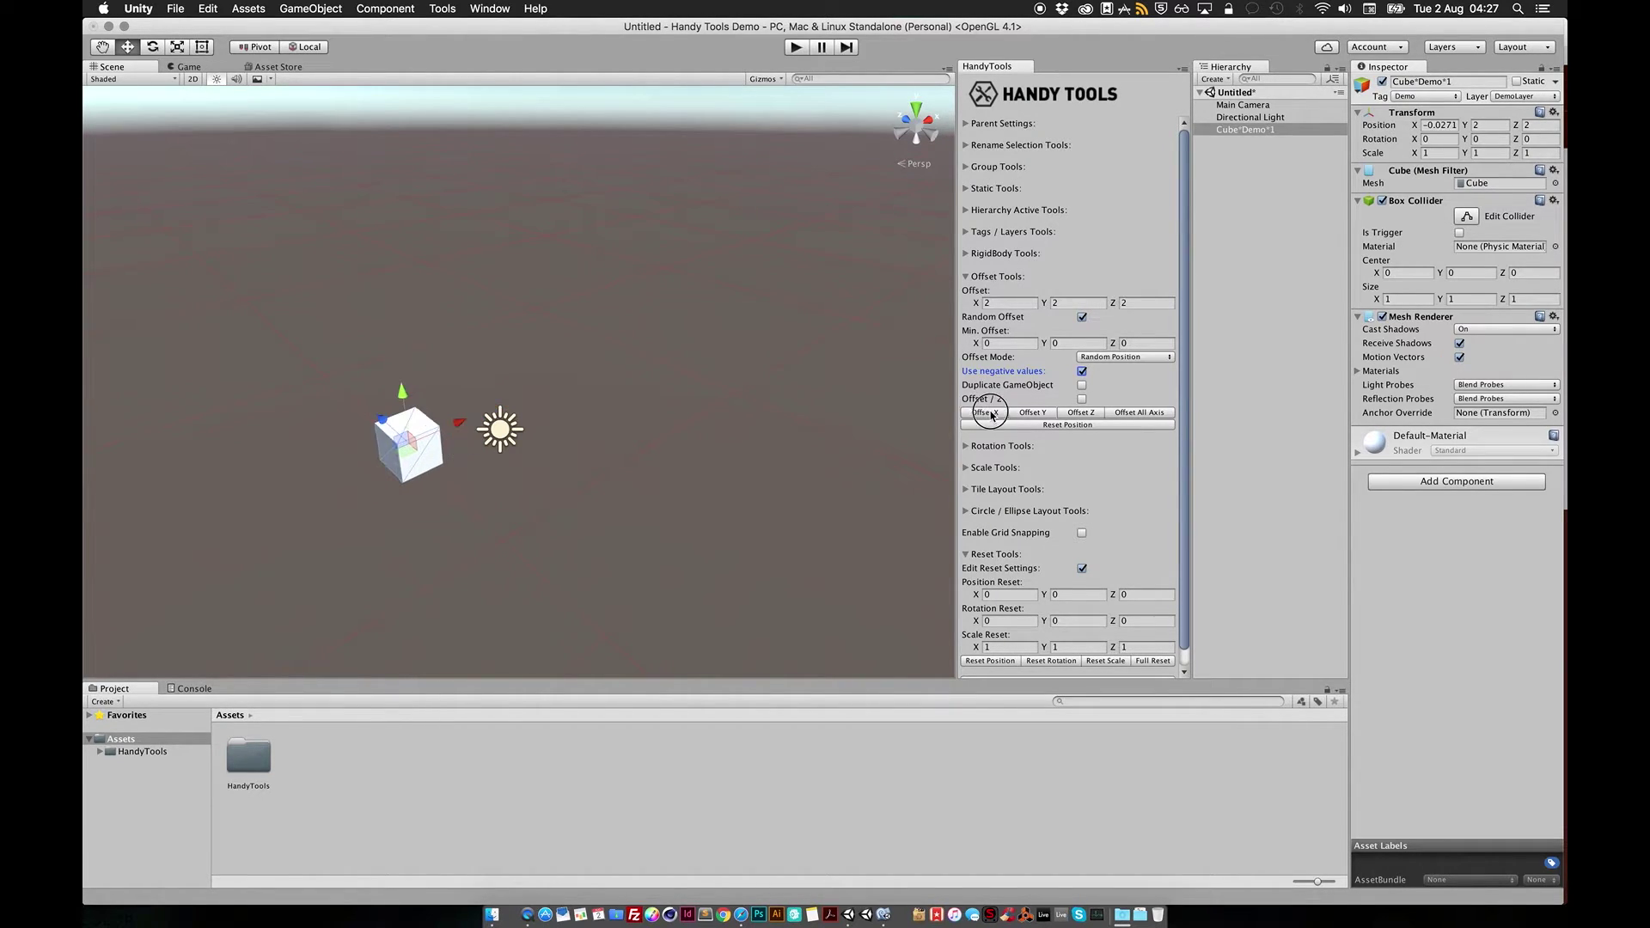
{"action": "left_click", "coordinate": [991, 413]}
{"action": "left_click", "coordinate": [991, 413]}
{"action": "left_click", "coordinate": [991, 413]}
{"action": "left_click", "coordinate": [991, 413]}
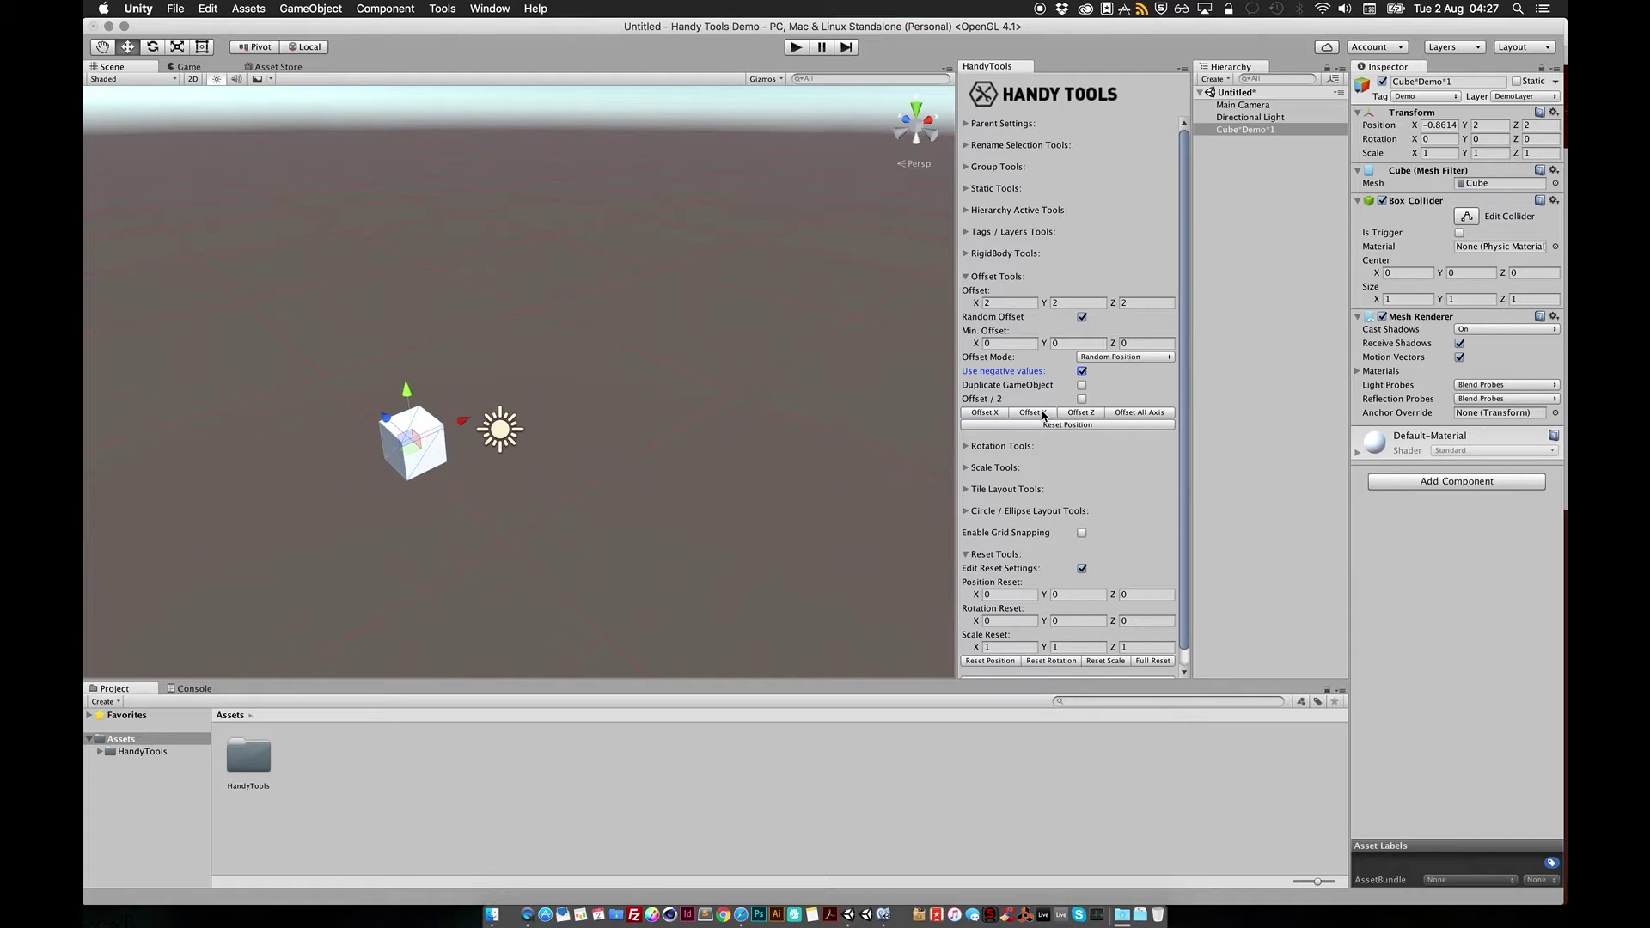
Randomly offset the cube along Y, then Z, then all axes several times.
{"action": "left_click", "coordinate": [1044, 414]}
{"action": "left_click", "coordinate": [1044, 414]}
{"action": "left_click", "coordinate": [1043, 414]}
{"action": "left_click", "coordinate": [1044, 413]}
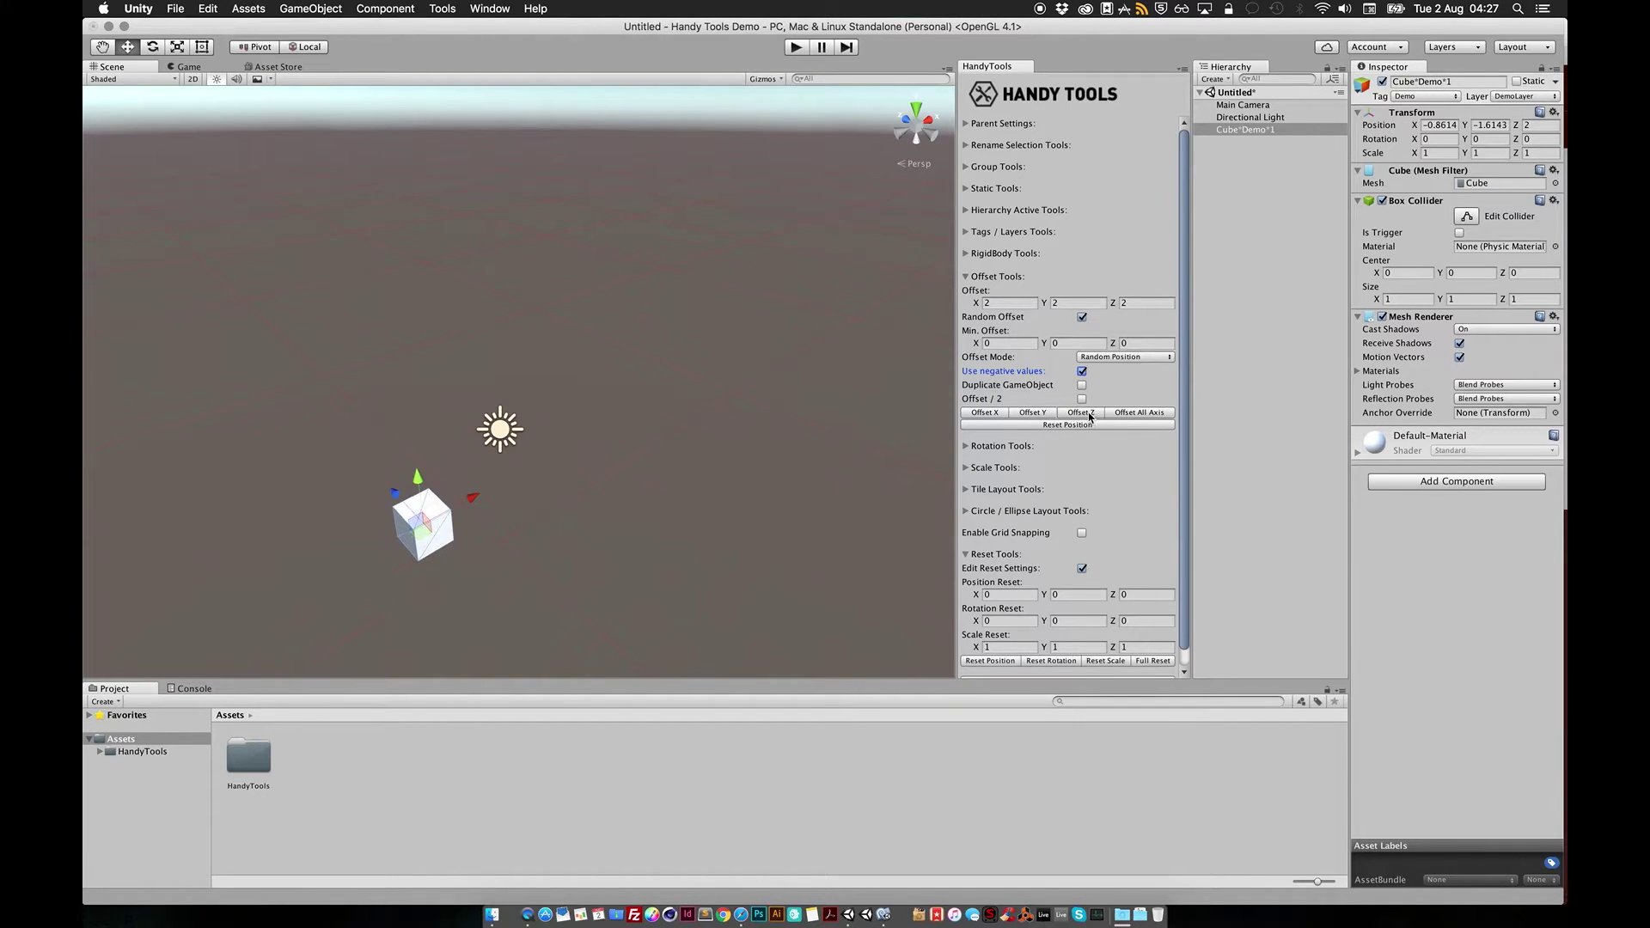
{"action": "left_click", "coordinate": [1085, 413]}
{"action": "left_click", "coordinate": [1140, 413]}
{"action": "left_click", "coordinate": [1140, 413]}
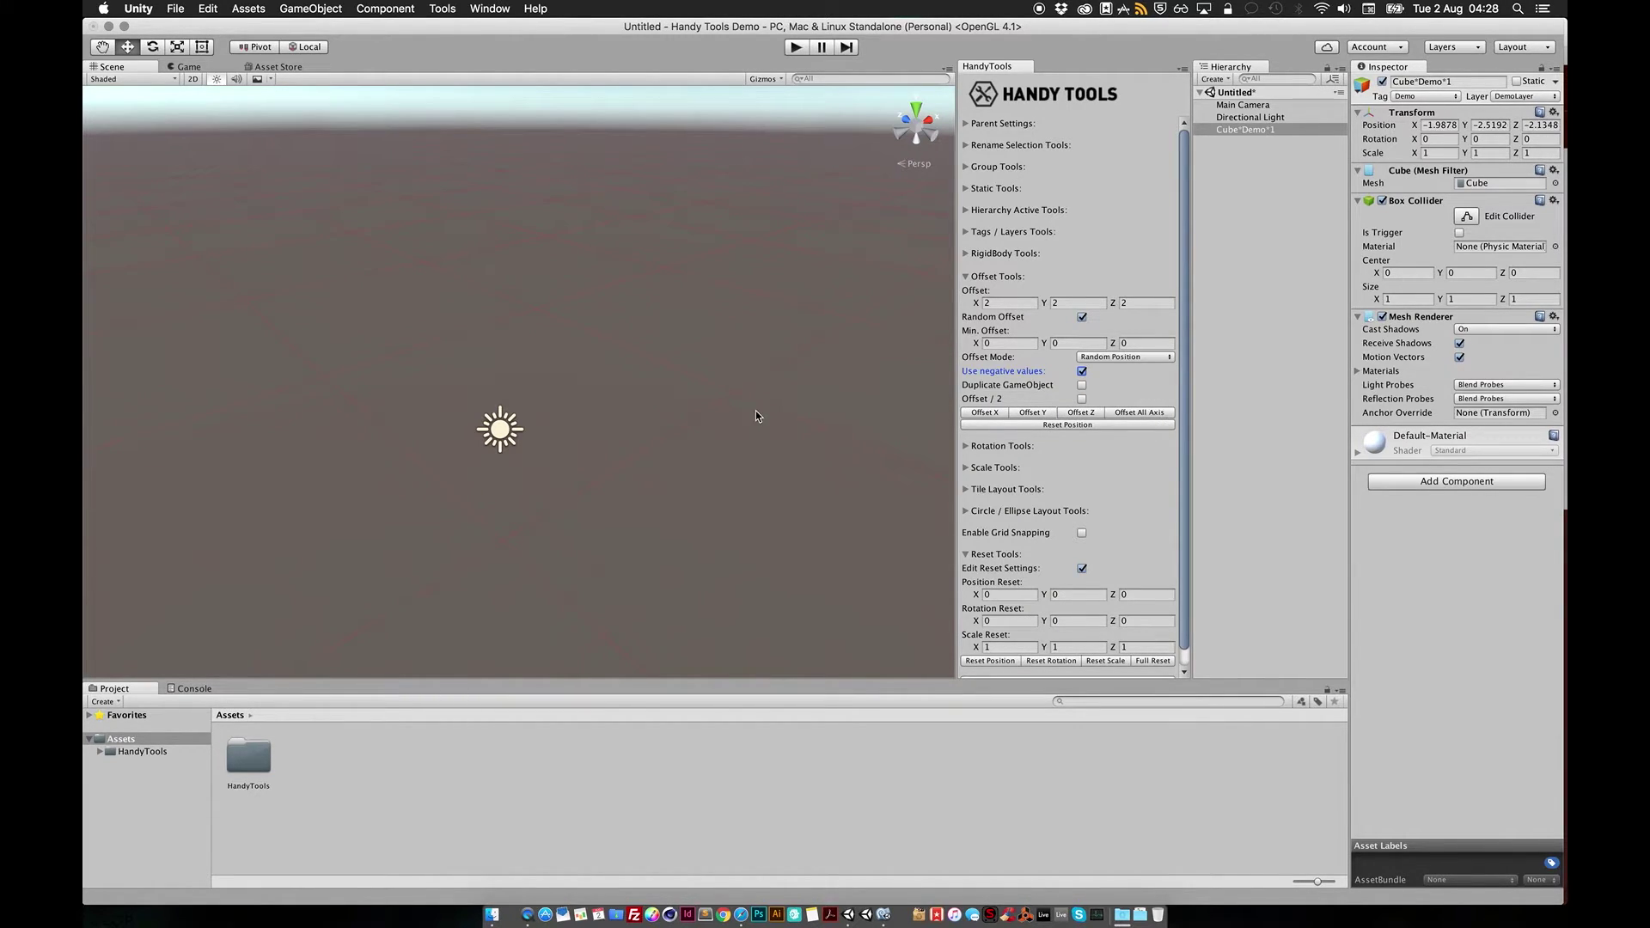
{"action": "key", "text": "f"}
{"action": "left_click_drag", "start_coordinate": [633, 482], "coordinate": [989, 447], "text": "alt"}
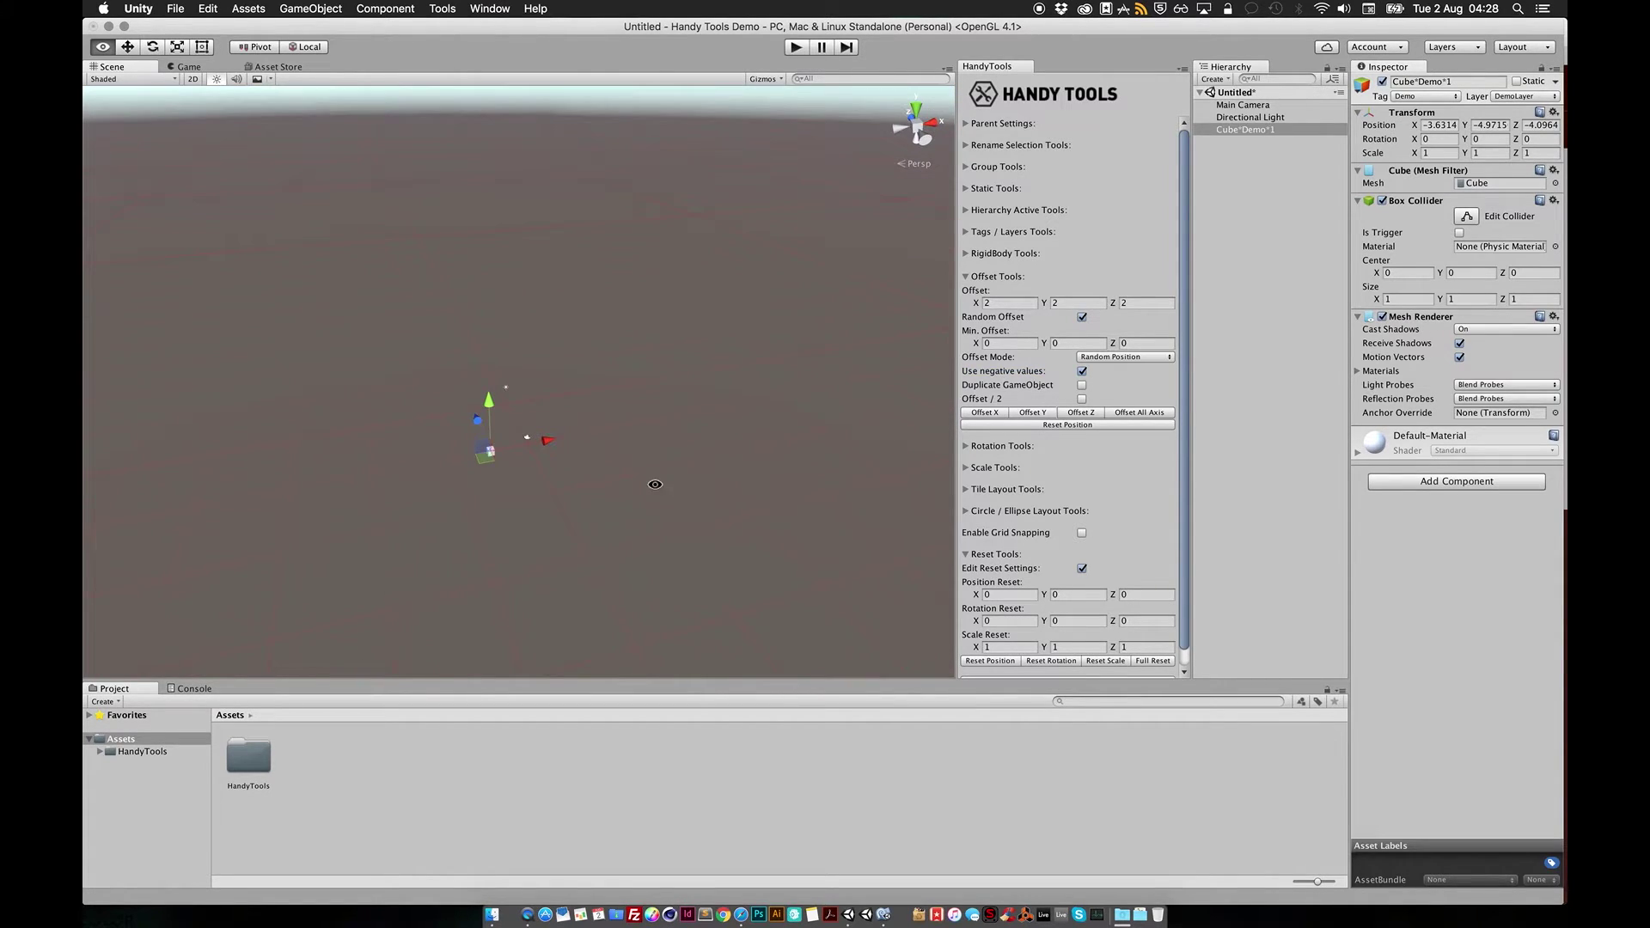
{"action": "left_click", "coordinate": [1137, 413]}
{"action": "left_click", "coordinate": [1137, 413]}
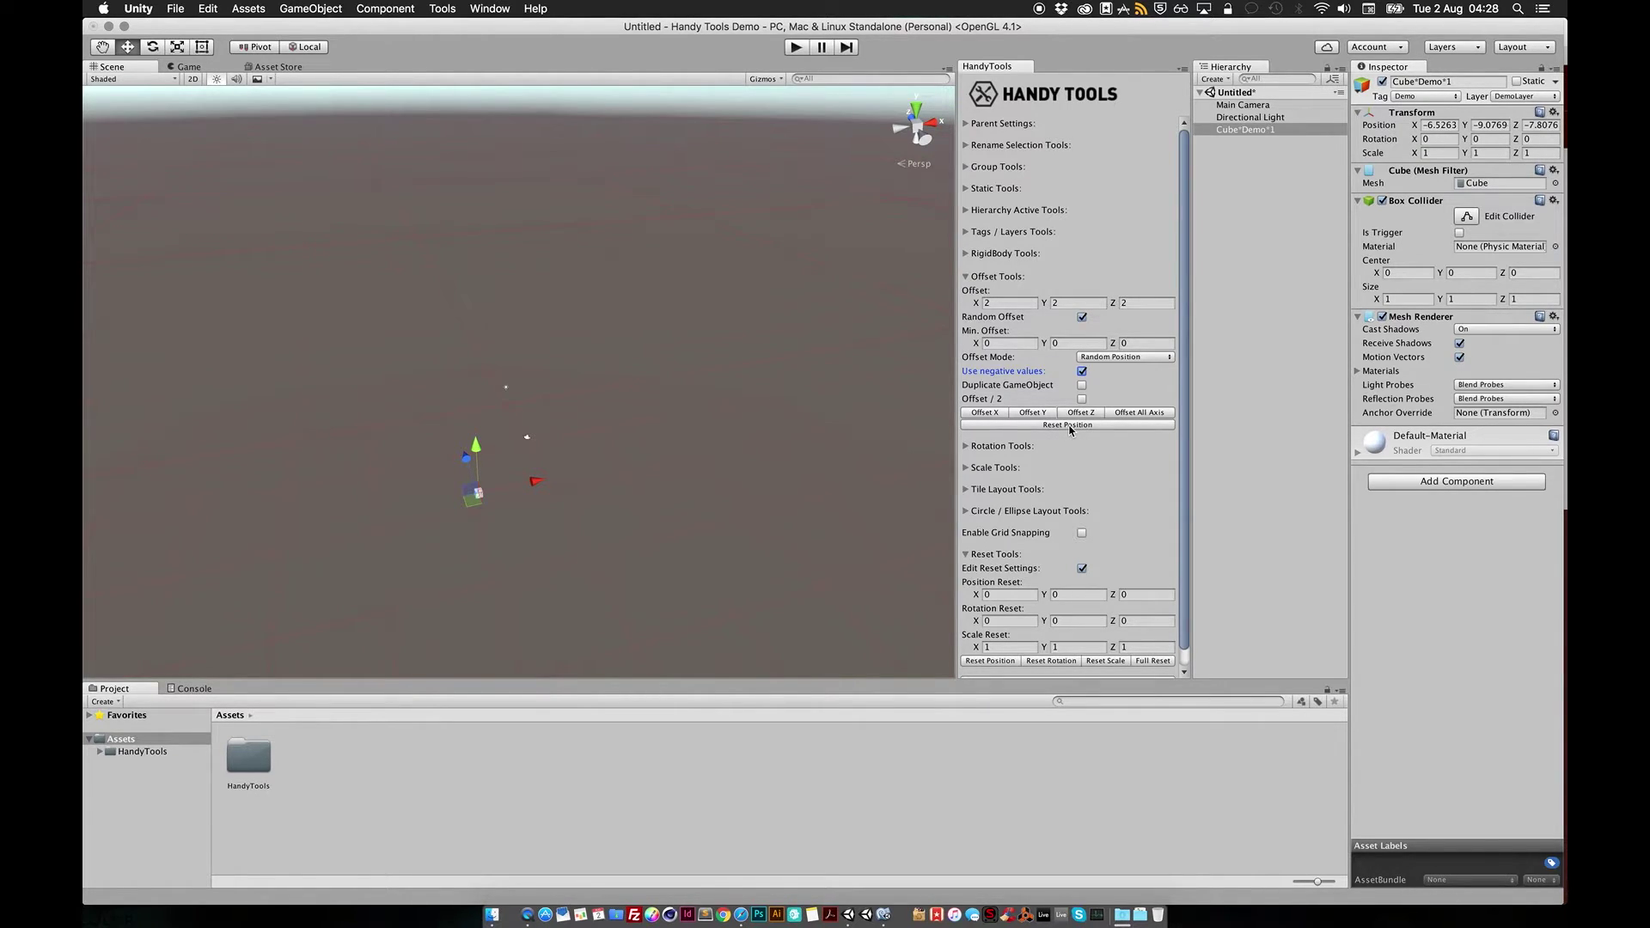
Reset the cube's position, set Position Reset X to 100, reset again, and enable Offset / 2.
{"action": "left_click", "coordinate": [1069, 426]}
{"action": "scroll", "coordinate": [992, 570], "scroll_direction": "down", "scroll_amount": 2}
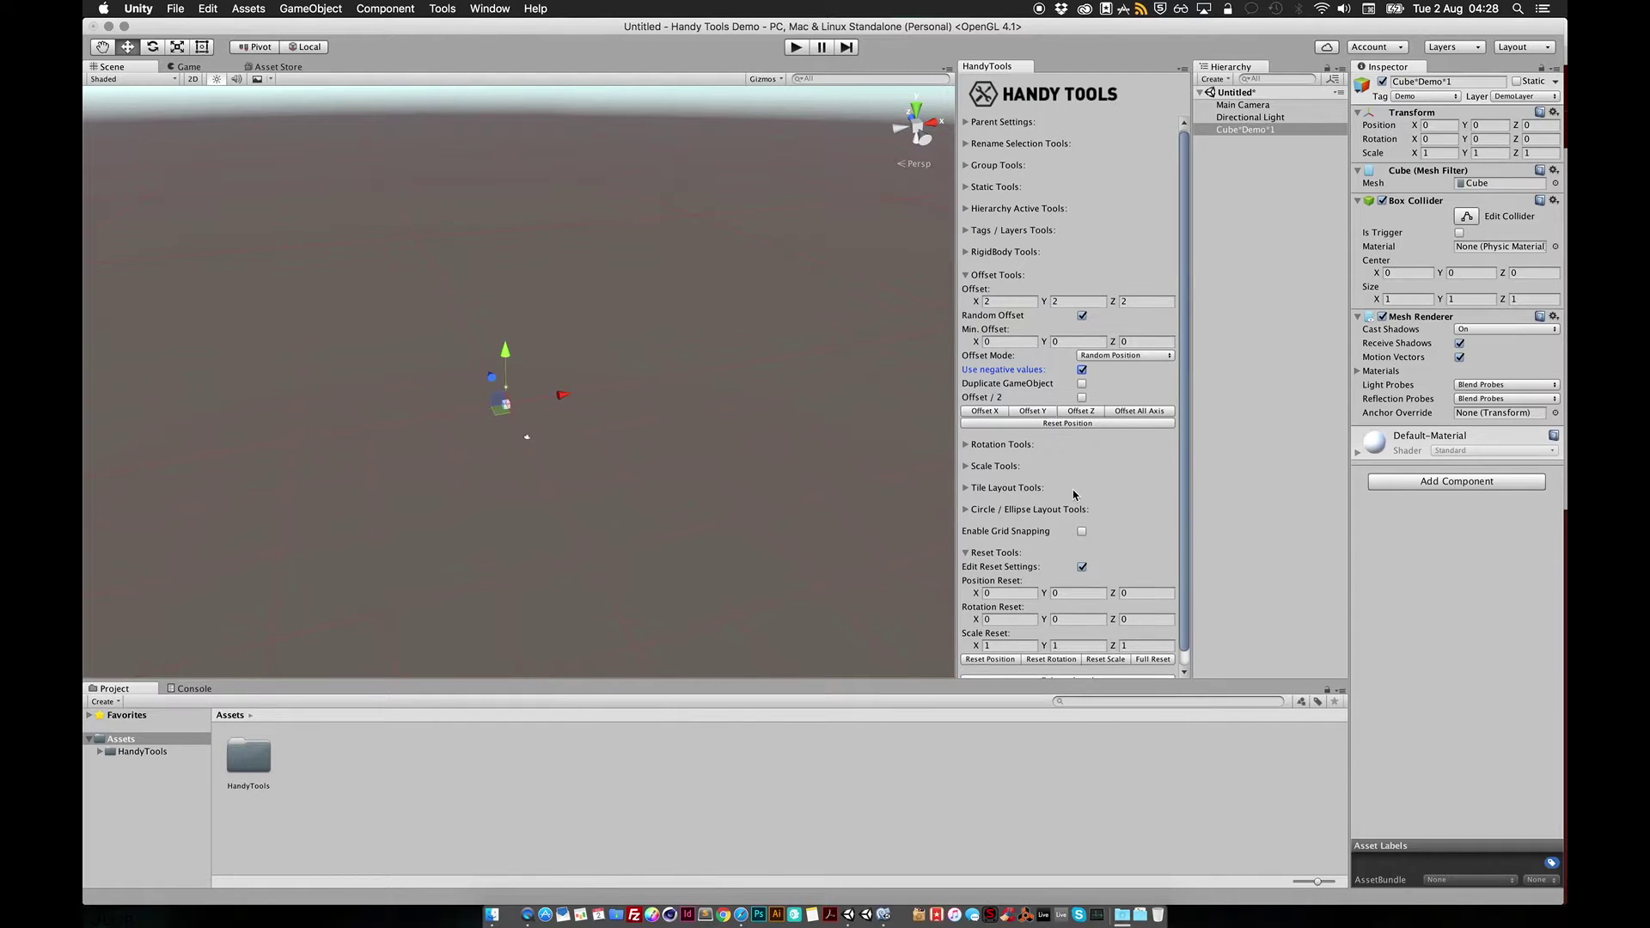
{"action": "left_click", "coordinate": [999, 577]}
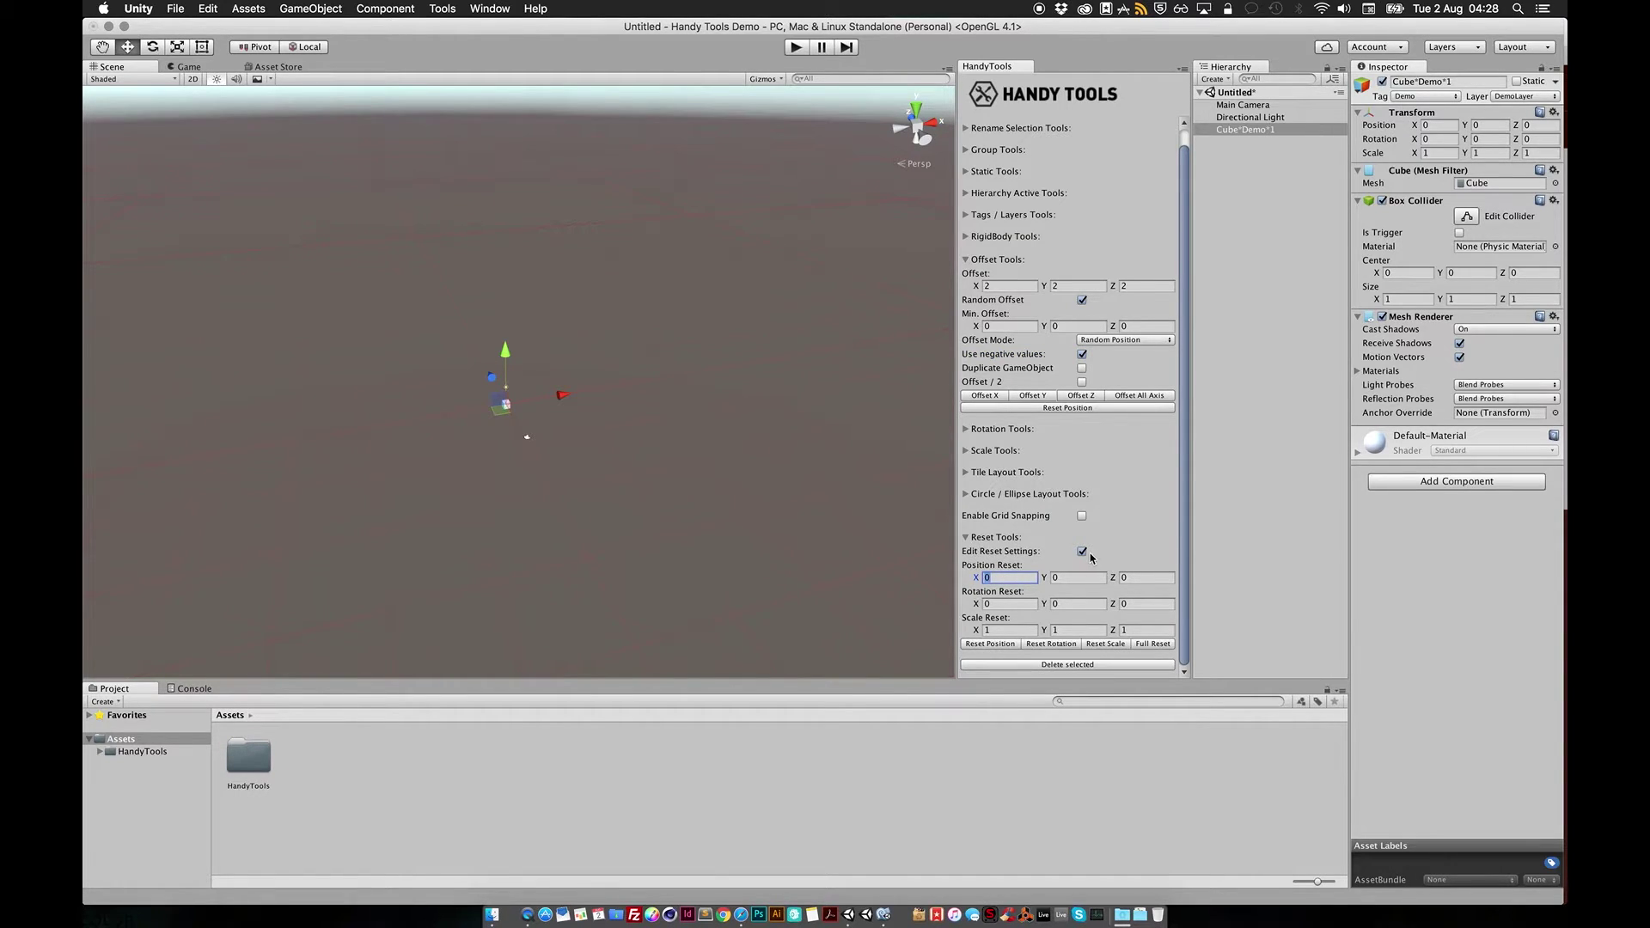
{"action": "type", "text": "100"}
{"action": "left_click", "coordinate": [1071, 409]}
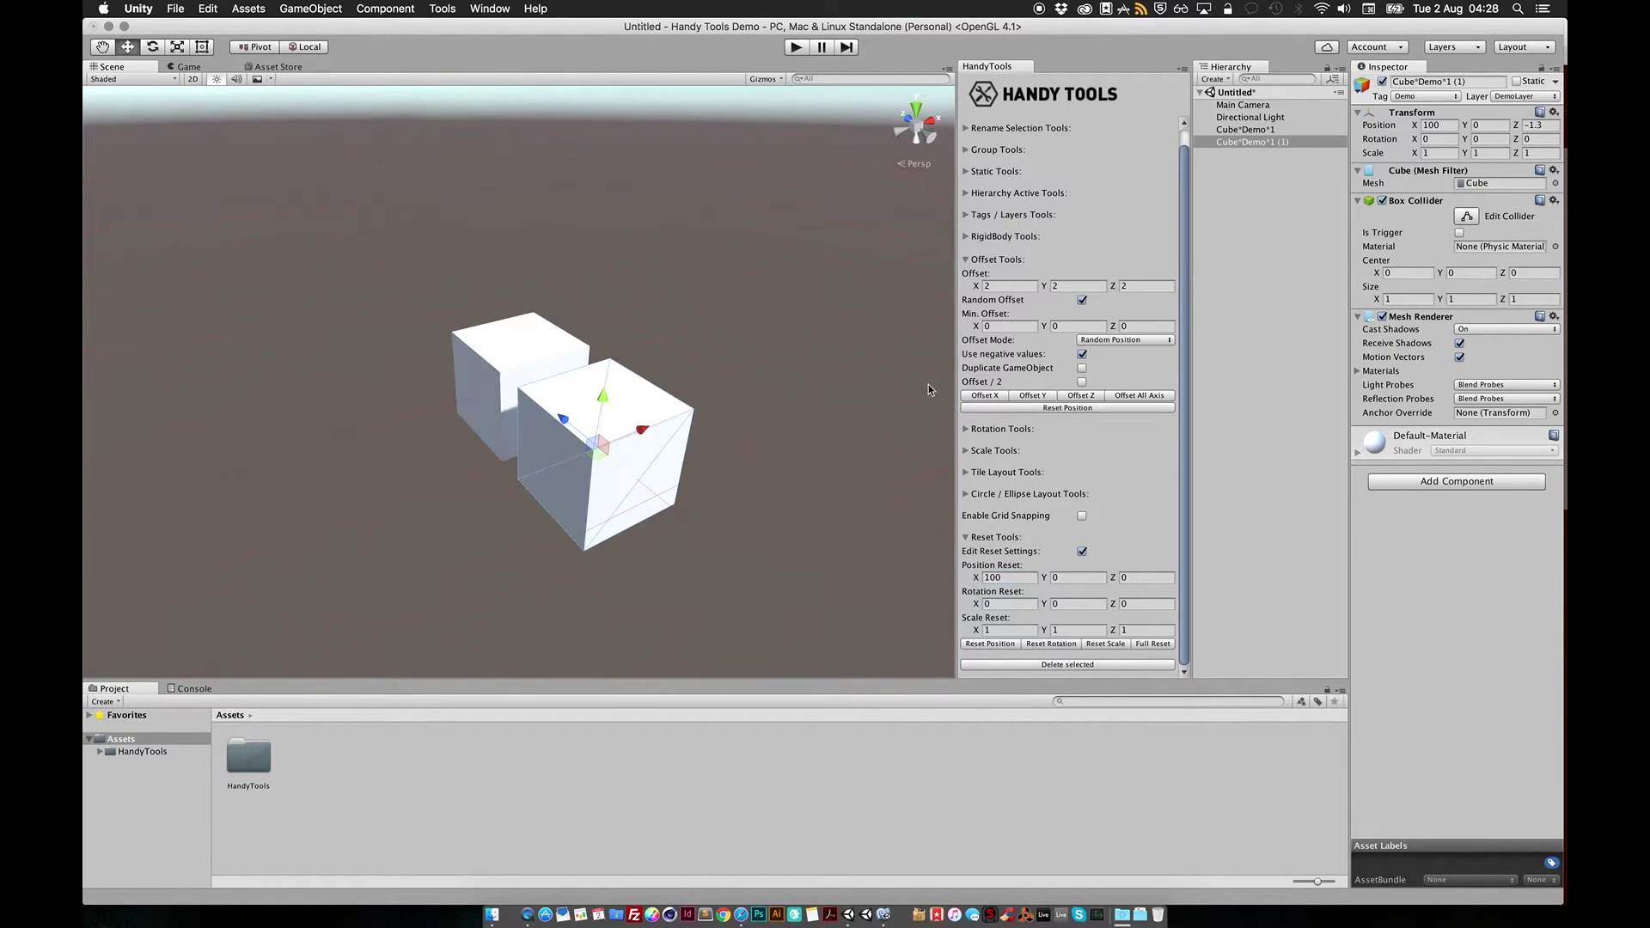
{"action": "left_click", "coordinate": [1083, 383]}
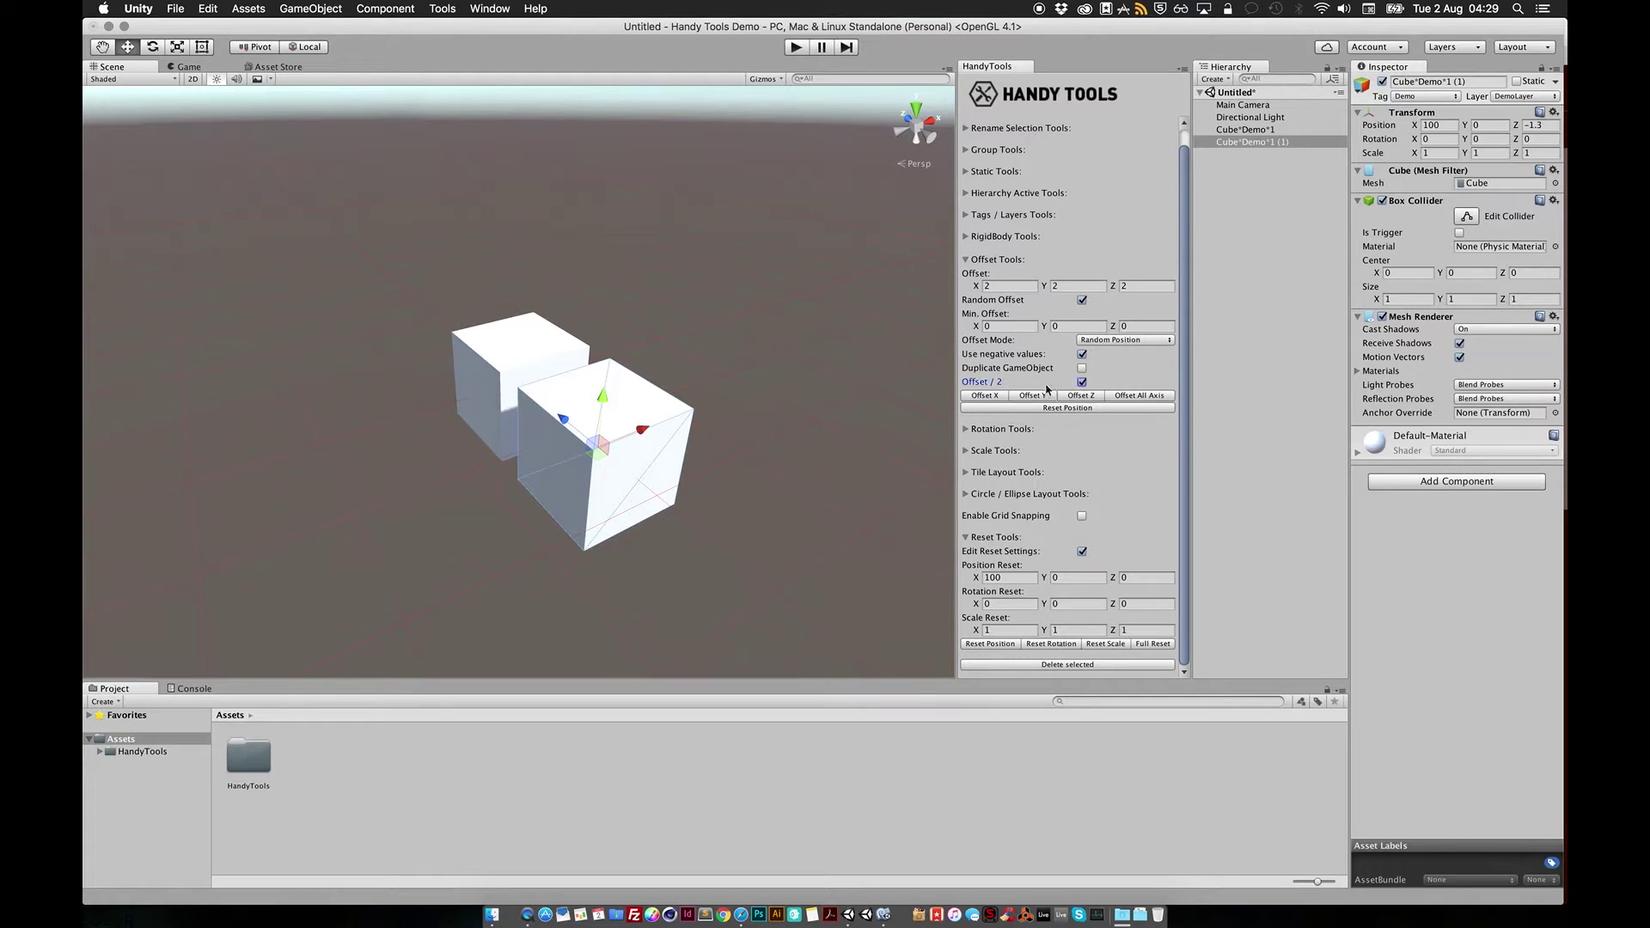
Randomly offset the cube along X at half strength and orbit around it.
{"action": "left_click", "coordinate": [983, 396]}
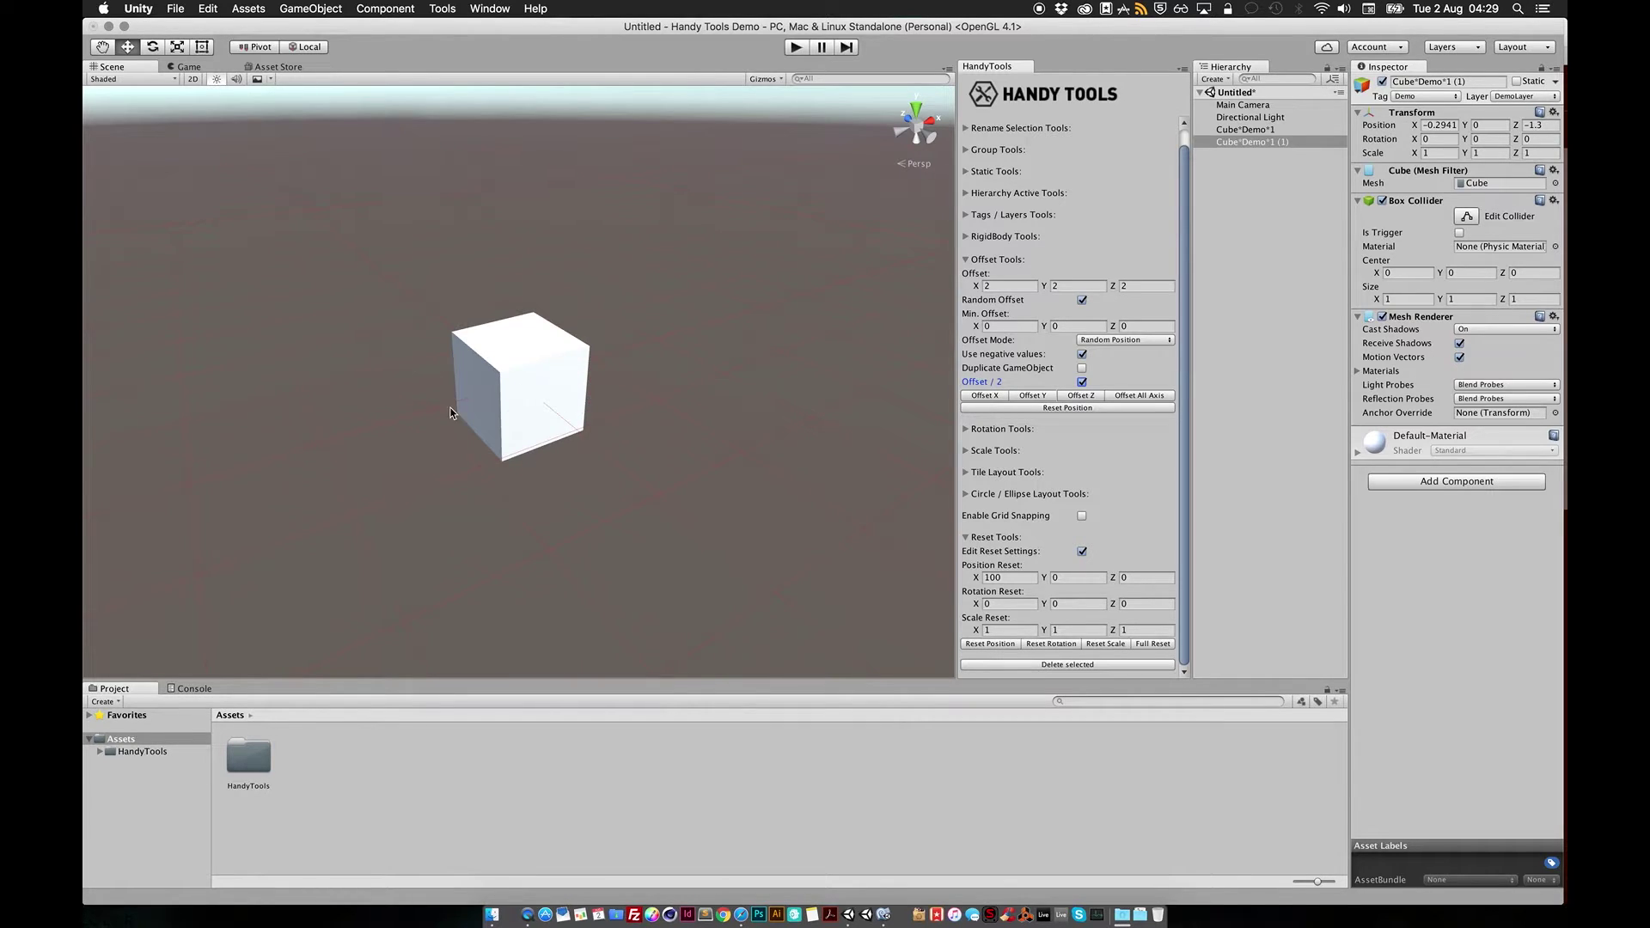
{"action": "scroll", "coordinate": [647, 434], "scroll_direction": "down", "scroll_amount": 4}
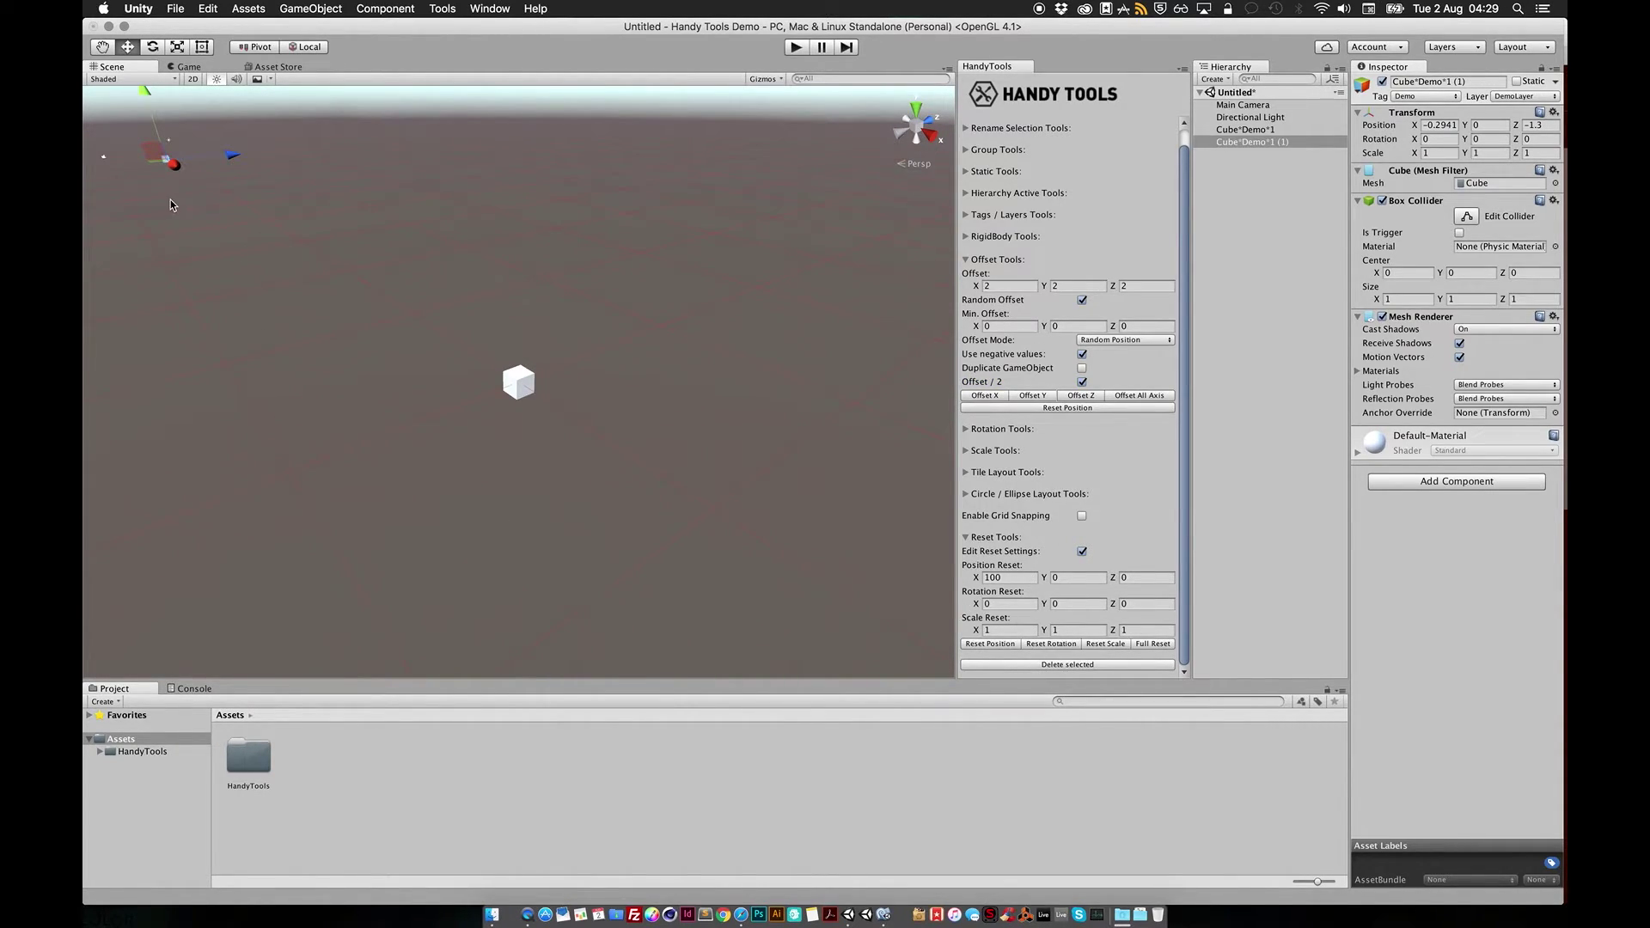
{"action": "left_click_drag", "start_coordinate": [232, 194], "coordinate": [696, 482], "text": "alt"}
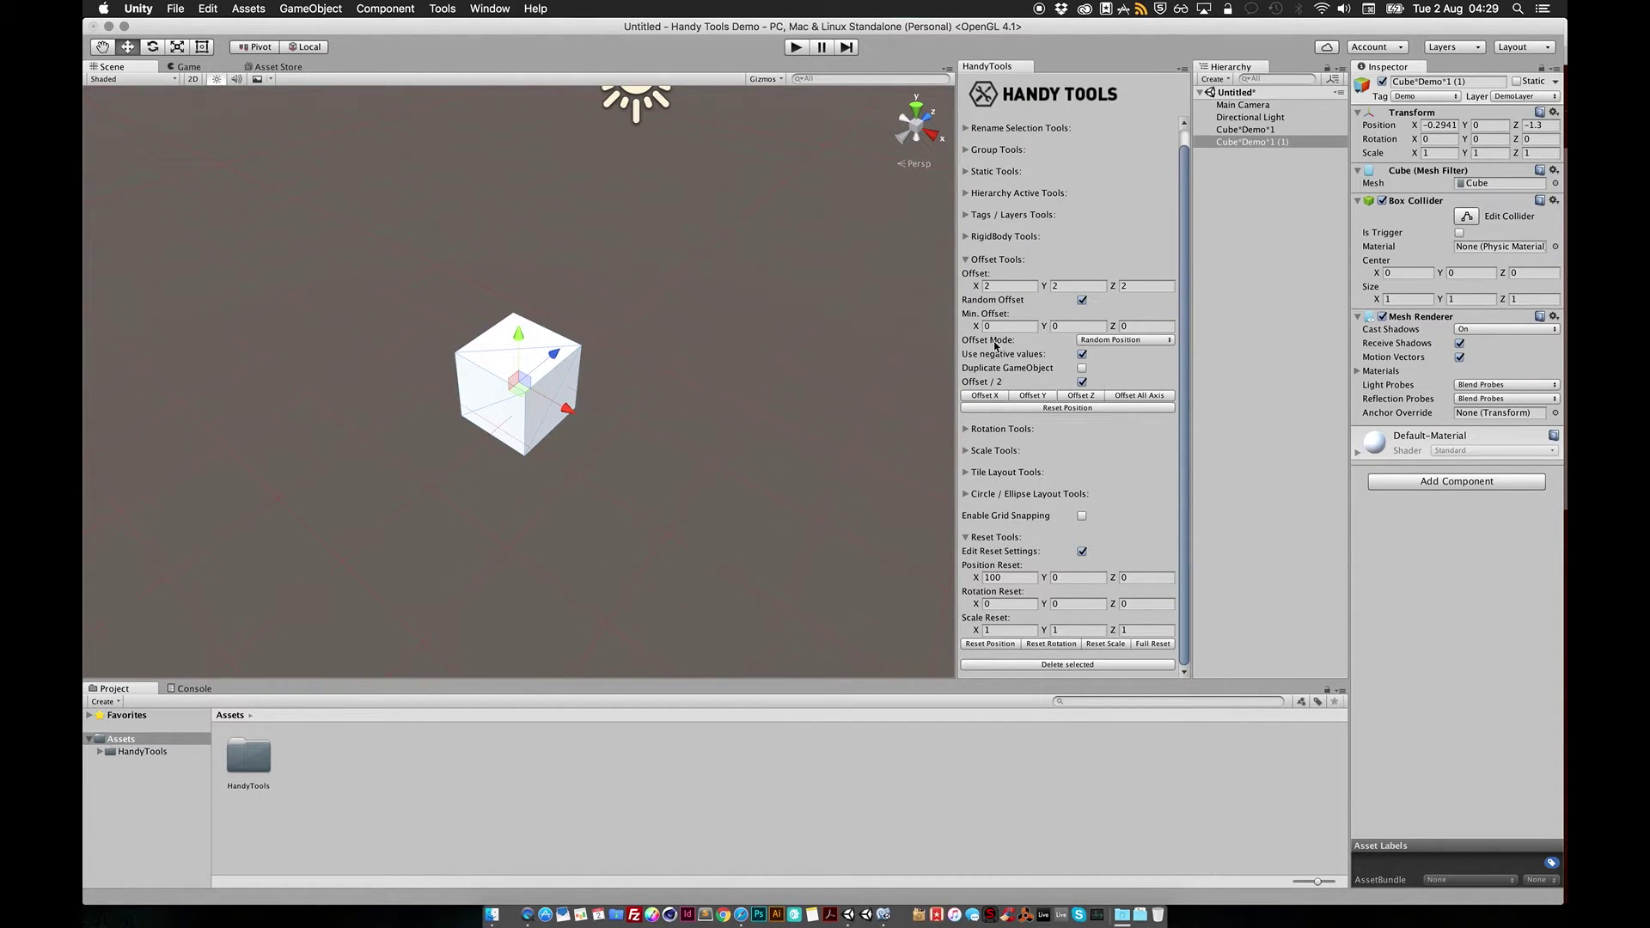
{"action": "left_click_drag", "start_coordinate": [647, 385], "coordinate": [811, 394], "text": "alt"}
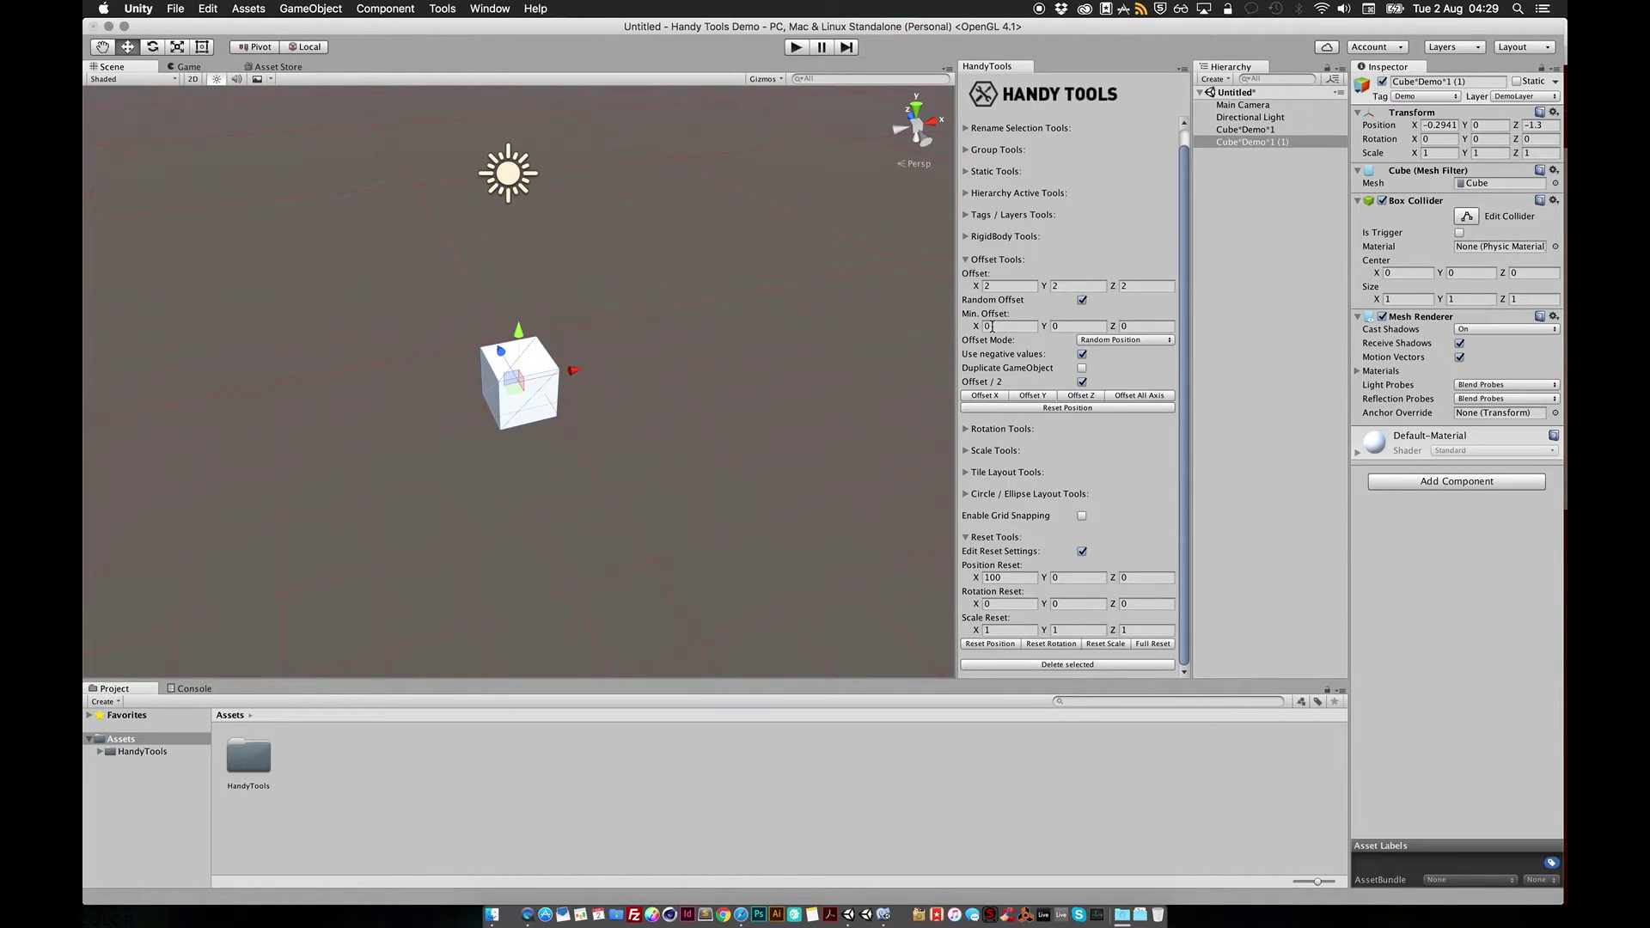
{"action": "left_click_drag", "start_coordinate": [773, 372], "coordinate": [606, 344], "text": "alt"}
Duplicate the cube, offset the copy along X, and select the front demo cube.
{"action": "key", "text": "super+d"}
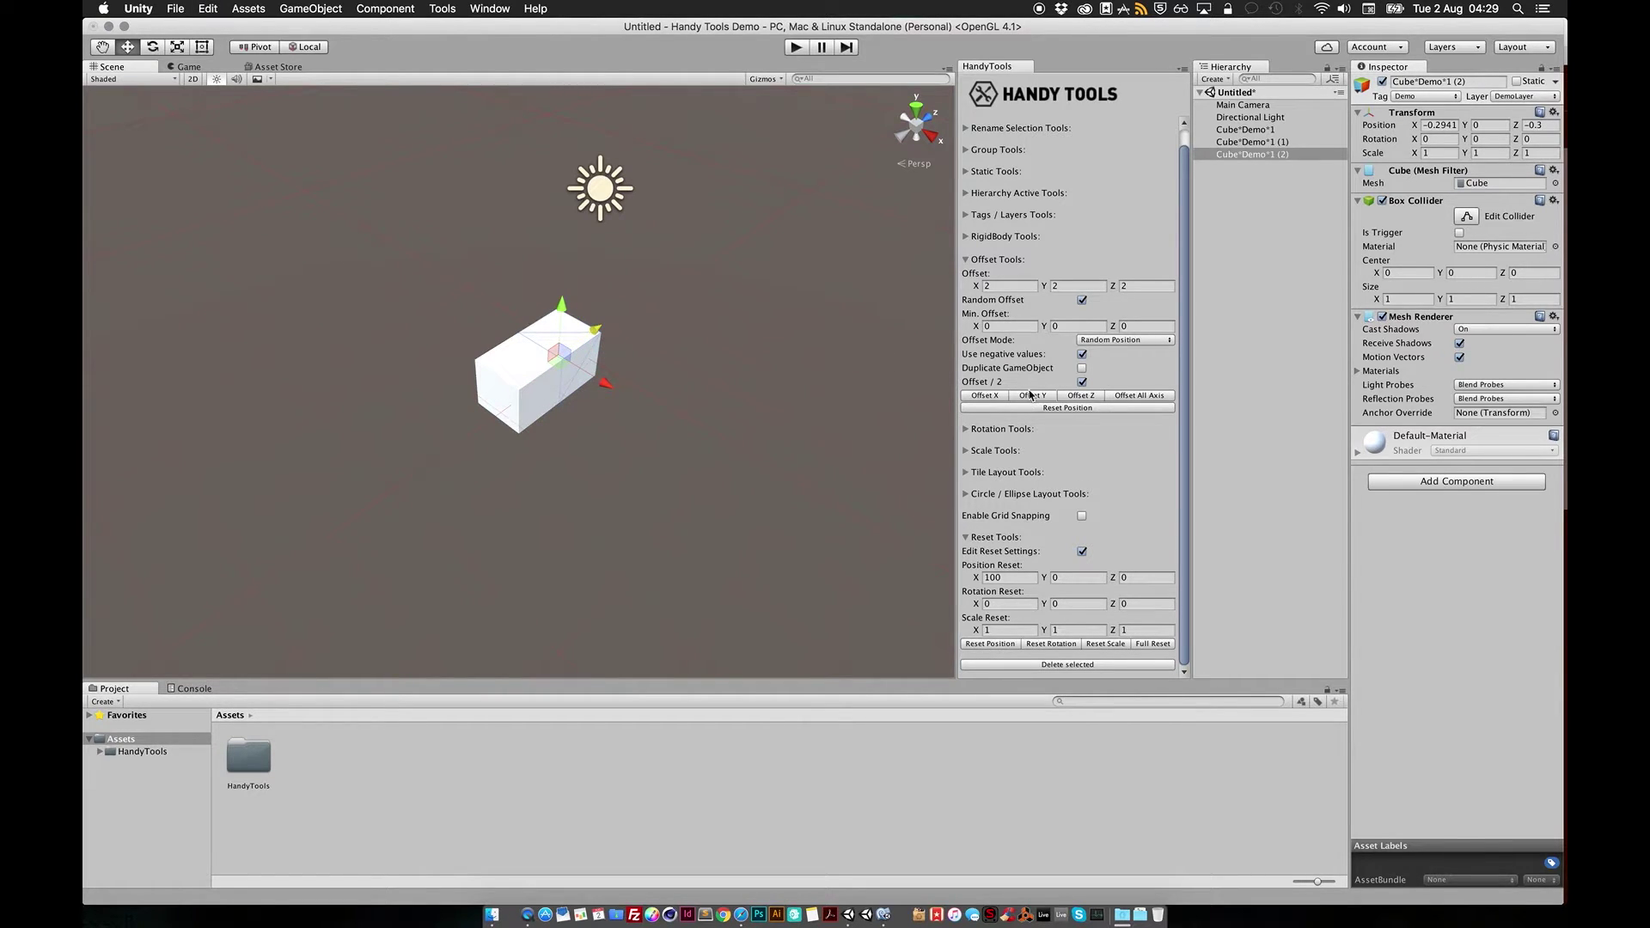
{"action": "left_click", "coordinate": [979, 396]}
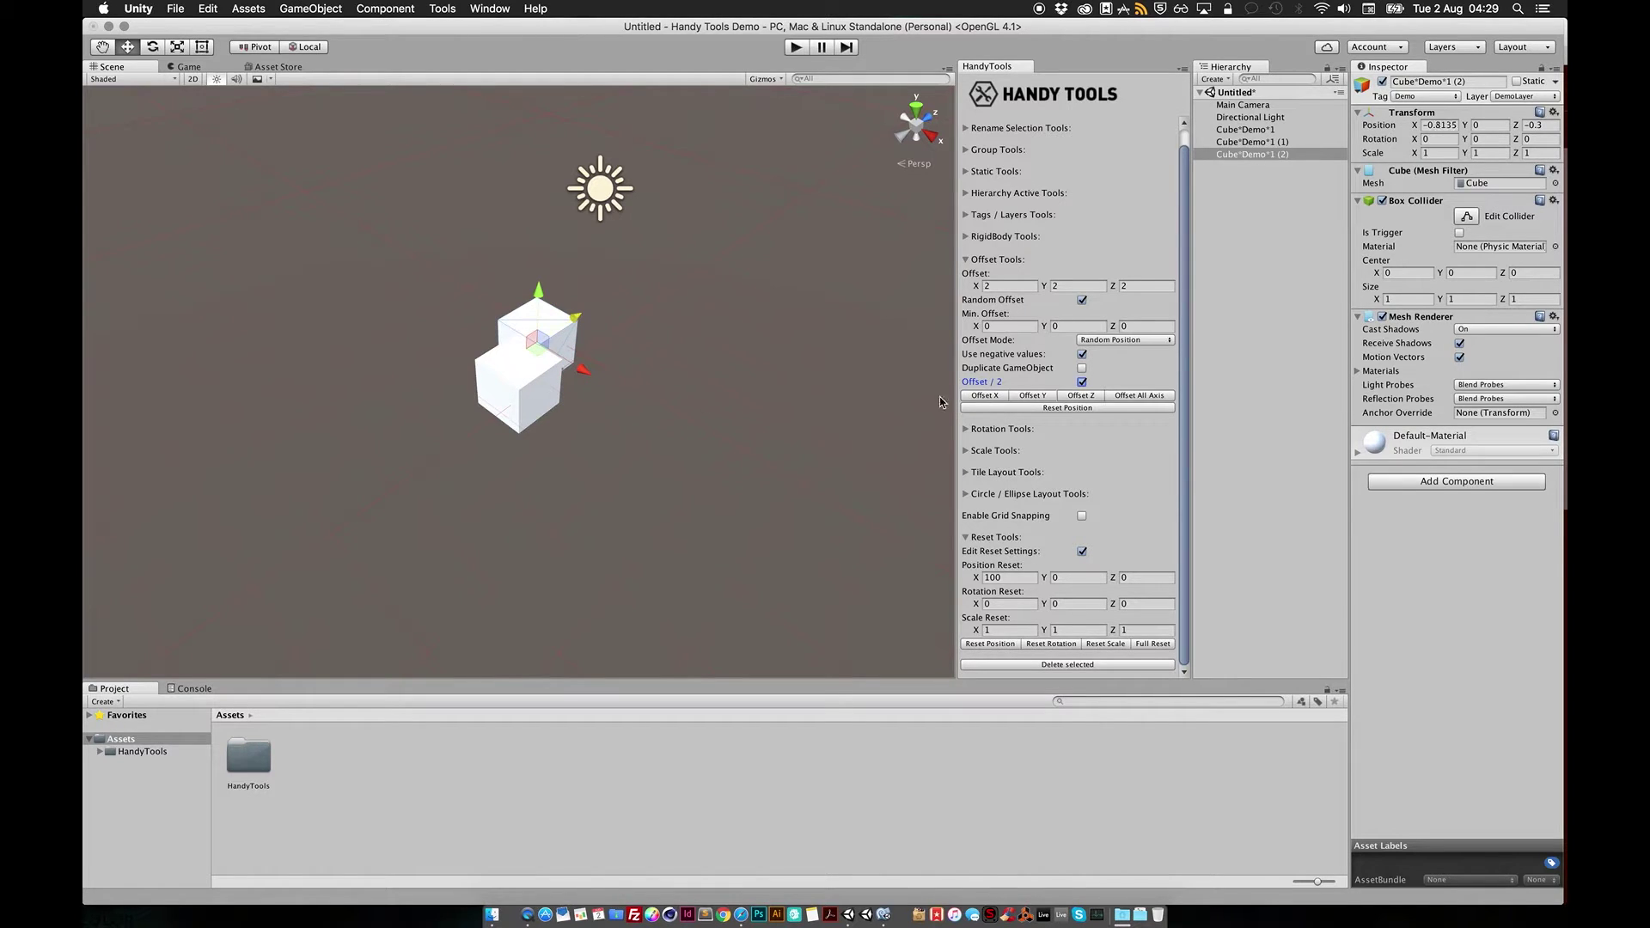
{"action": "left_click_drag", "start_coordinate": [504, 394], "coordinate": [823, 417], "text": "alt"}
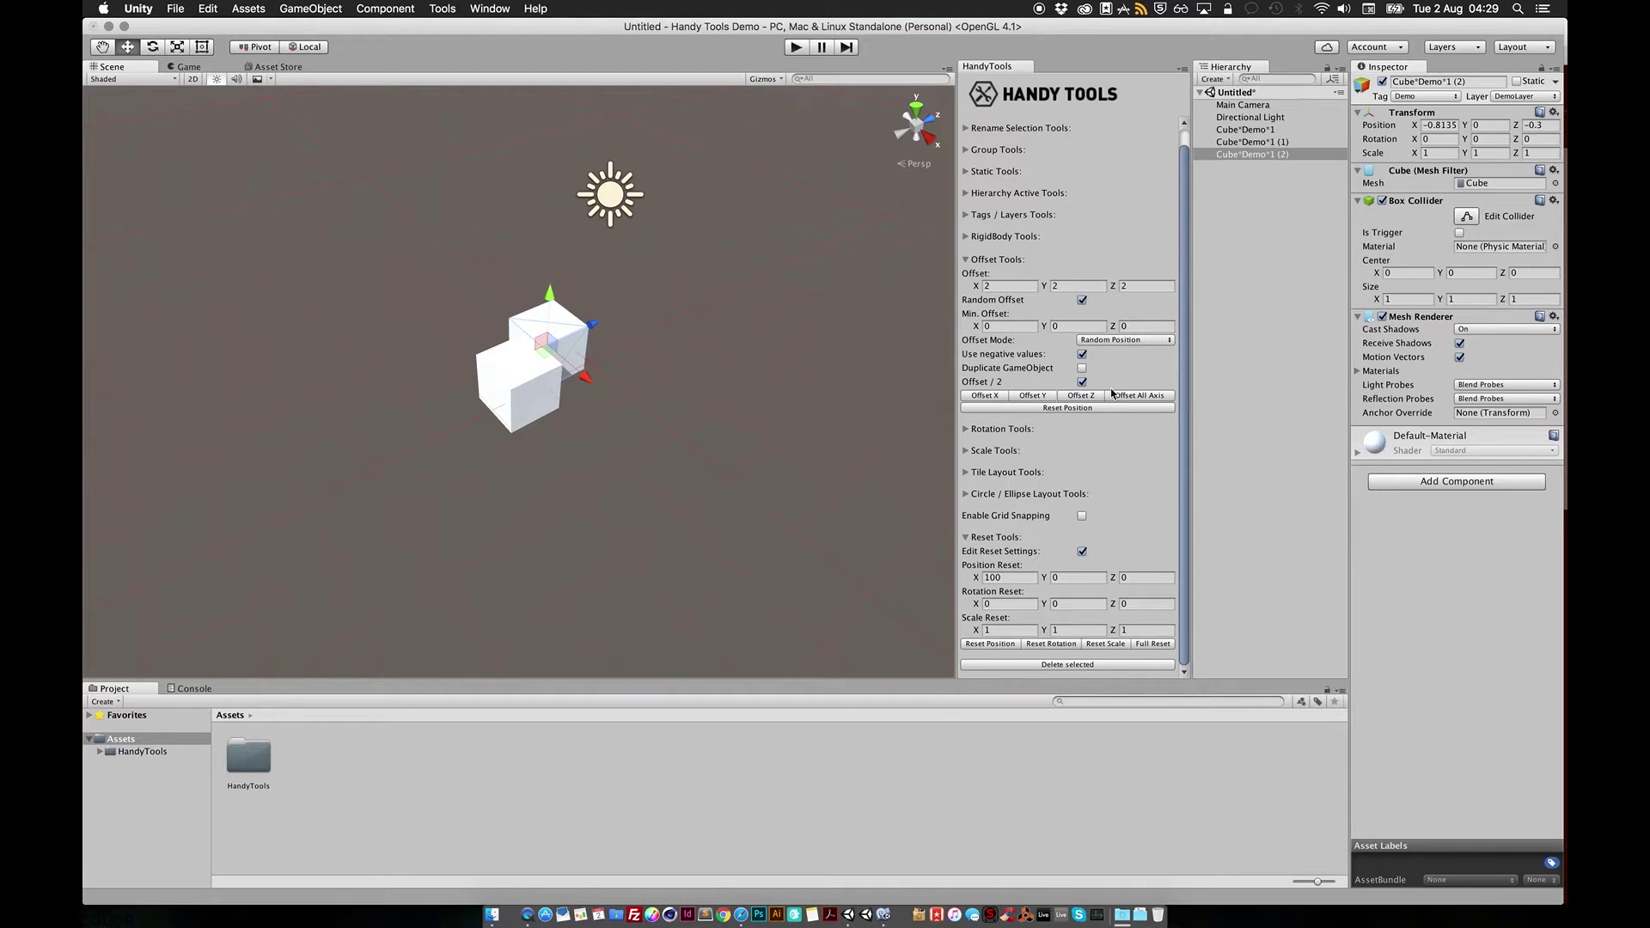
{"action": "left_click", "coordinate": [528, 394]}
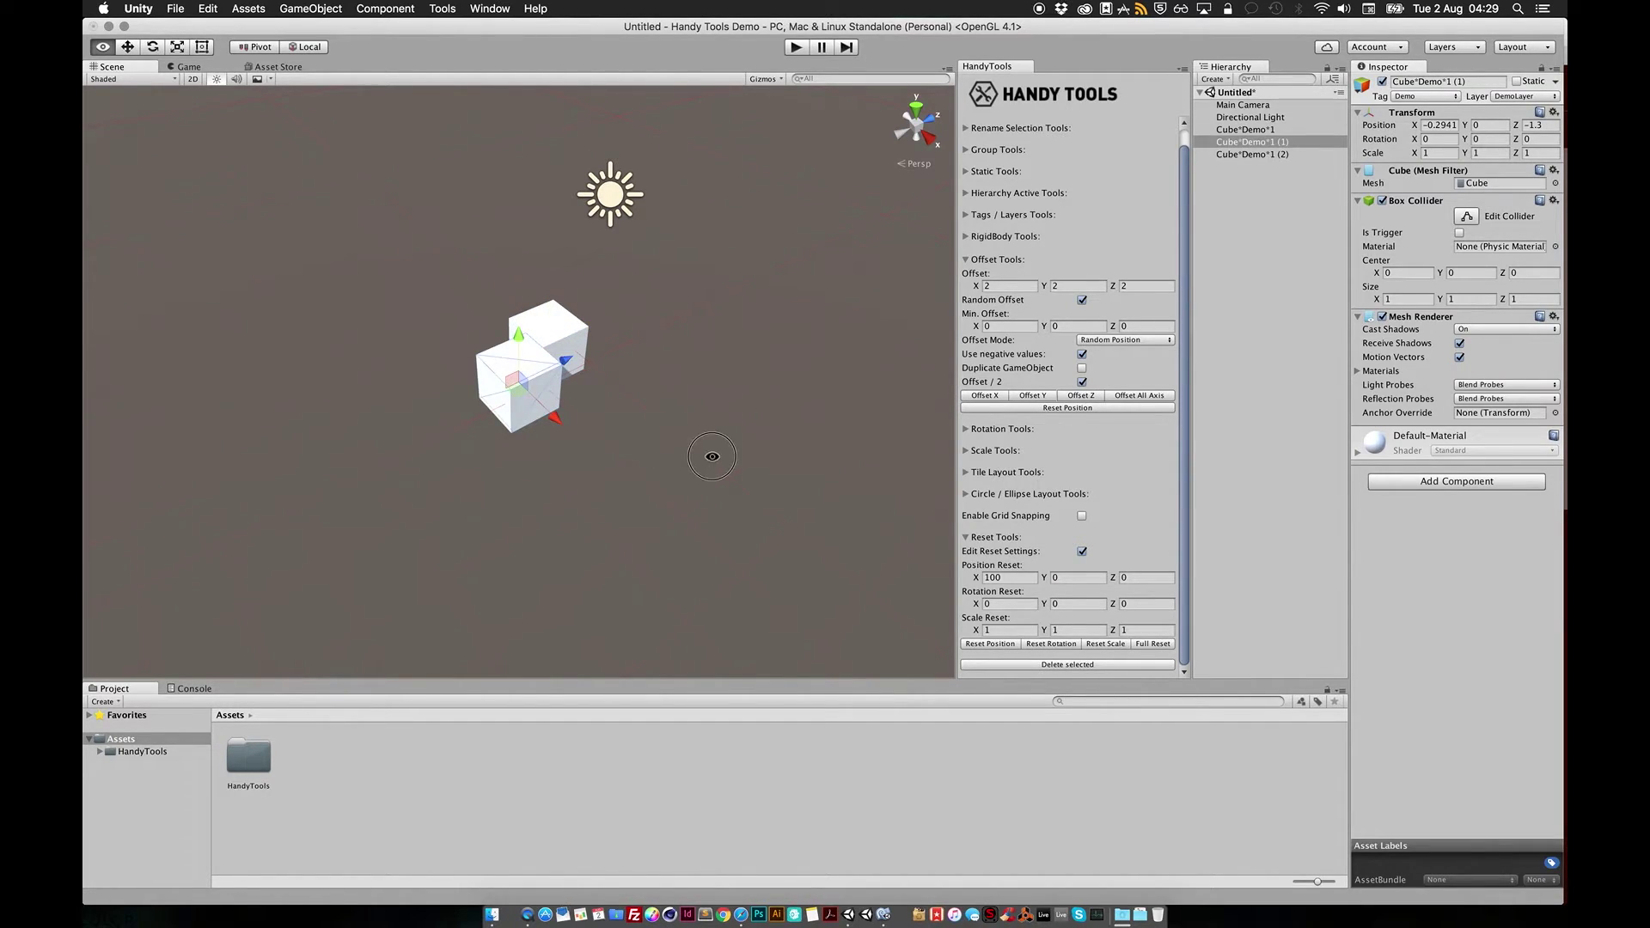
{"action": "left_click_drag", "start_coordinate": [712, 456], "coordinate": [698, 453], "text": "alt"}
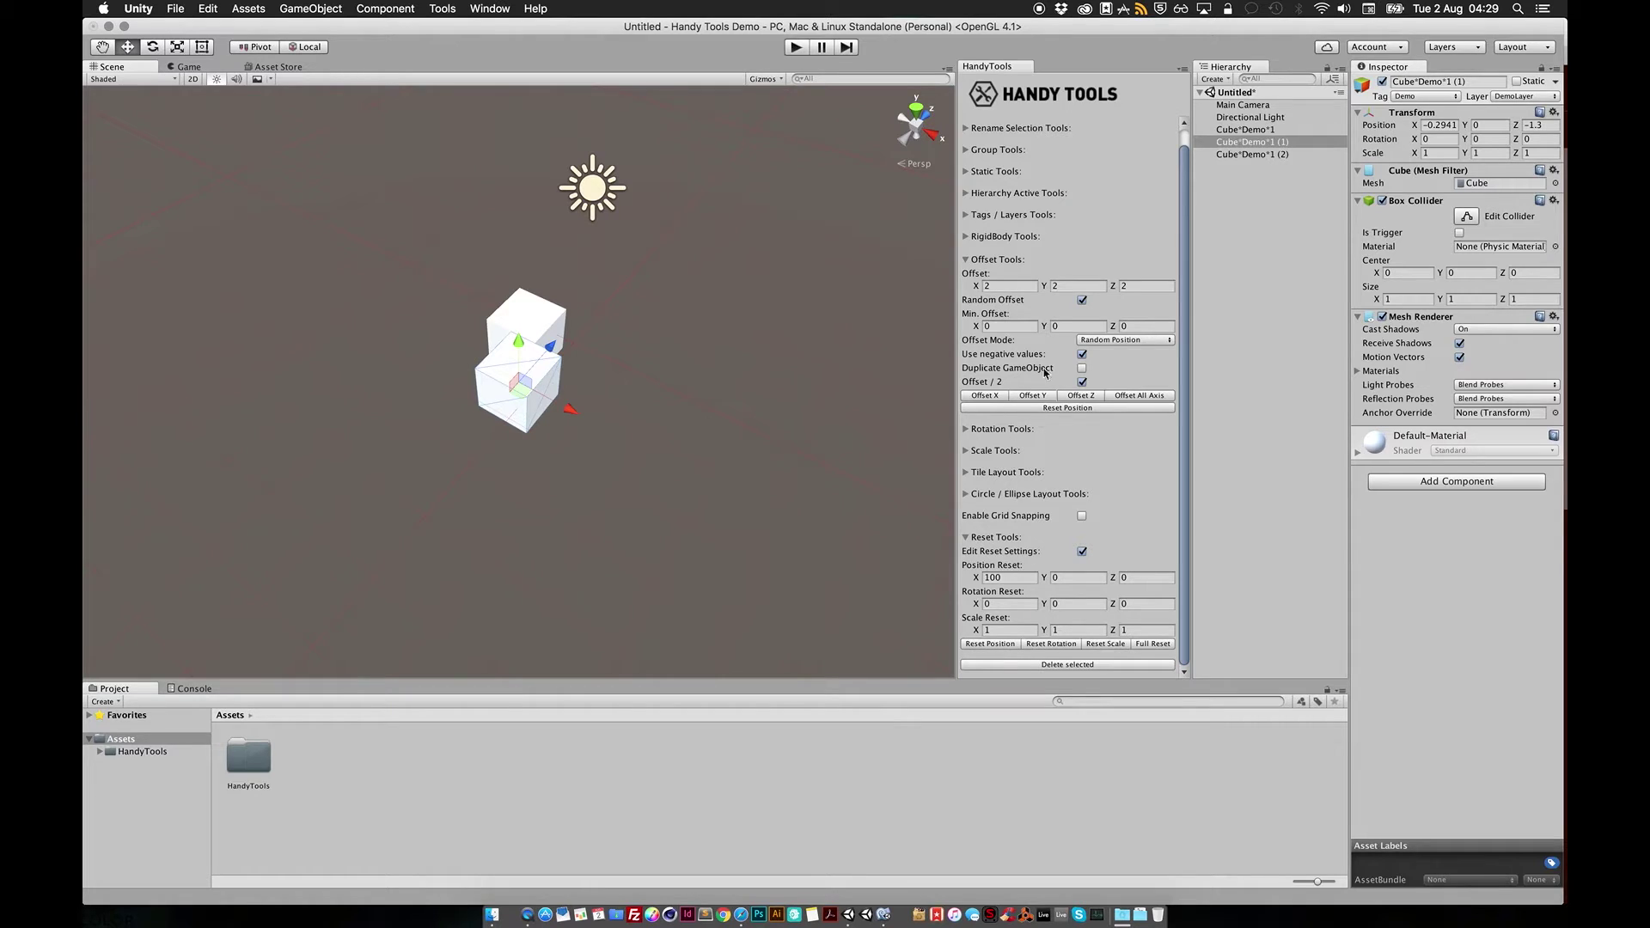
Reopen the Offset Tools and turn off the Offset / 2 option.
{"action": "left_click", "coordinate": [996, 259]}
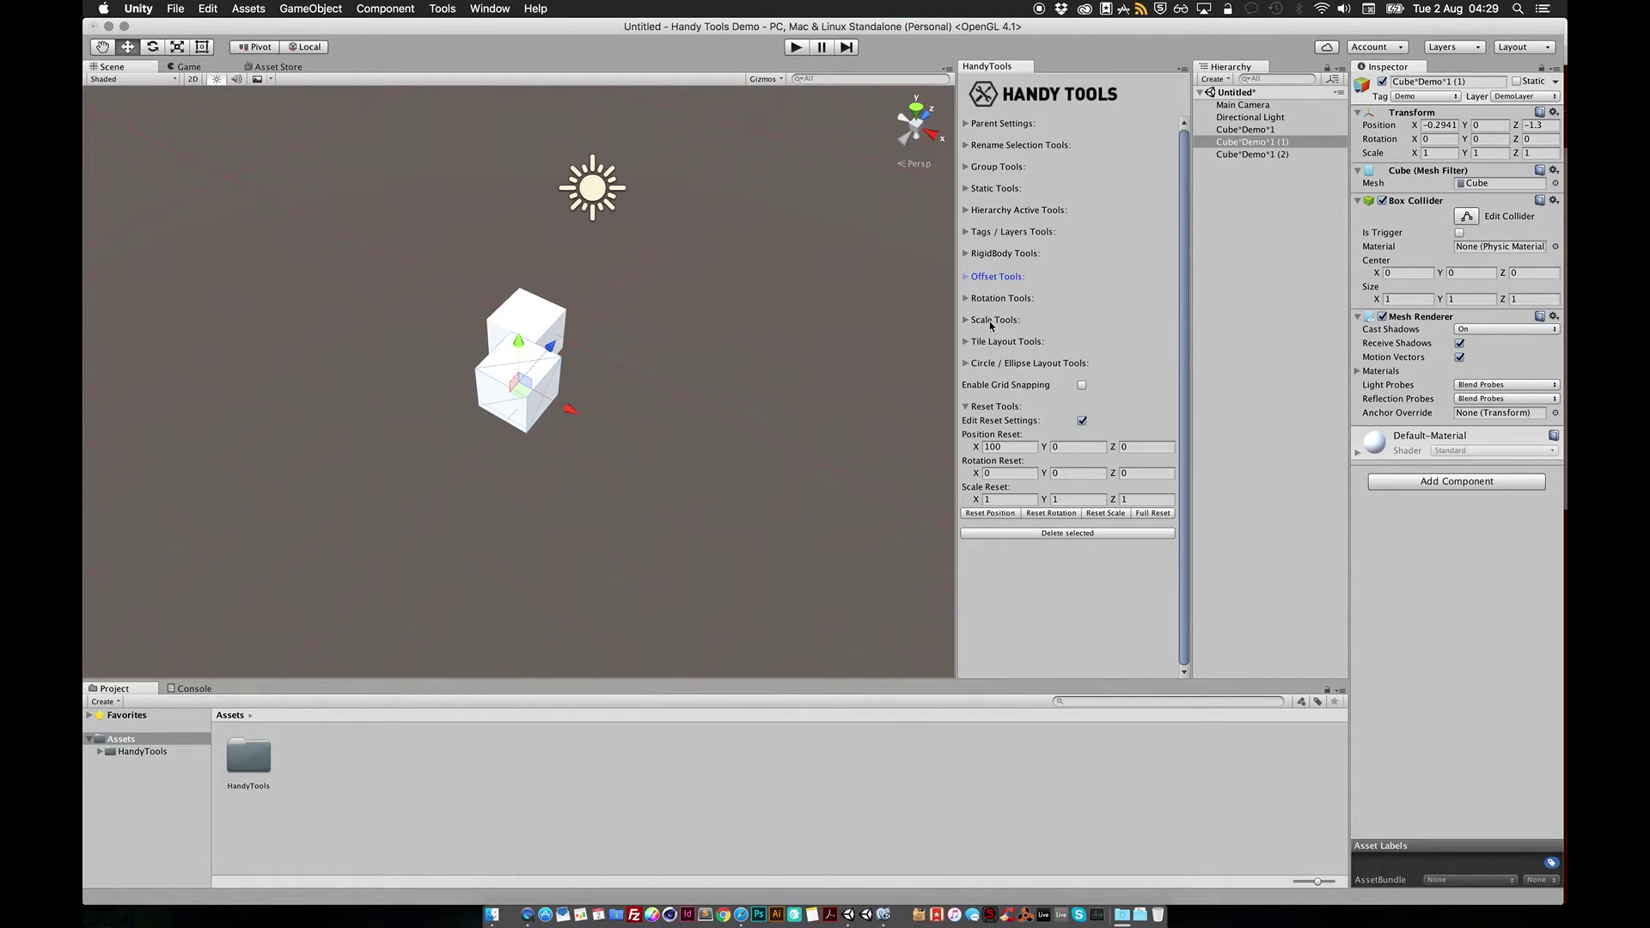
{"action": "left_click", "coordinate": [987, 277]}
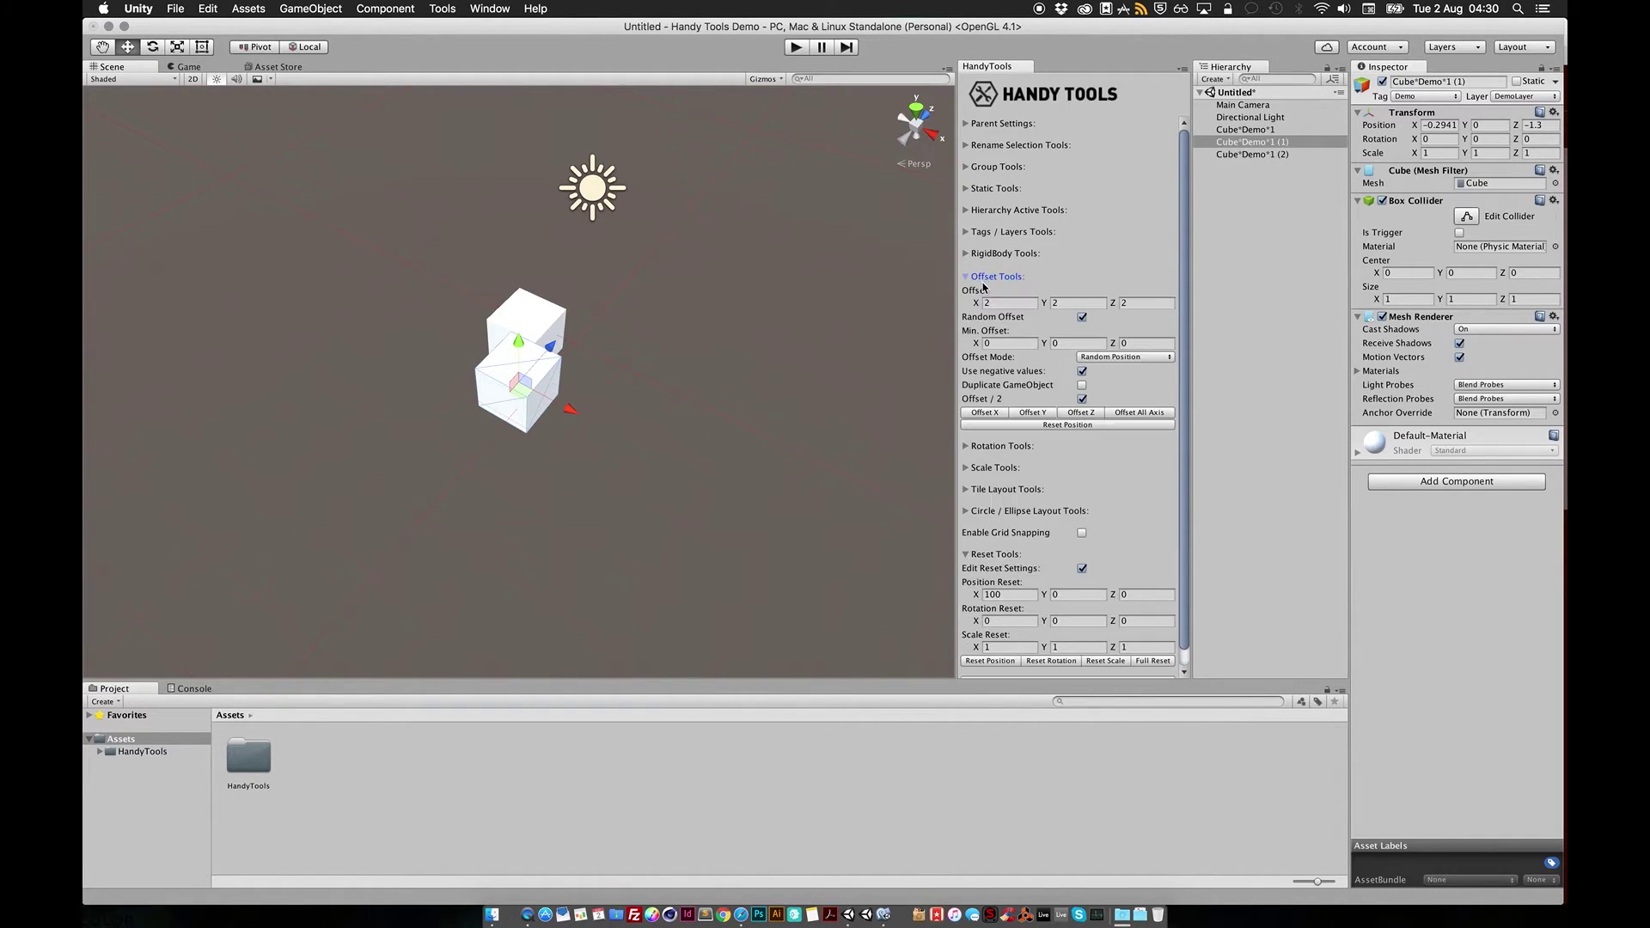
{"action": "left_click", "coordinate": [980, 399]}
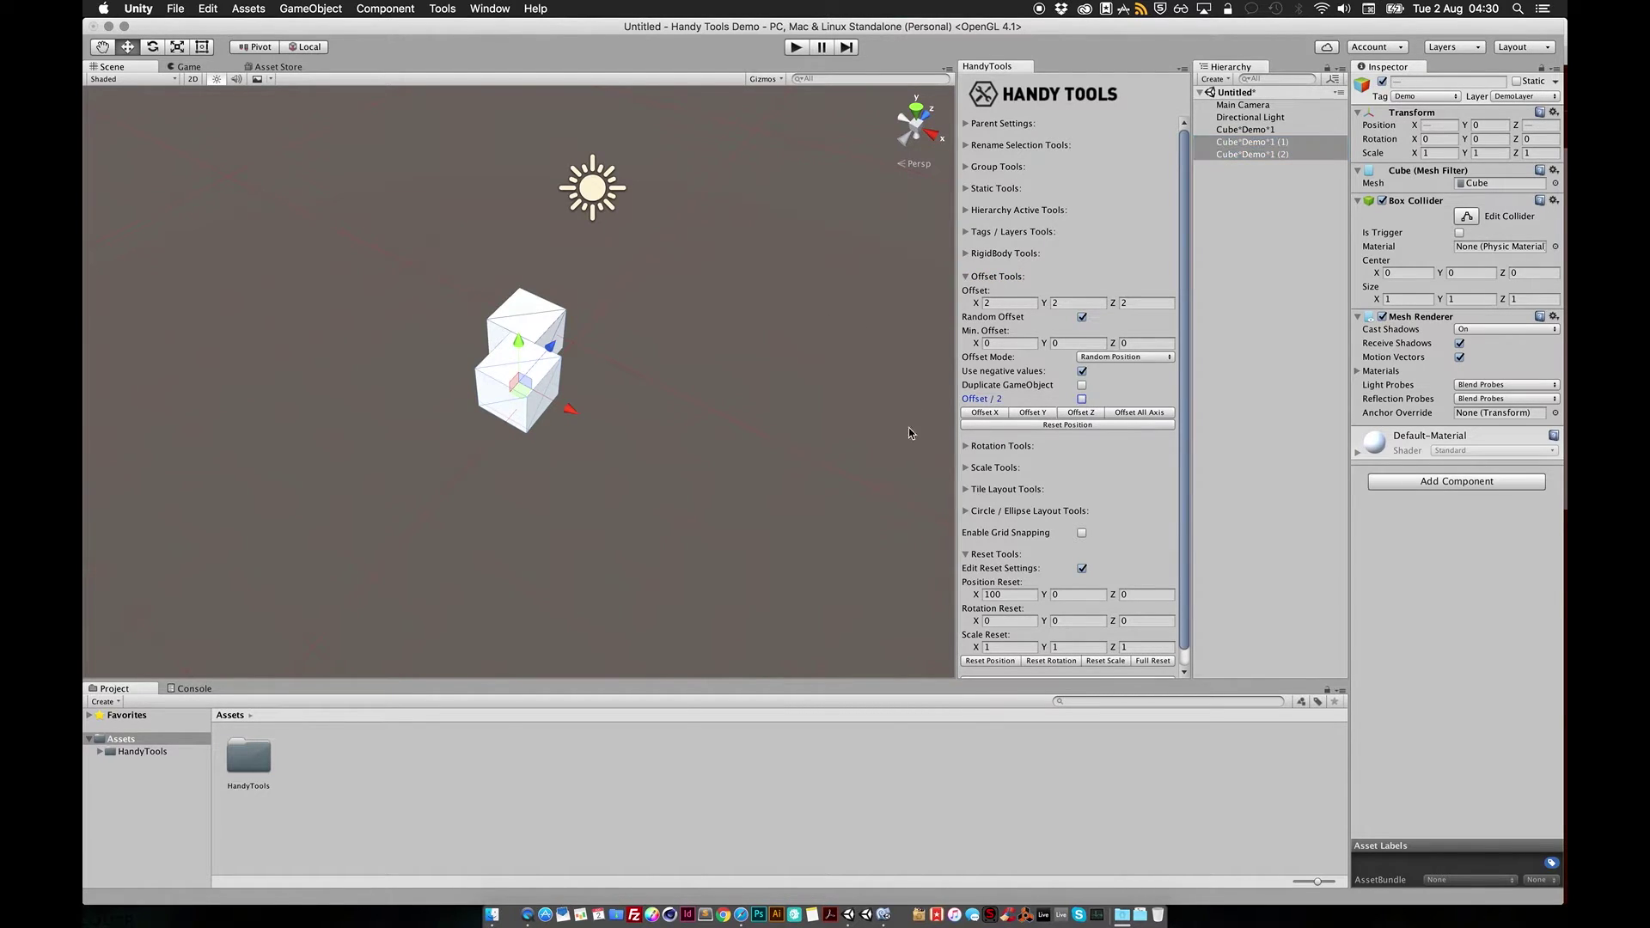
Apply nine random X offsets to both cubes, then collapse the Offset Tools.
{"action": "left_click", "coordinate": [998, 416]}
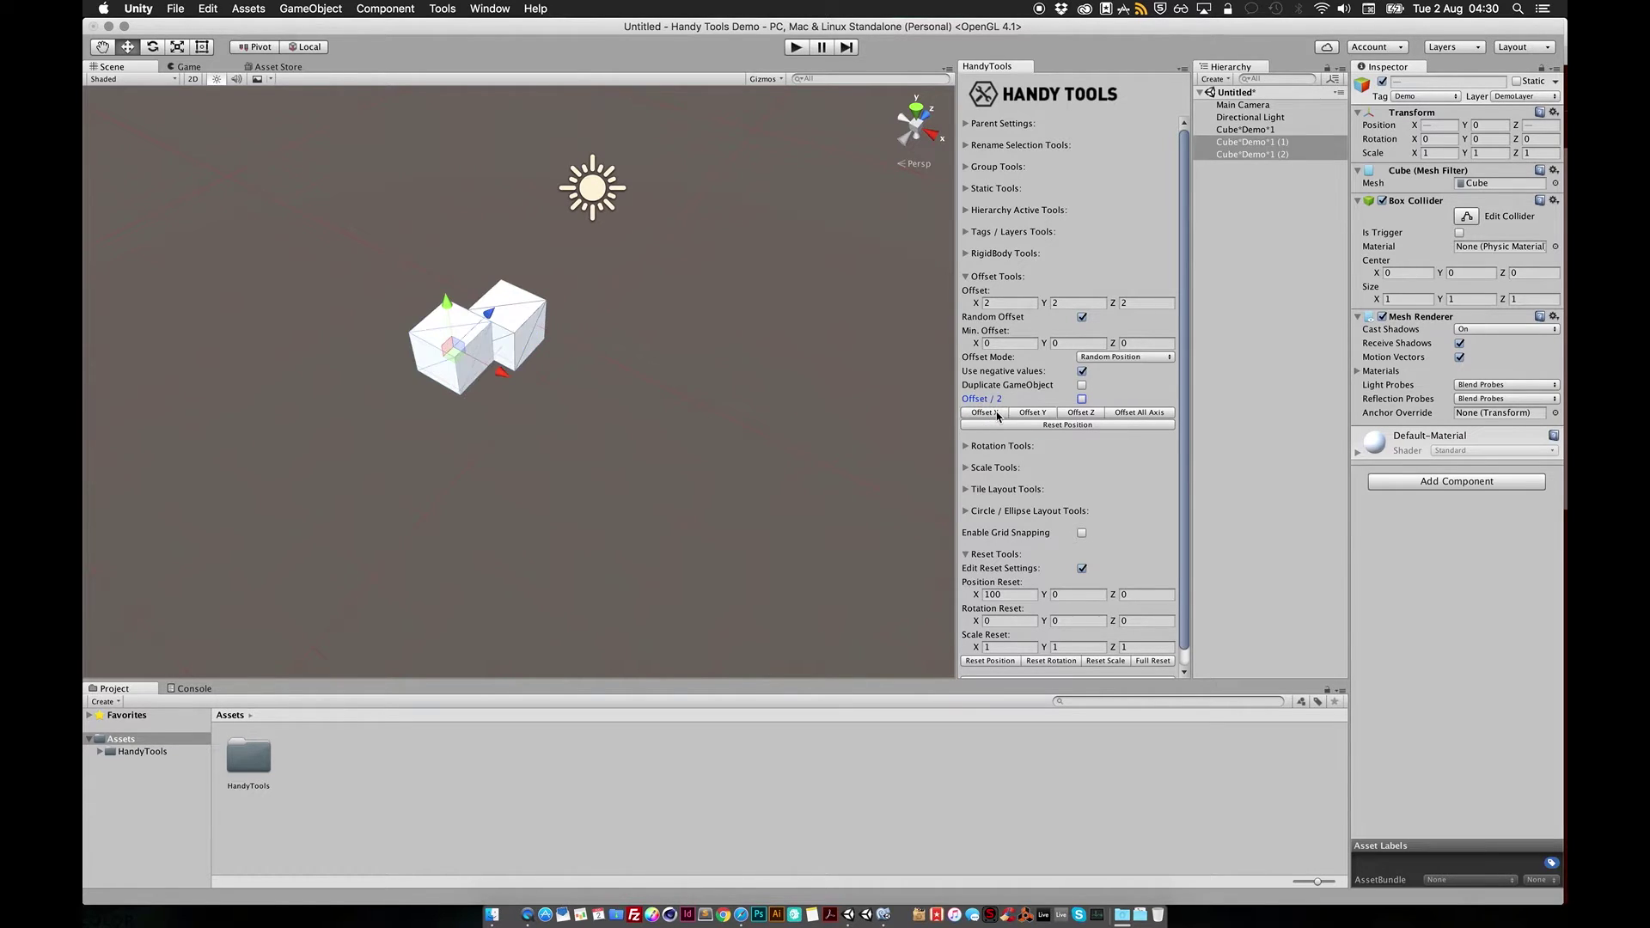
{"action": "left_click", "coordinate": [998, 416]}
{"action": "left_click", "coordinate": [998, 416]}
{"action": "left_click", "coordinate": [998, 416]}
{"action": "left_click", "coordinate": [998, 416]}
{"action": "left_click", "coordinate": [998, 416]}
{"action": "left_click", "coordinate": [998, 417]}
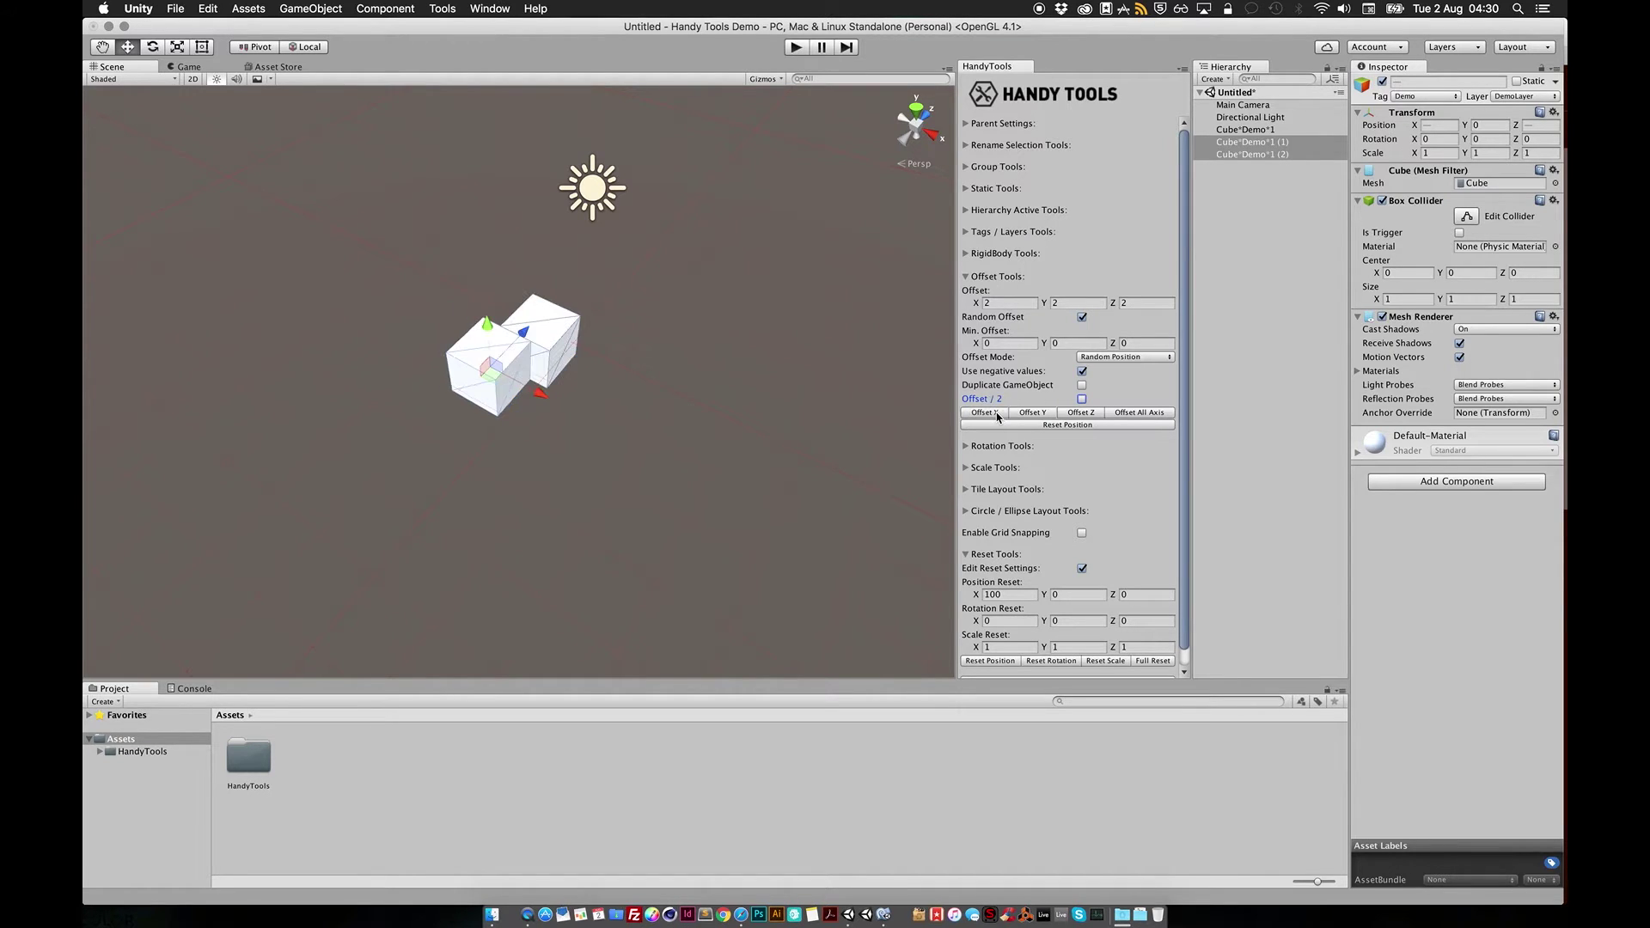
{"action": "left_click", "coordinate": [998, 416]}
{"action": "left_click", "coordinate": [998, 416]}
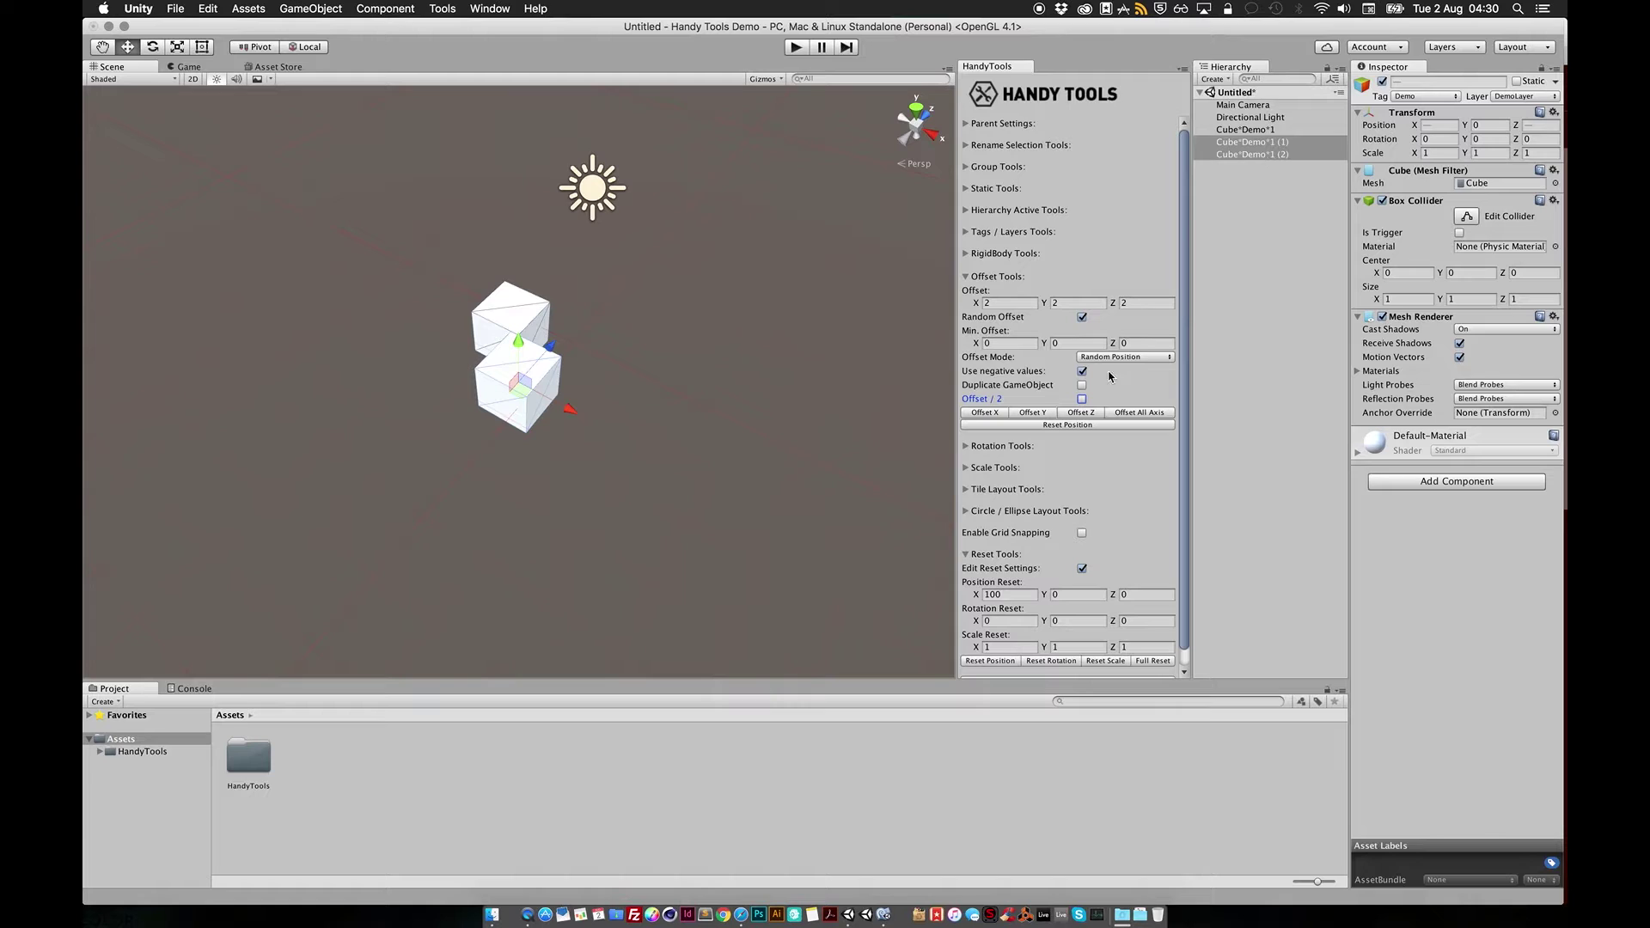
{"action": "left_click", "coordinate": [995, 277]}
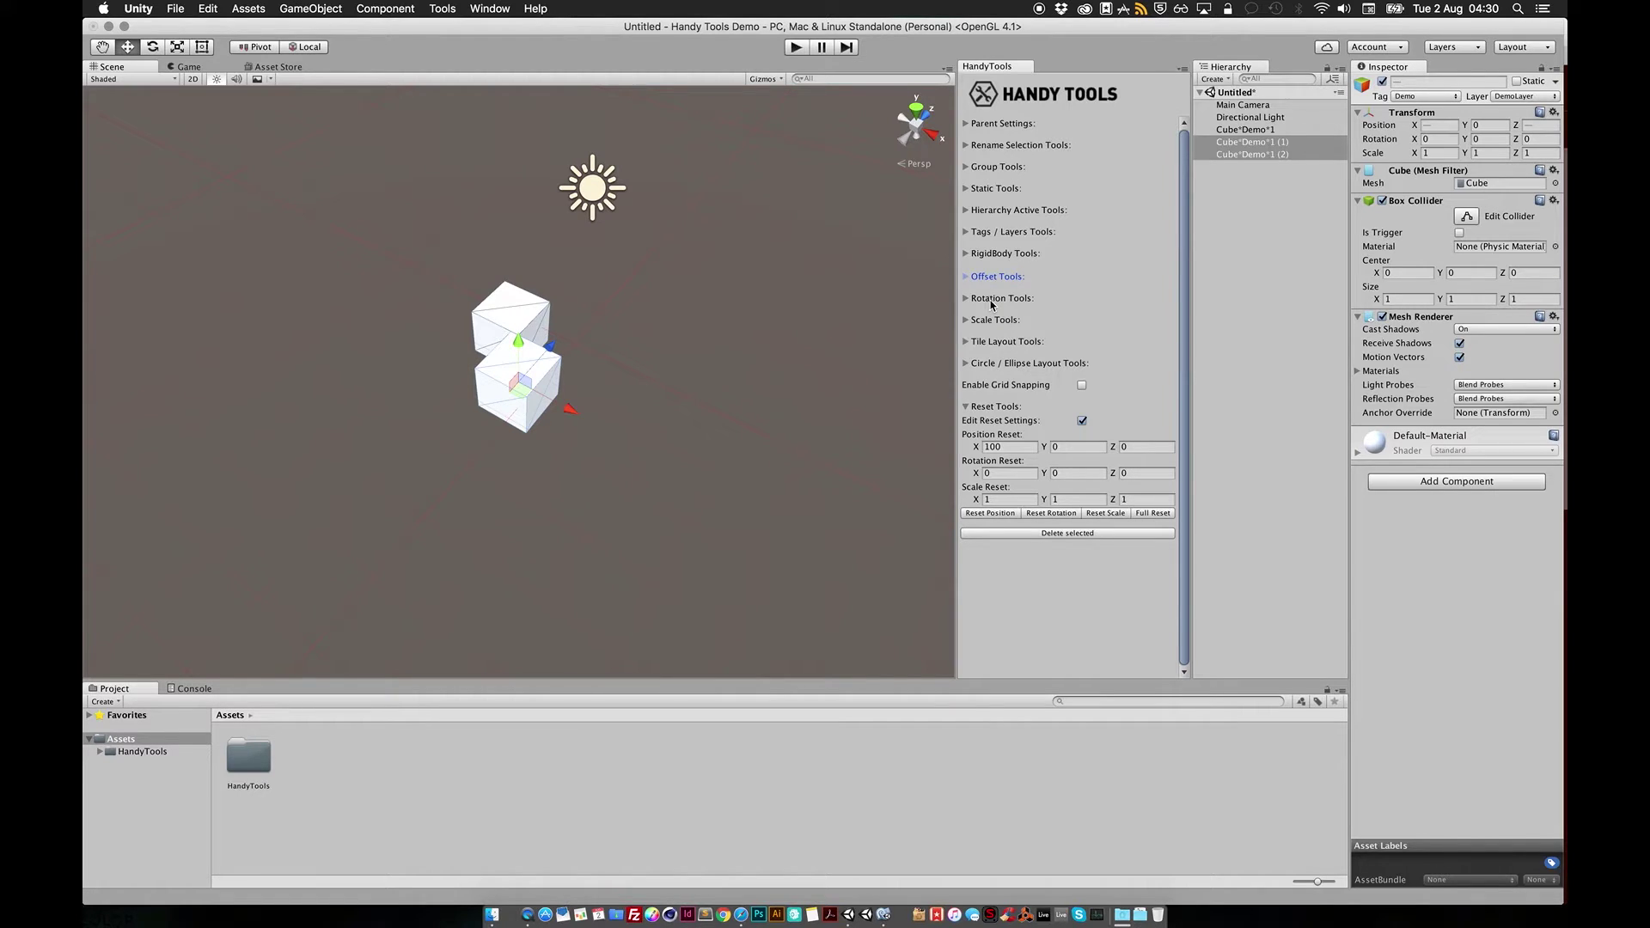
{"action": "left_click", "coordinate": [997, 299]}
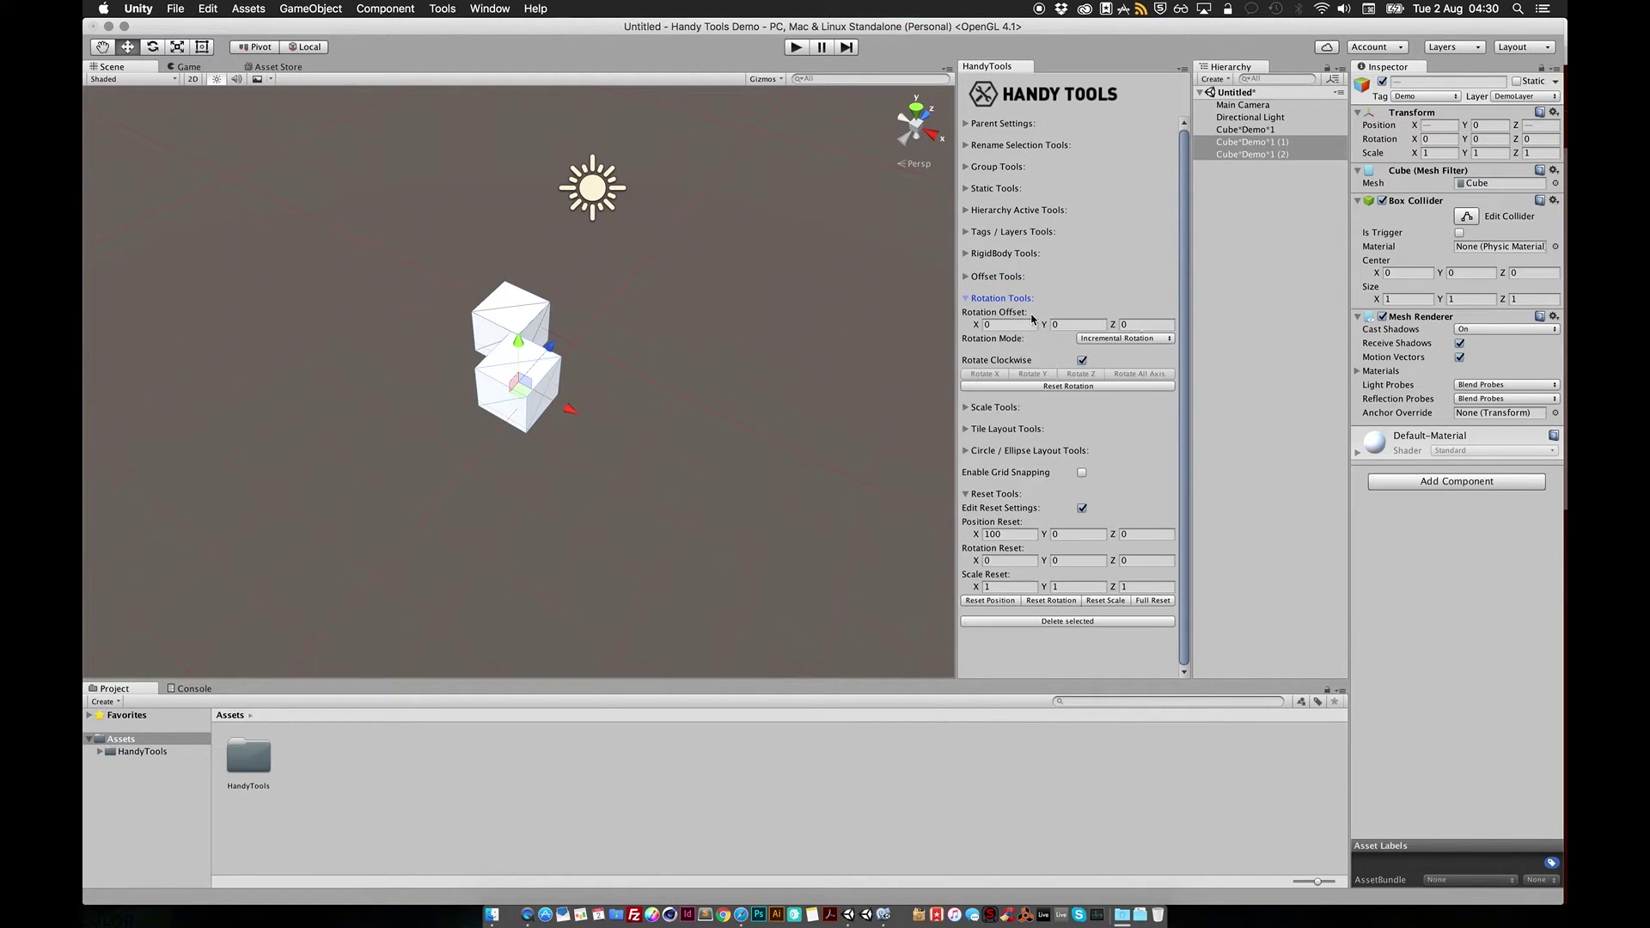
Select all three cubes, set Position Reset X to 0, and reset their positions.
{"action": "left_click", "coordinate": [1241, 131], "text": "shift"}
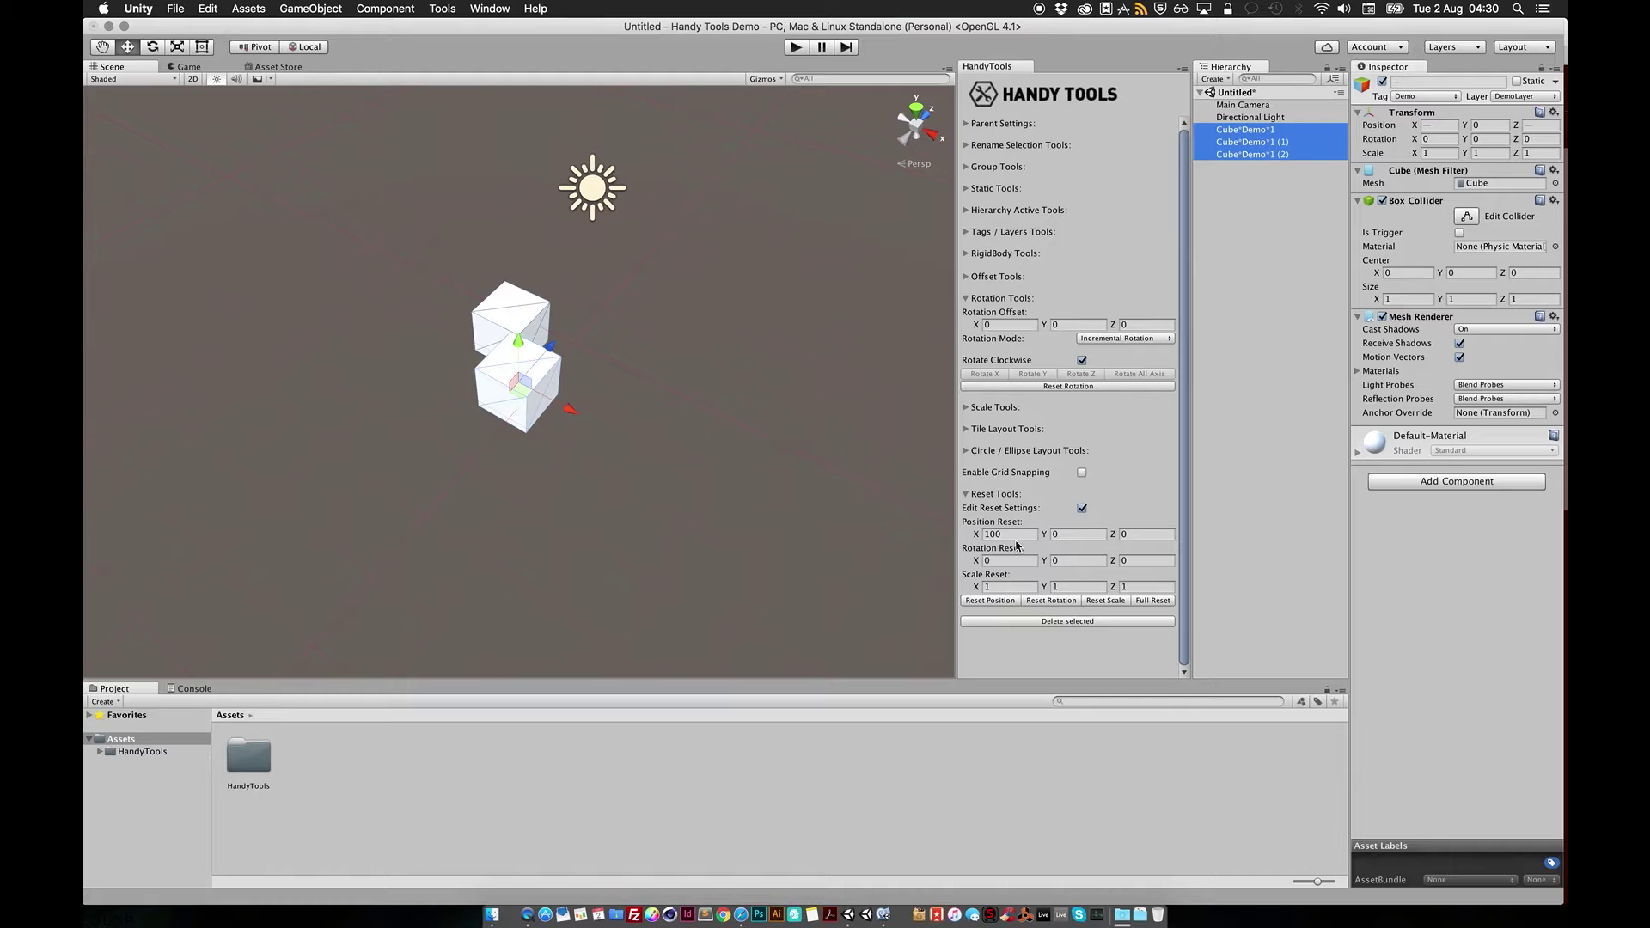
{"action": "left_click", "coordinate": [1015, 535]}
{"action": "type", "text": "0"}
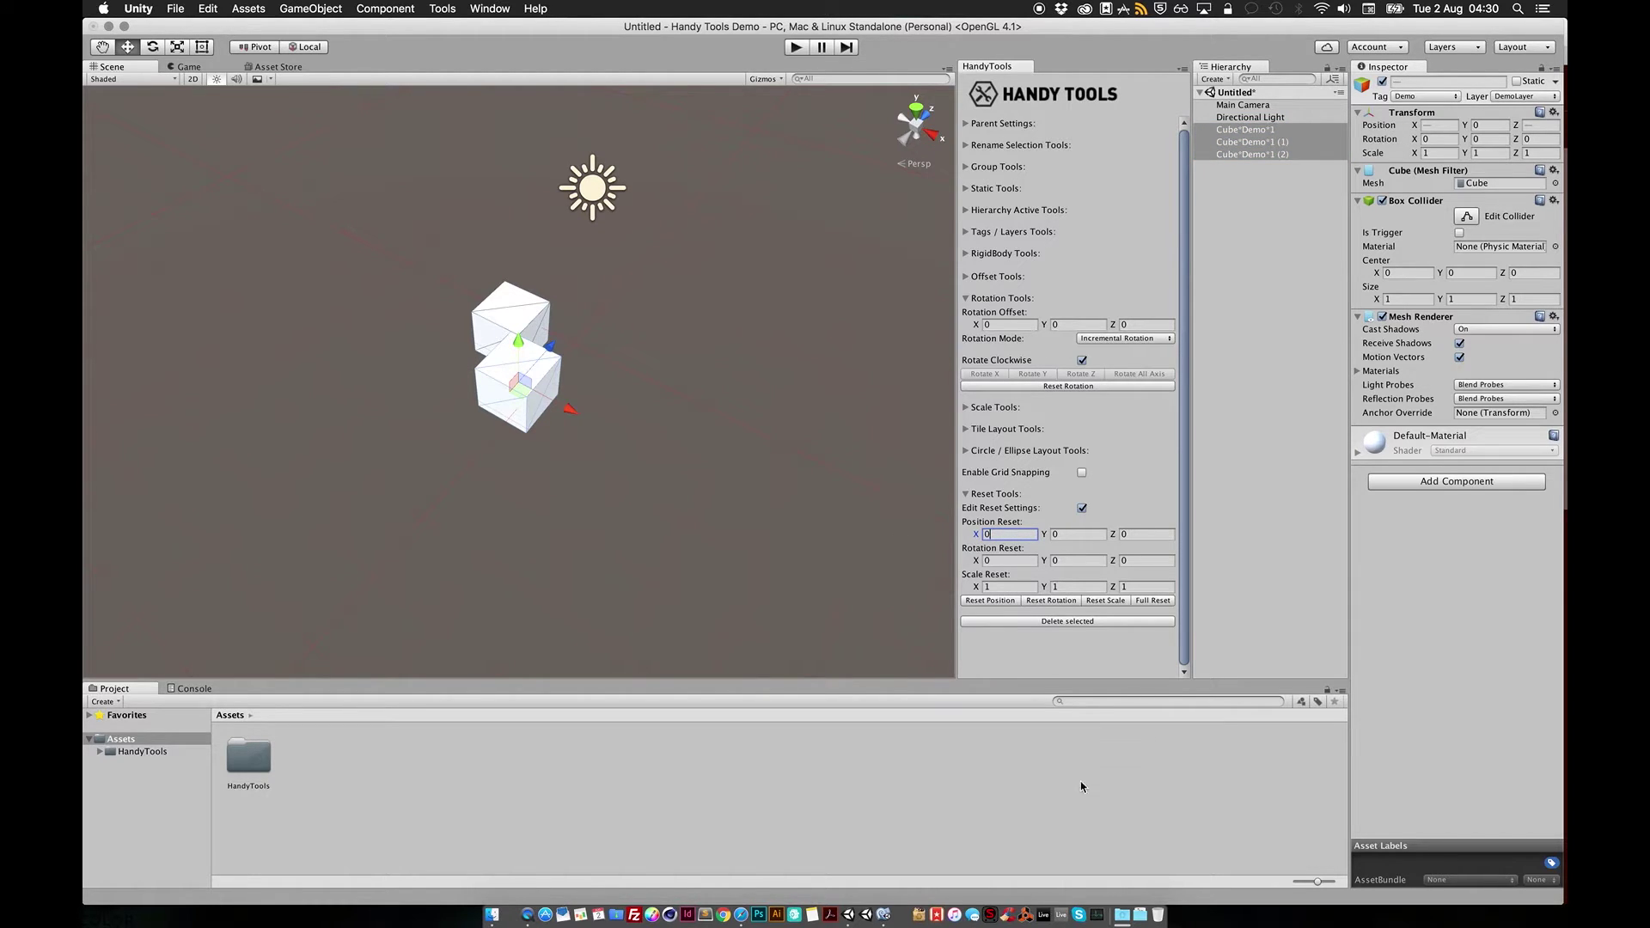
{"action": "left_click", "coordinate": [987, 604]}
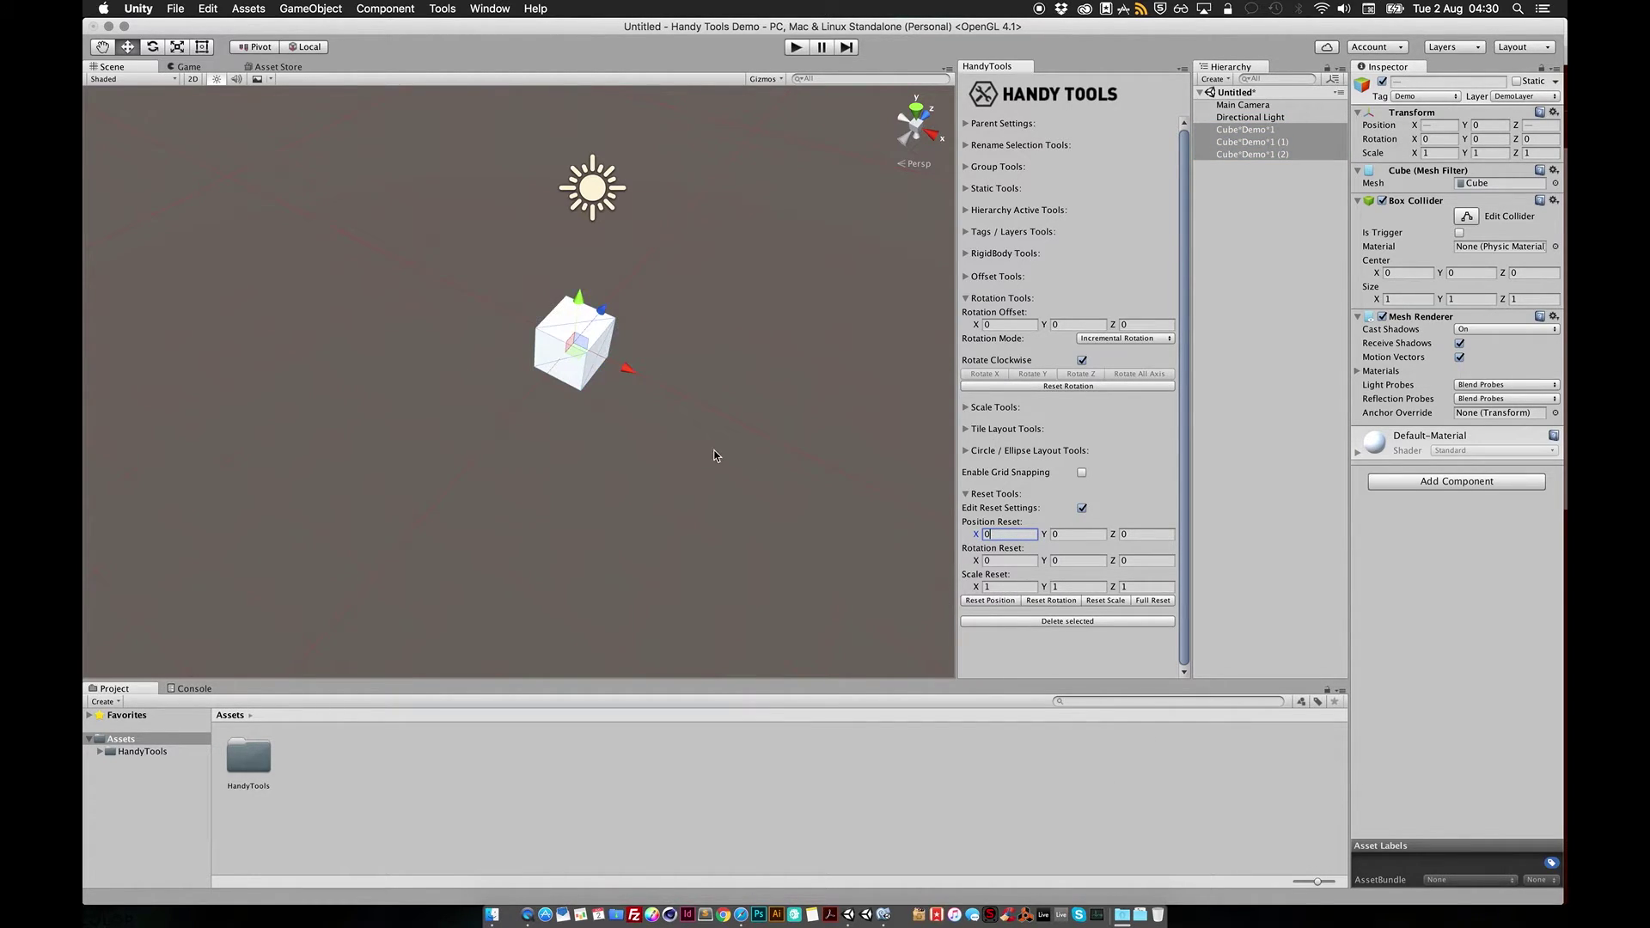
Tilt the three cubes slightly with the rotate gizmo.
{"action": "scroll", "coordinate": [745, 463], "scroll_direction": "down", "scroll_amount": 3}
{"action": "scroll", "coordinate": [641, 405], "scroll_direction": "up", "scroll_amount": 5}
{"action": "middle_click_drag", "start_coordinate": [642, 406], "coordinate": [546, 460]}
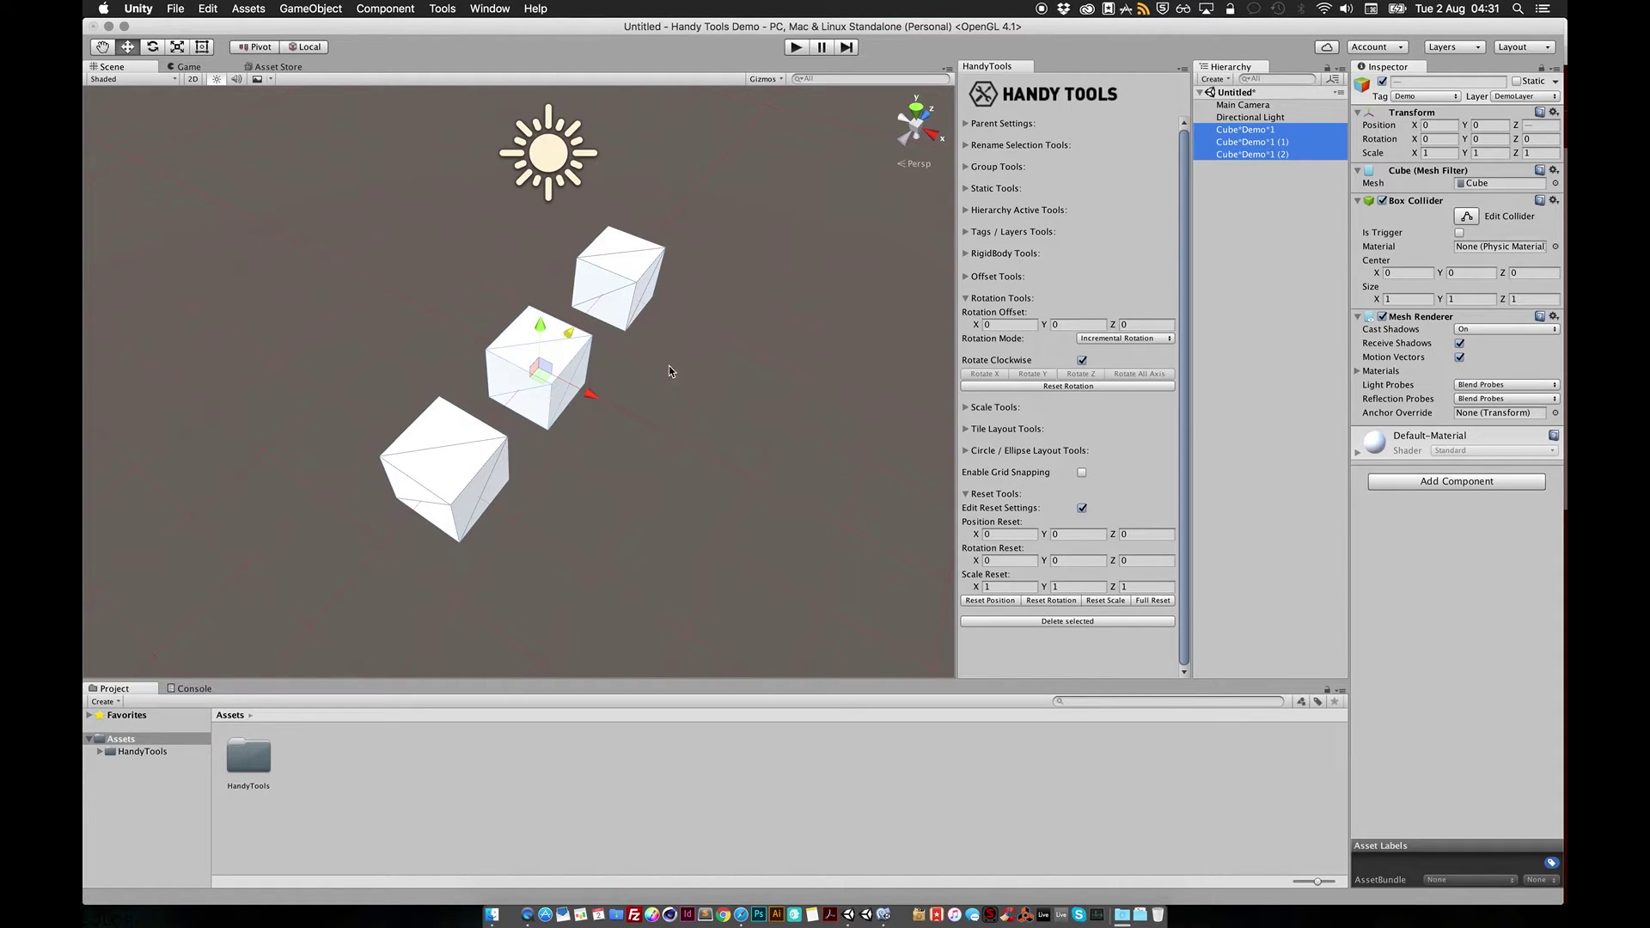
{"action": "left_click_drag", "start_coordinate": [634, 361], "coordinate": [615, 272], "text": "alt"}
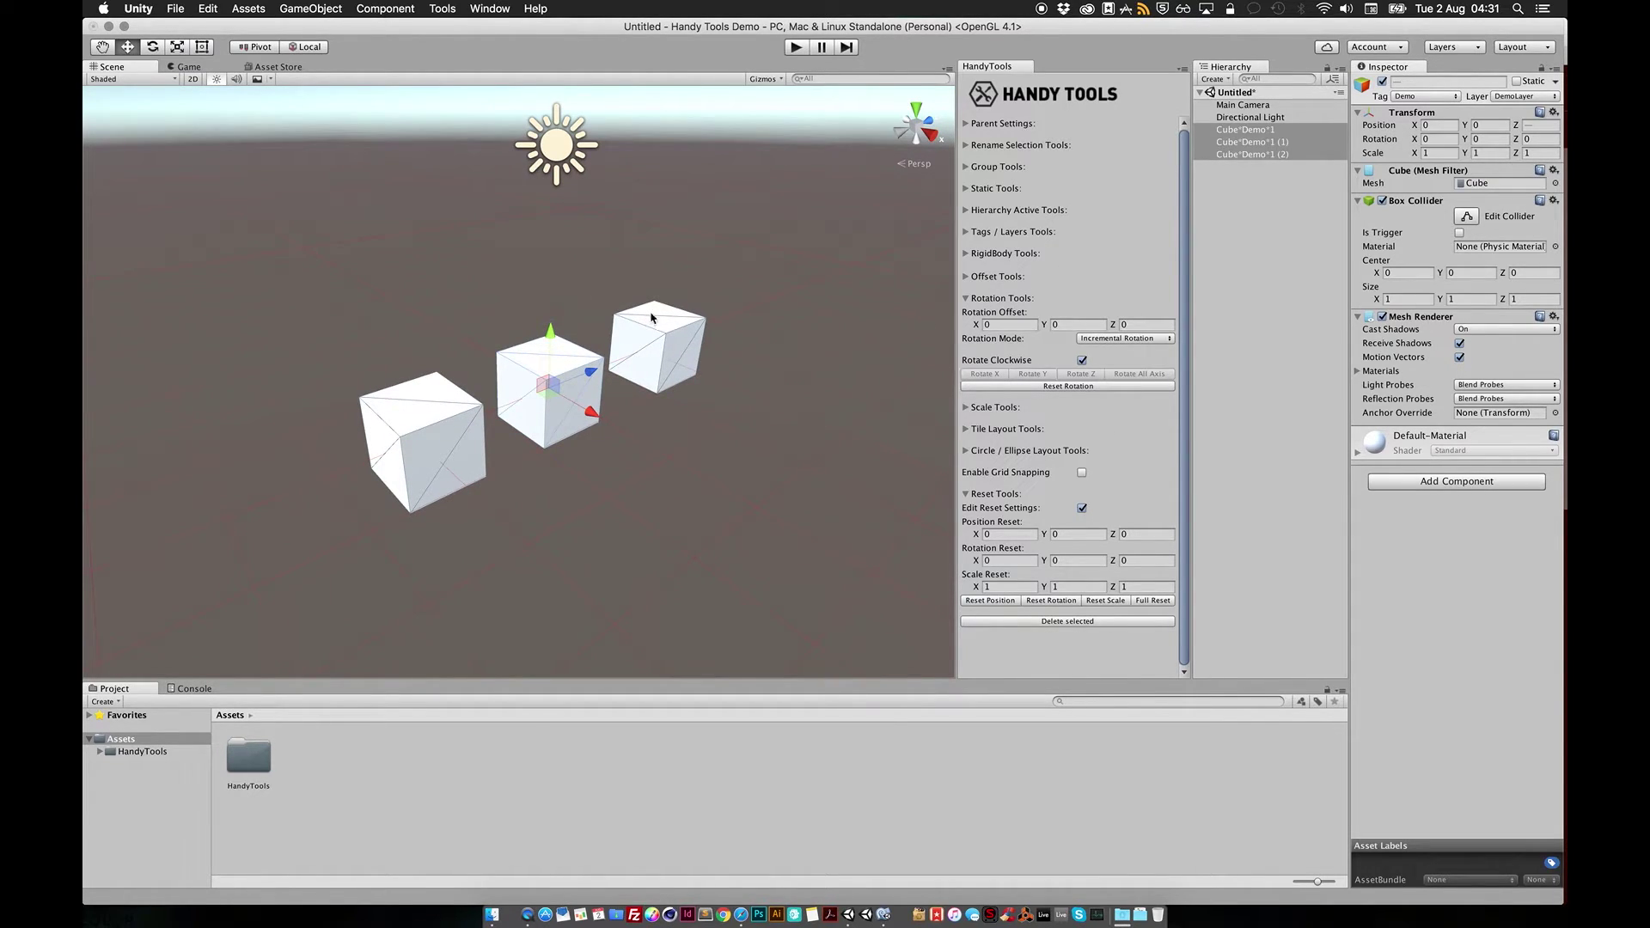
{"action": "key", "text": "e"}
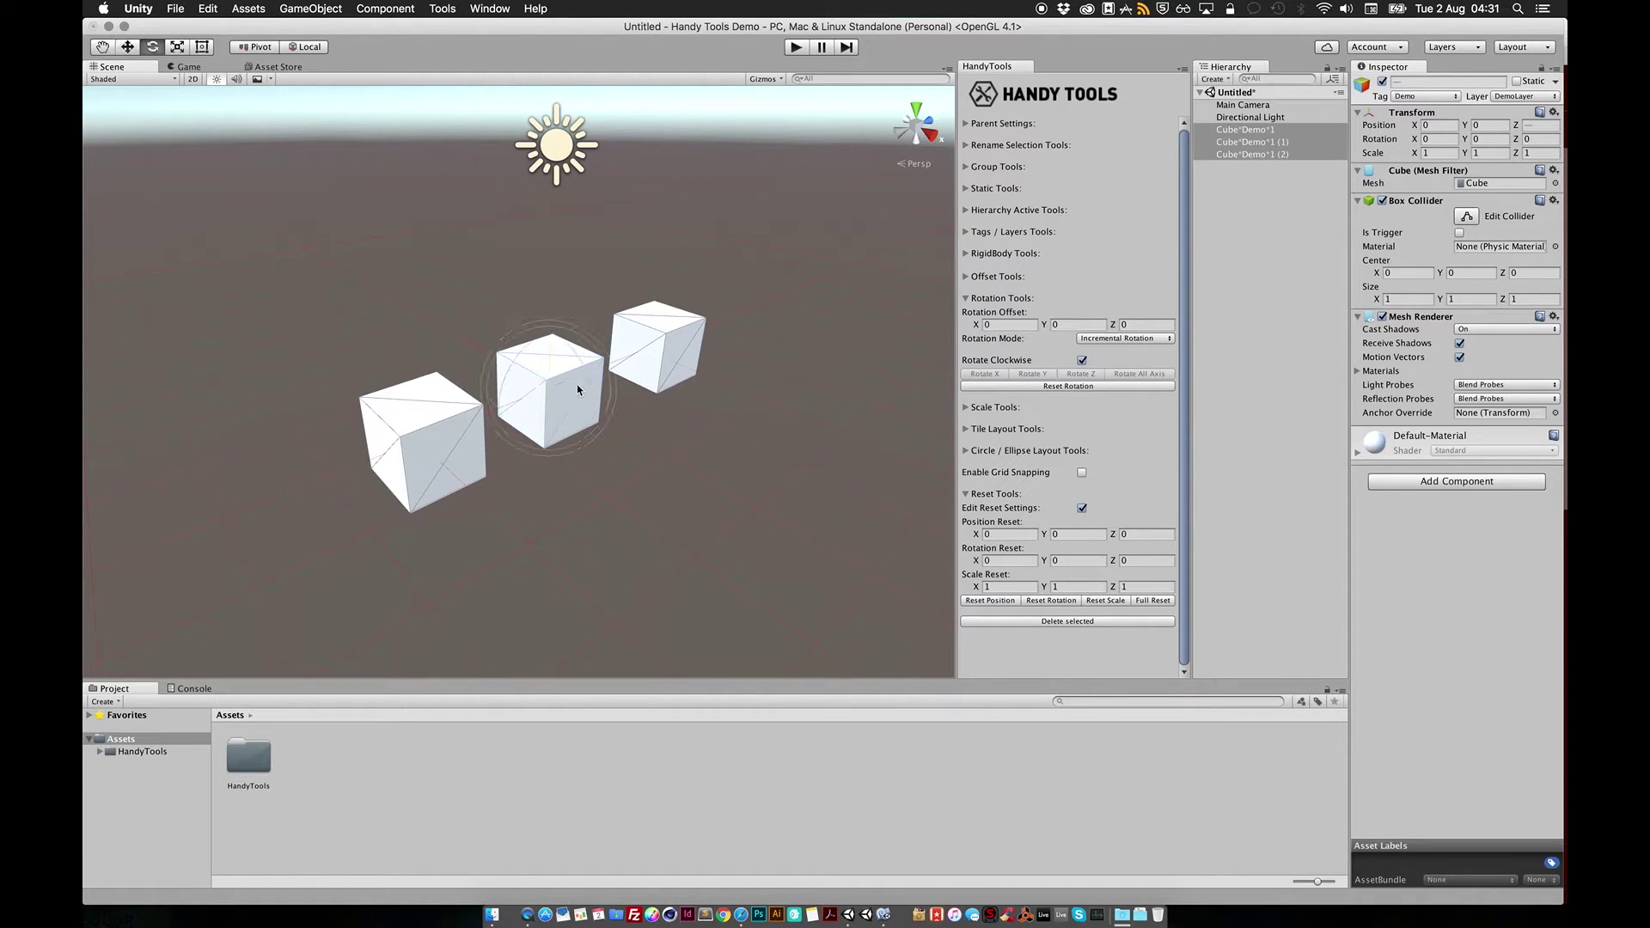
{"action": "left_click_drag", "start_coordinate": [553, 416], "coordinate": [653, 343]}
Set Rotation Offset Y to 33, rotate the cubes around Y seventeen times, then reset rotation.
{"action": "left_click", "coordinate": [1079, 324]}
{"action": "type", "text": "33"}
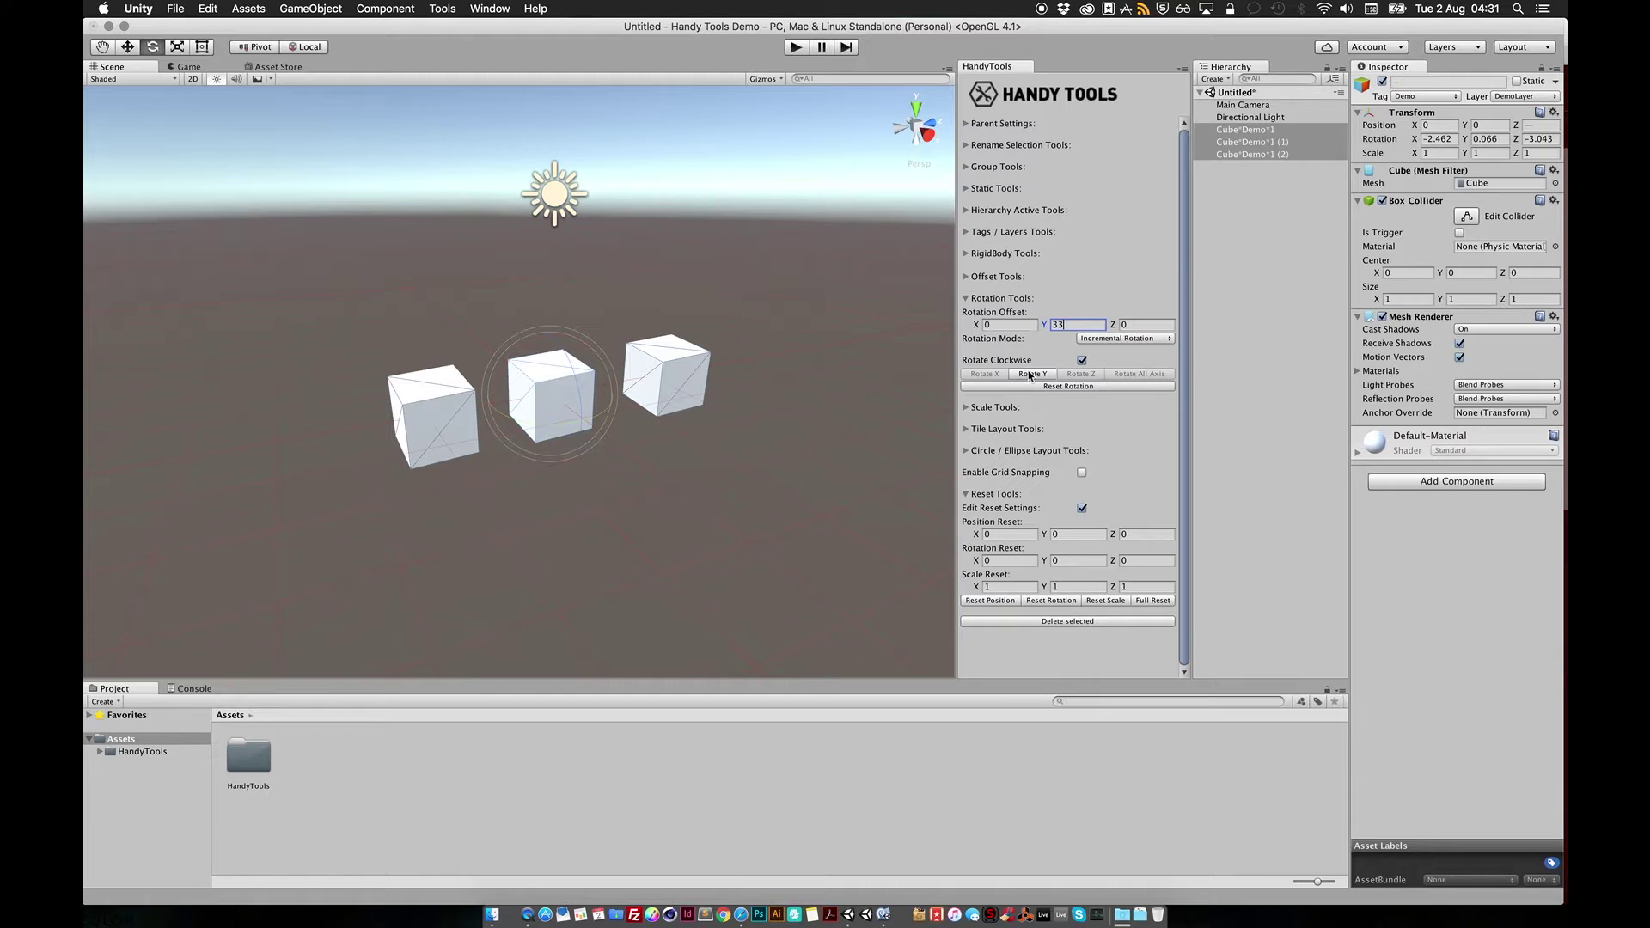
{"action": "left_click", "coordinate": [1031, 375]}
{"action": "left_click", "coordinate": [1031, 375]}
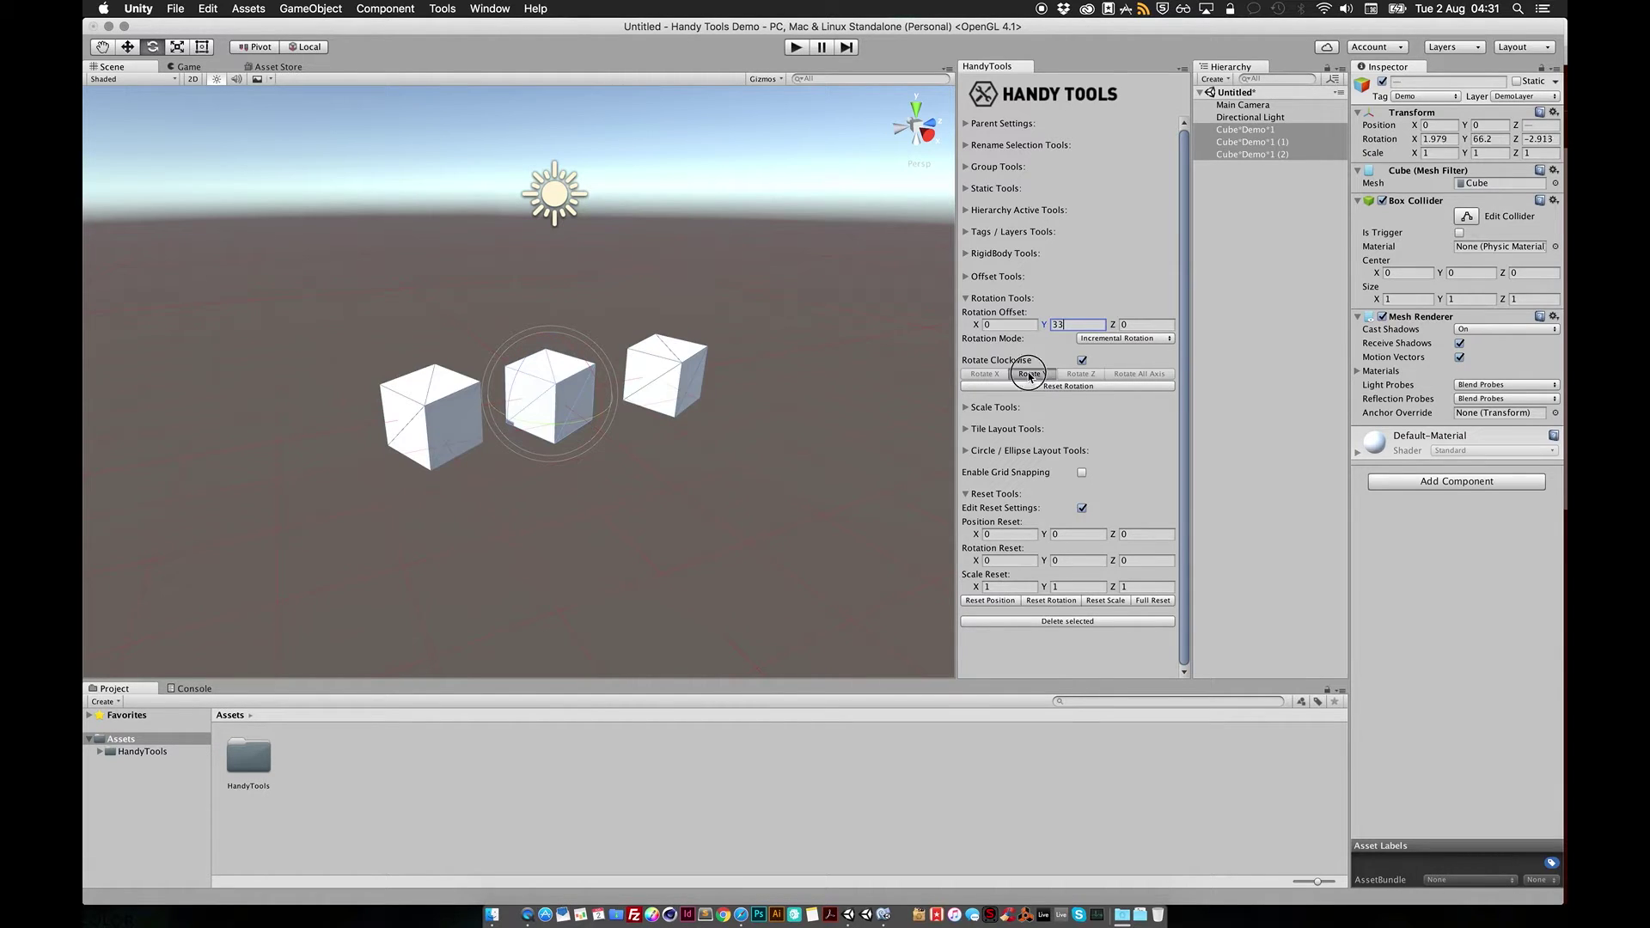
{"action": "left_click", "coordinate": [1031, 375]}
{"action": "left_click", "coordinate": [1031, 375]}
{"action": "left_click", "coordinate": [1030, 375]}
{"action": "left_click", "coordinate": [1031, 375]}
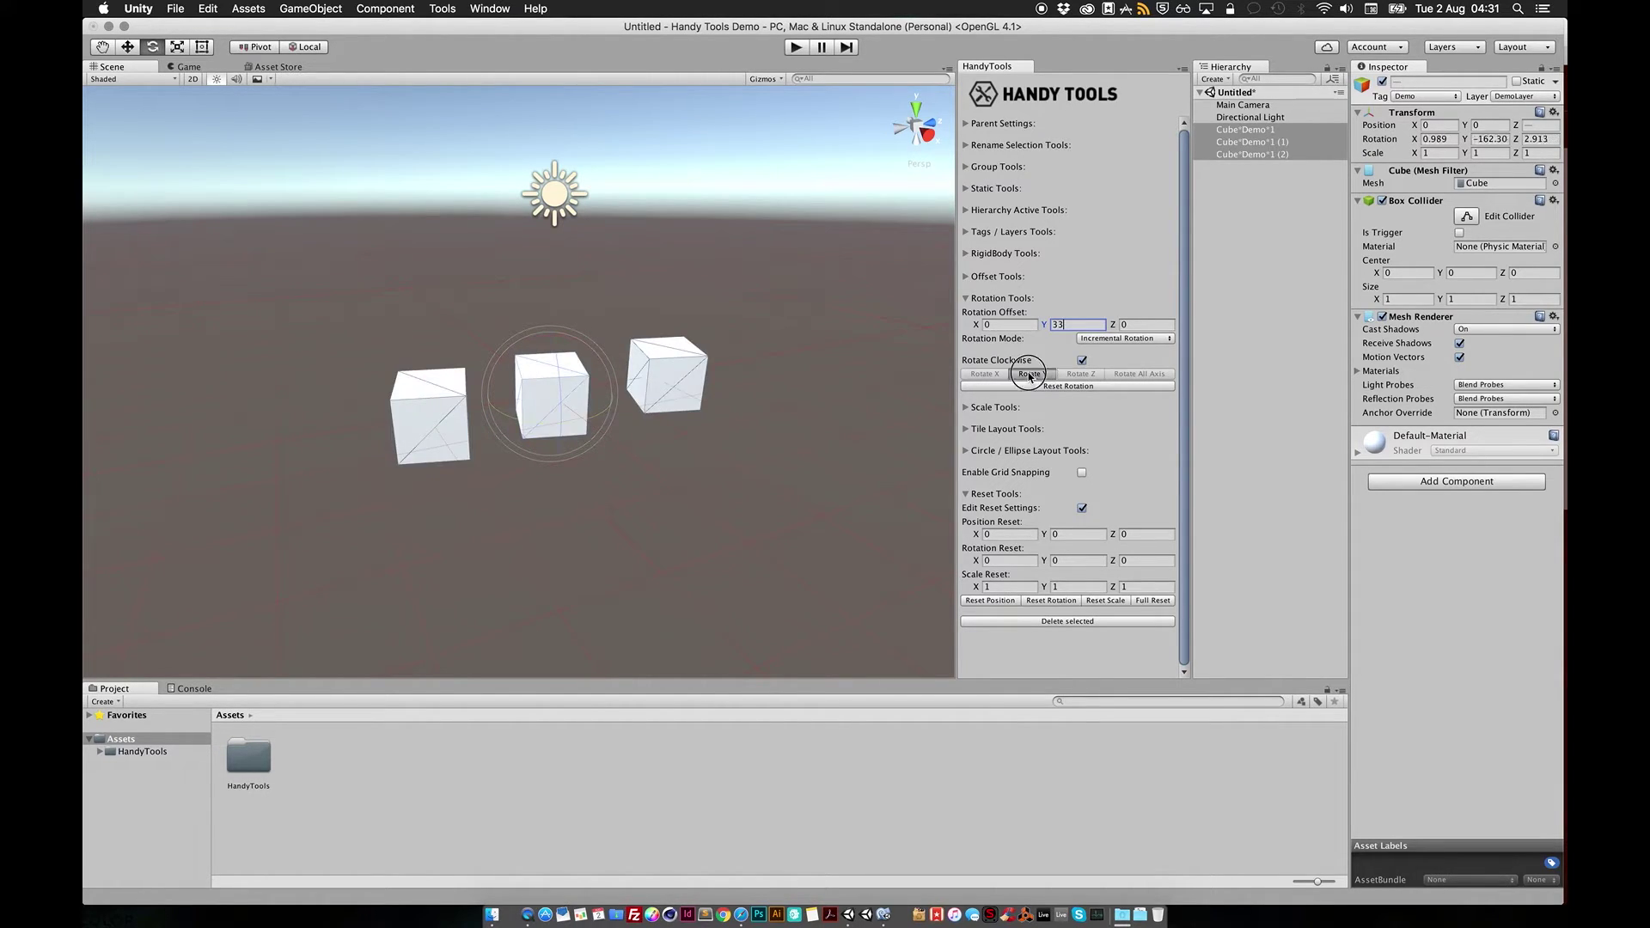
{"action": "left_click", "coordinate": [1031, 374]}
{"action": "left_click", "coordinate": [1031, 375]}
{"action": "left_click", "coordinate": [1031, 375]}
{"action": "left_click", "coordinate": [1031, 375]}
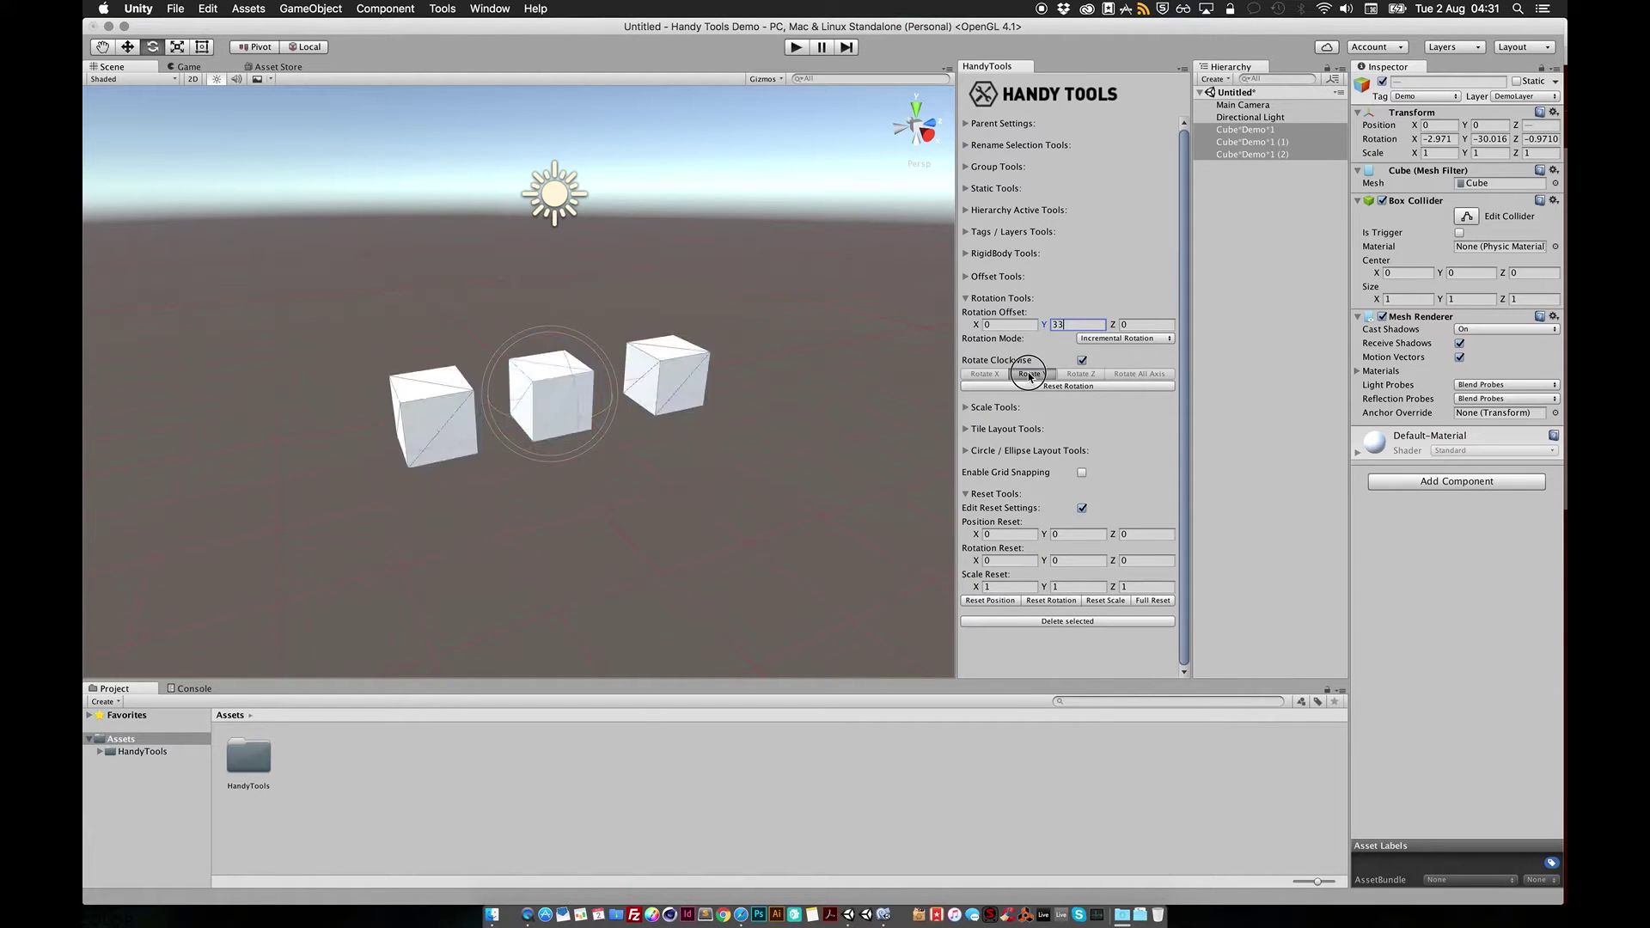
{"action": "left_click", "coordinate": [1031, 375]}
{"action": "left_click", "coordinate": [1030, 375]}
{"action": "left_click", "coordinate": [1031, 375]}
{"action": "left_click", "coordinate": [1031, 375]}
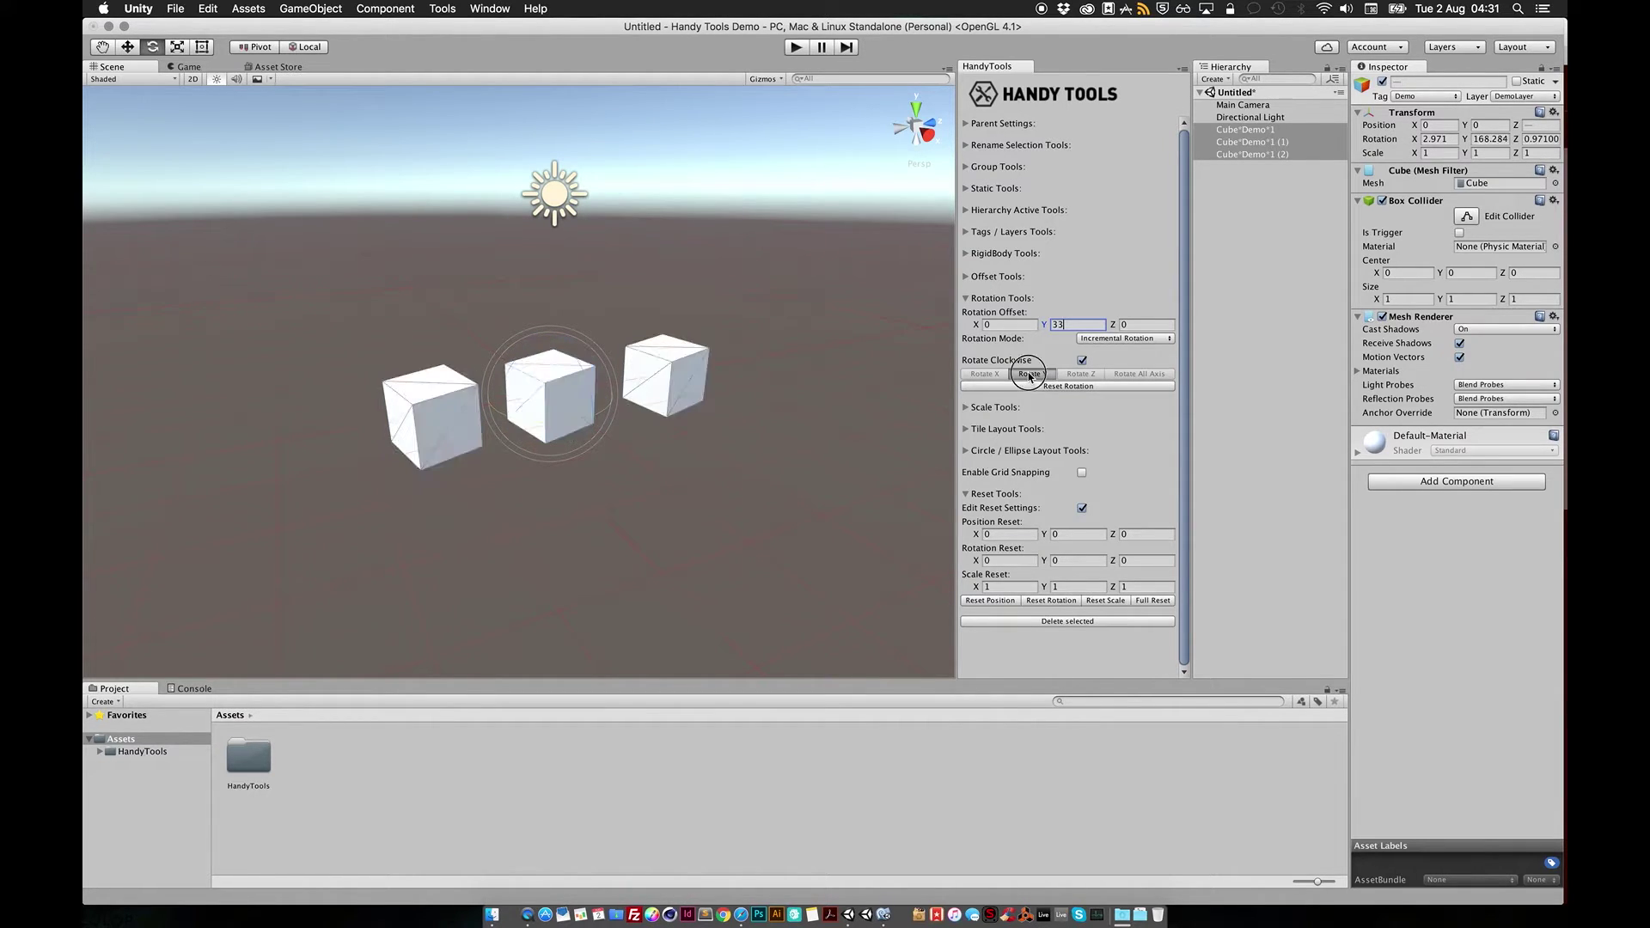
{"action": "left_click", "coordinate": [1030, 375]}
{"action": "left_click", "coordinate": [1031, 375]}
{"action": "left_click", "coordinate": [1030, 375]}
{"action": "left_click", "coordinate": [1031, 375]}
{"action": "left_click", "coordinate": [1031, 375]}
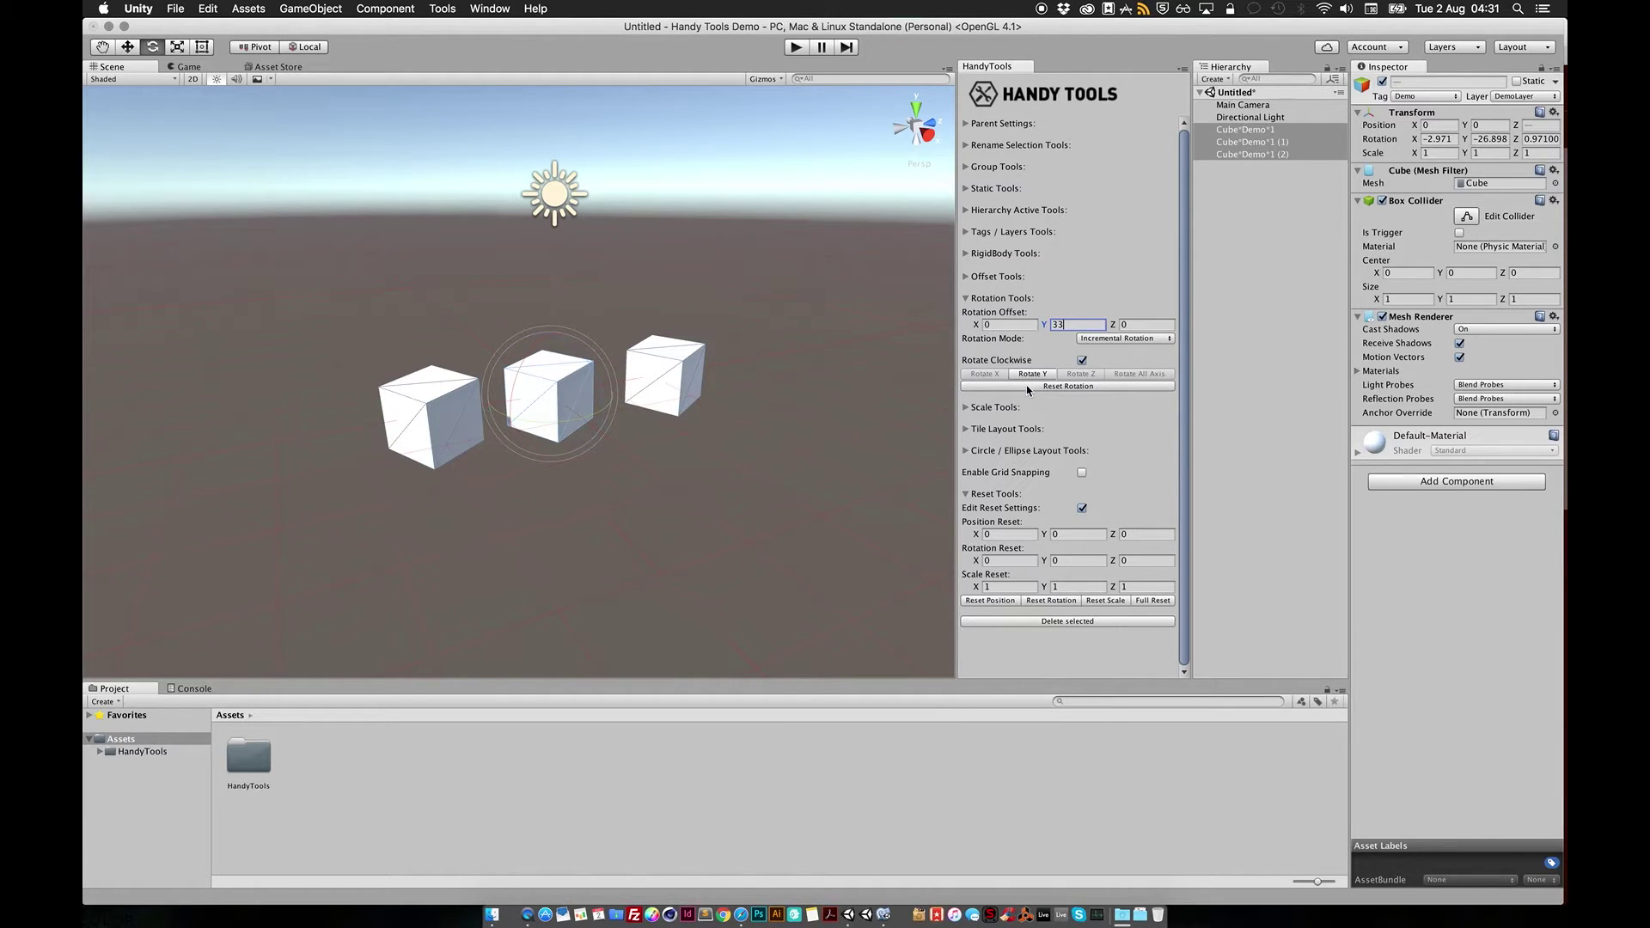
{"action": "left_click", "coordinate": [1029, 386]}
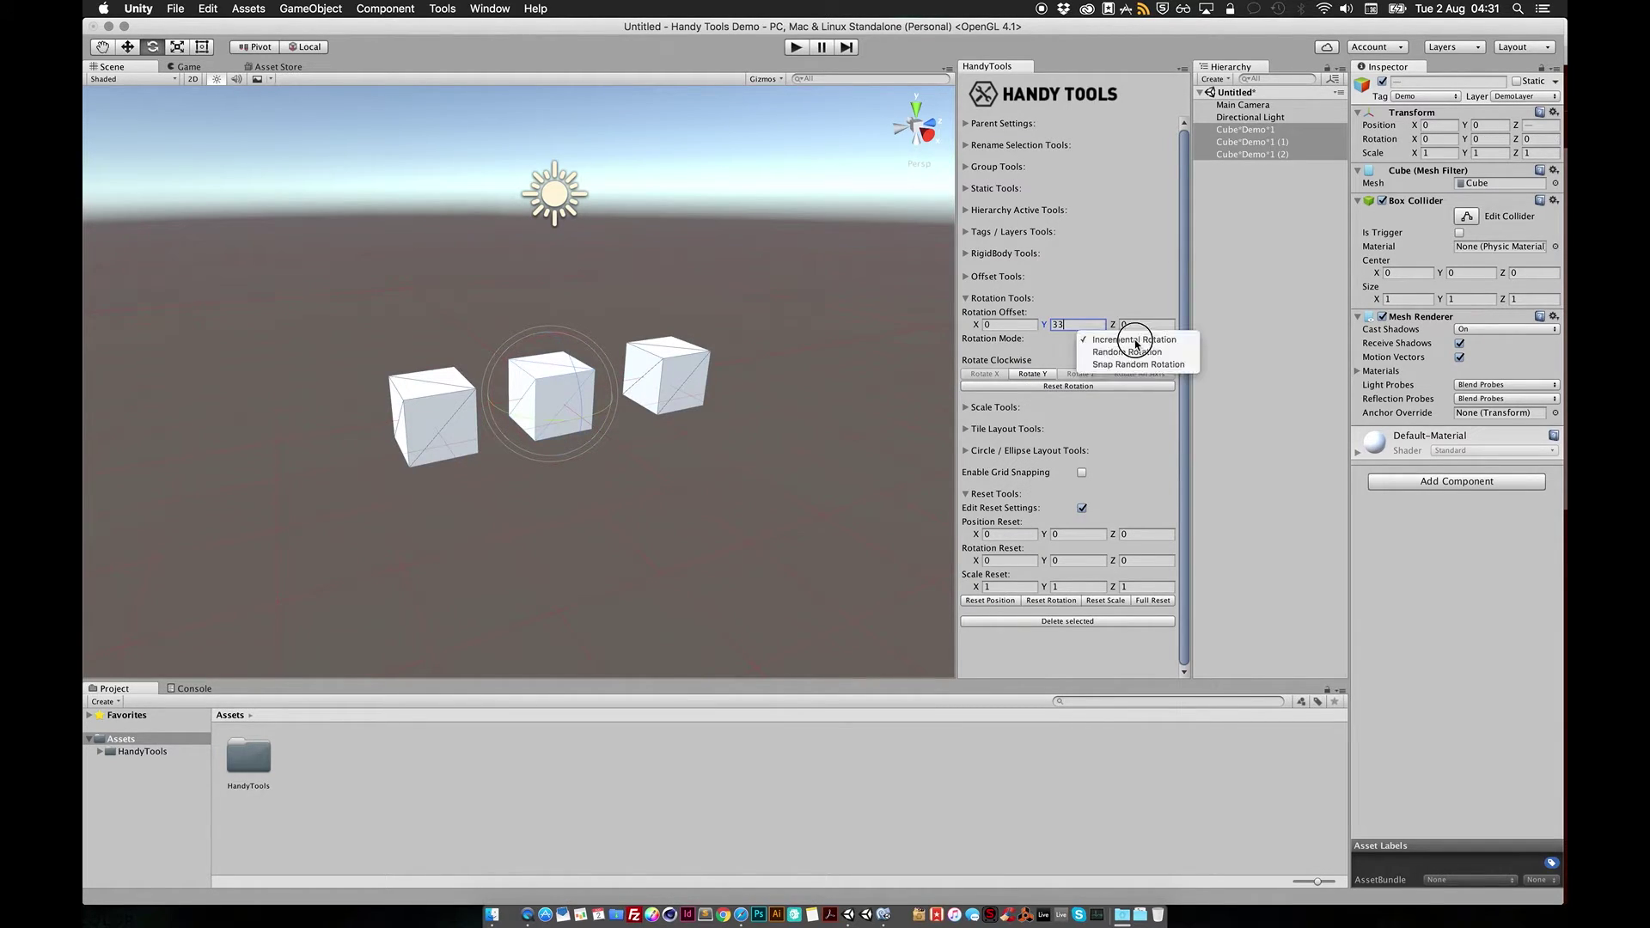
Reset the cubes to a 50° Y rotation, then set Rotation Reset Y to 0 and reset.
{"action": "left_click", "coordinate": [1007, 565]}
{"action": "left_click", "coordinate": [1054, 561]}
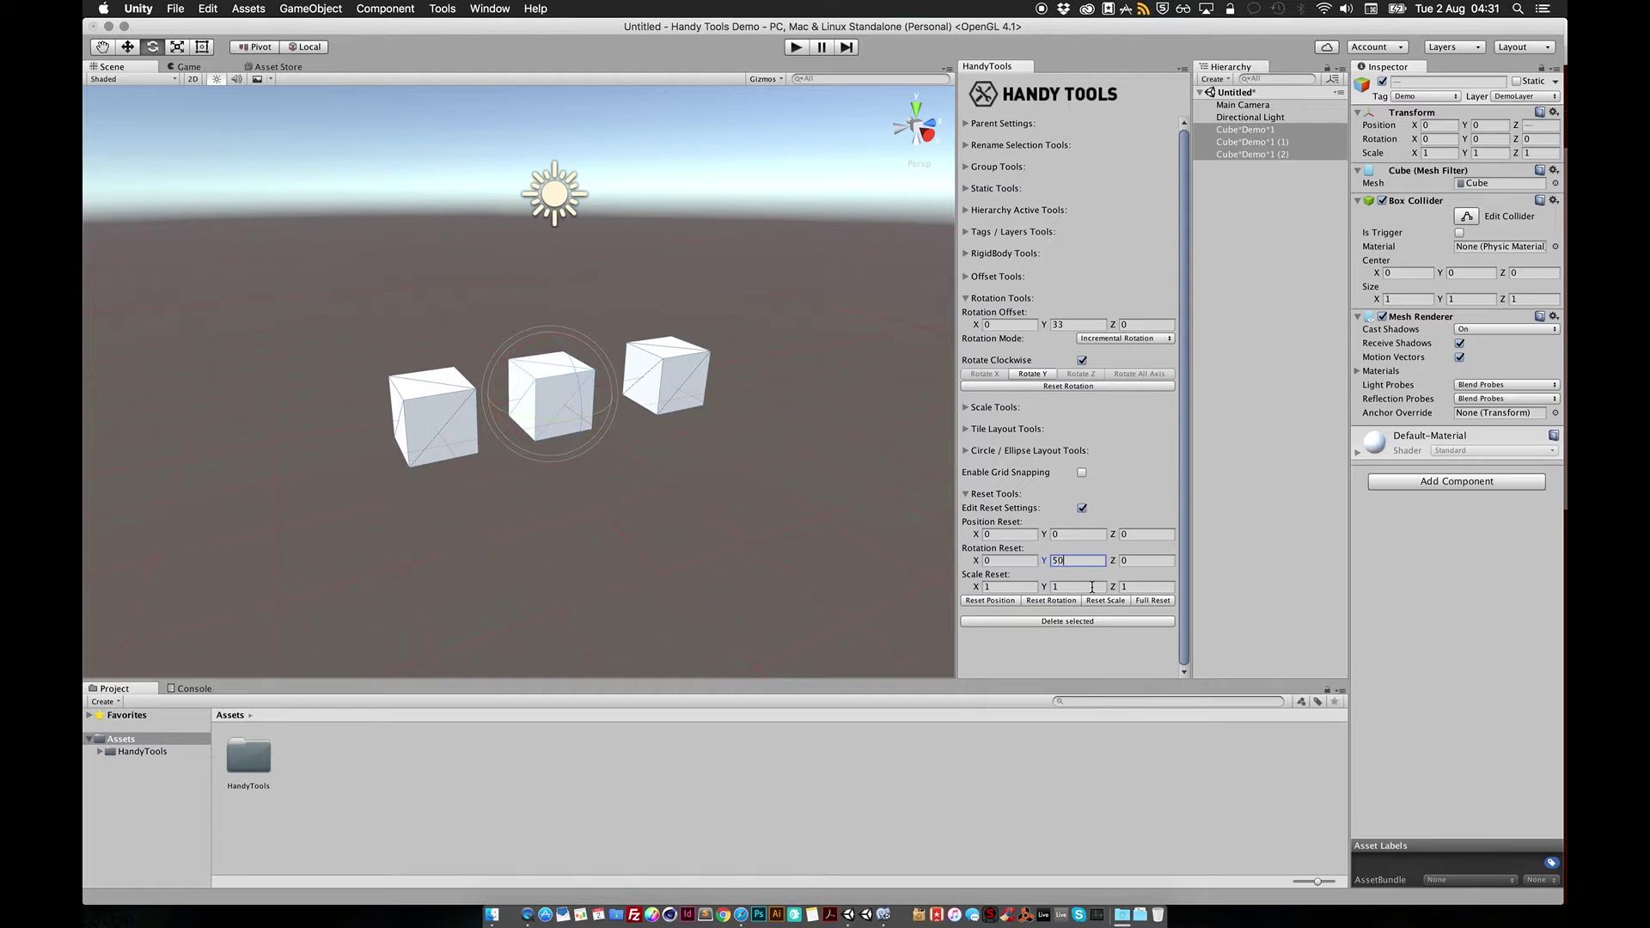
{"action": "left_click", "coordinate": [1064, 387]}
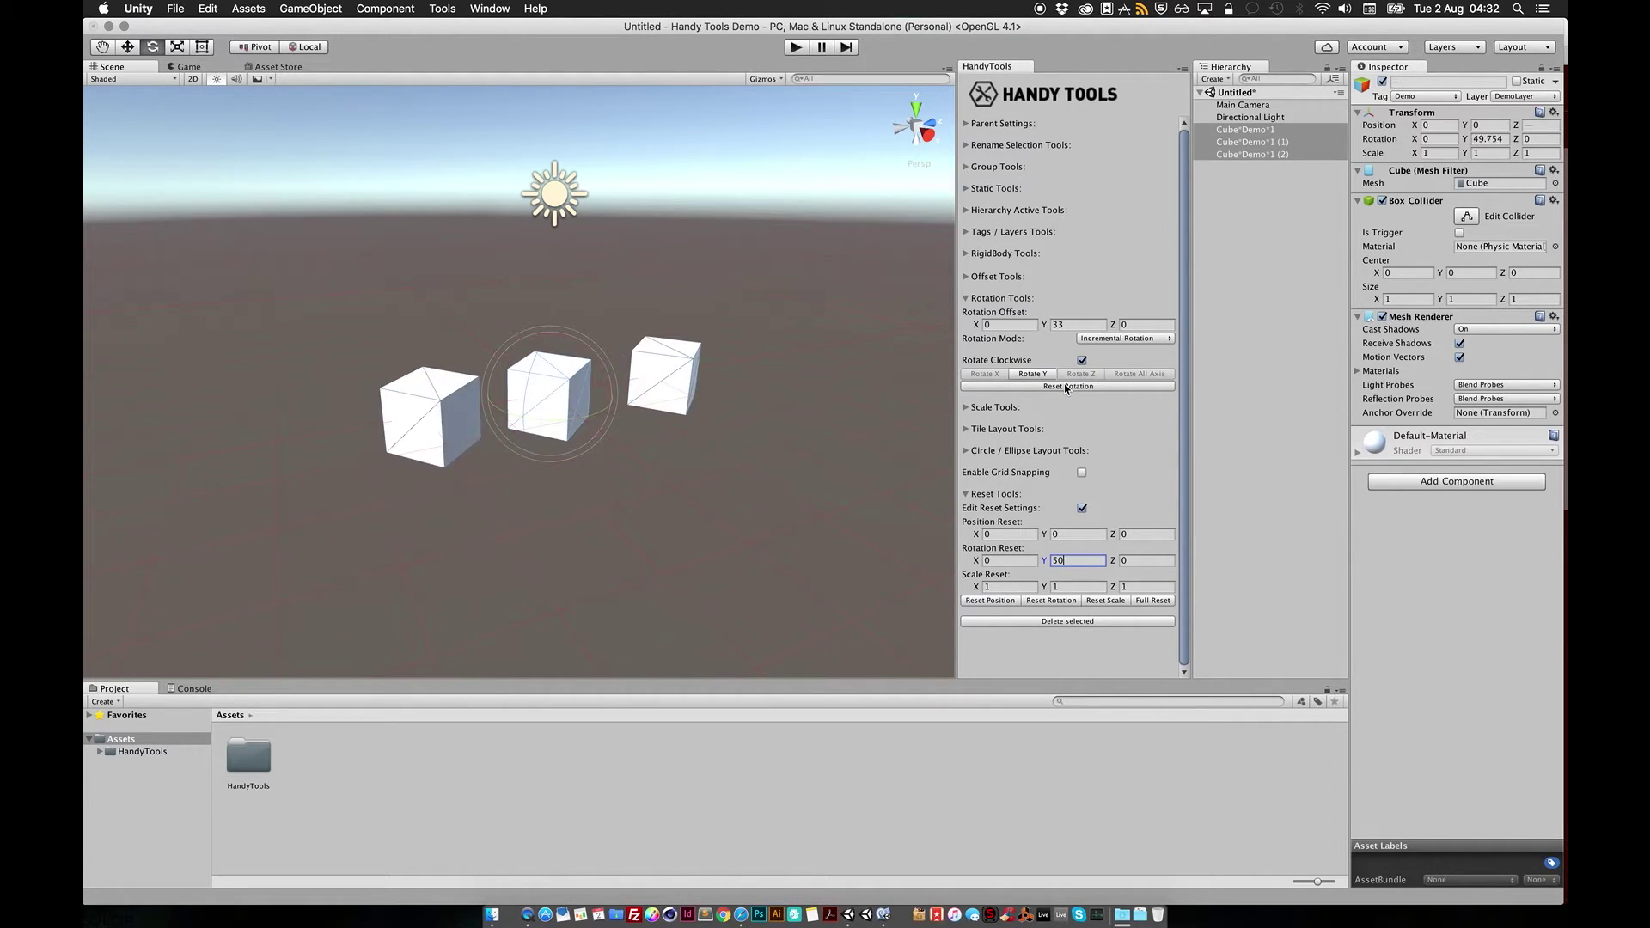
{"action": "left_click_drag", "start_coordinate": [1081, 563], "coordinate": [952, 565]}
{"action": "type", "text": "0"}
{"action": "left_click", "coordinate": [1108, 388]}
Switch Rotation Mode to Random Rotation and give the cubes six random Y rotations.
{"action": "left_click", "coordinate": [1114, 339]}
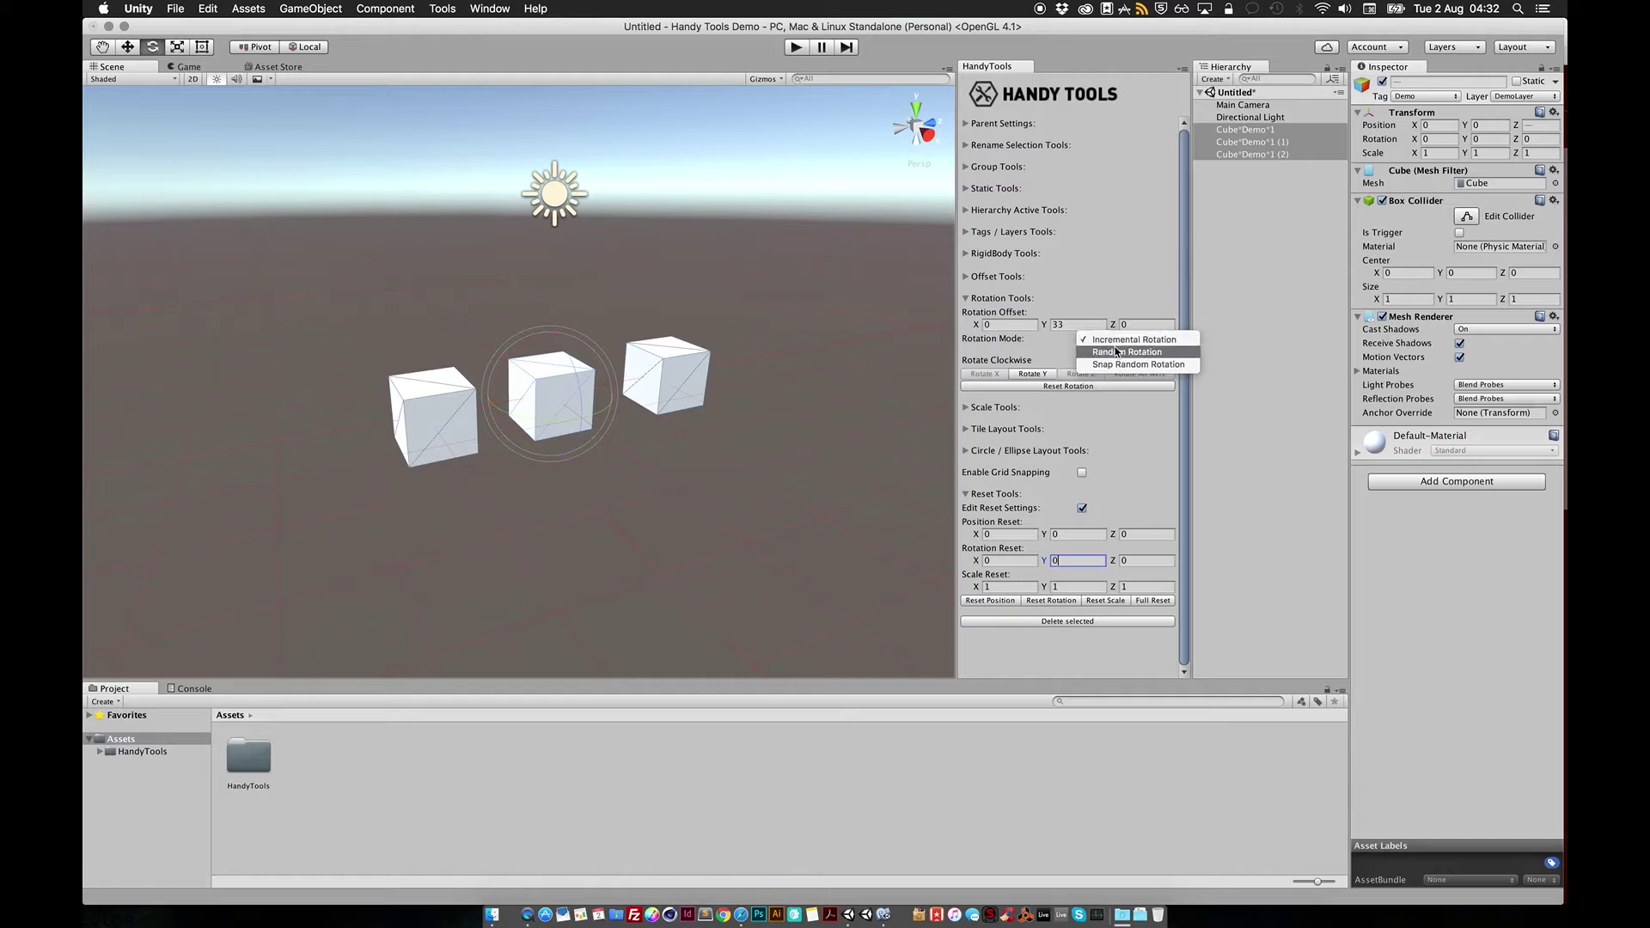
{"action": "left_click", "coordinate": [1122, 352]}
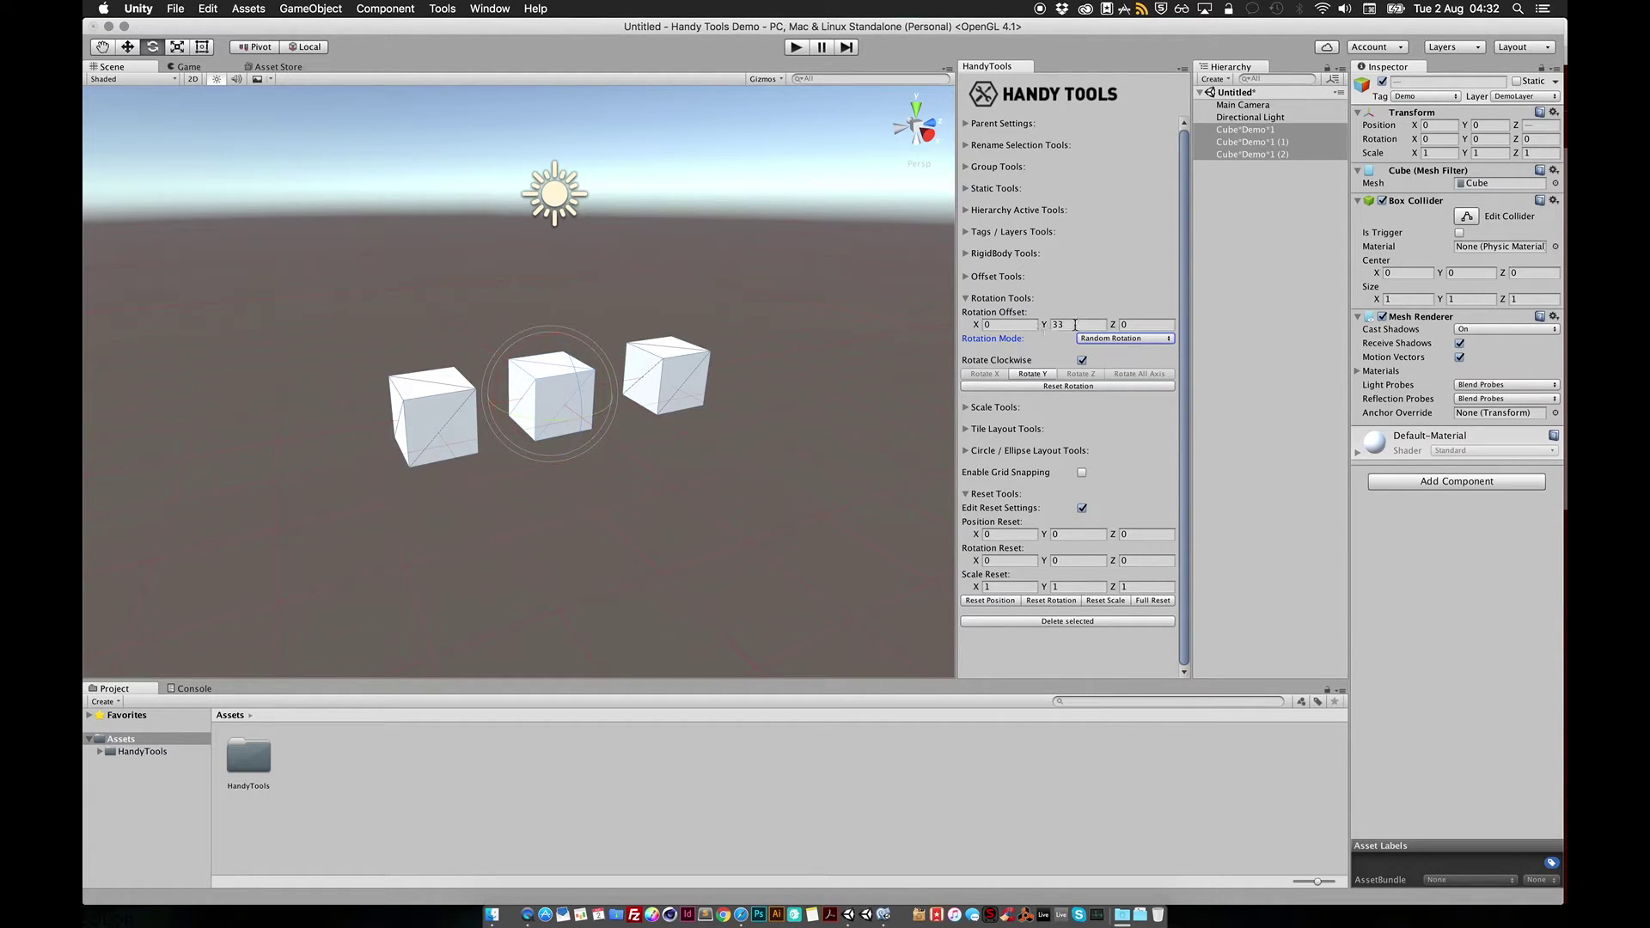
{"action": "left_click", "coordinate": [1035, 376]}
{"action": "left_click", "coordinate": [1035, 375]}
{"action": "left_click", "coordinate": [1035, 375]}
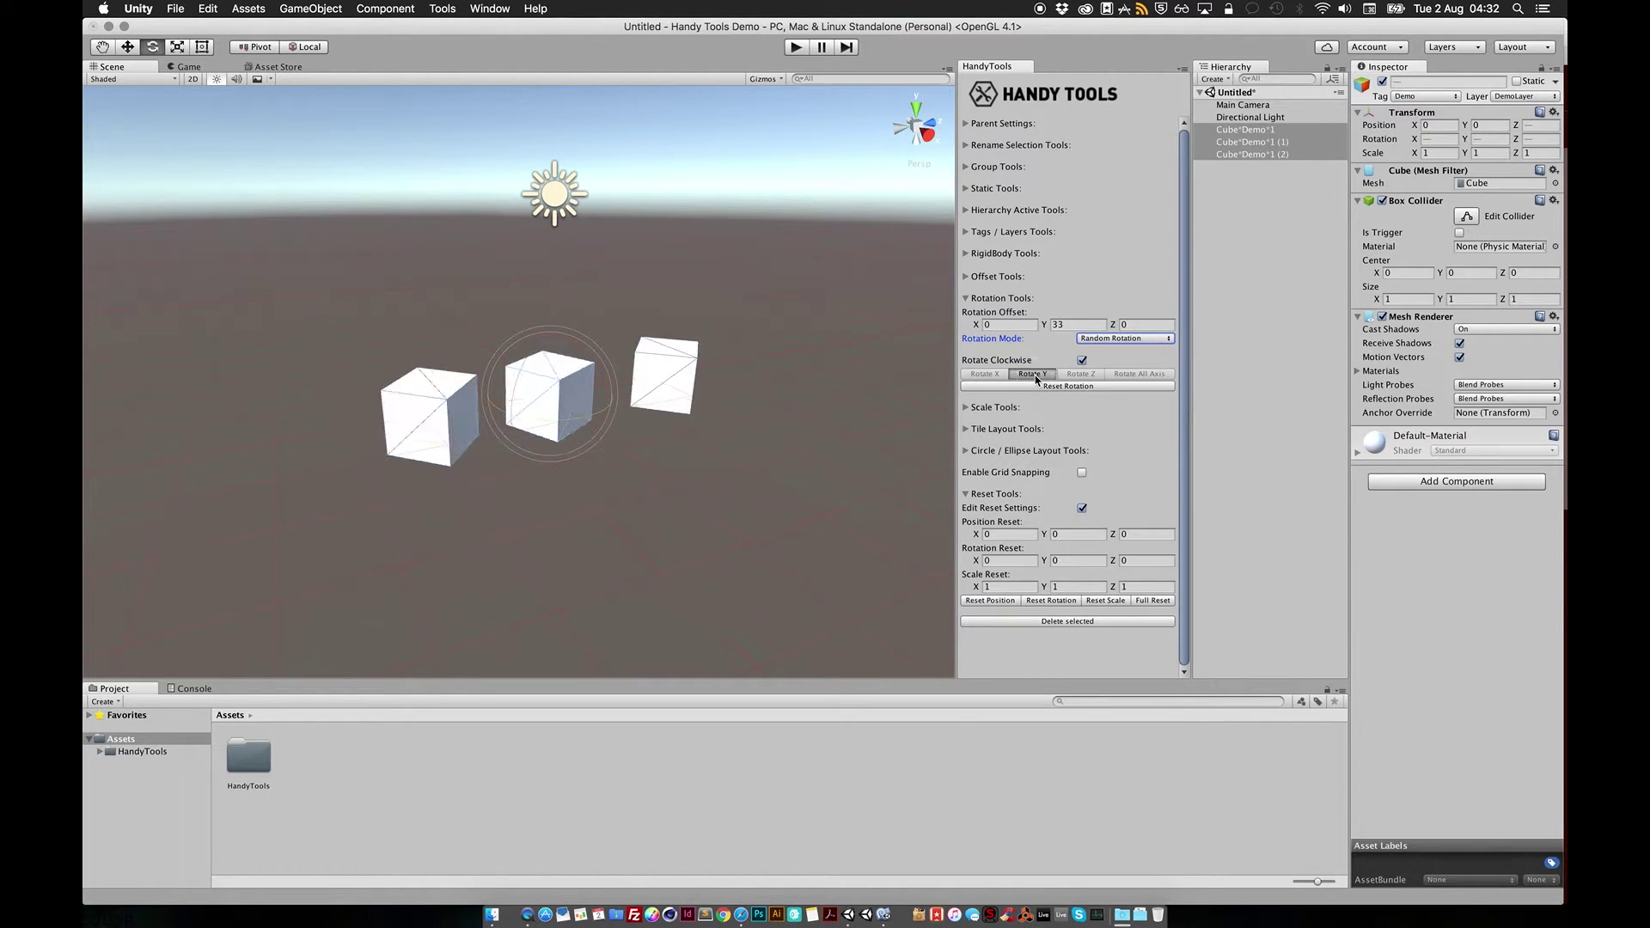
{"action": "left_click", "coordinate": [1035, 376]}
{"action": "left_click", "coordinate": [1036, 376]}
{"action": "left_click", "coordinate": [1036, 377]}
{"action": "left_click", "coordinate": [1036, 376]}
{"action": "left_click", "coordinate": [1036, 377]}
{"action": "left_click", "coordinate": [1036, 377]}
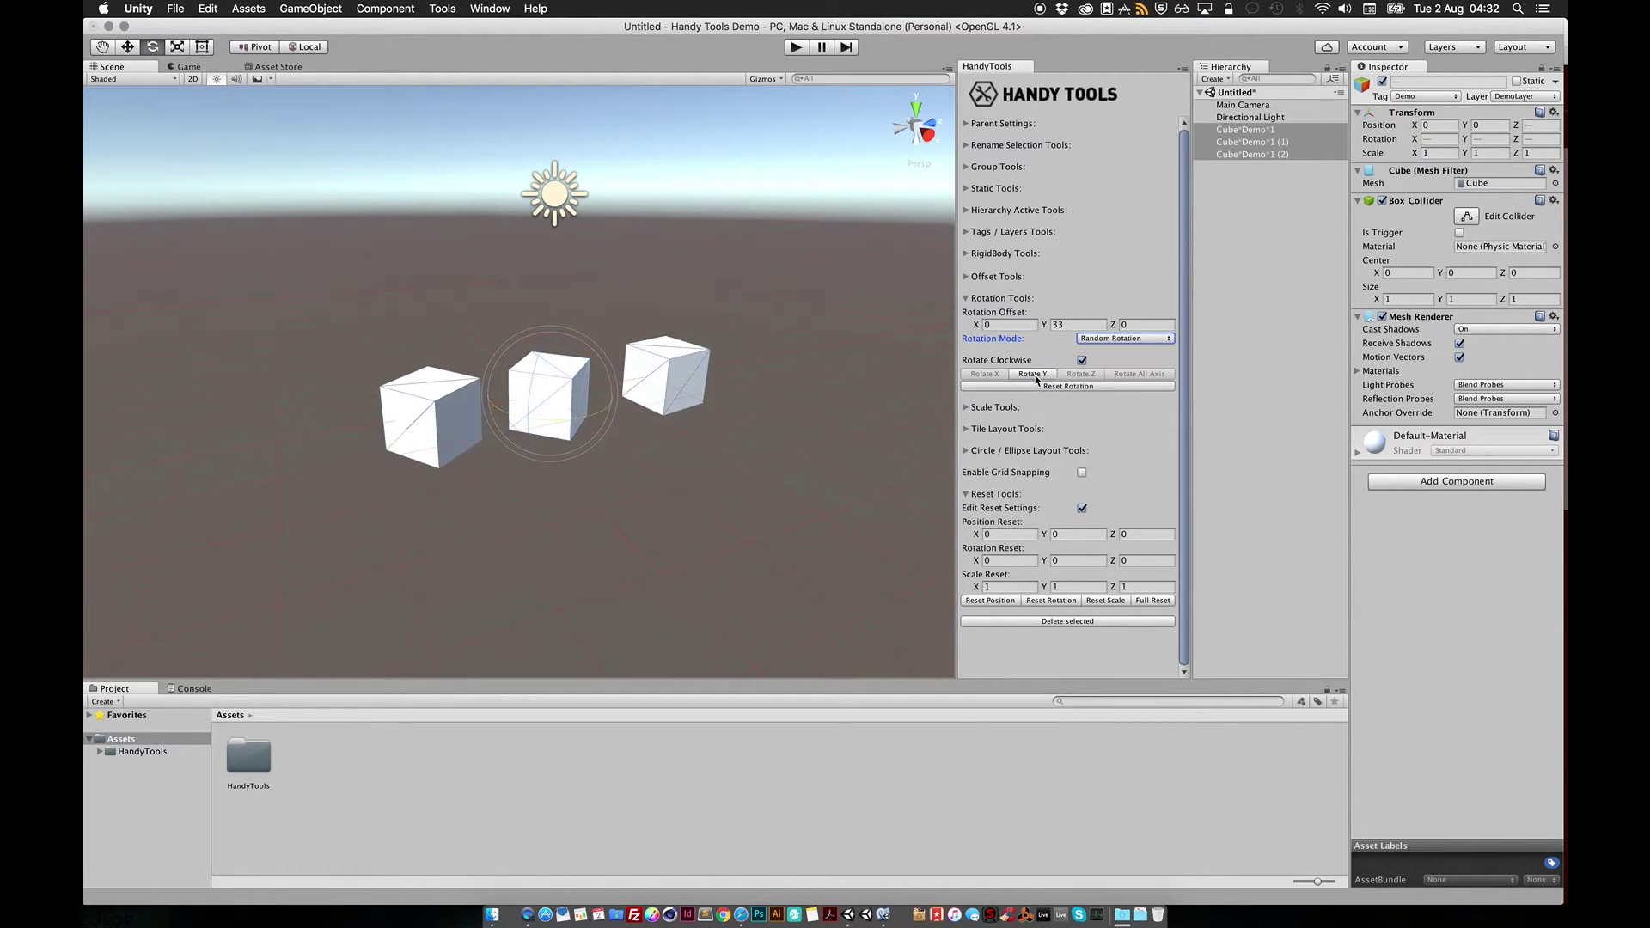
Switch Rotation Mode to Snap Random Rotation and set the Y rotation offset to 45.
{"action": "left_click", "coordinate": [1037, 378]}
{"action": "left_click", "coordinate": [1037, 377]}
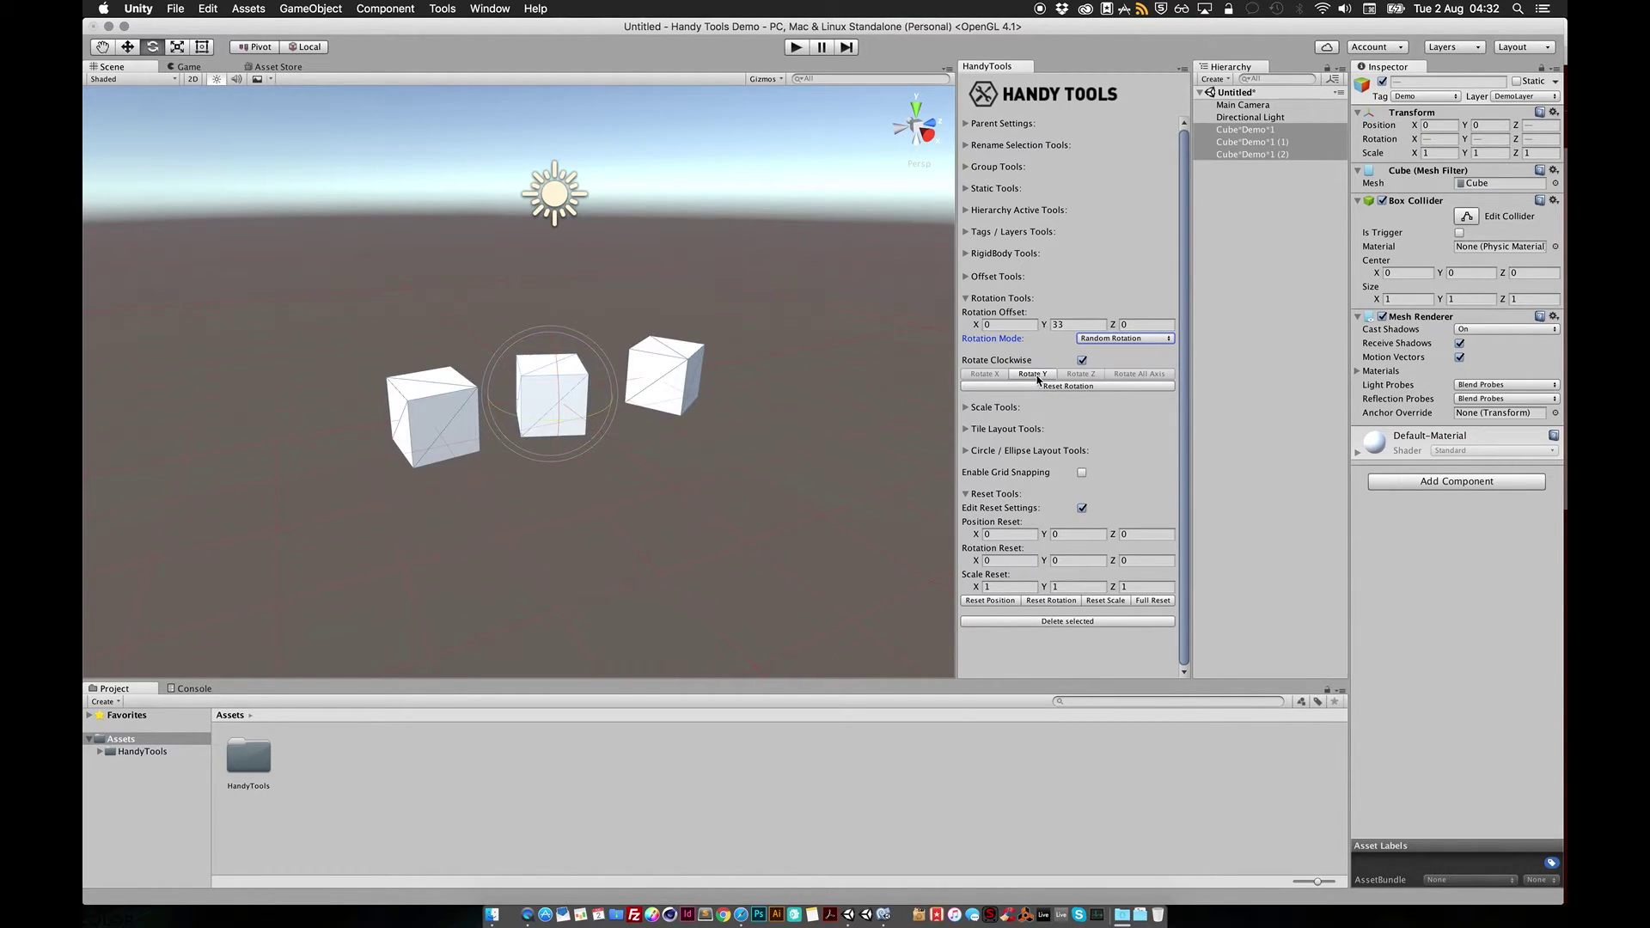
{"action": "left_click", "coordinate": [1133, 338]}
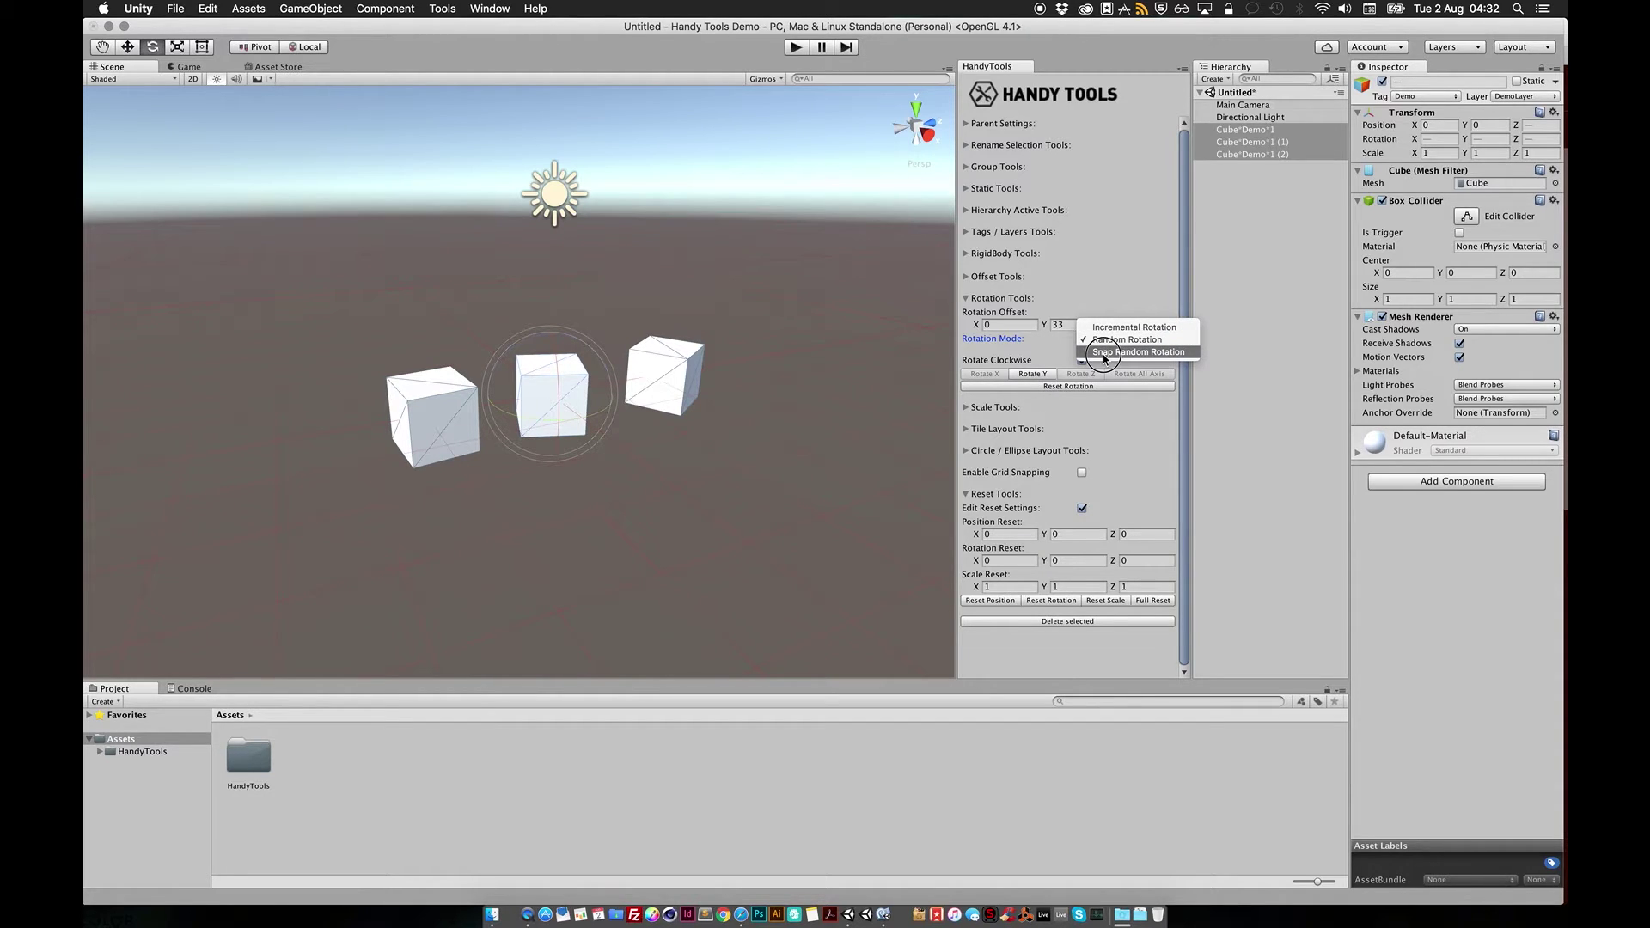
{"action": "left_click", "coordinate": [1105, 354]}
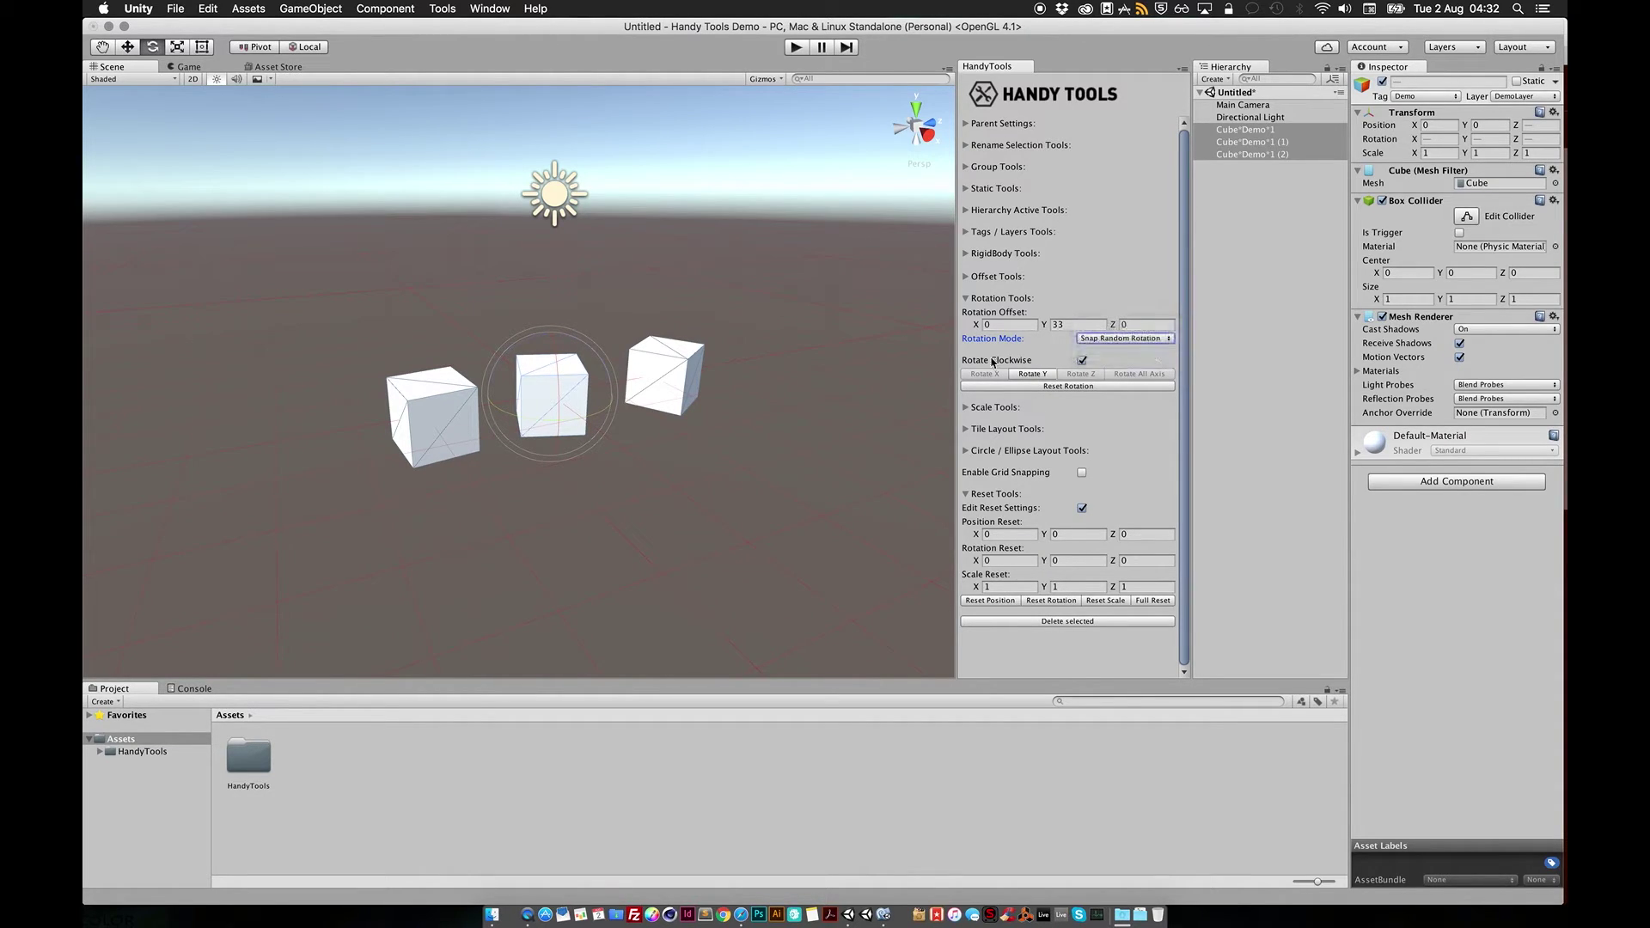
{"action": "left_click", "coordinate": [1082, 325]}
{"action": "type", "text": "45"}
Snap the cubes to new random Y rotations in 45° steps thirteen times.
{"action": "left_click", "coordinate": [1040, 375]}
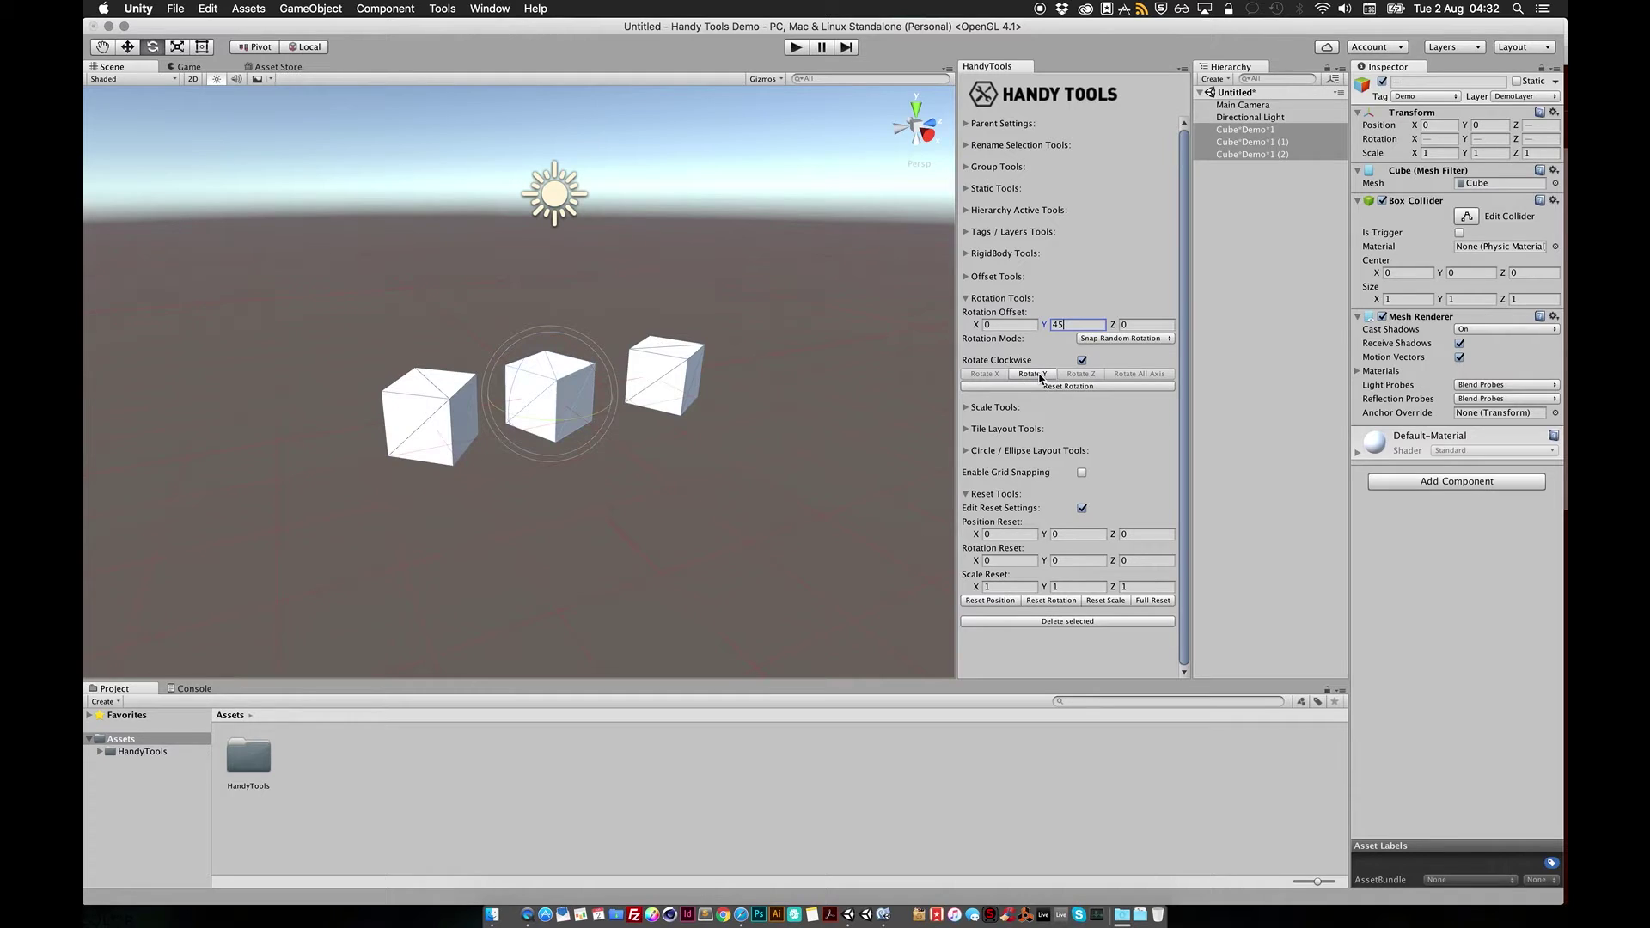
{"action": "left_click", "coordinate": [1041, 376]}
{"action": "left_click", "coordinate": [1040, 376]}
{"action": "left_click", "coordinate": [1040, 376]}
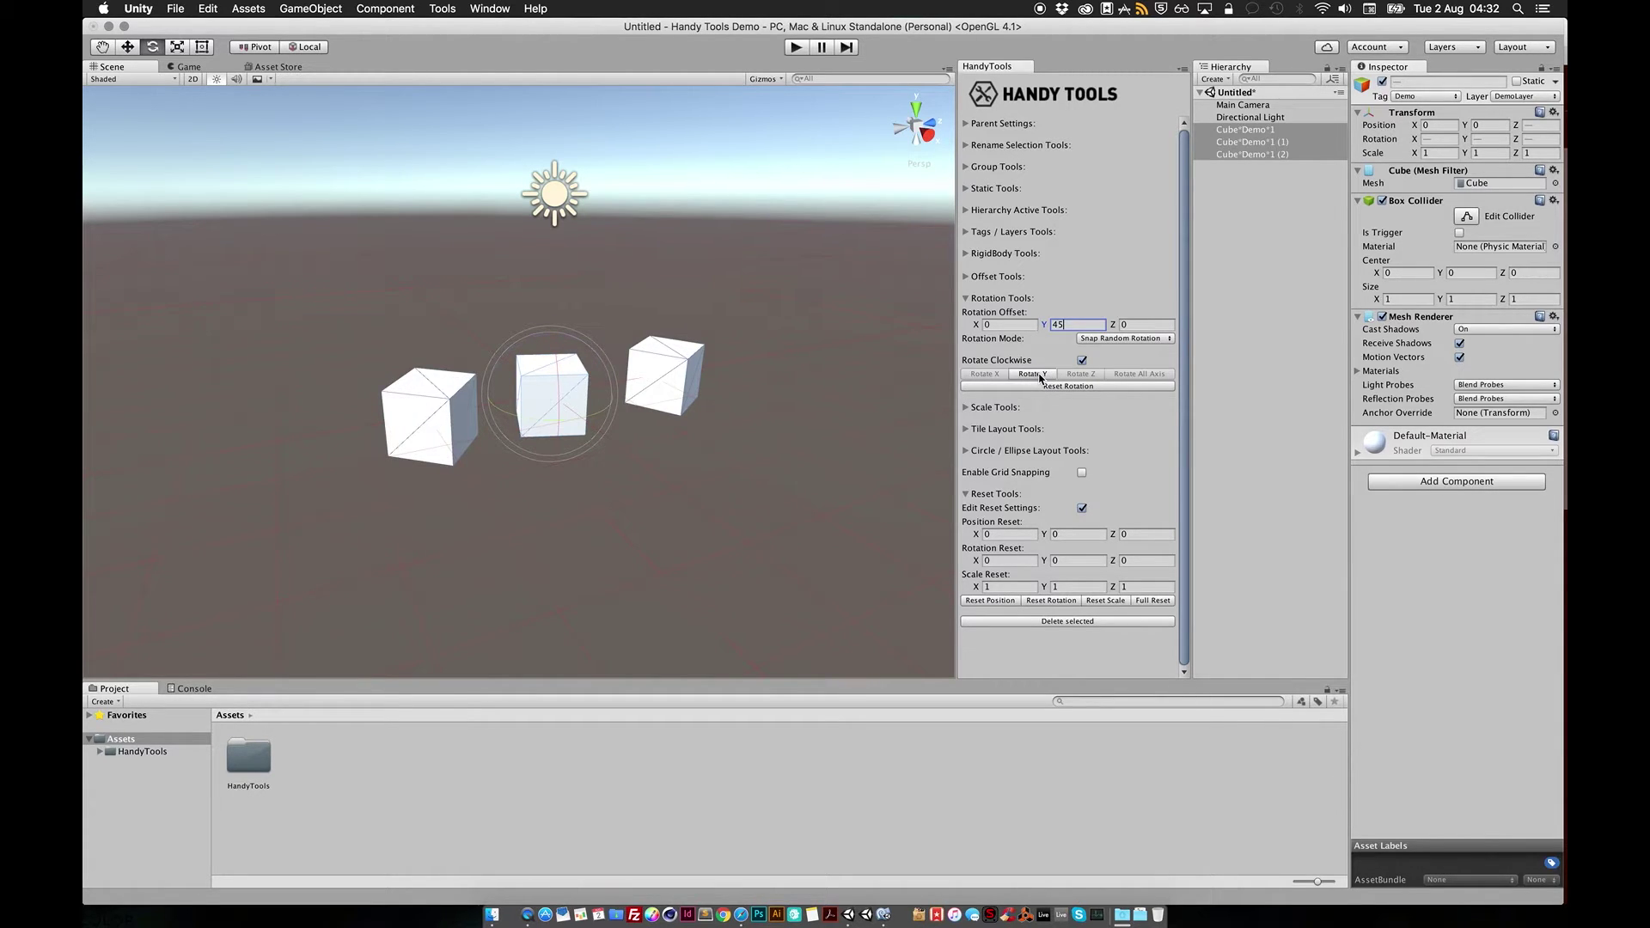
{"action": "left_click", "coordinate": [1040, 376]}
{"action": "left_click", "coordinate": [1041, 376]}
{"action": "left_click", "coordinate": [1040, 375]}
{"action": "left_click", "coordinate": [1040, 376]}
{"action": "left_click", "coordinate": [1040, 375]}
{"action": "left_click", "coordinate": [1040, 375]}
{"action": "left_click", "coordinate": [1040, 376]}
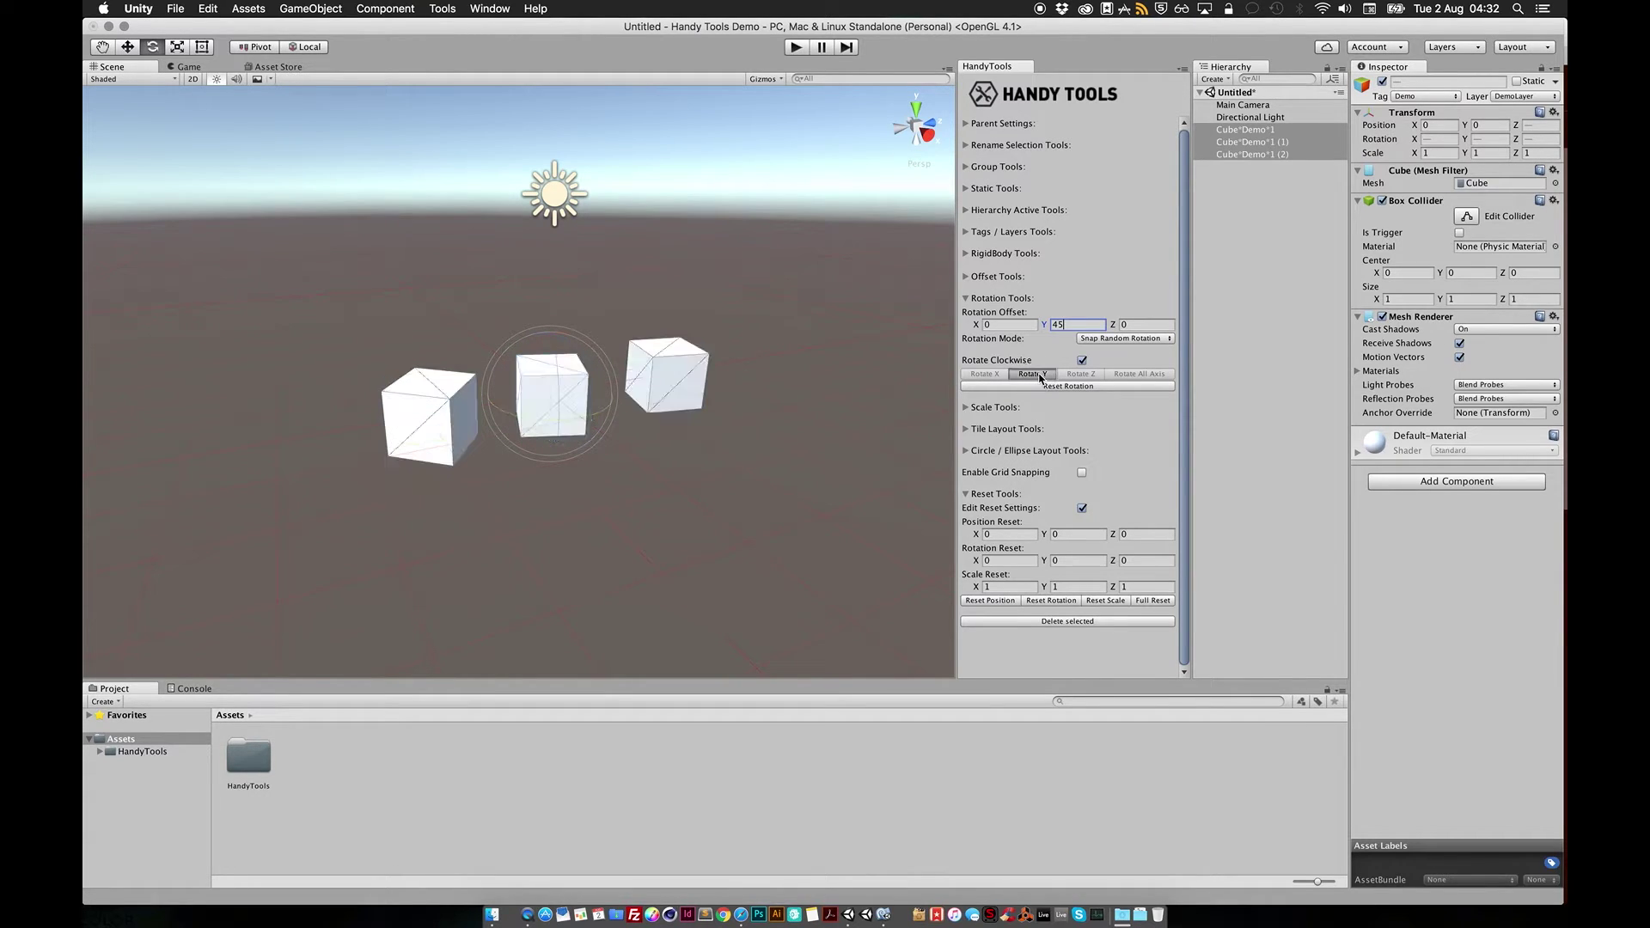
{"action": "left_click", "coordinate": [1040, 376]}
{"action": "left_click", "coordinate": [1040, 375]}
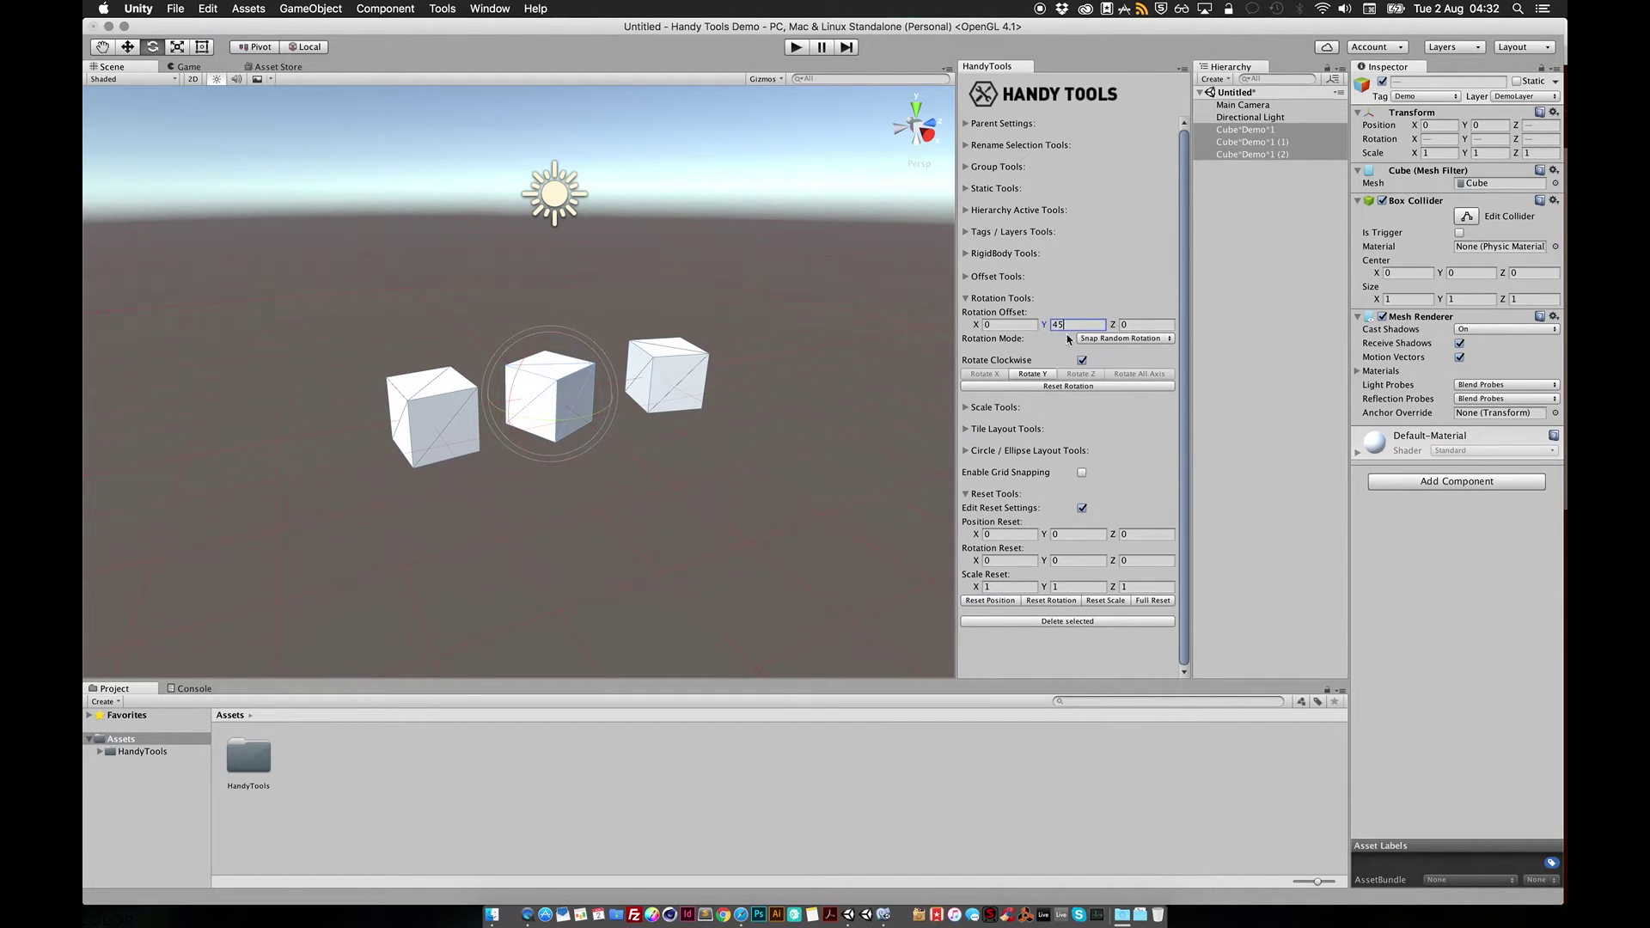
Reset the cubes' rotation to zero, then rotate them to four new snapped Y angles.
{"action": "left_click", "coordinate": [1051, 386]}
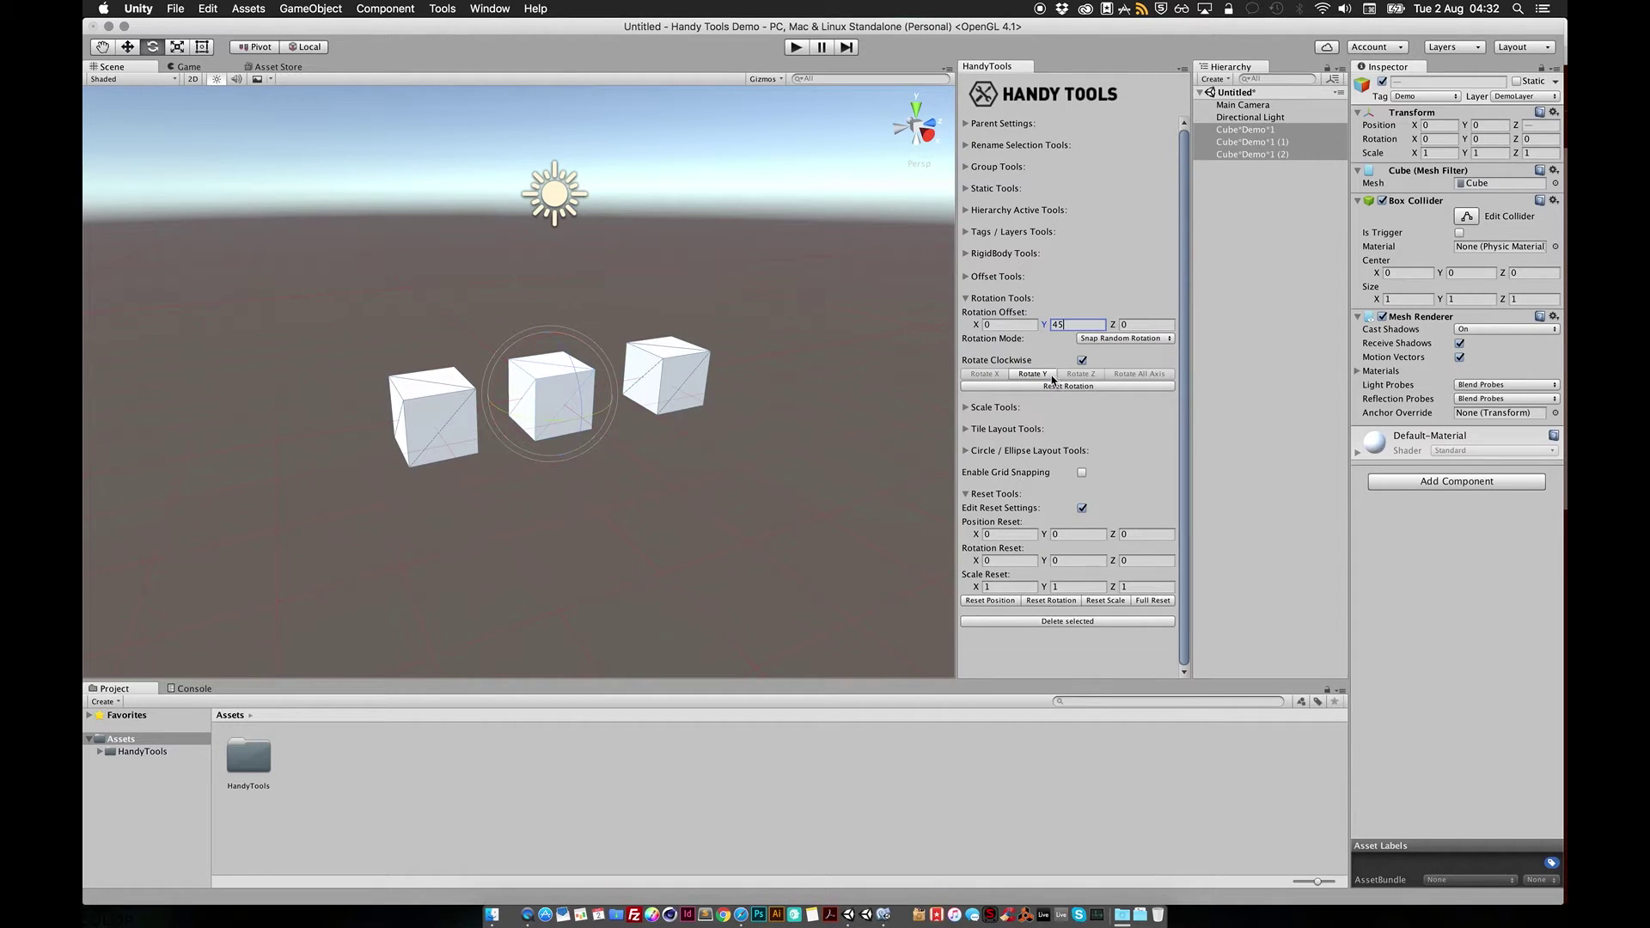
{"action": "left_click", "coordinate": [1049, 377]}
{"action": "left_click", "coordinate": [1049, 376]}
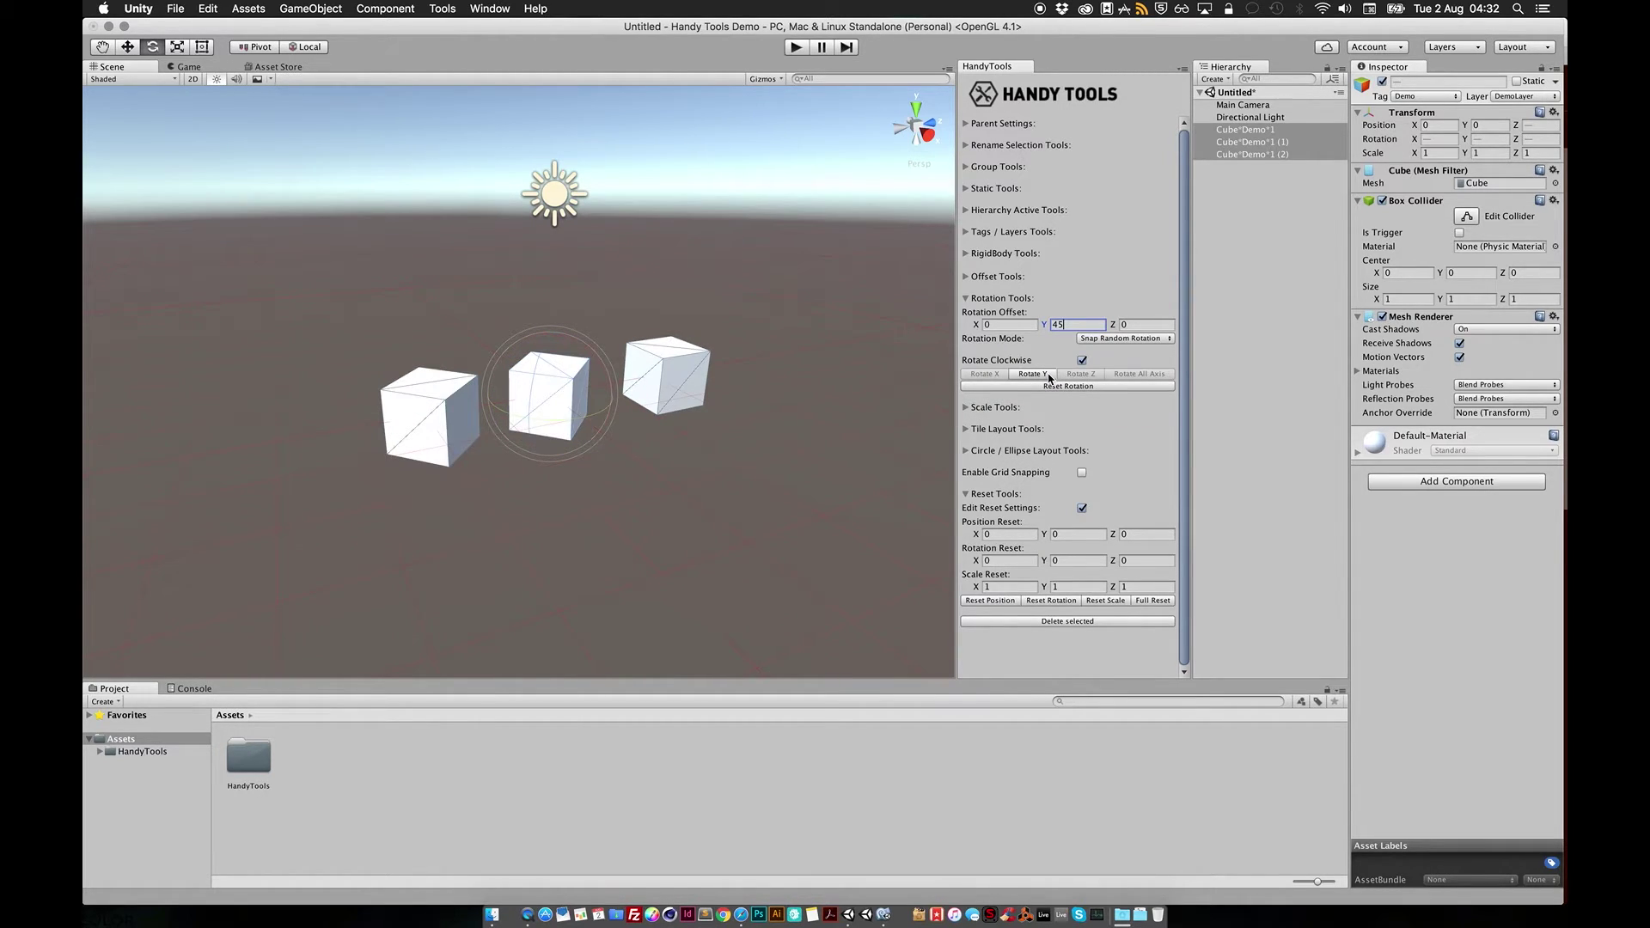
{"action": "left_click", "coordinate": [1048, 377]}
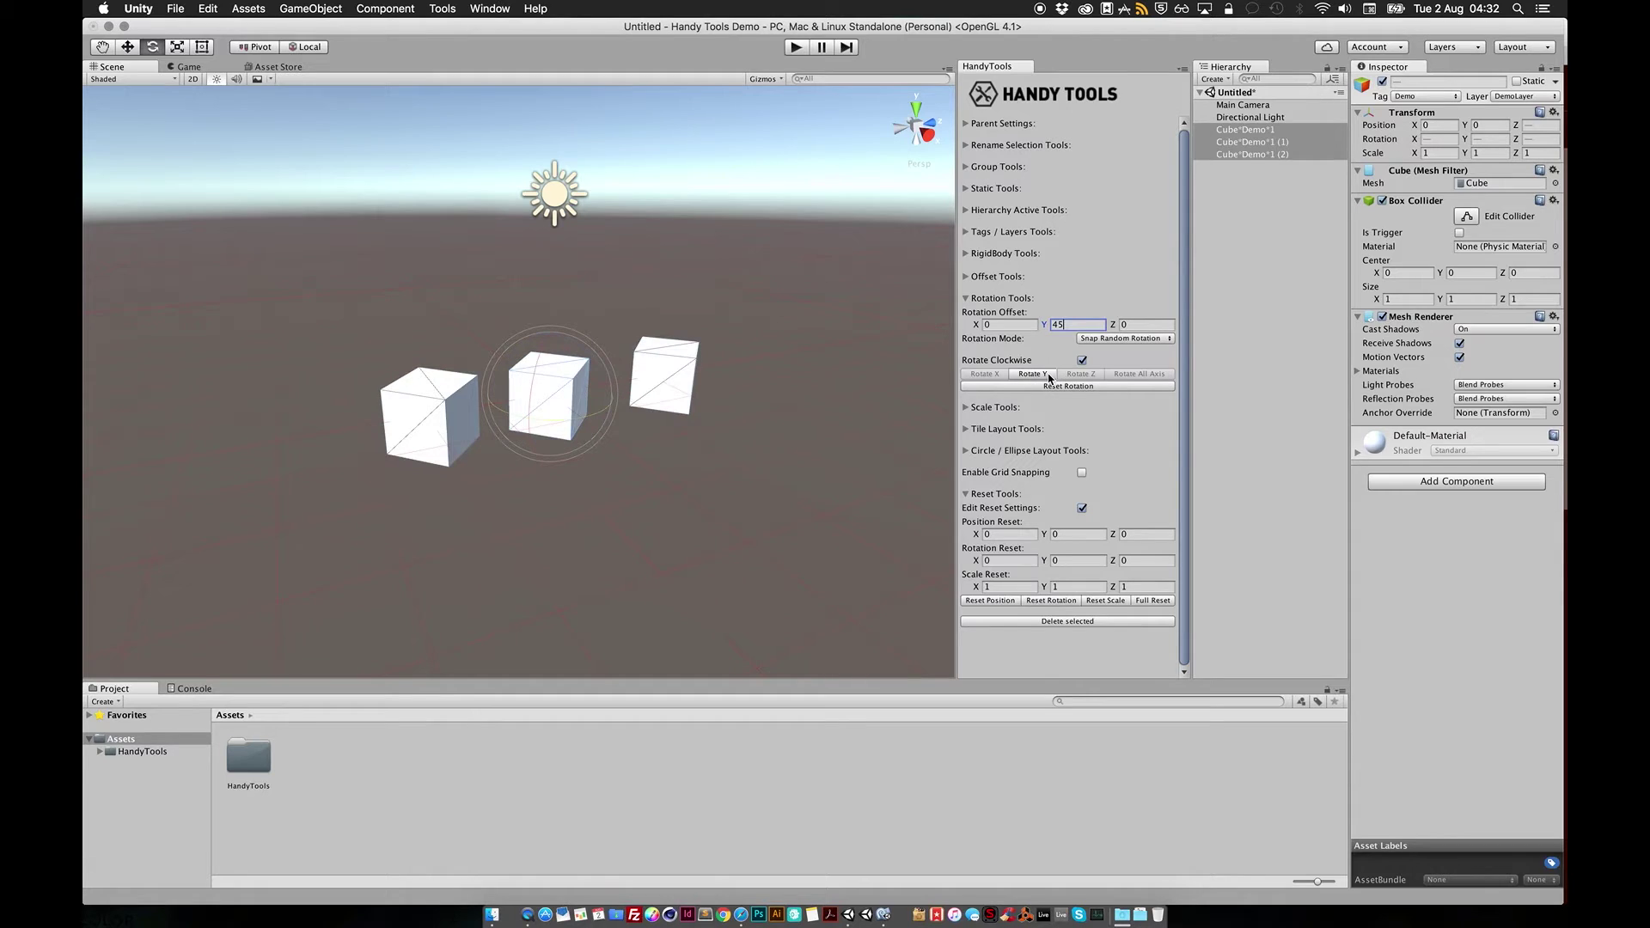
{"action": "left_click", "coordinate": [1049, 376]}
{"action": "left_click", "coordinate": [1049, 376]}
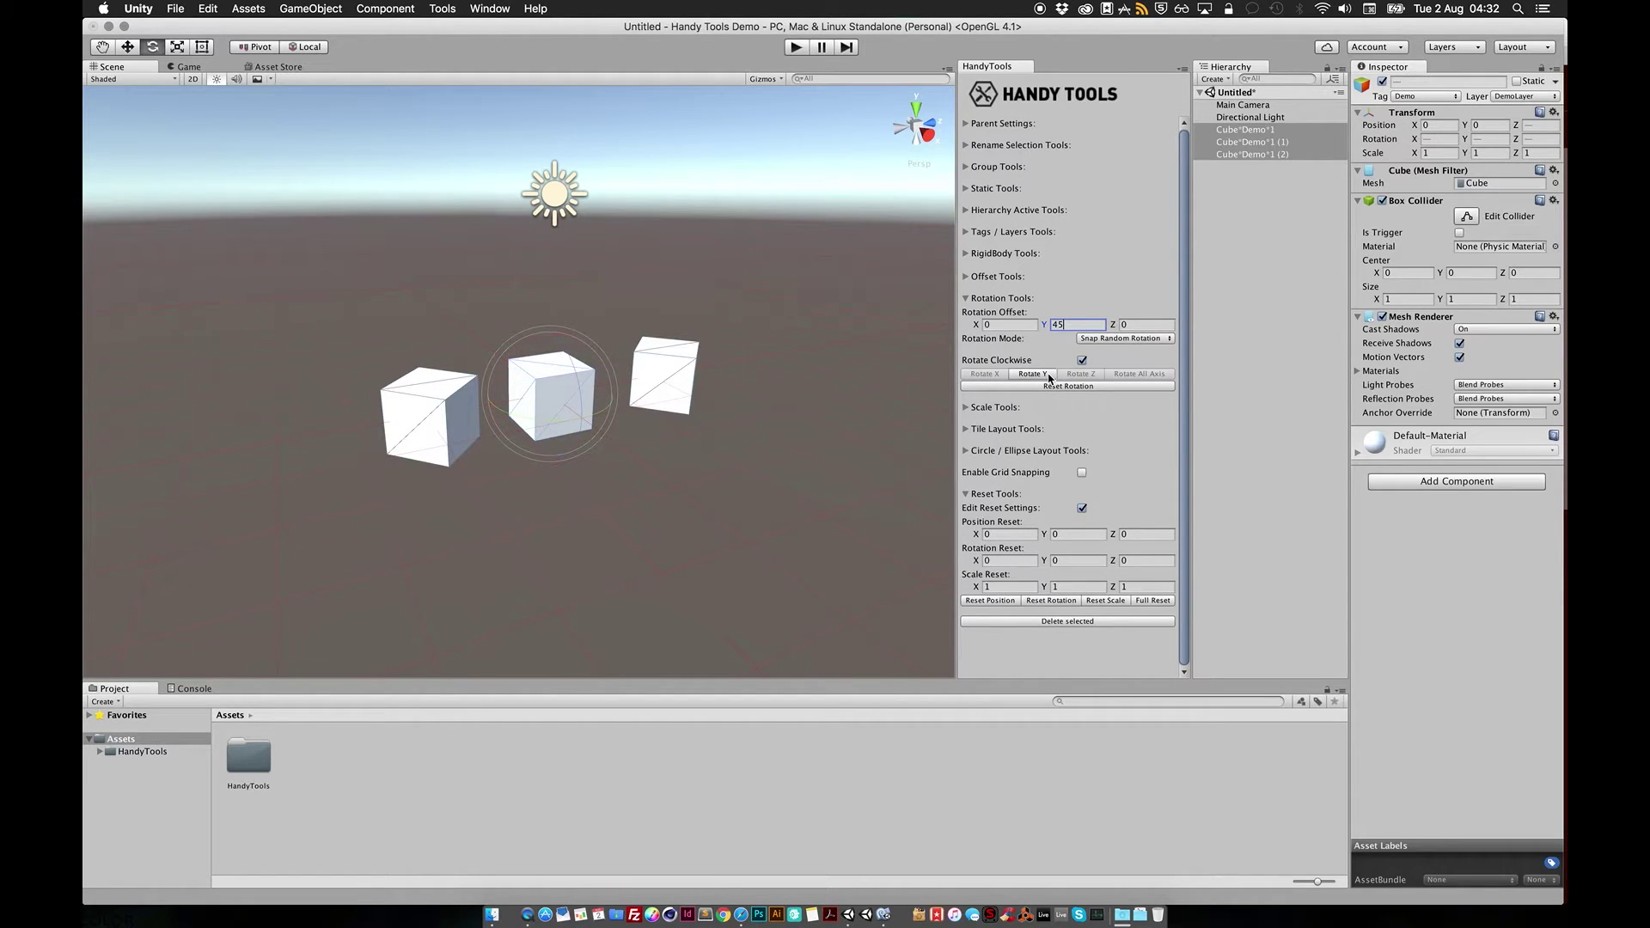
{"action": "left_click_drag", "start_coordinate": [711, 416], "coordinate": [860, 361], "text": "alt"}
In Scale Tools, scale the cubes to 2 on X, 5 on Y and 3 on Z.
{"action": "left_click", "coordinate": [999, 298]}
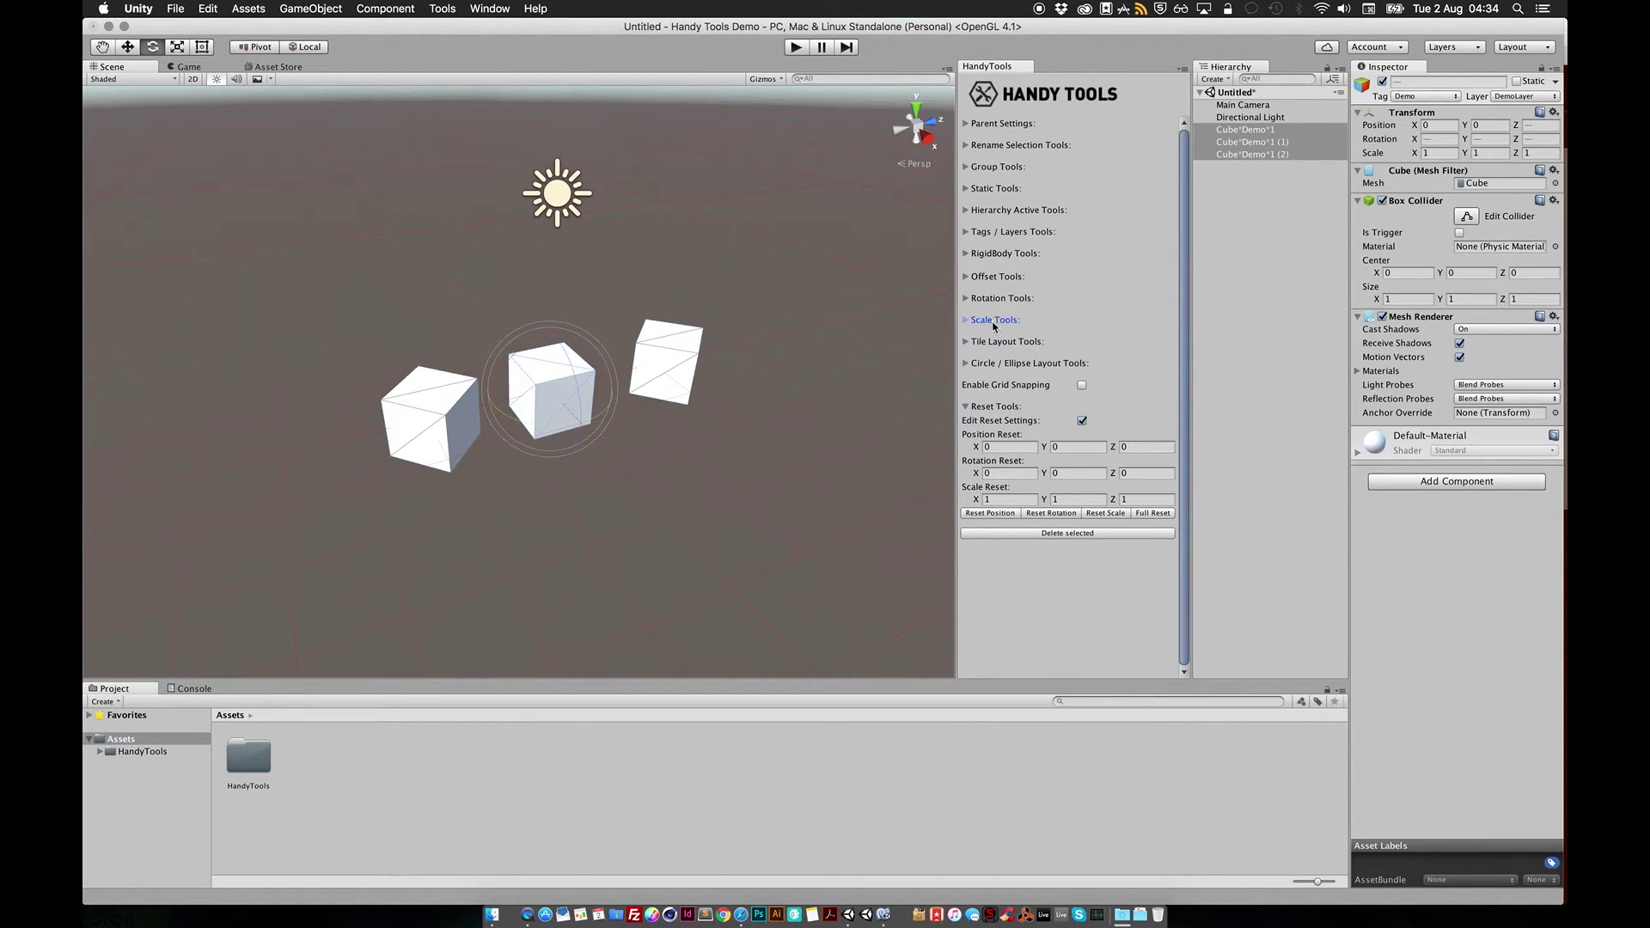
{"action": "left_click", "coordinate": [995, 319]}
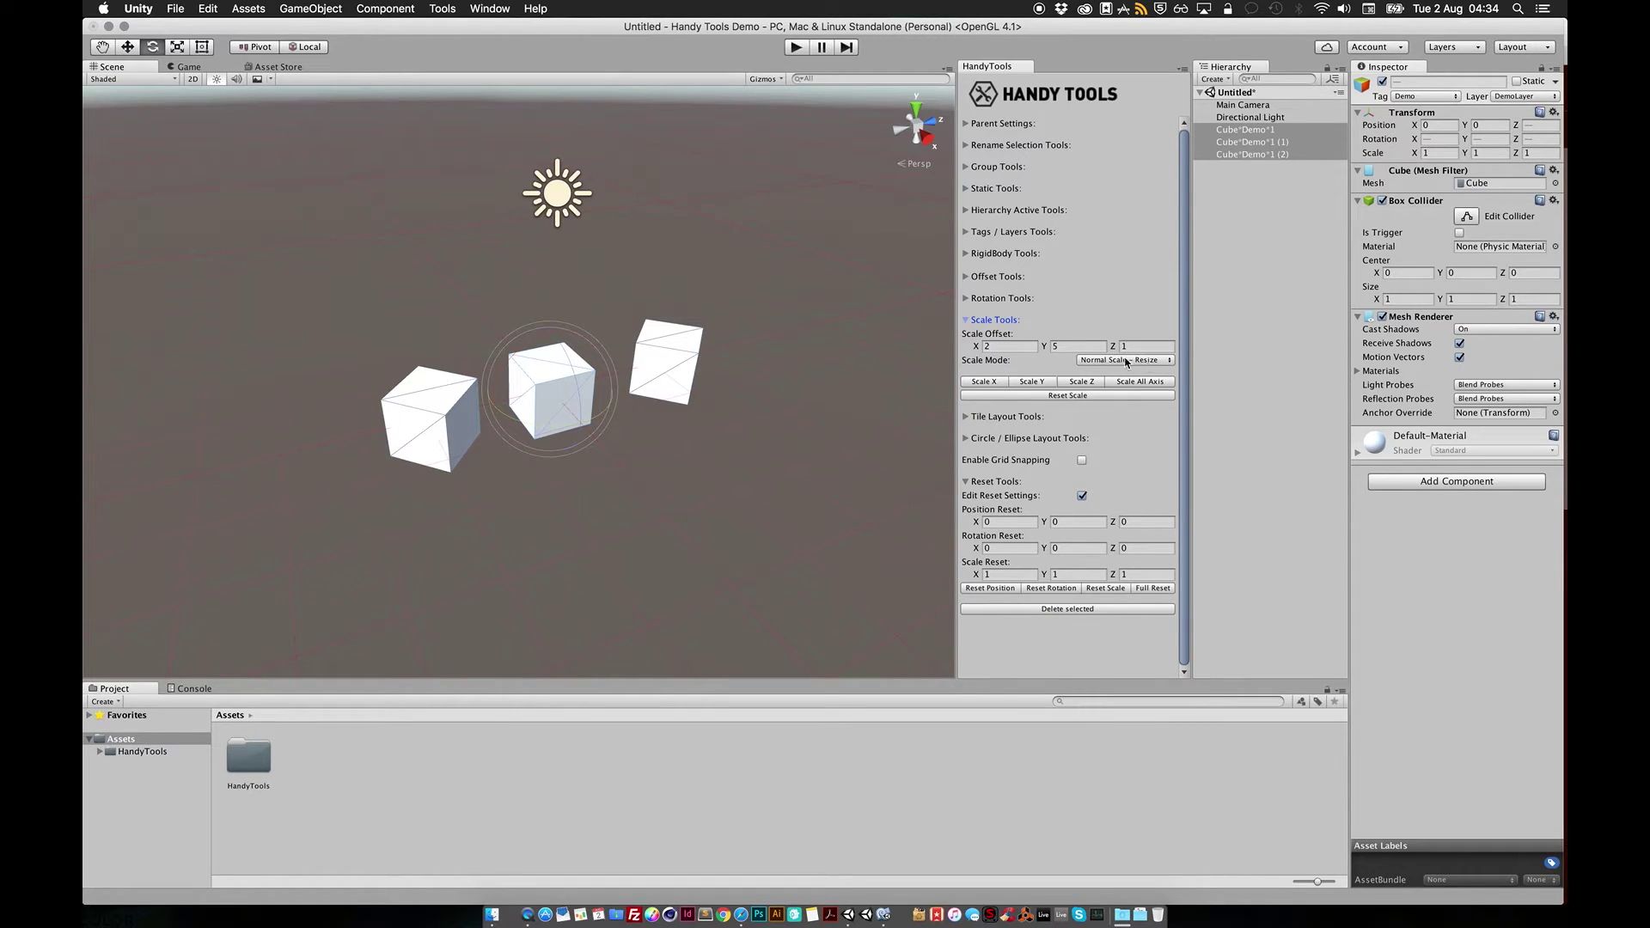
{"action": "left_click", "coordinate": [1012, 347]}
{"action": "left_click", "coordinate": [984, 383]}
{"action": "left_click", "coordinate": [1032, 384]}
{"action": "left_click", "coordinate": [1089, 385]}
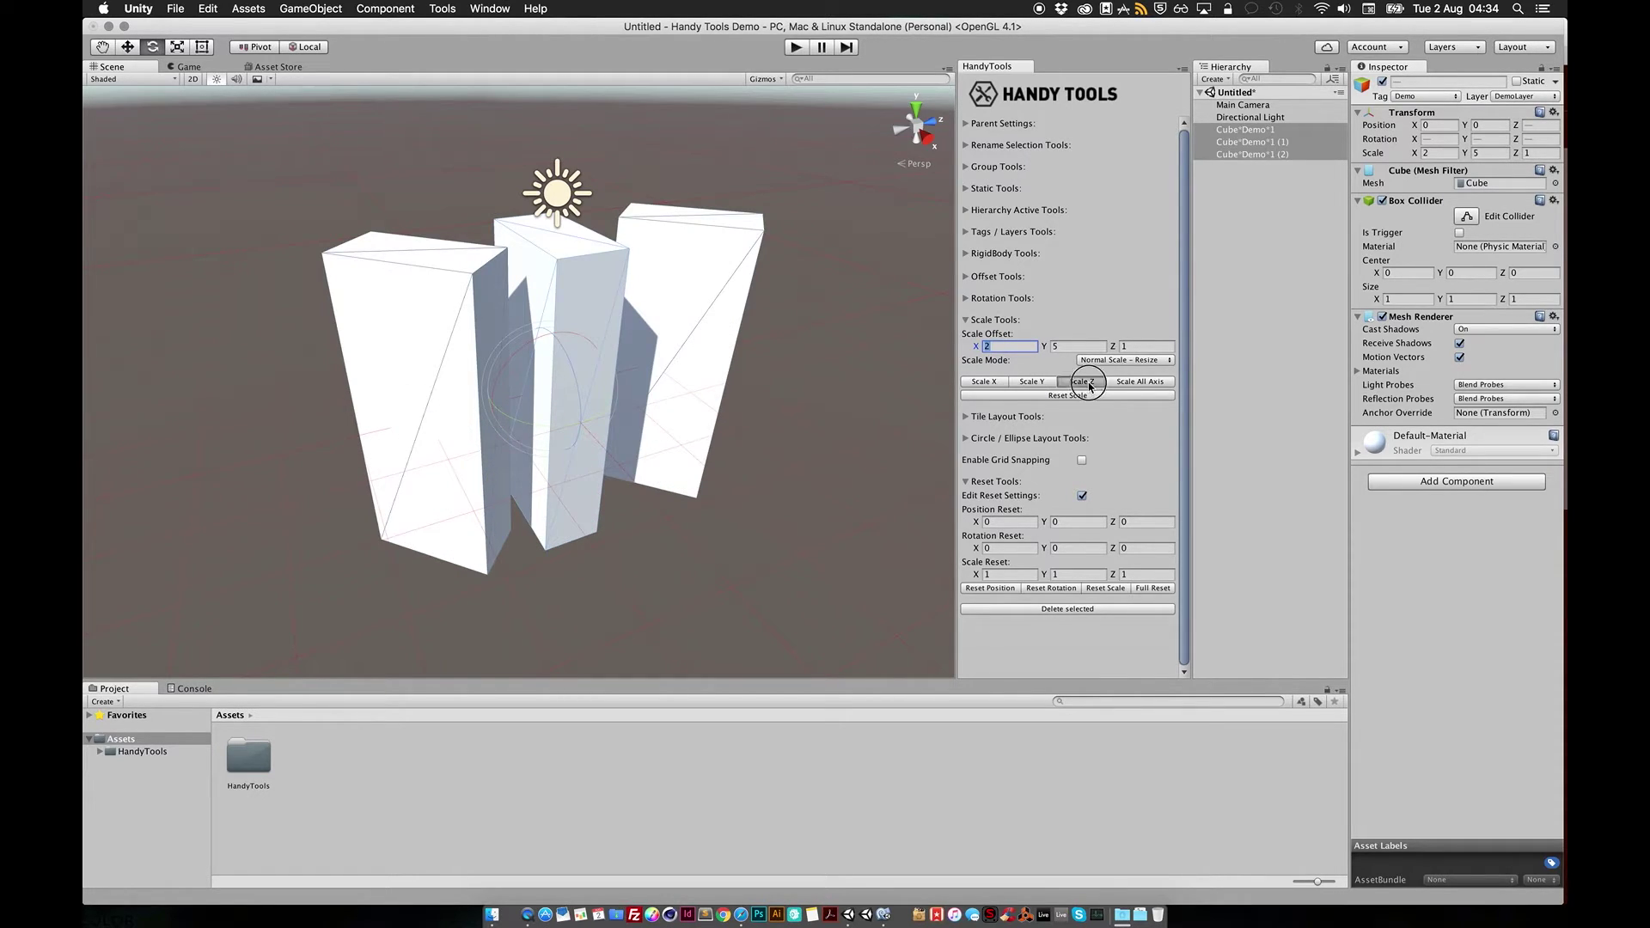
{"action": "left_click", "coordinate": [1127, 346]}
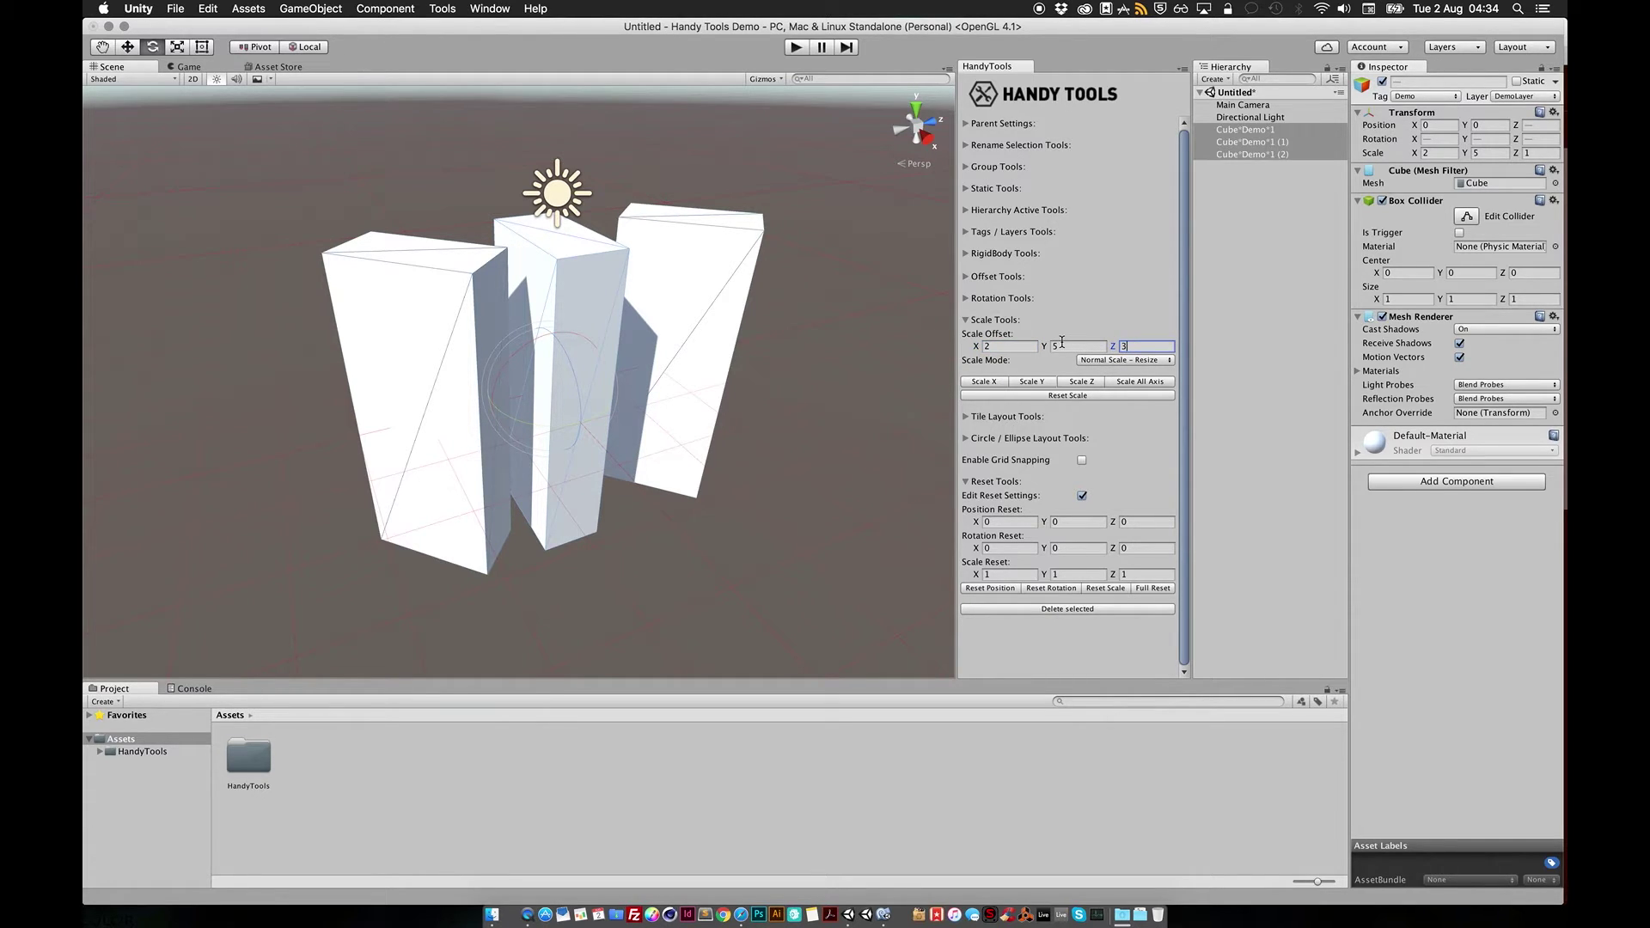
{"action": "type", "text": "3"}
{"action": "left_click", "coordinate": [1073, 381]}
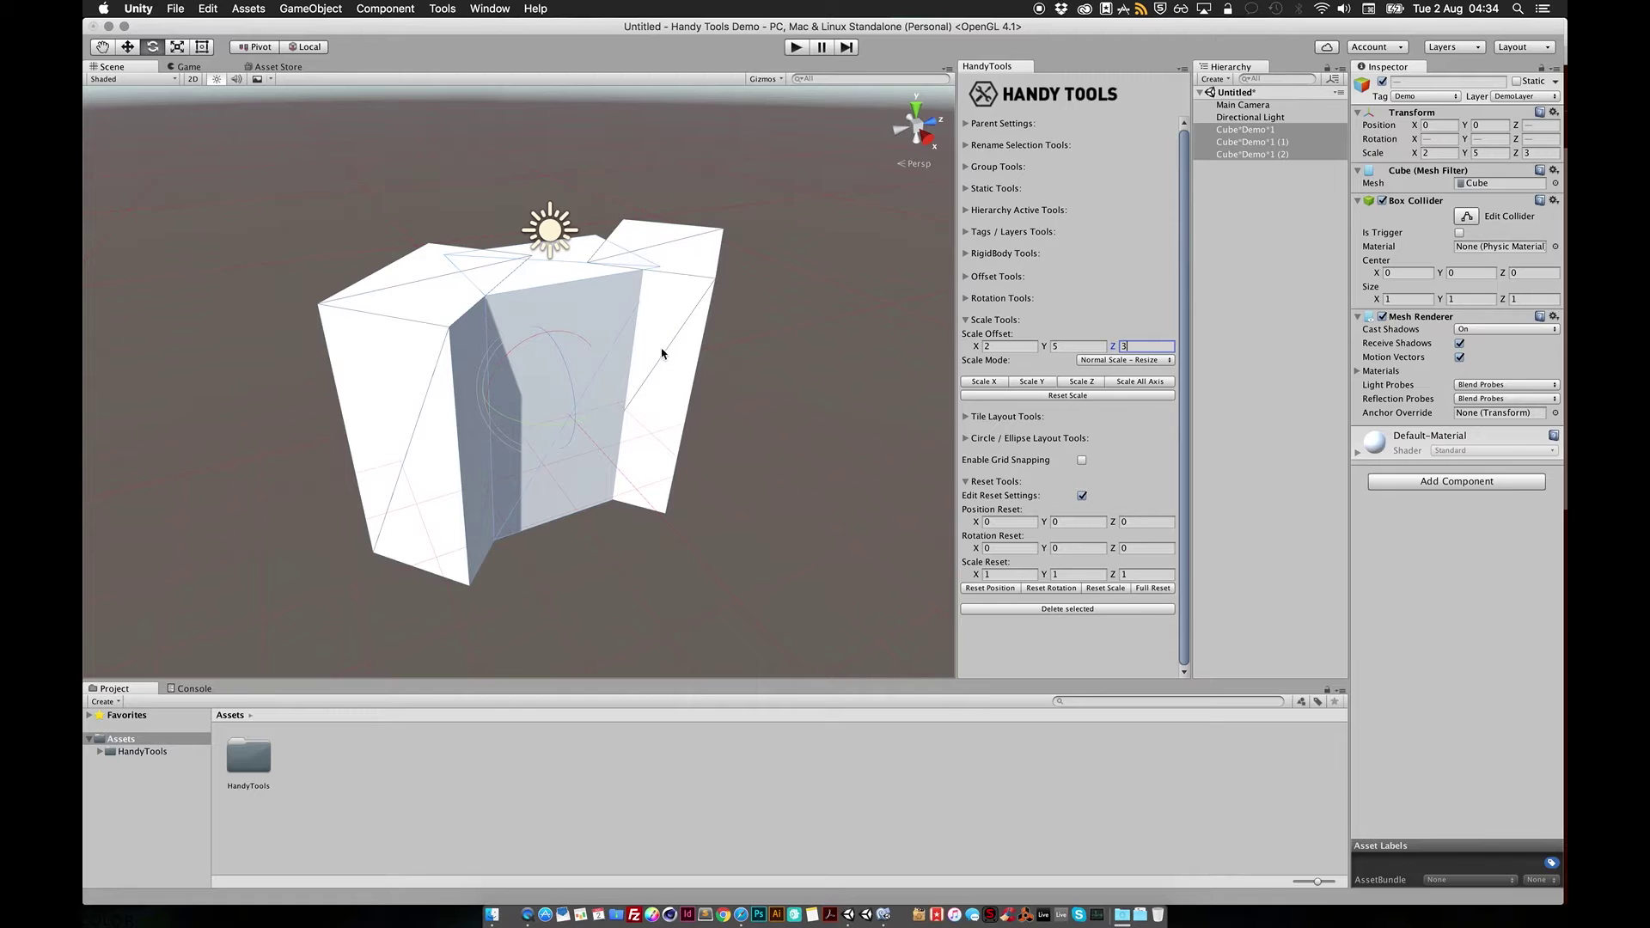
Orbit around the stretched cubes and set Scale Mode to Random Uniform Scale.
{"action": "left_click_drag", "start_coordinate": [667, 353], "coordinate": [553, 368], "text": "alt"}
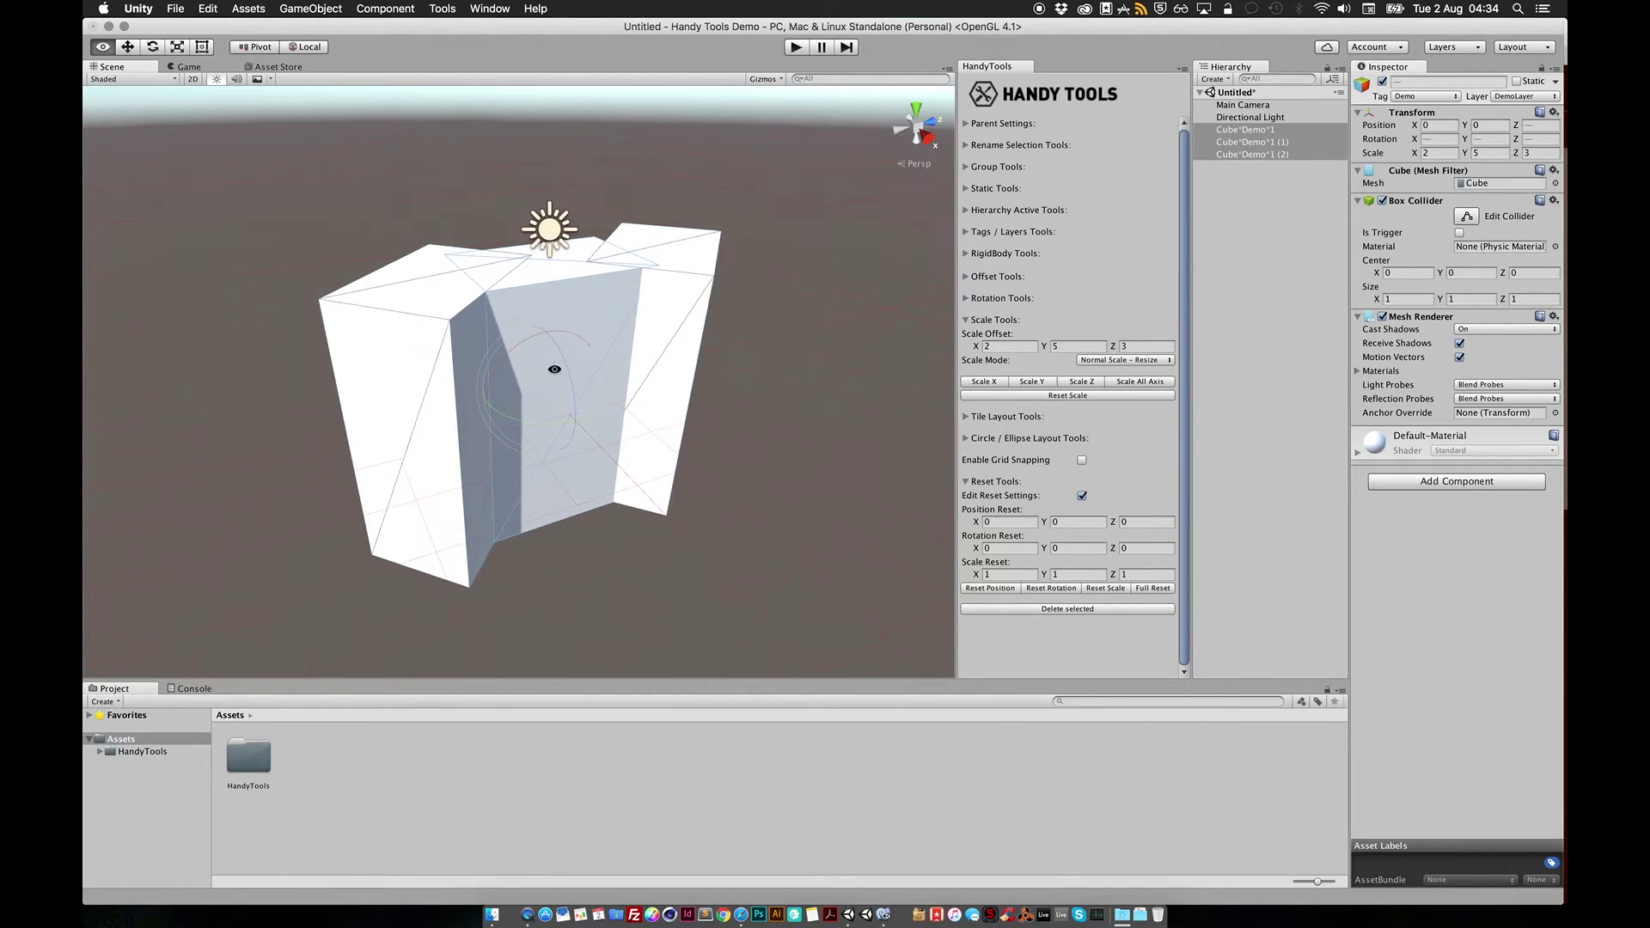
{"action": "left_click_drag", "start_coordinate": [460, 395], "coordinate": [467, 414], "text": "alt"}
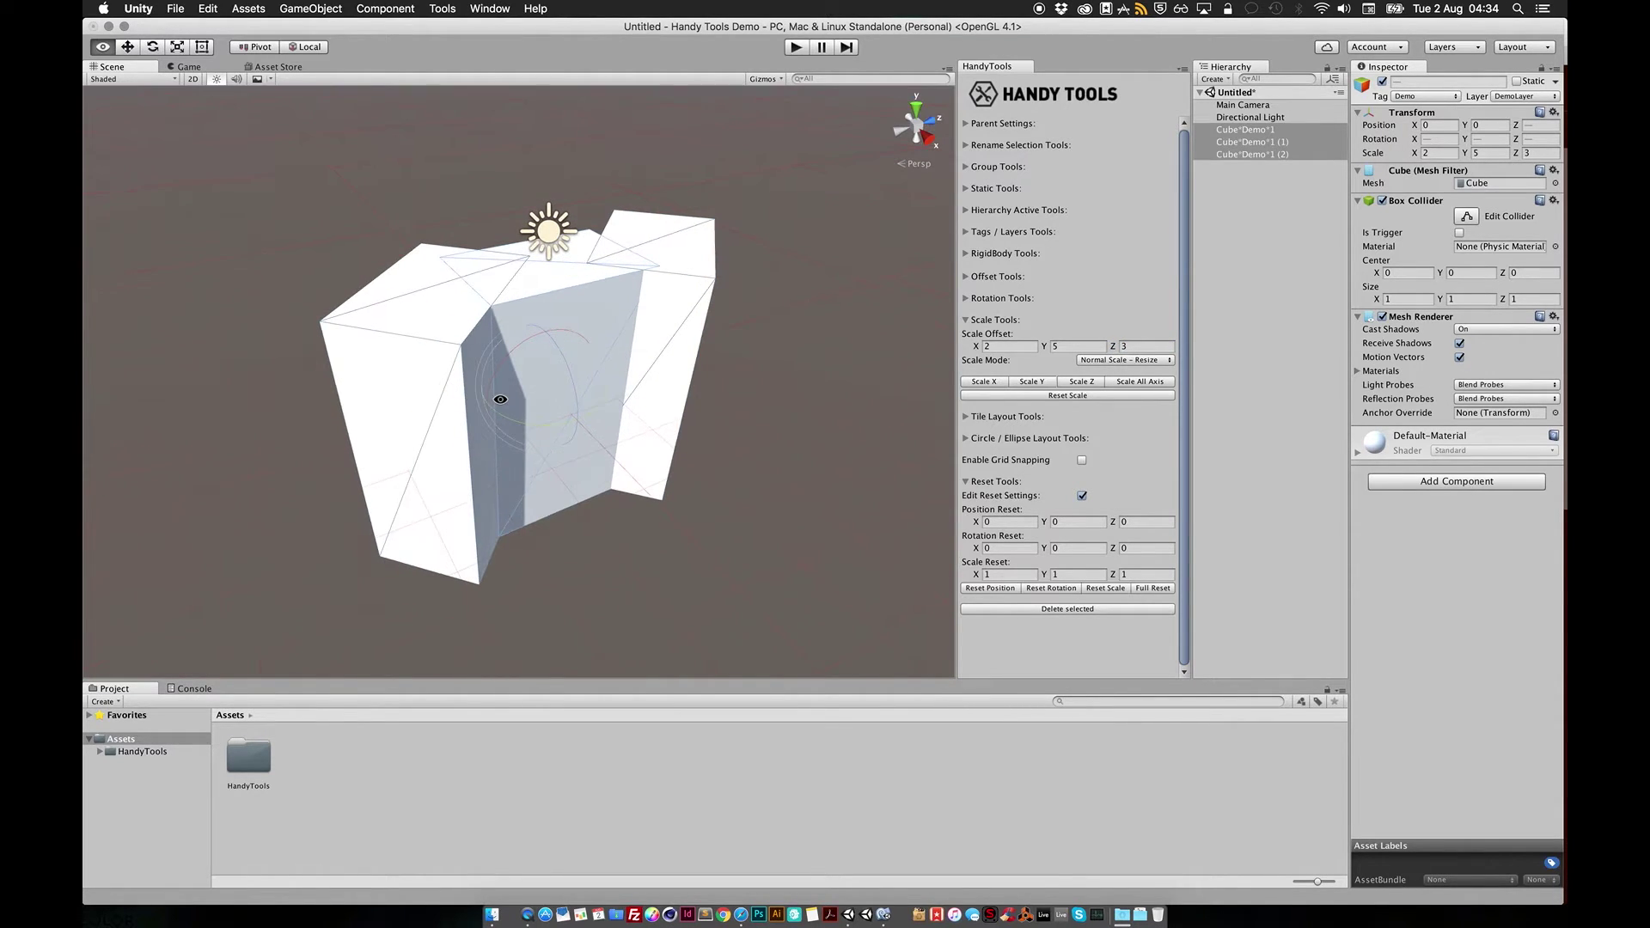
{"action": "left_click", "coordinate": [1126, 361]}
{"action": "left_click", "coordinate": [1136, 374]}
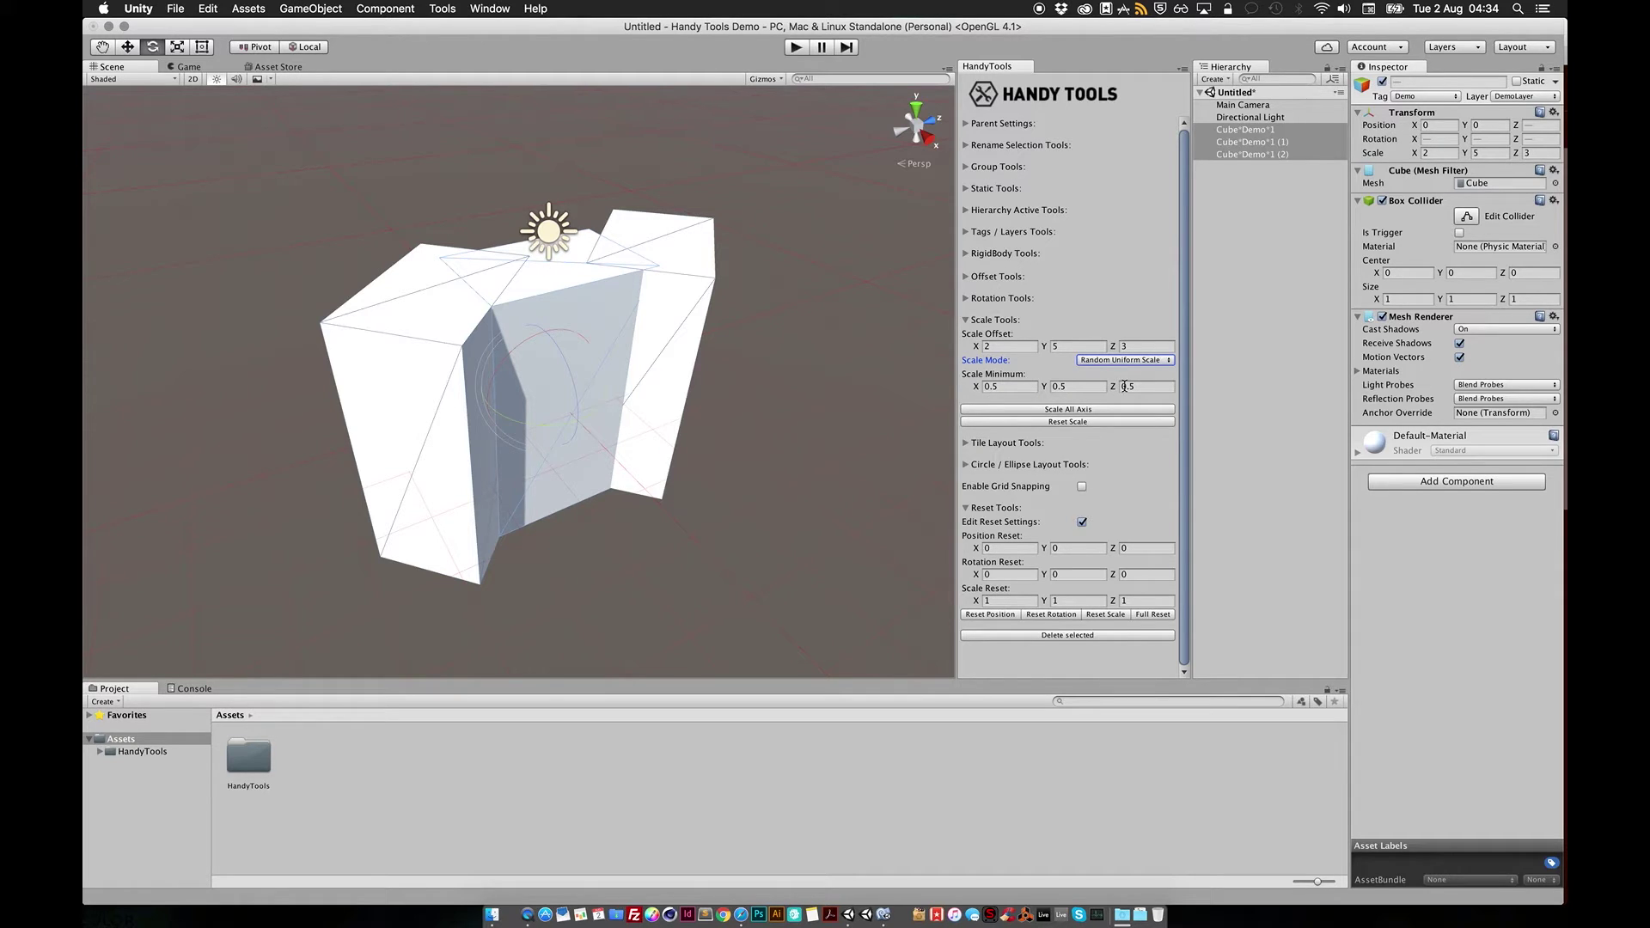
Inspect the minimum scale values and the X, Y and Z scale offset values.
{"action": "left_click", "coordinate": [1004, 387]}
{"action": "left_click", "coordinate": [1052, 389]}
{"action": "left_click", "coordinate": [1014, 346]}
{"action": "left_click", "coordinate": [1072, 347]}
{"action": "left_click", "coordinate": [1138, 347]}
Reset the cubes' scale, then reroll random uniform sizes repeatedly with Scale All Axis.
{"action": "left_click", "coordinate": [1094, 422]}
{"action": "left_click", "coordinate": [1090, 410]}
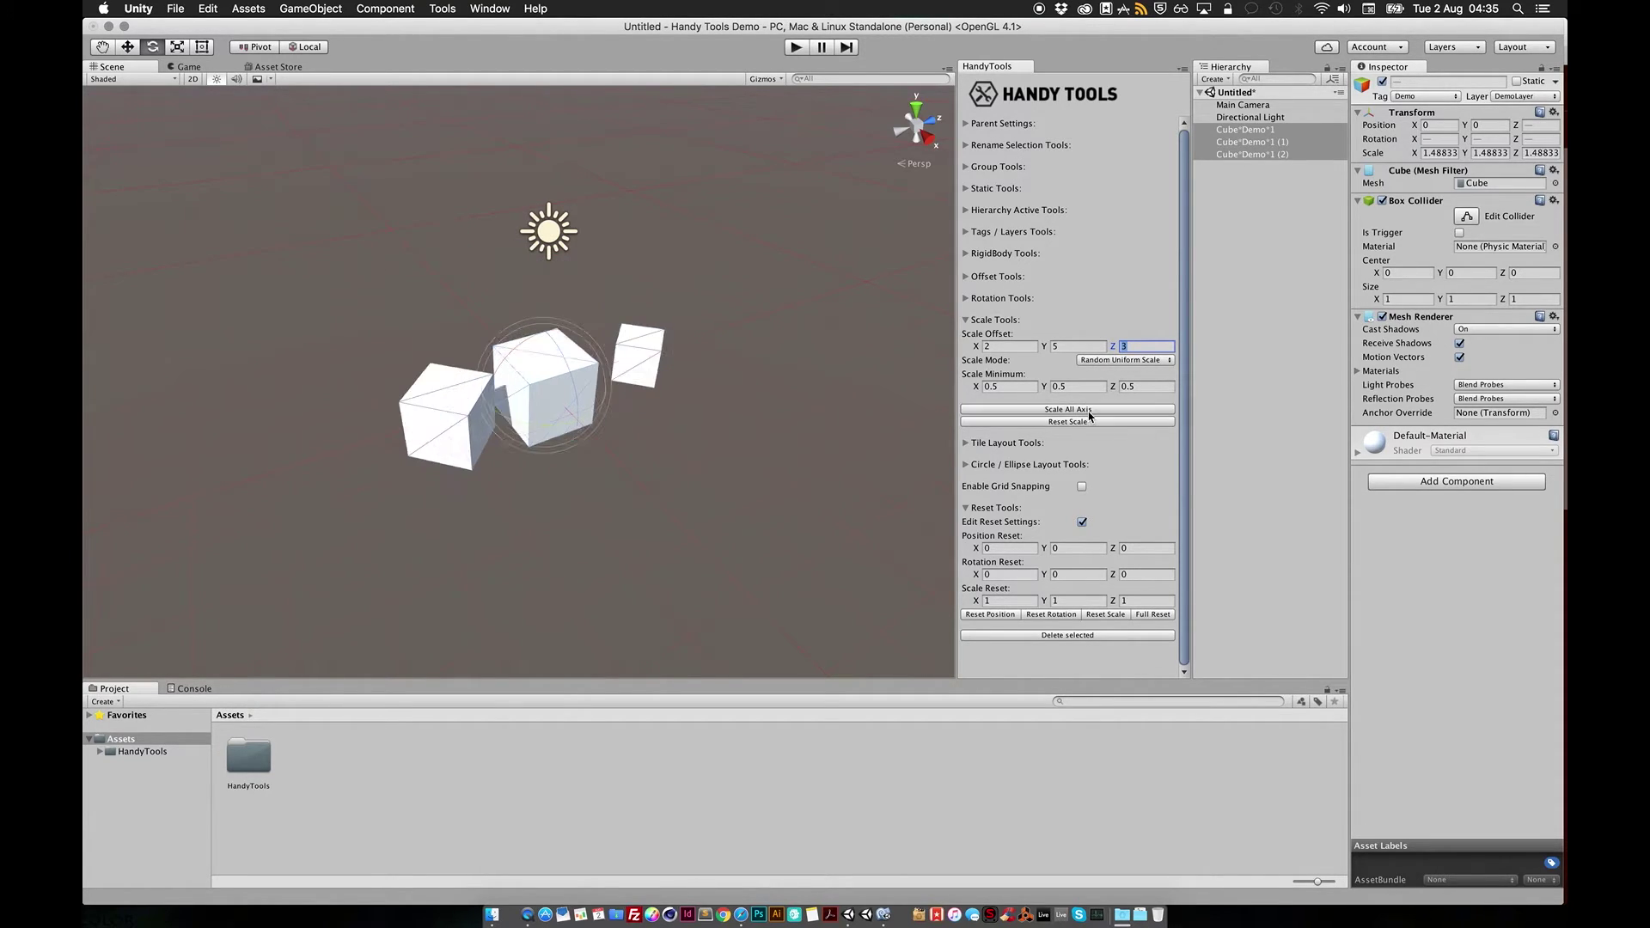
{"action": "left_click", "coordinate": [1090, 411]}
{"action": "left_click", "coordinate": [1090, 410]}
{"action": "left_click", "coordinate": [1090, 410]}
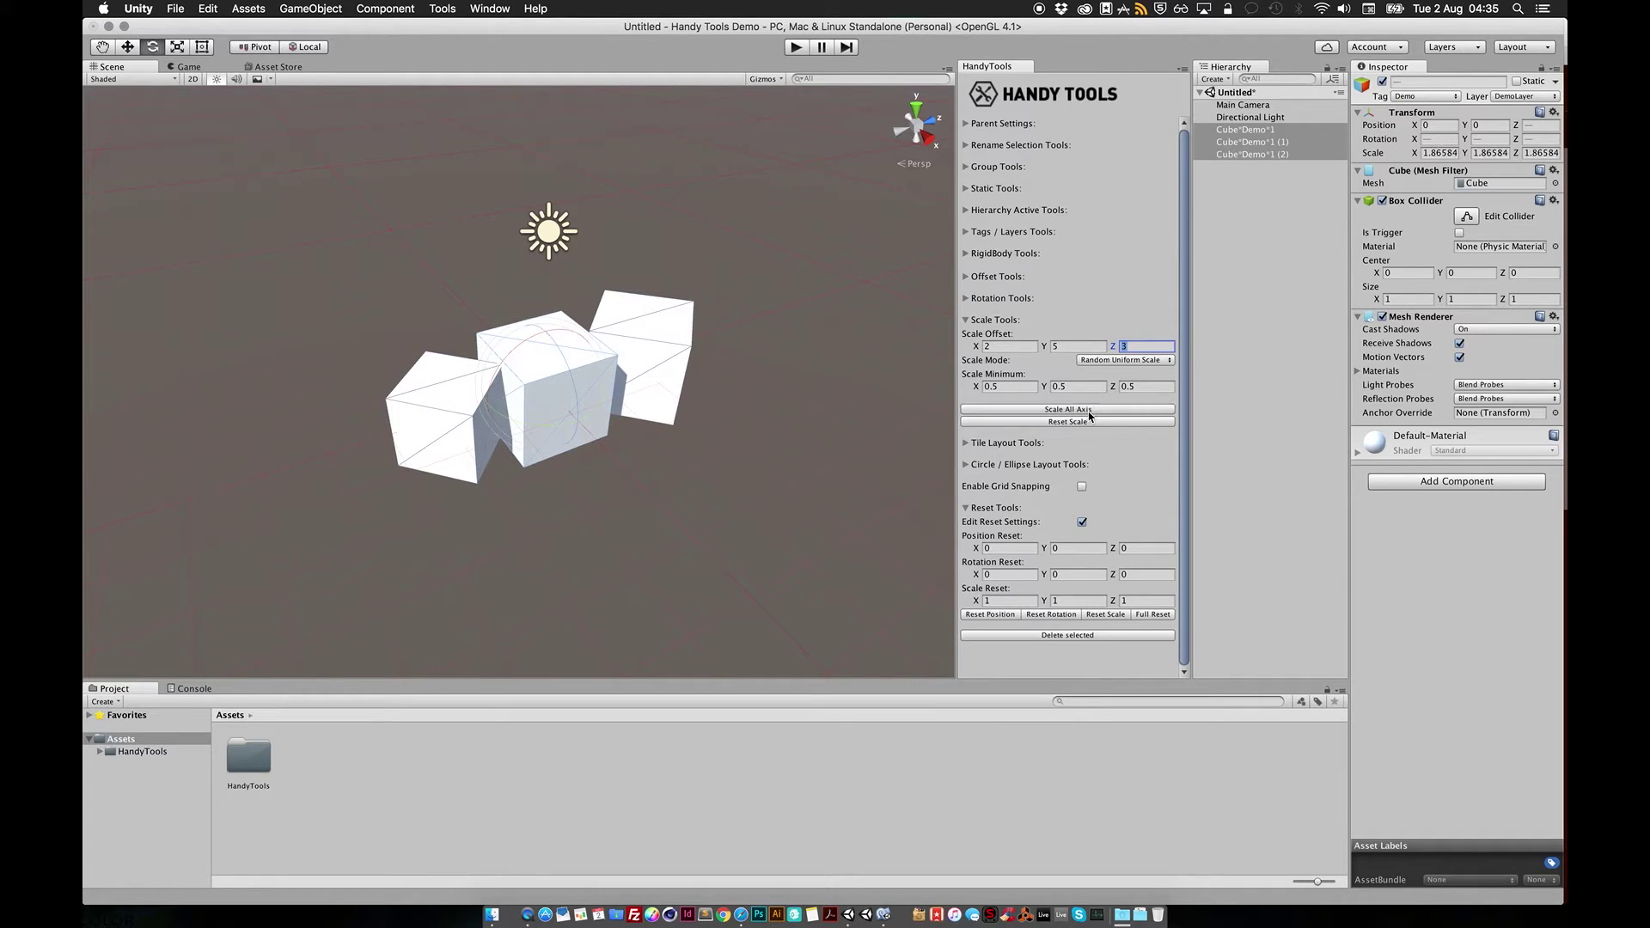
{"action": "left_click", "coordinate": [1090, 410]}
{"action": "left_click", "coordinate": [1090, 410]}
{"action": "left_click", "coordinate": [1089, 411]}
{"action": "left_click", "coordinate": [1089, 411]}
{"action": "left_click", "coordinate": [1090, 411]}
{"action": "left_click", "coordinate": [1089, 411]}
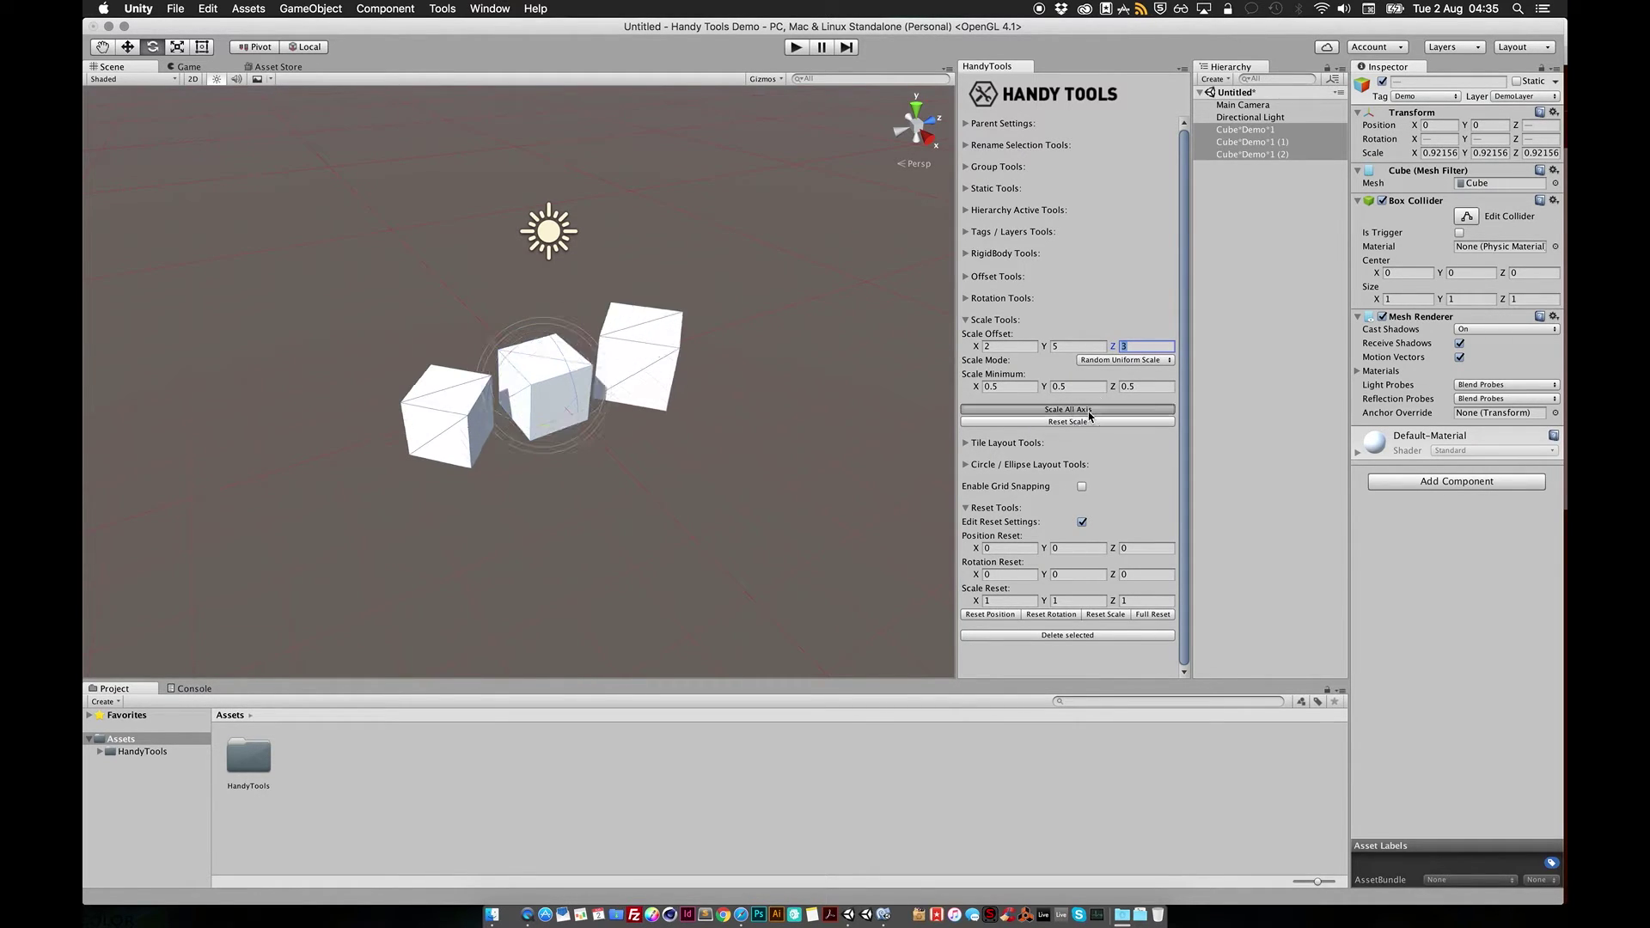
{"action": "left_click", "coordinate": [1089, 411]}
{"action": "left_click", "coordinate": [1090, 411]}
{"action": "left_click", "coordinate": [1090, 411]}
{"action": "left_click", "coordinate": [1090, 410]}
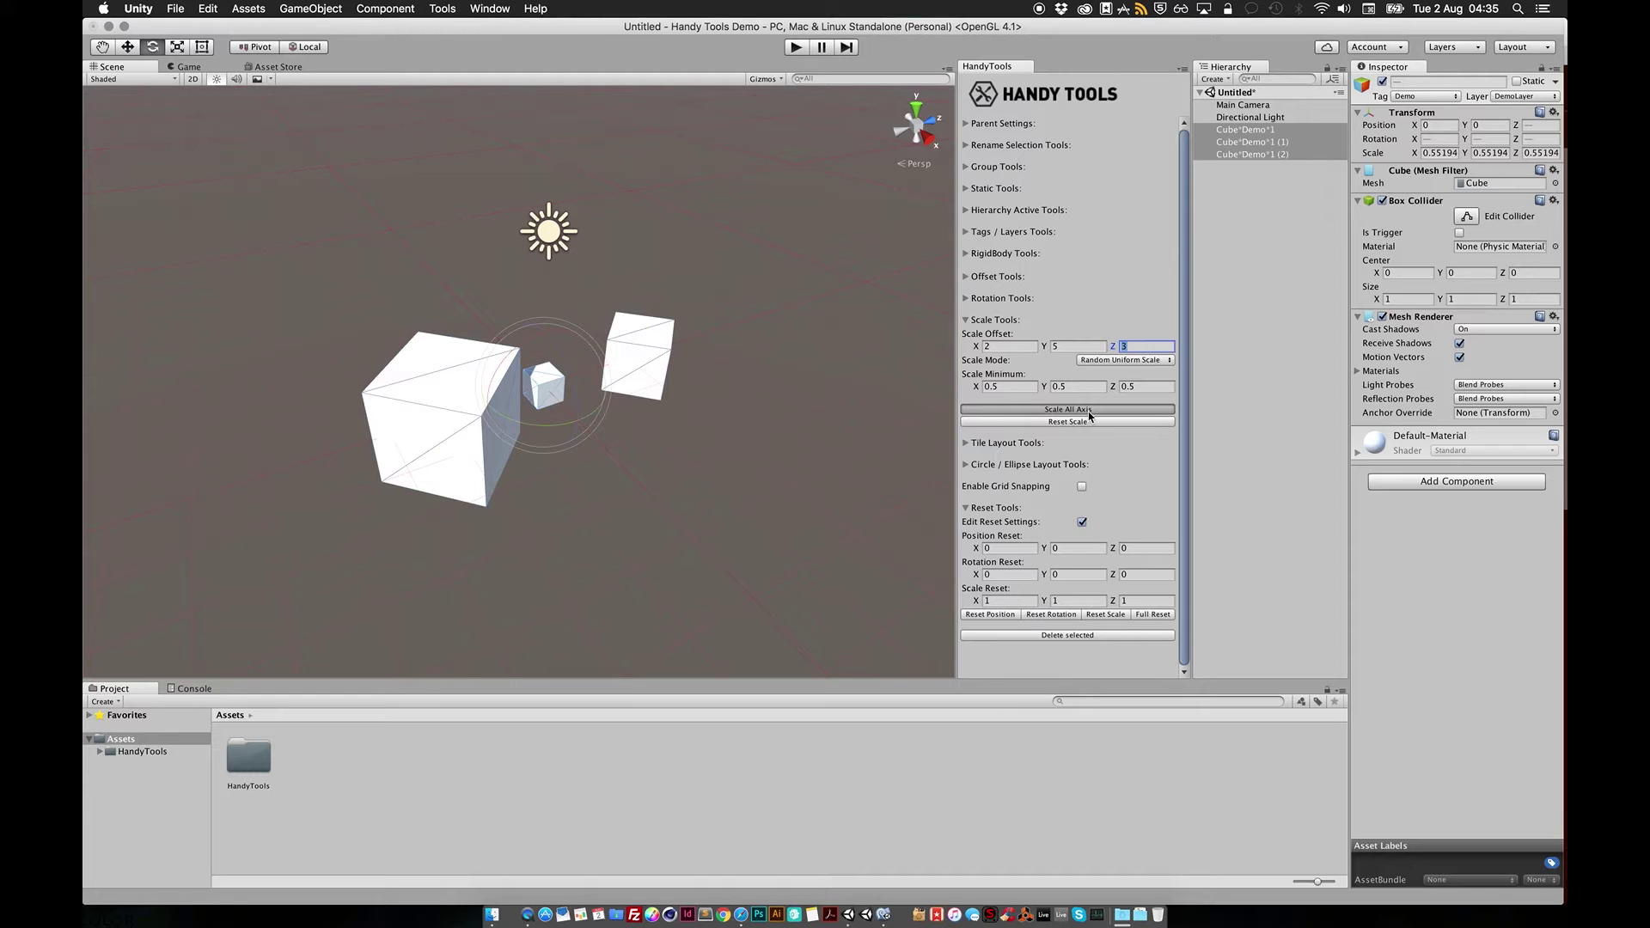
{"action": "left_click", "coordinate": [1088, 411]}
{"action": "left_click", "coordinate": [1089, 412]}
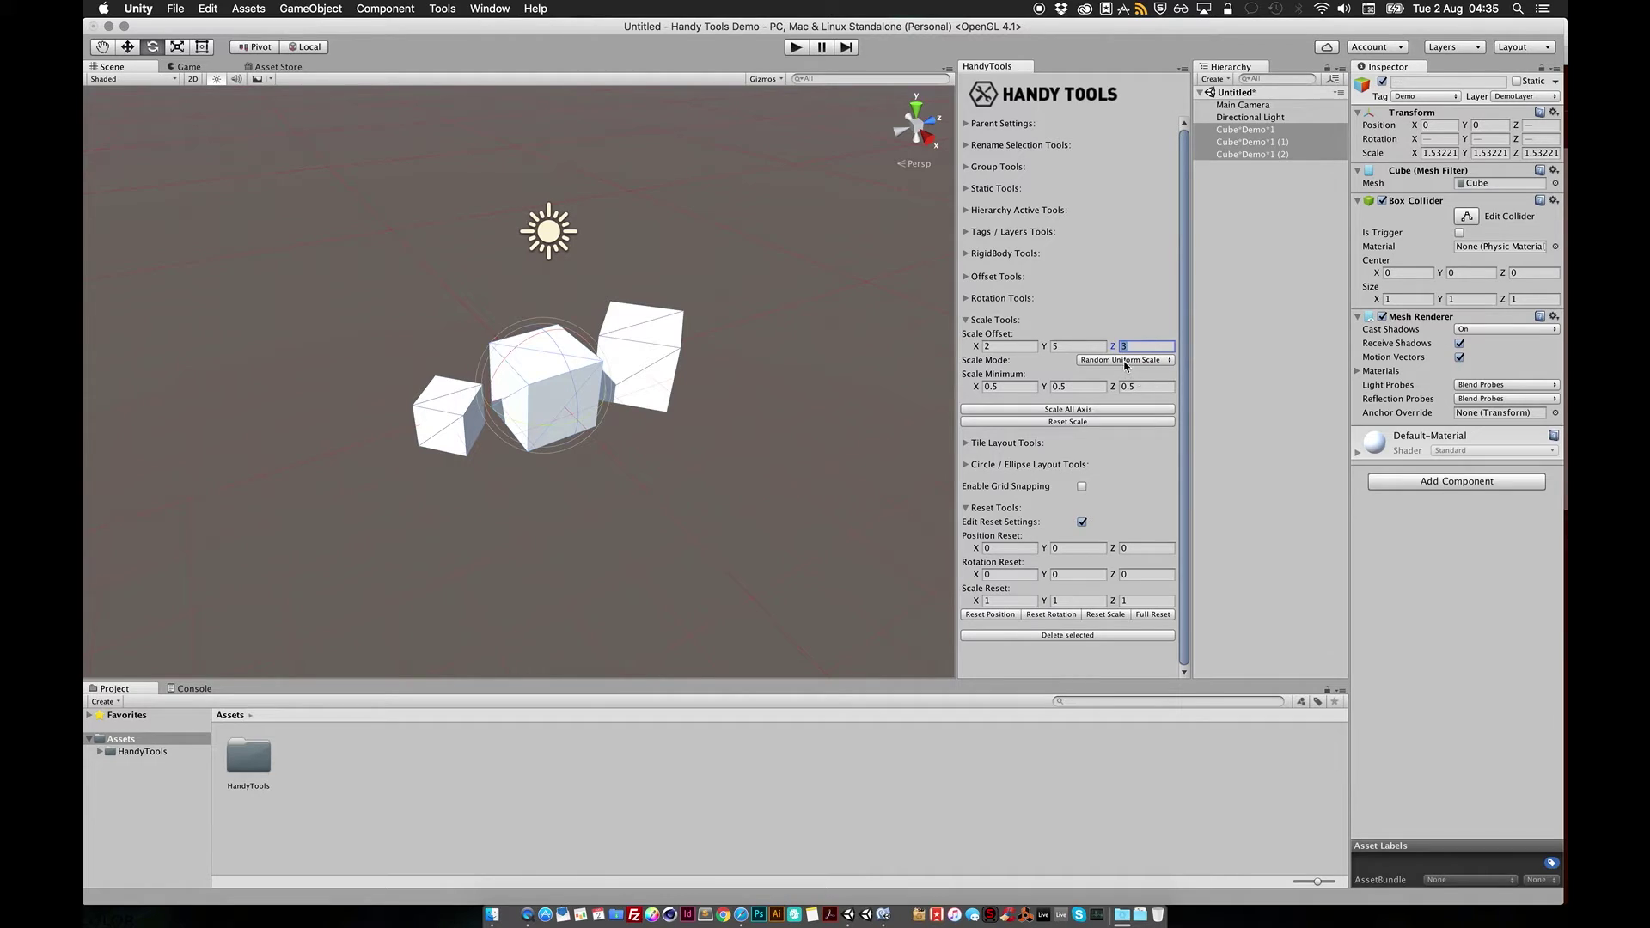
{"action": "left_click", "coordinate": [1126, 360]}
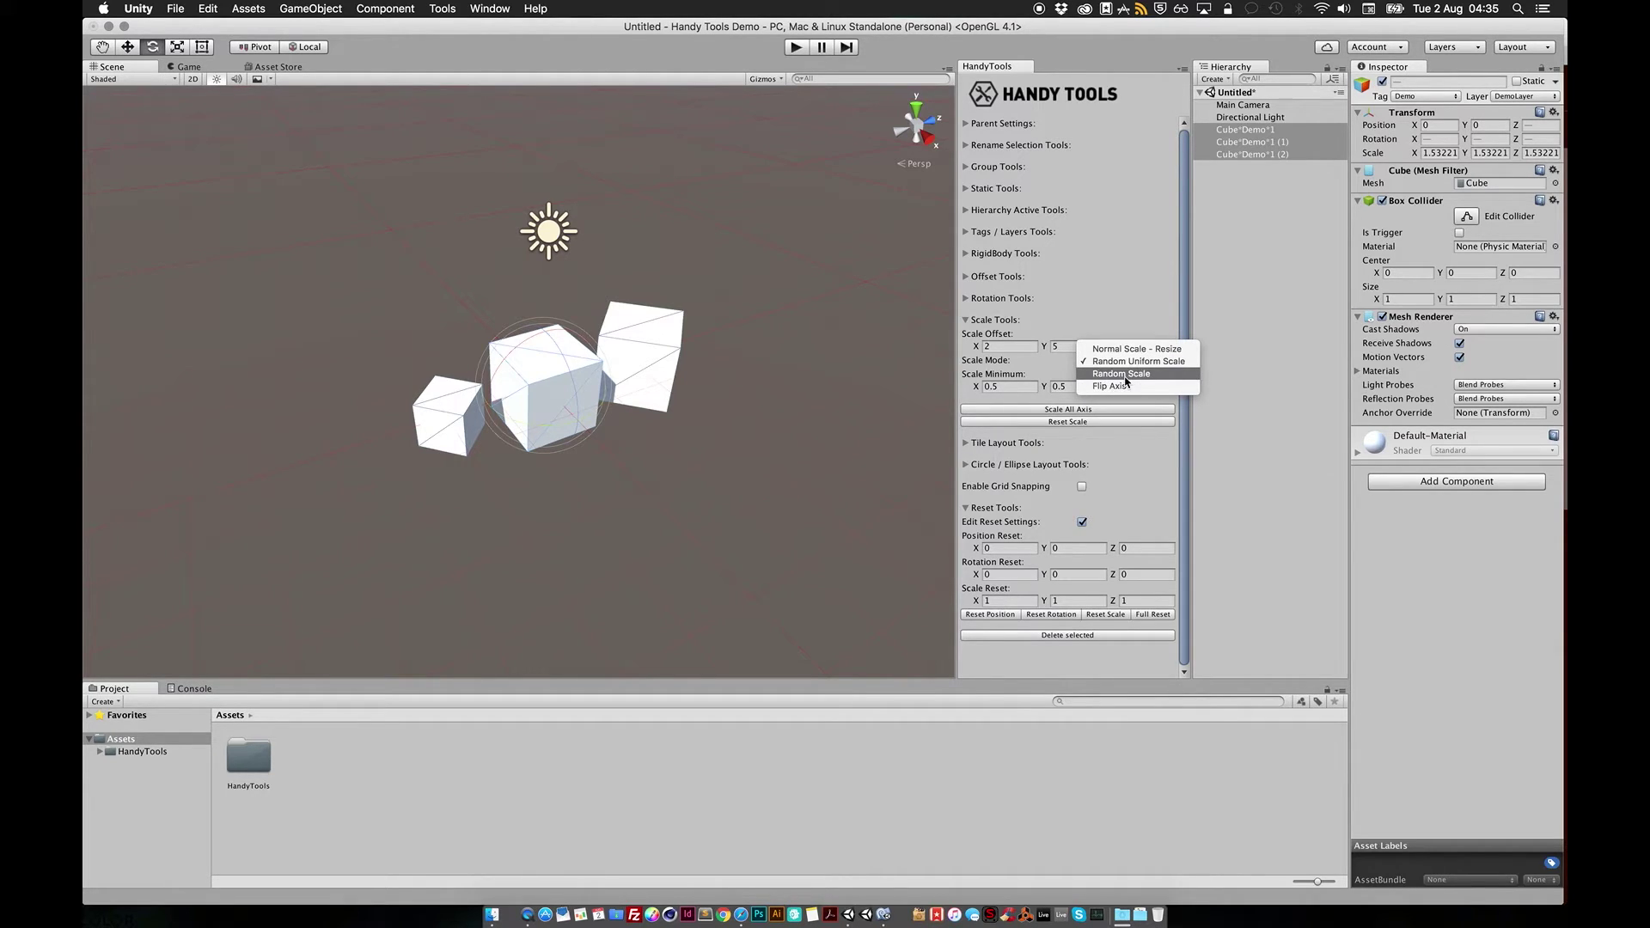
Switch to random per-axis scaling and randomly rescale the cubes' height, depth and width.
{"action": "left_click", "coordinate": [1126, 375]}
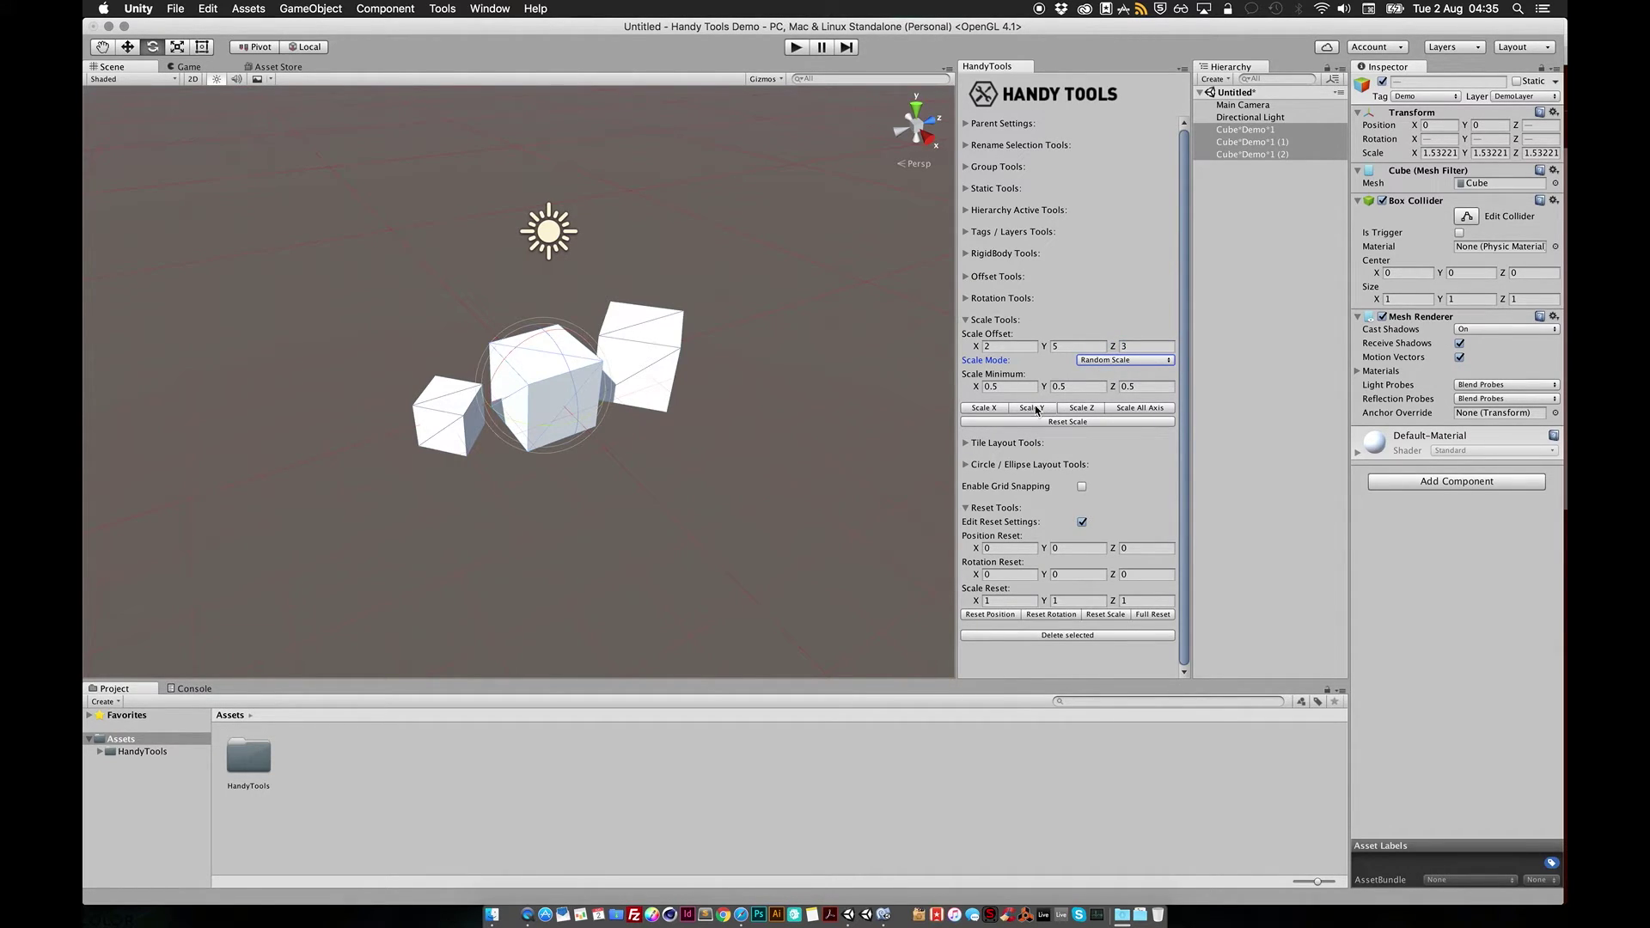
{"action": "left_click", "coordinate": [1034, 409]}
{"action": "left_click", "coordinate": [1085, 409]}
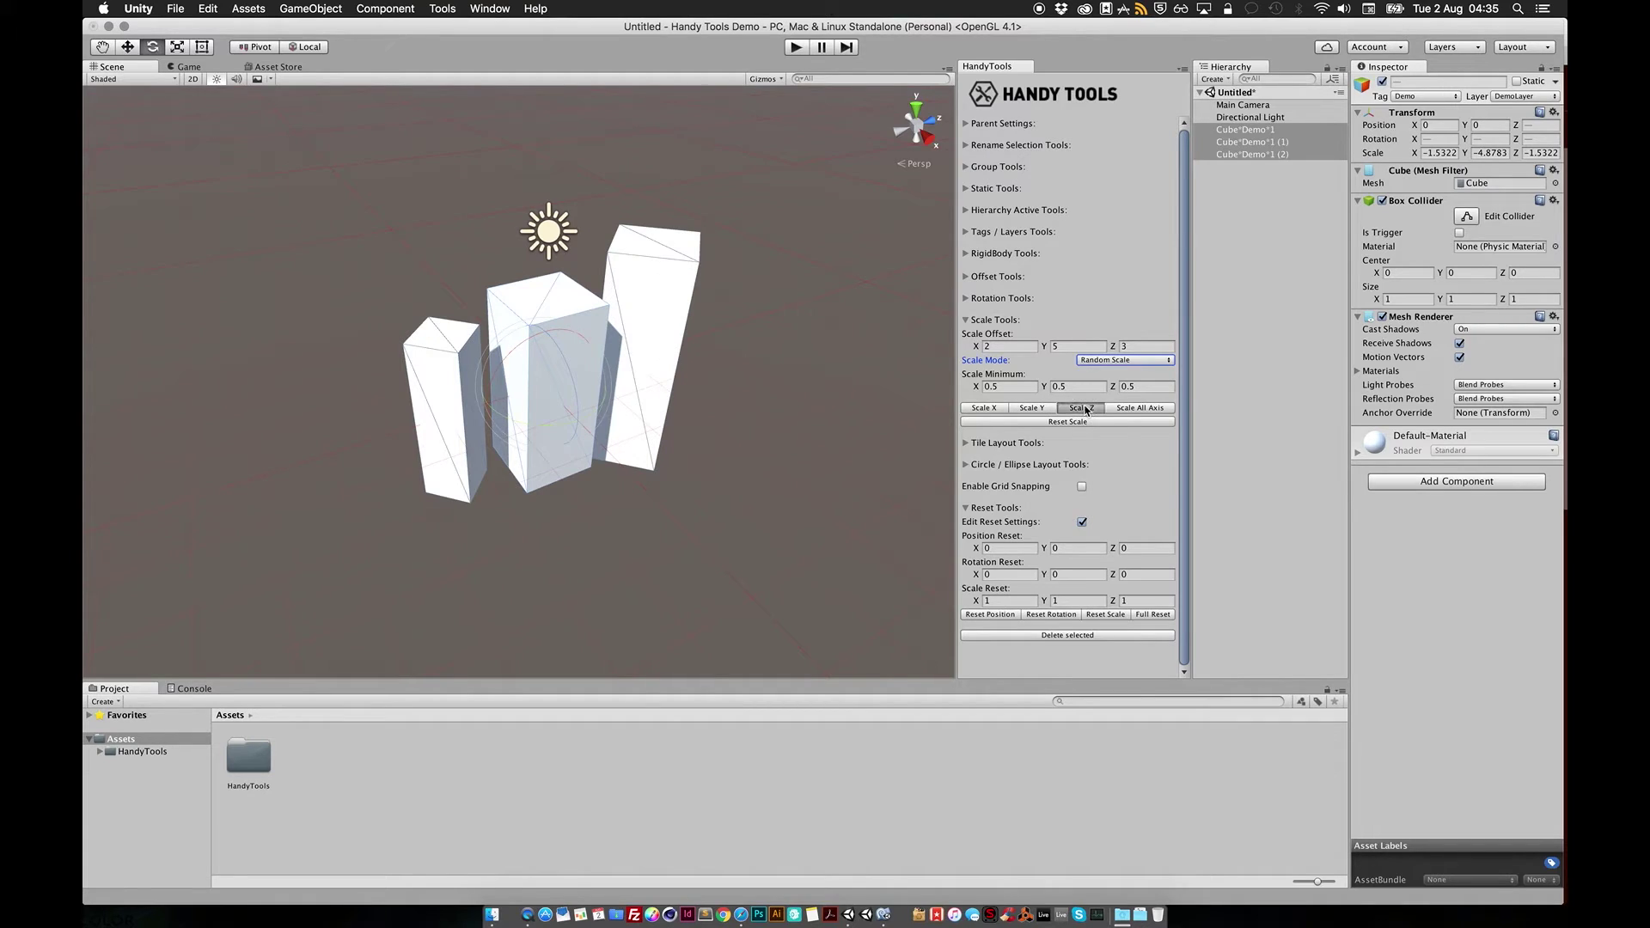
{"action": "left_click", "coordinate": [989, 409]}
{"action": "left_click", "coordinate": [989, 410]}
{"action": "left_click", "coordinate": [1033, 409]}
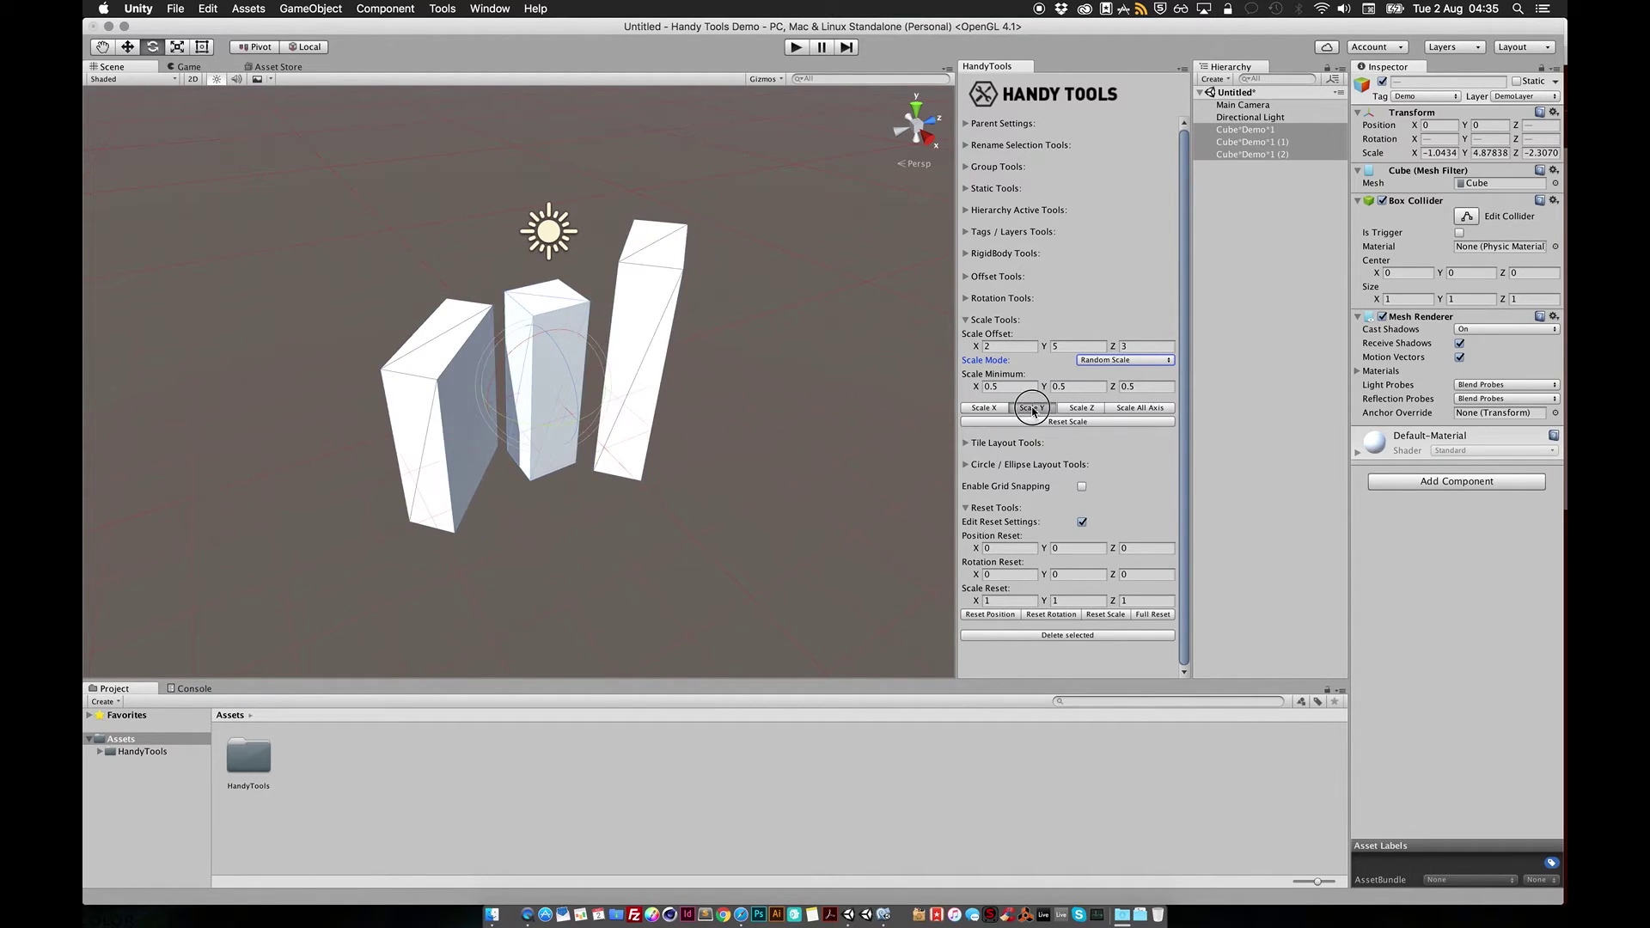
{"action": "left_click", "coordinate": [1075, 409]}
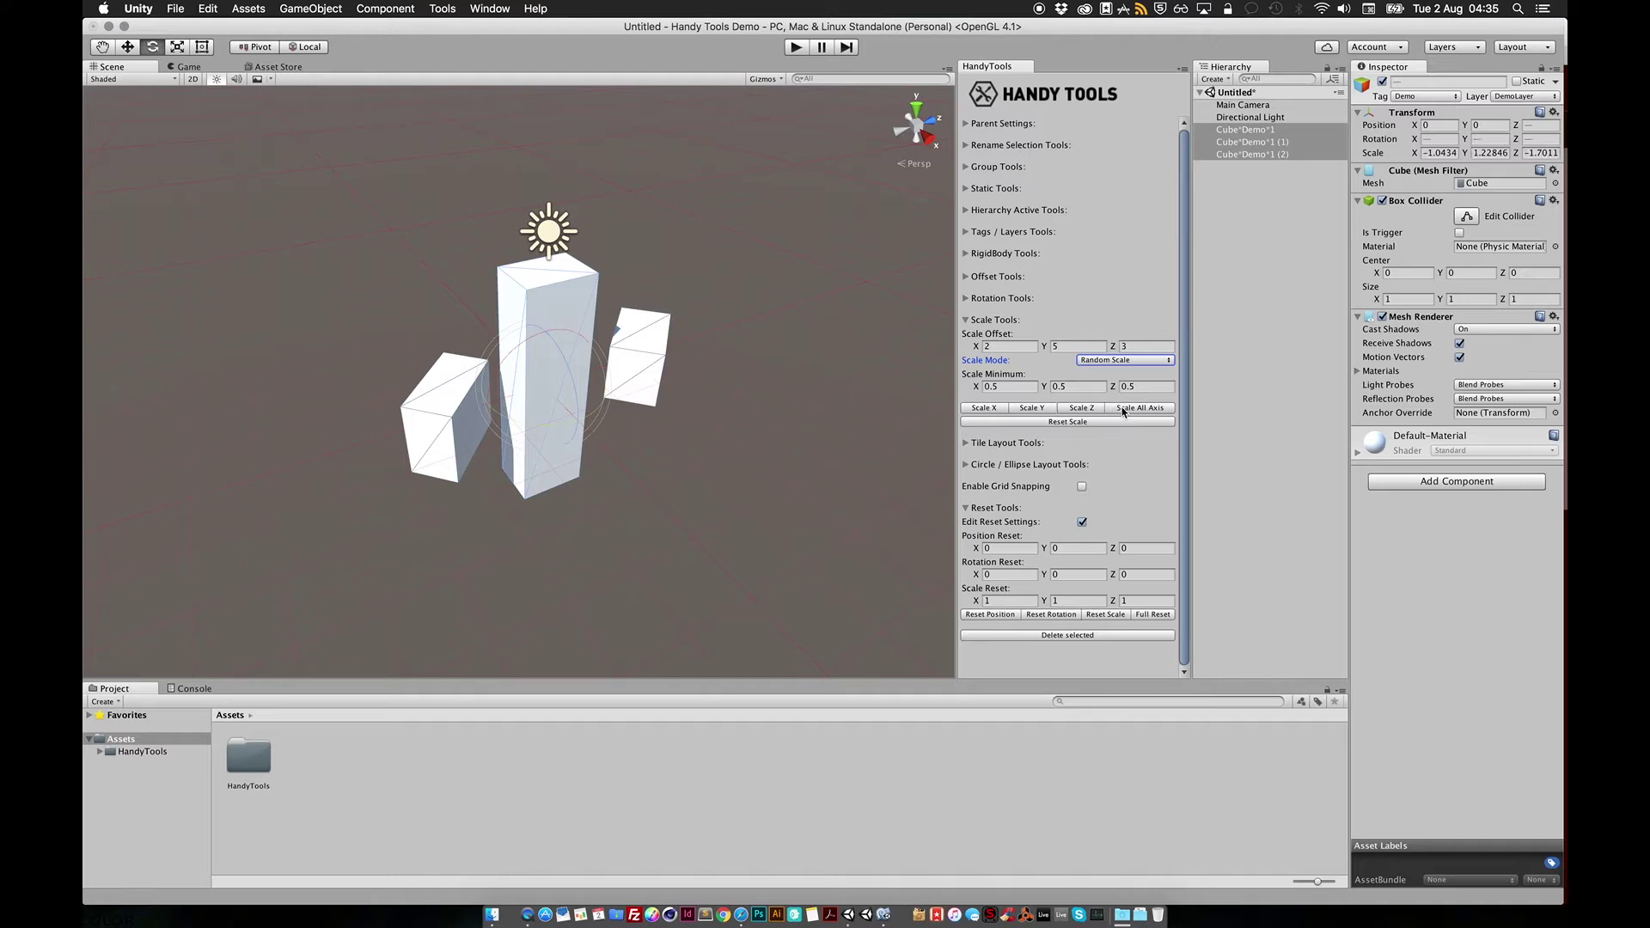
Randomly rescale the cubes on all axes several times.
{"action": "left_click", "coordinate": [1128, 409]}
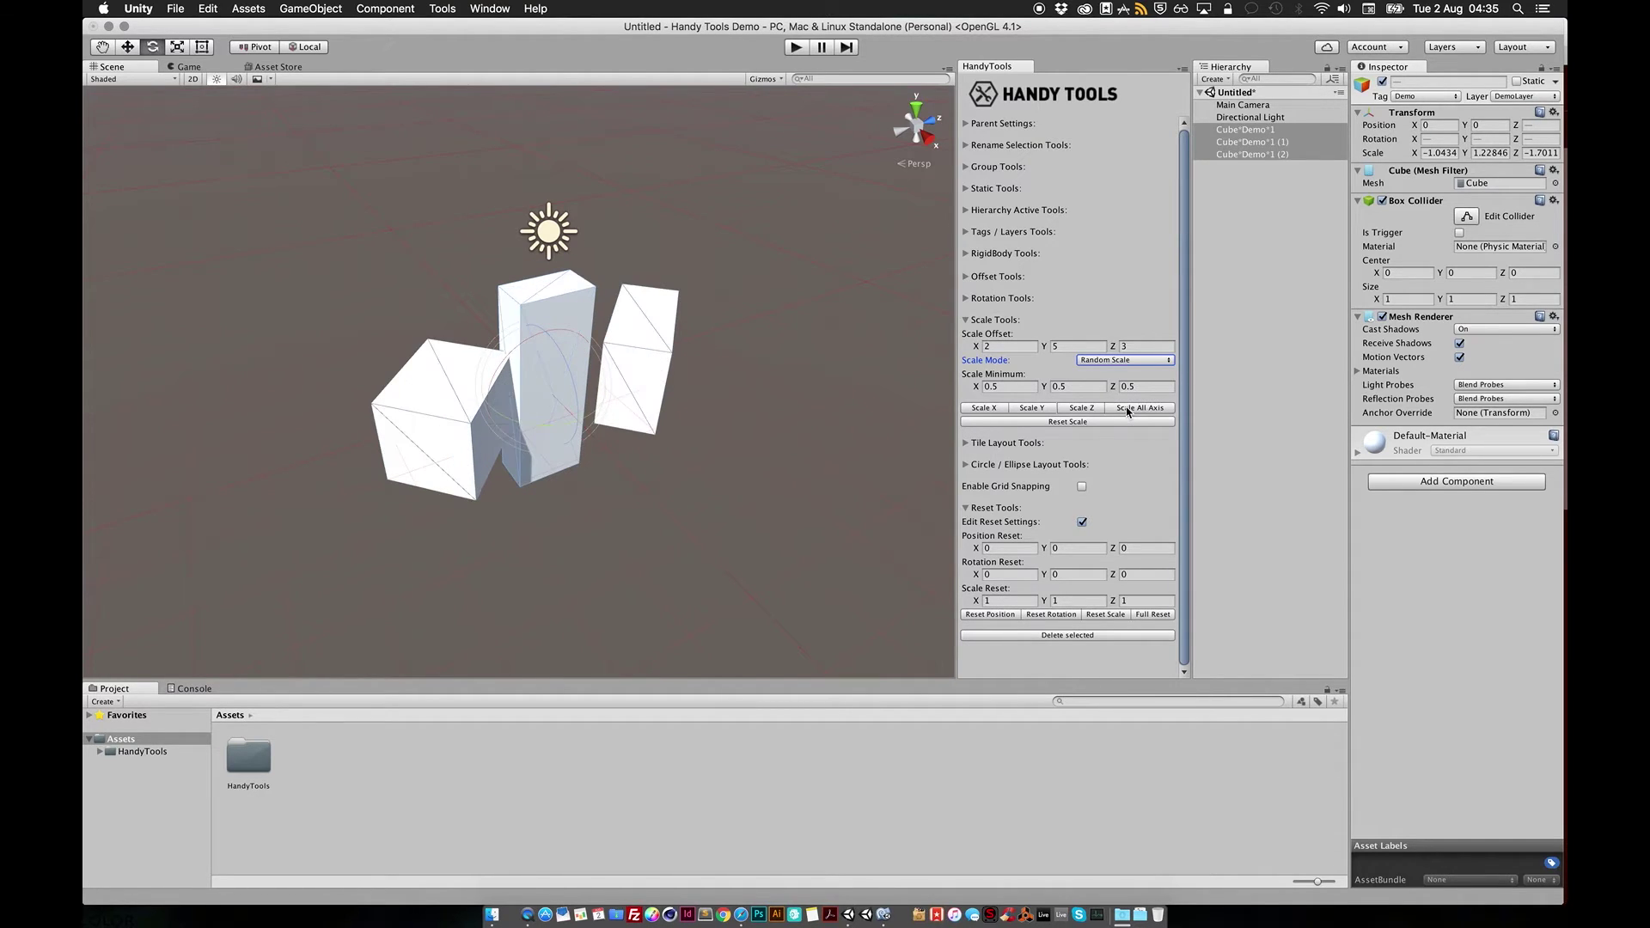
{"action": "left_click", "coordinate": [1129, 409]}
{"action": "left_click", "coordinate": [1128, 409]}
{"action": "left_click", "coordinate": [1129, 410]}
{"action": "left_click", "coordinate": [1129, 410]}
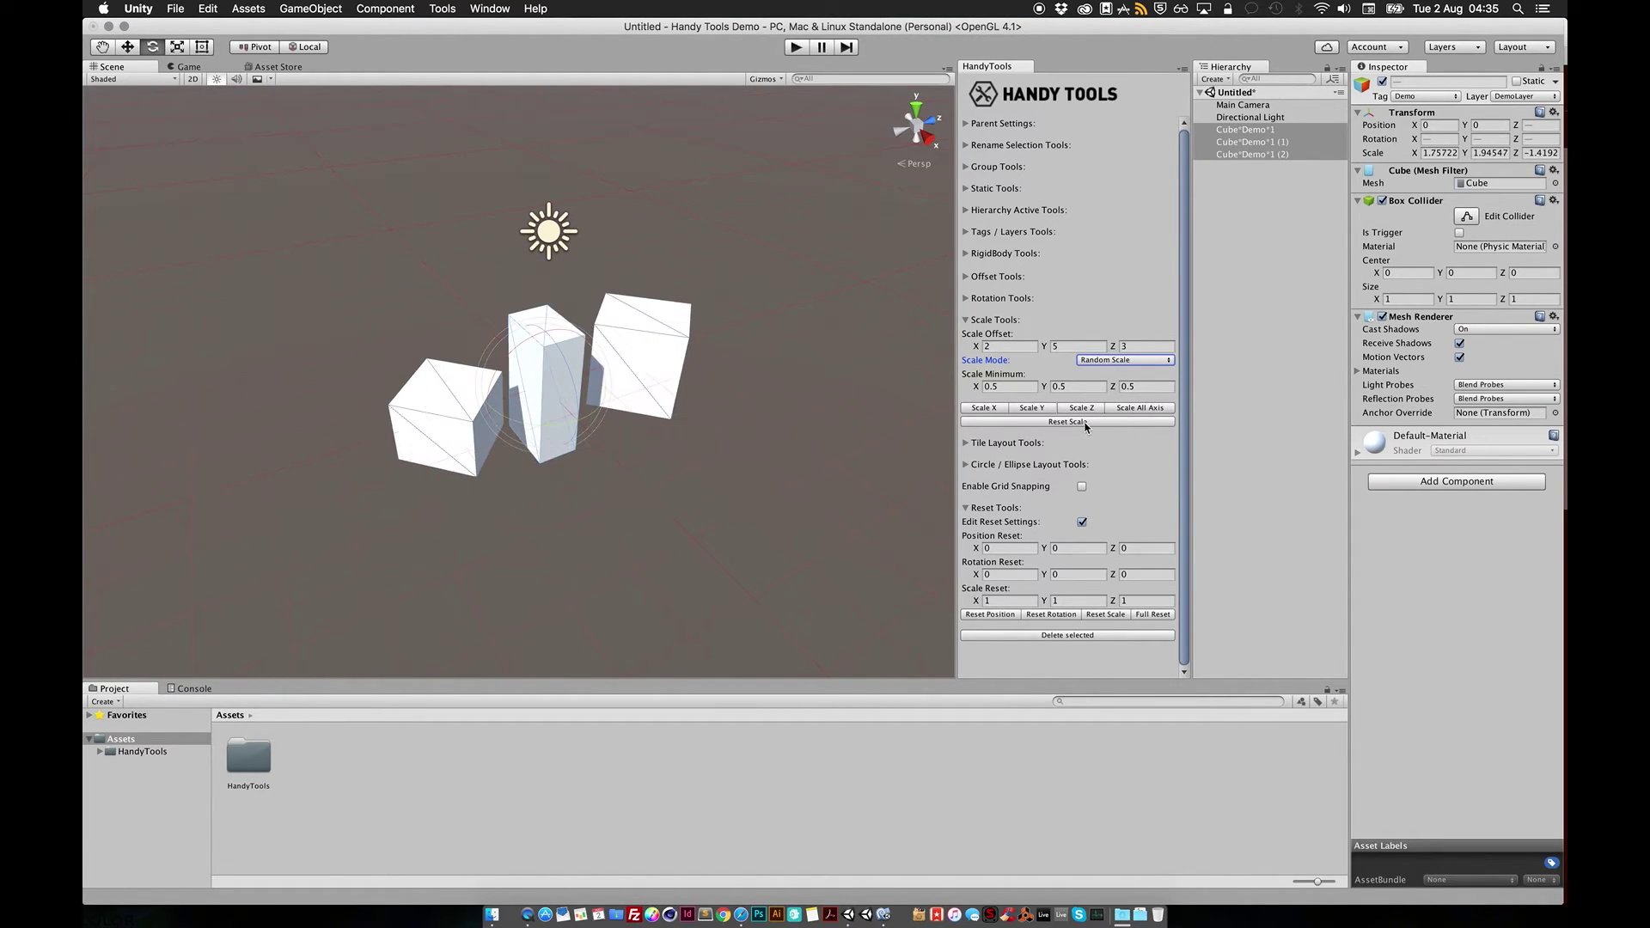
Reset the cubes to scale 1, 1, 1 and set Scale Mode to Flip Axis.
{"action": "left_click", "coordinate": [1081, 422]}
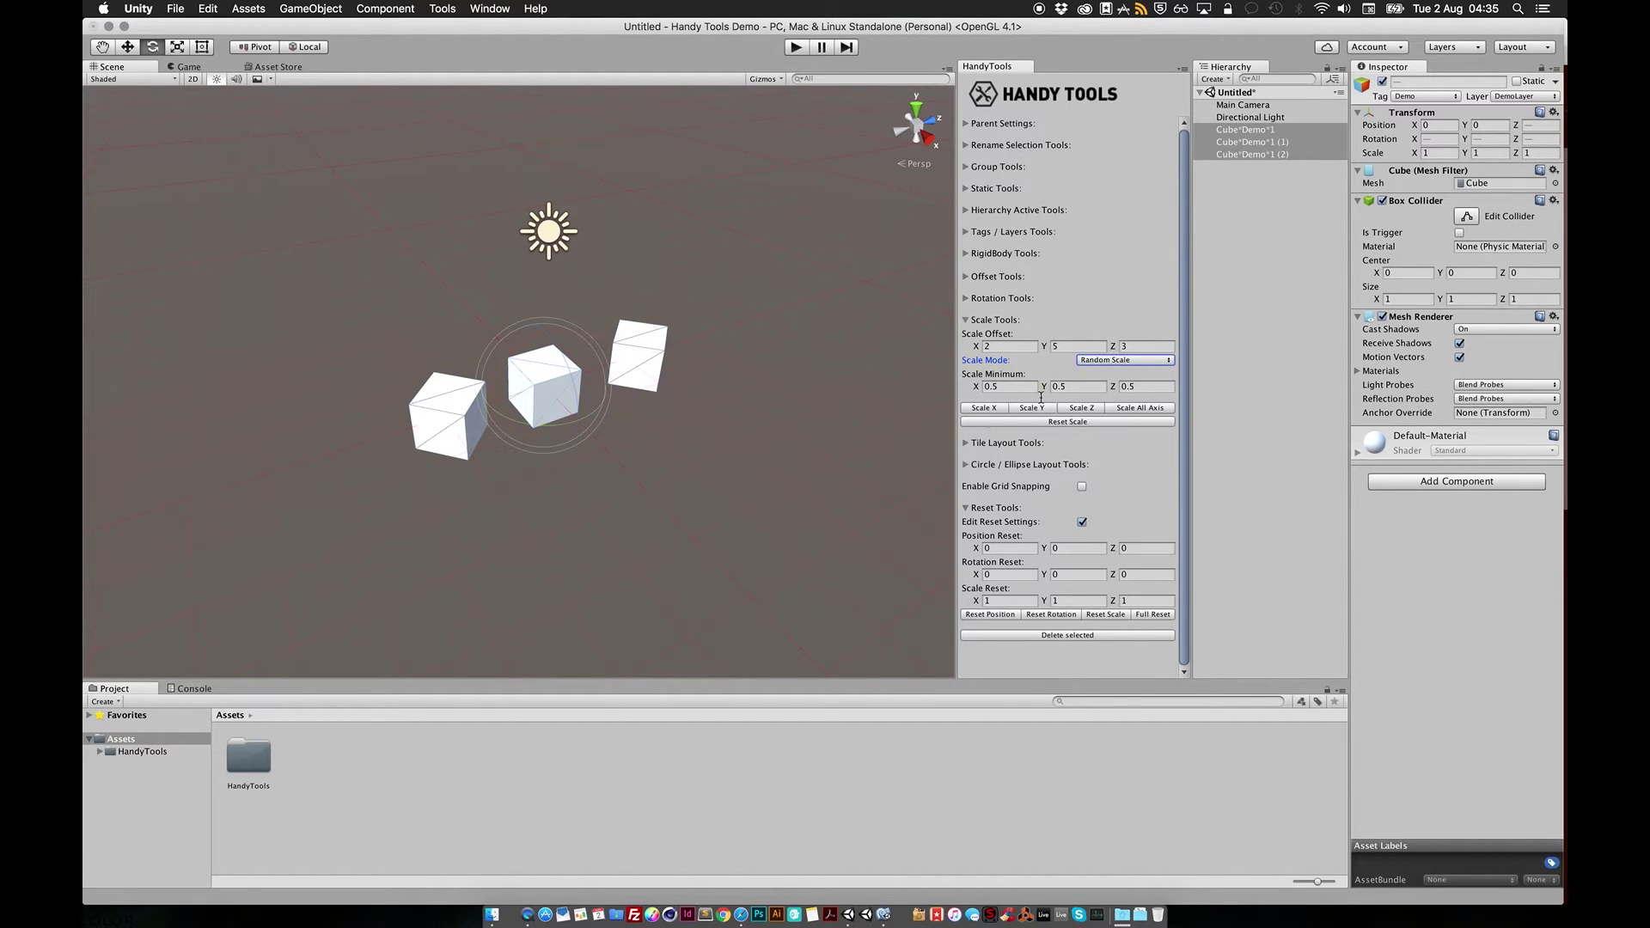
{"action": "left_click", "coordinate": [1111, 361]}
{"action": "left_click", "coordinate": [1111, 373]}
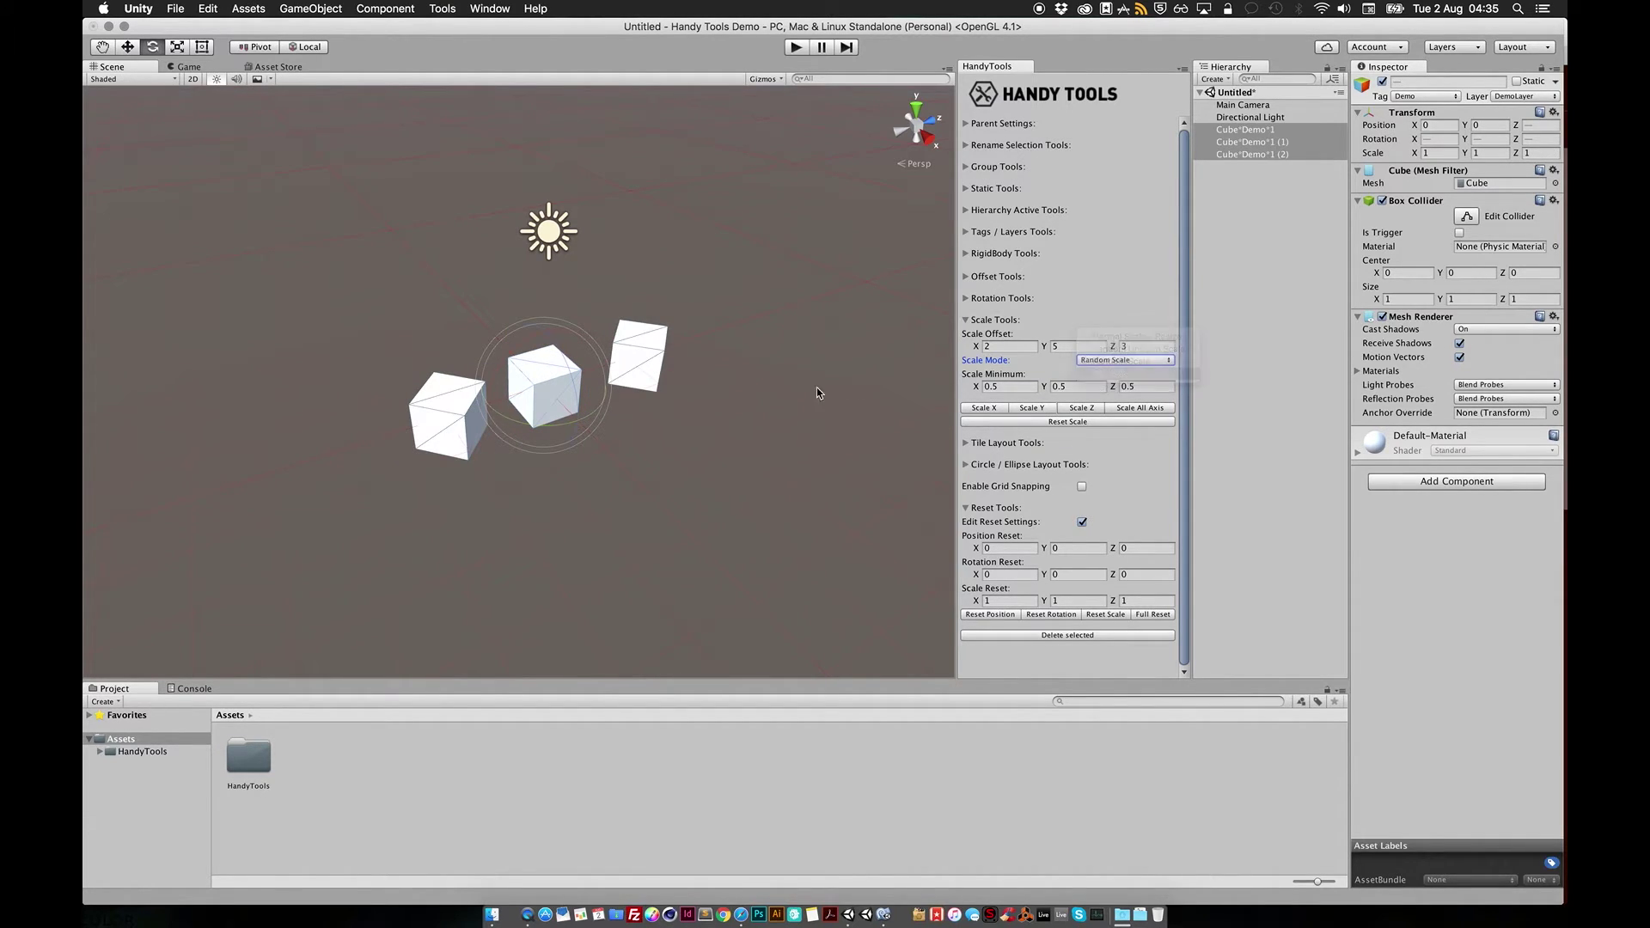
{"action": "left_click_drag", "start_coordinate": [579, 449], "coordinate": [412, 413], "text": "alt"}
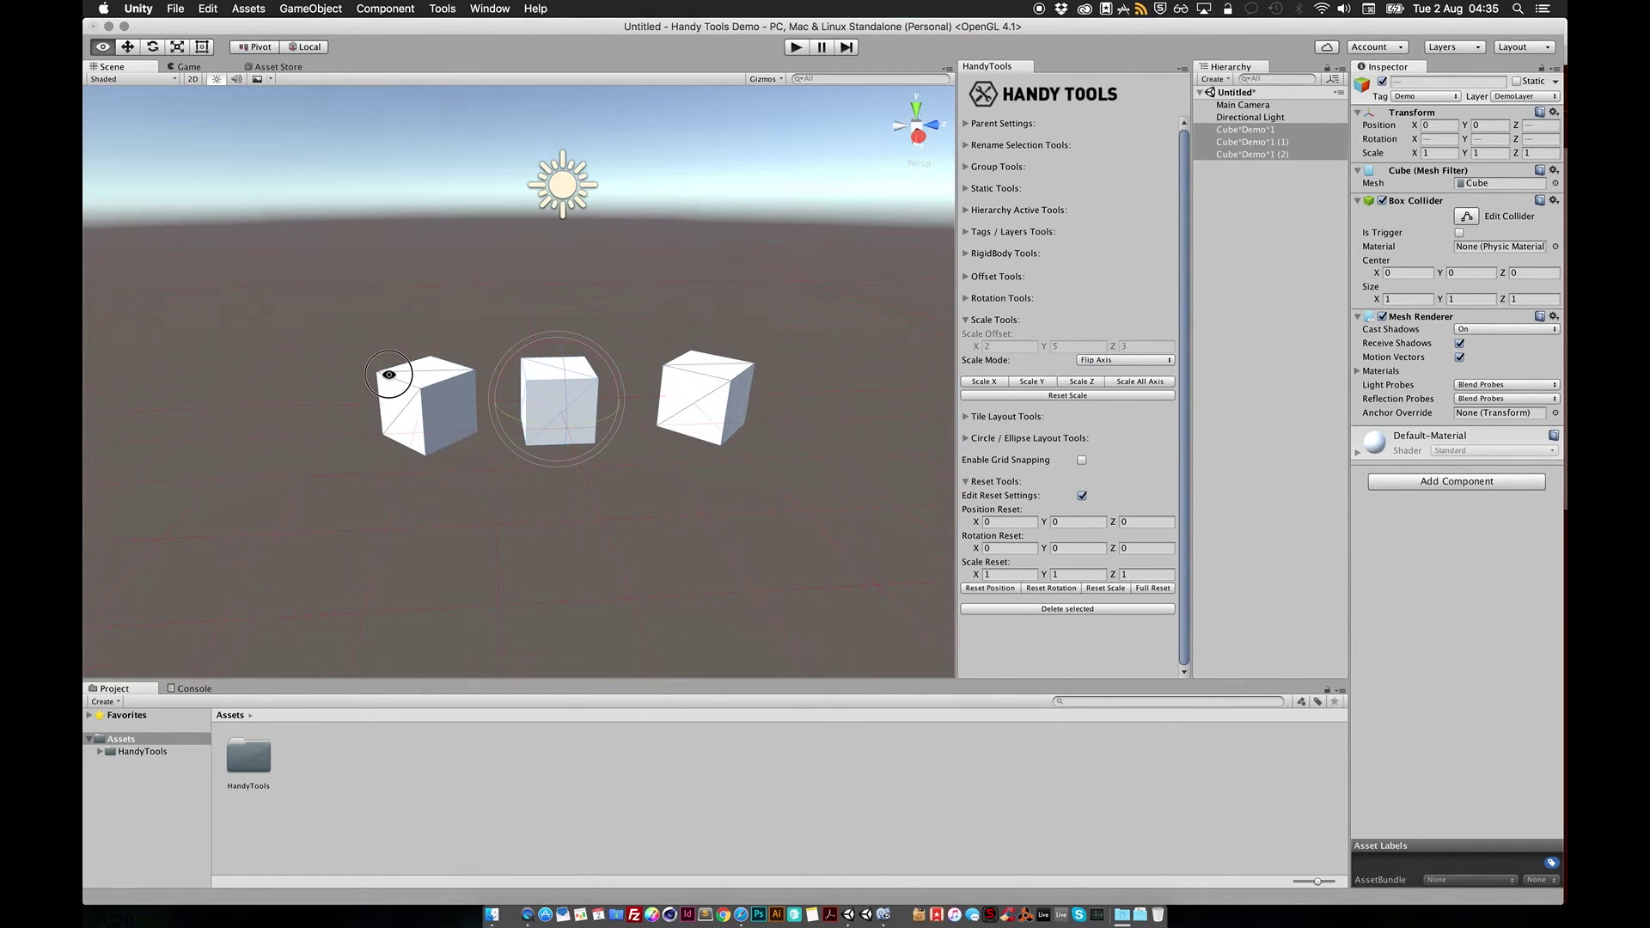
Flip the cubes on Z, then on all axes, leaving them at scale -1, -1, 1.
{"action": "key", "text": "e"}
{"action": "left_click_drag", "start_coordinate": [604, 472], "coordinate": [698, 489], "text": "alt"}
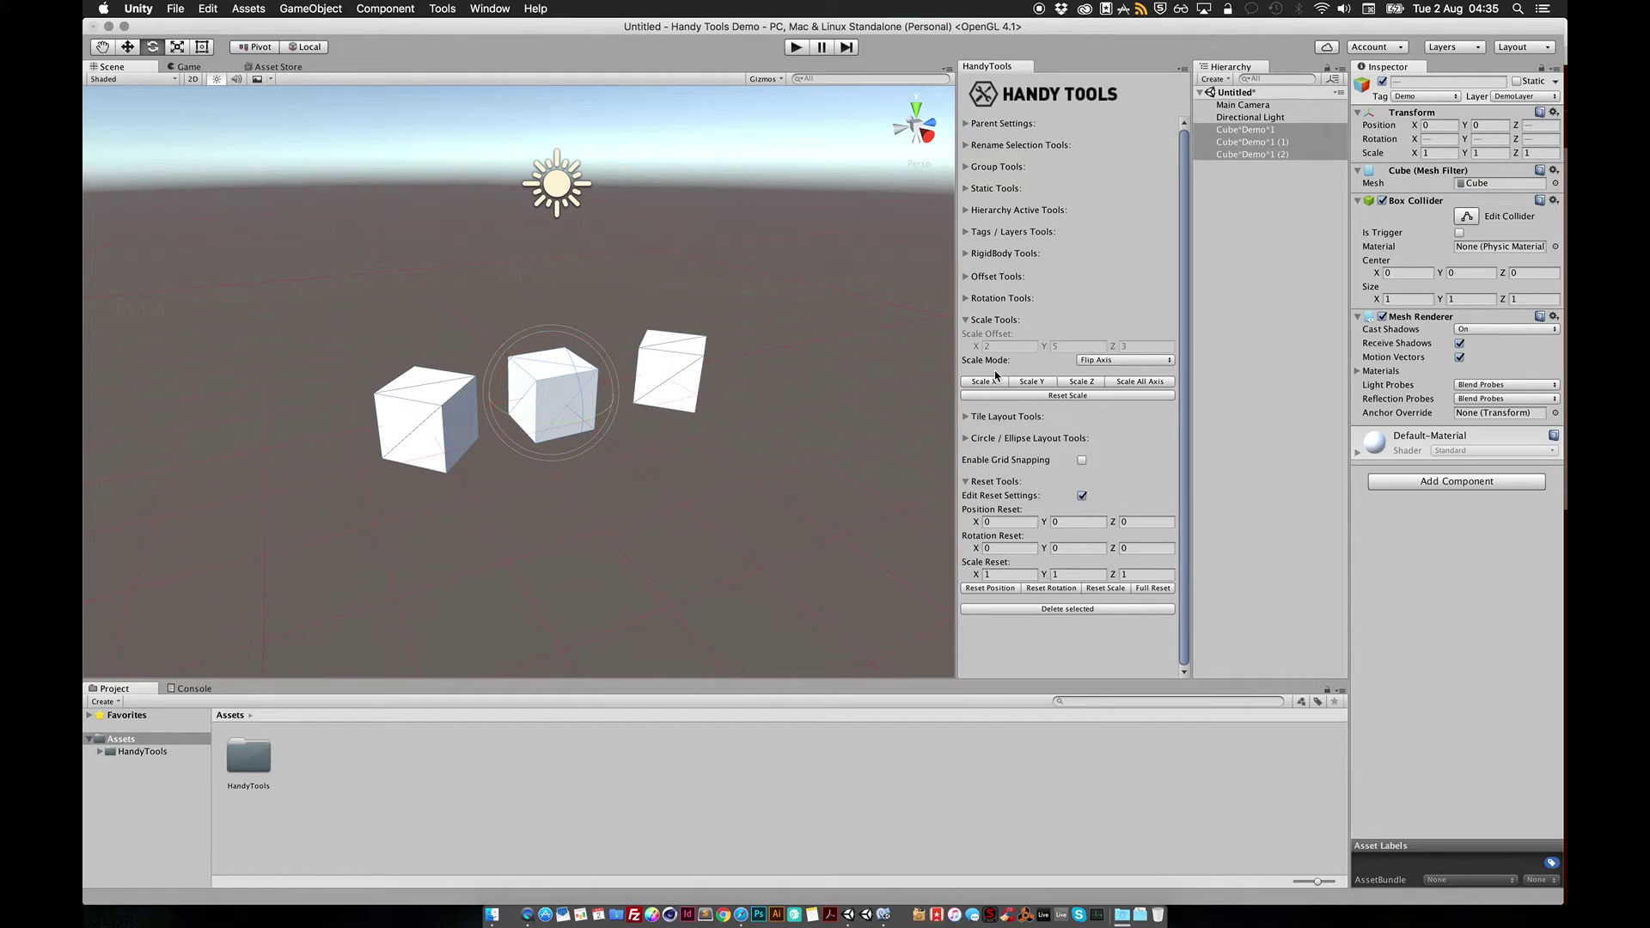
{"action": "left_click", "coordinate": [1080, 382]}
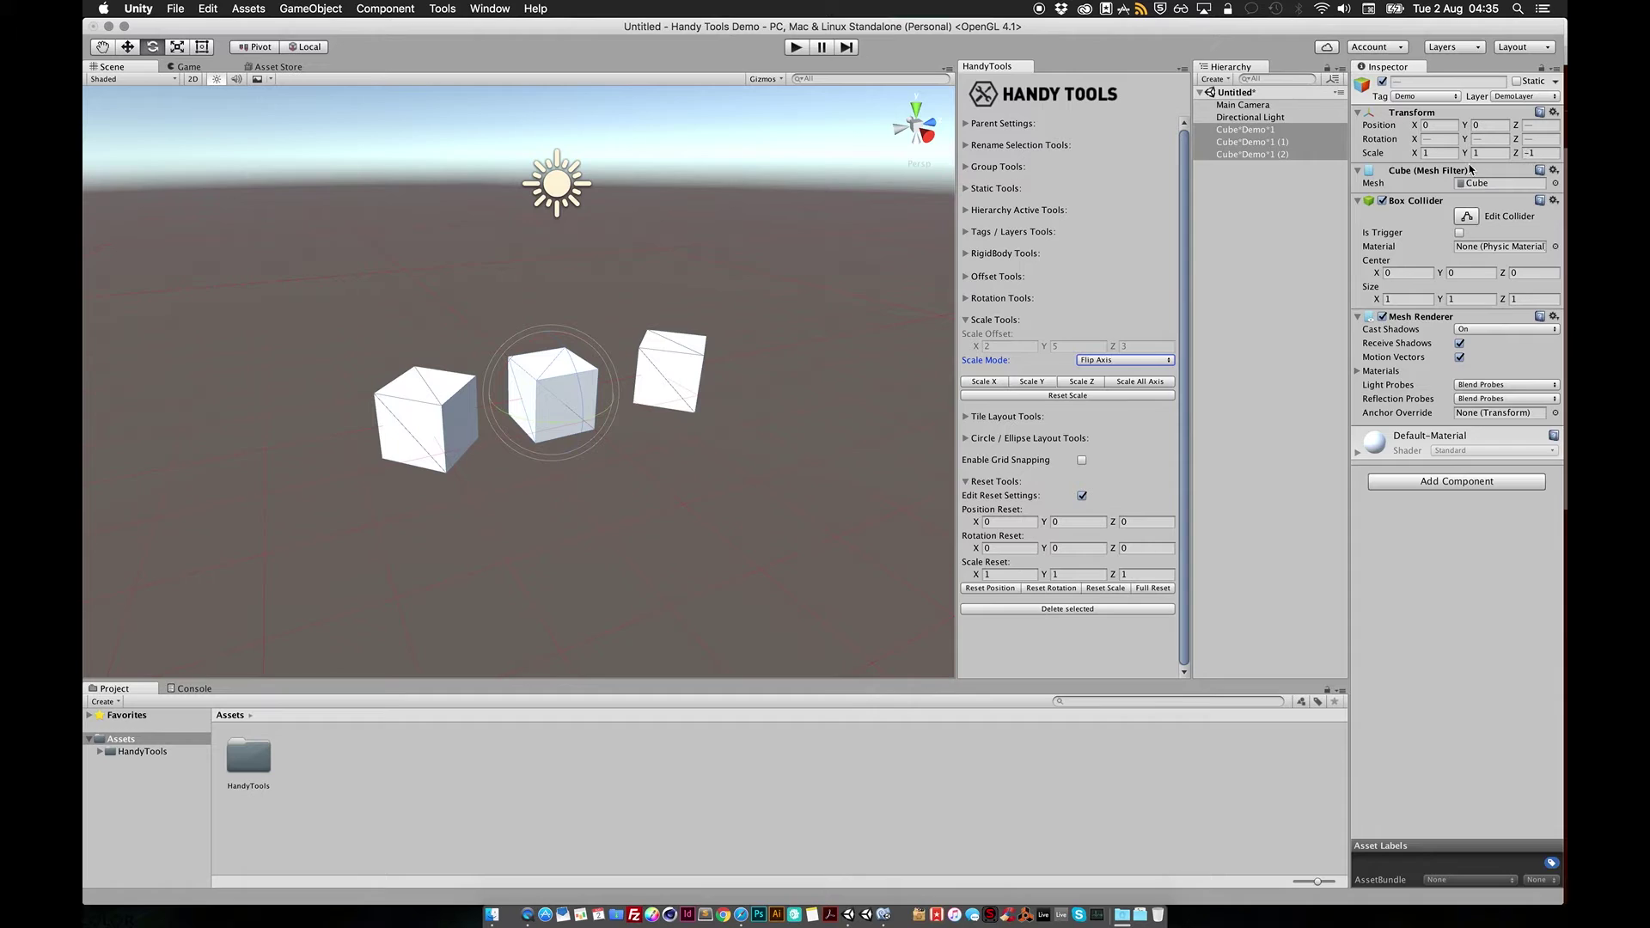
{"action": "left_click", "coordinate": [1143, 383]}
Delete Cube*Demo*1 (1) and (2), keeping Cube*Demo*1 selected with Tile Layout Tools shown.
{"action": "left_click", "coordinate": [1002, 321]}
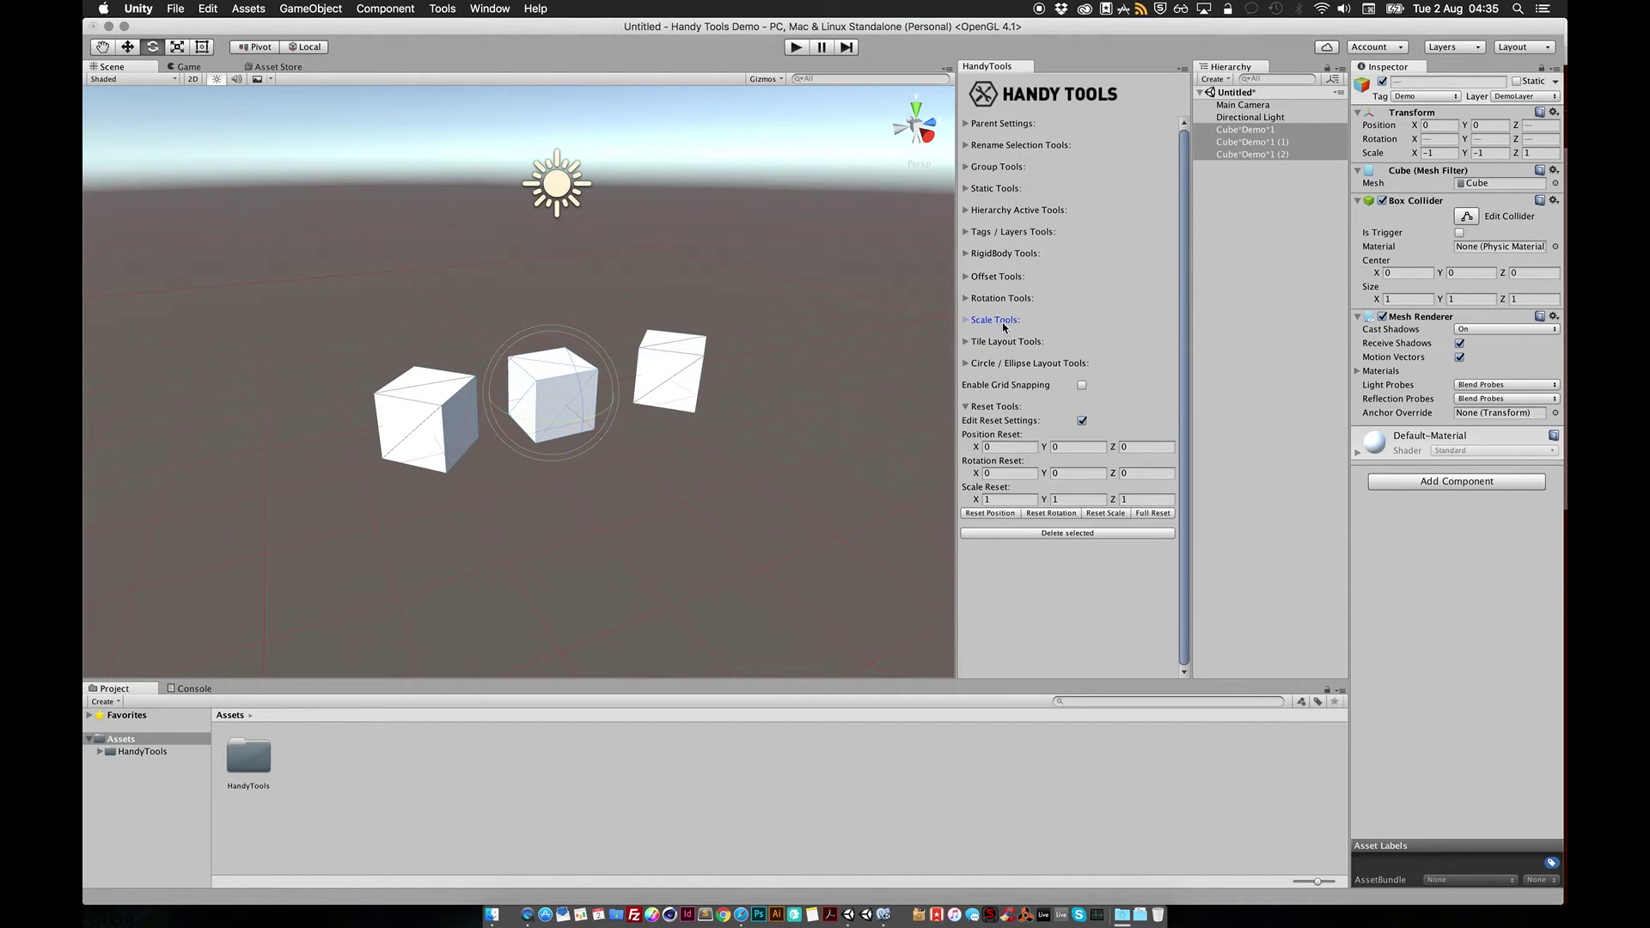
{"action": "left_click", "coordinate": [1006, 342]}
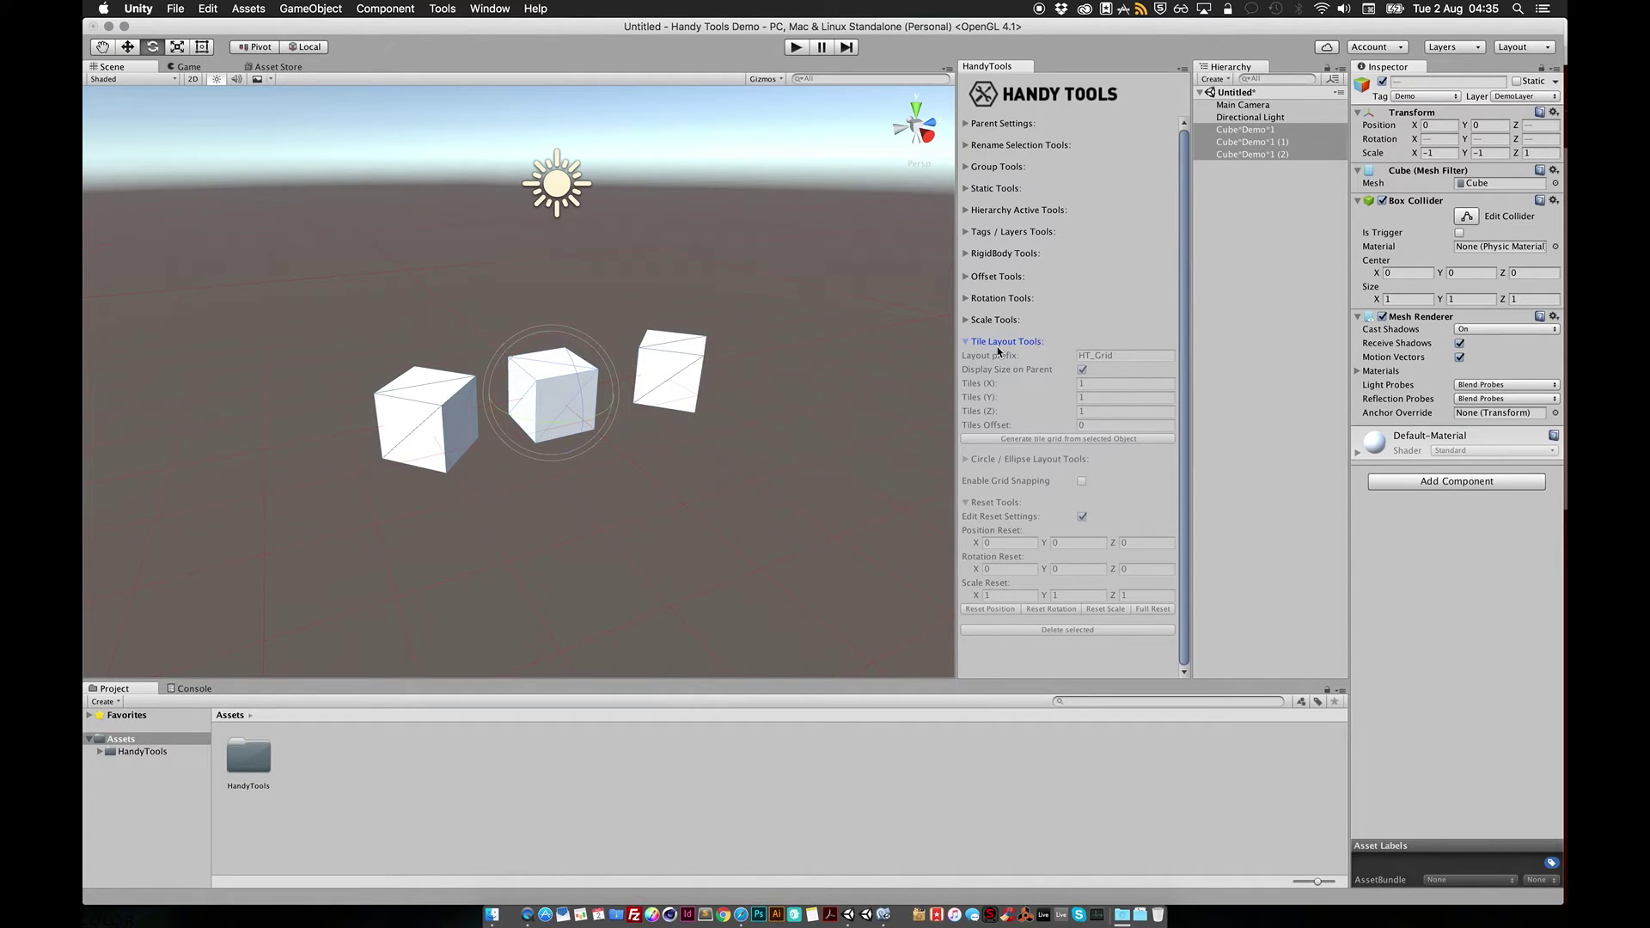
{"action": "left_click", "coordinate": [1239, 142]}
{"action": "left_click", "coordinate": [1252, 155], "text": "shift"}
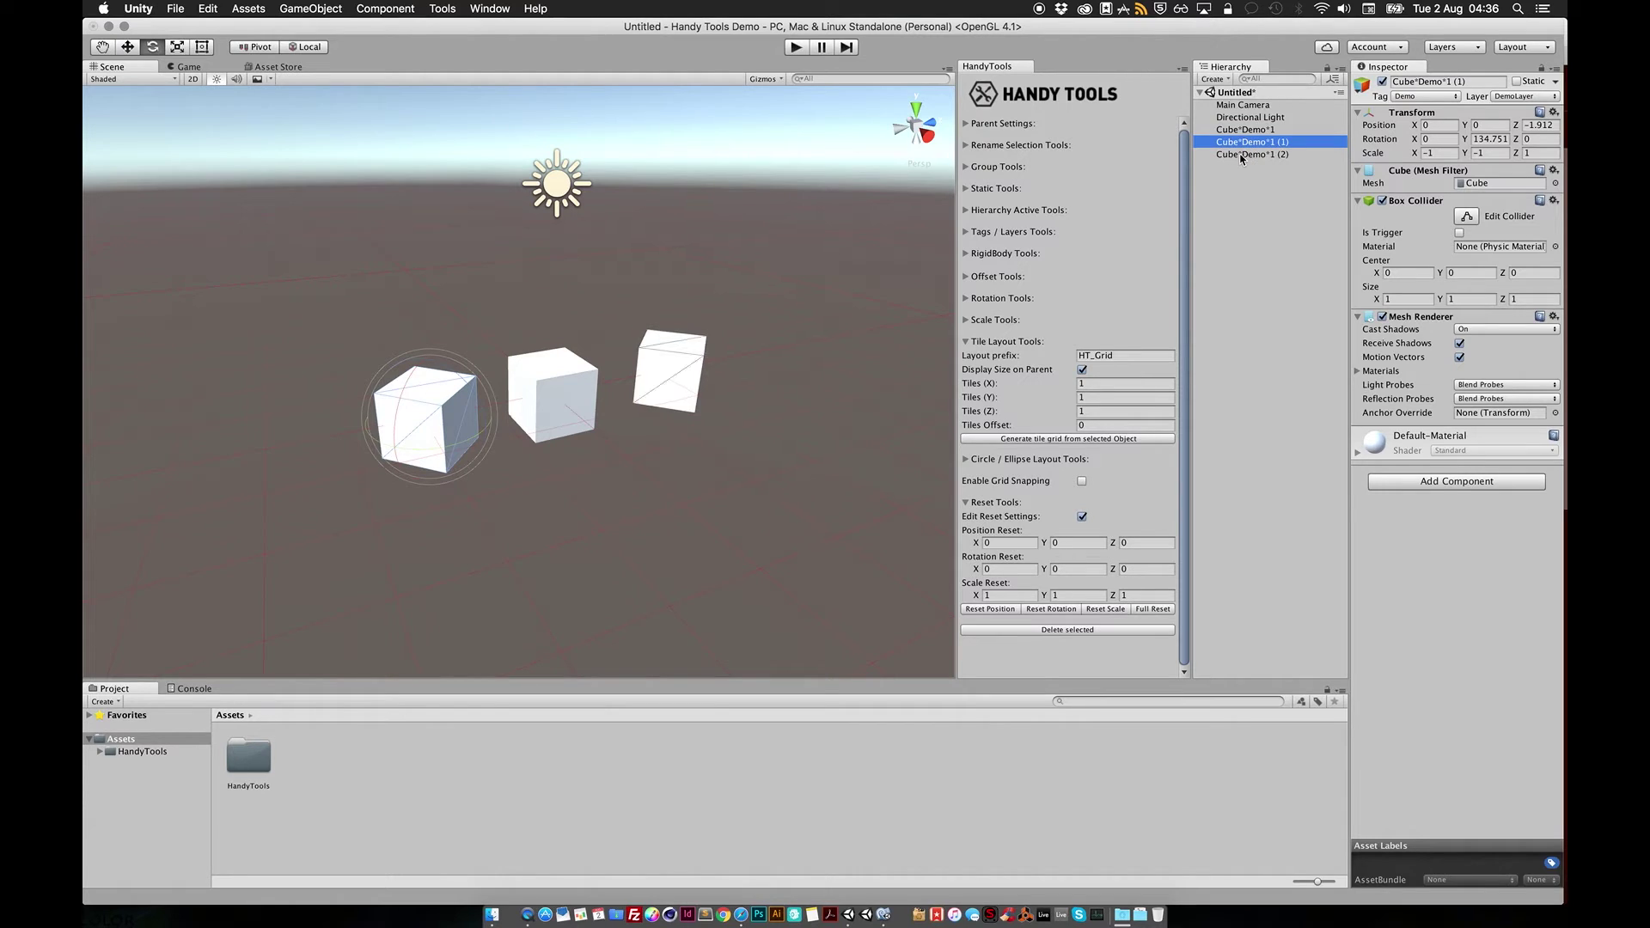
{"action": "key", "text": "super+BackSpace"}
{"action": "left_click", "coordinate": [1260, 130]}
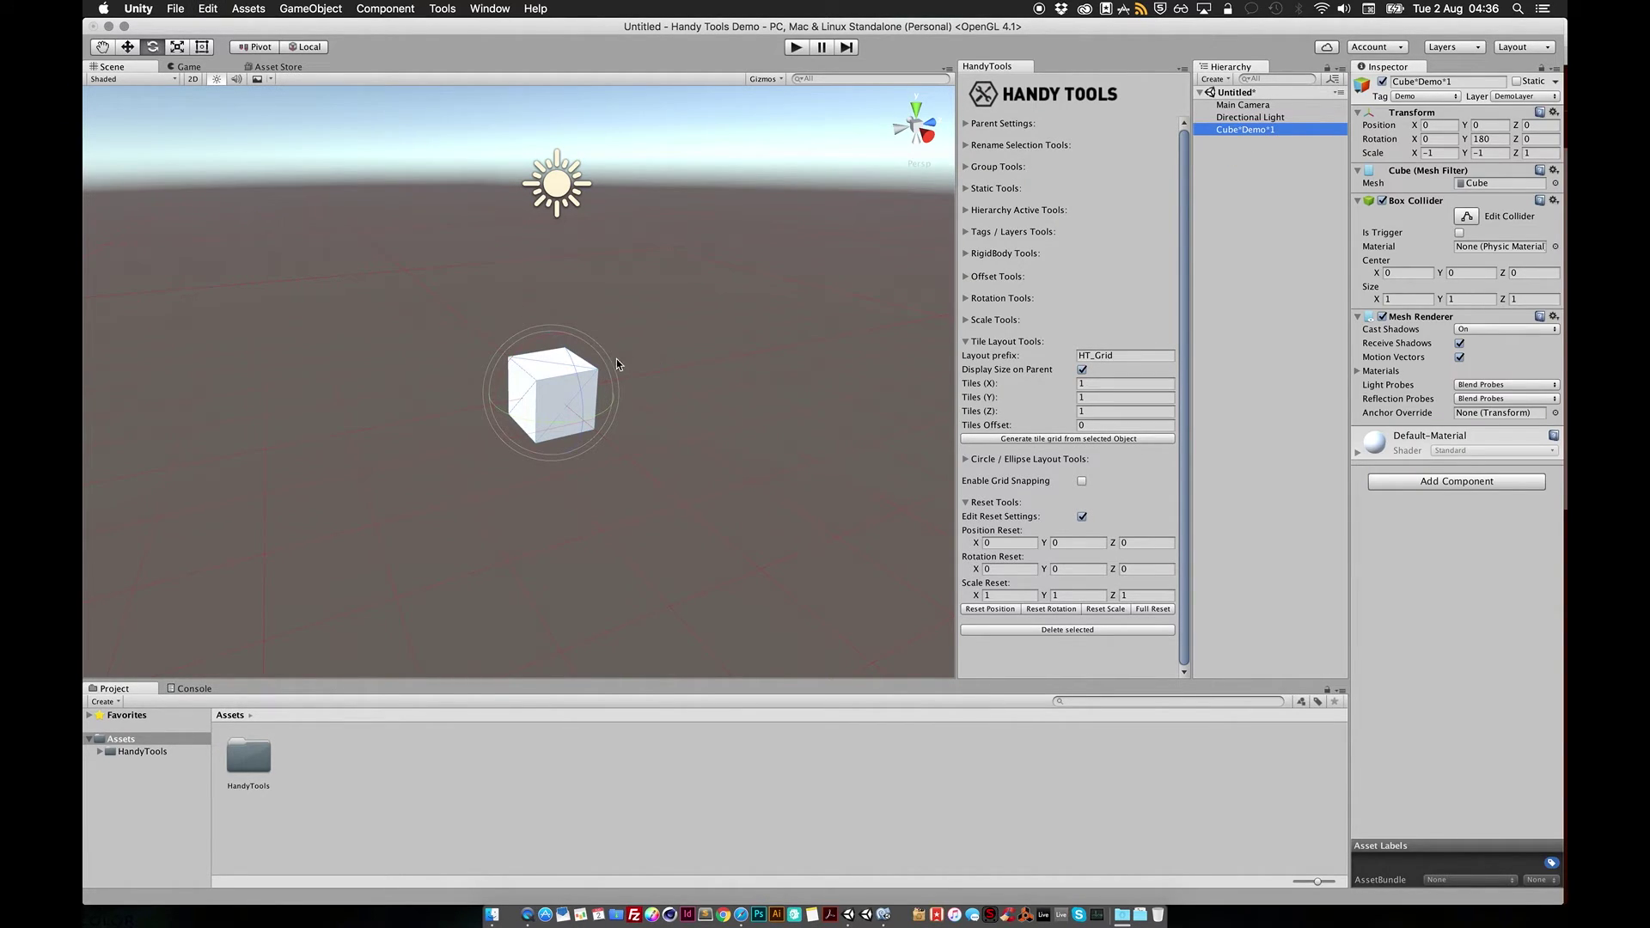
{"action": "right_click_drag", "start_coordinate": [653, 460], "coordinate": [654, 480]}
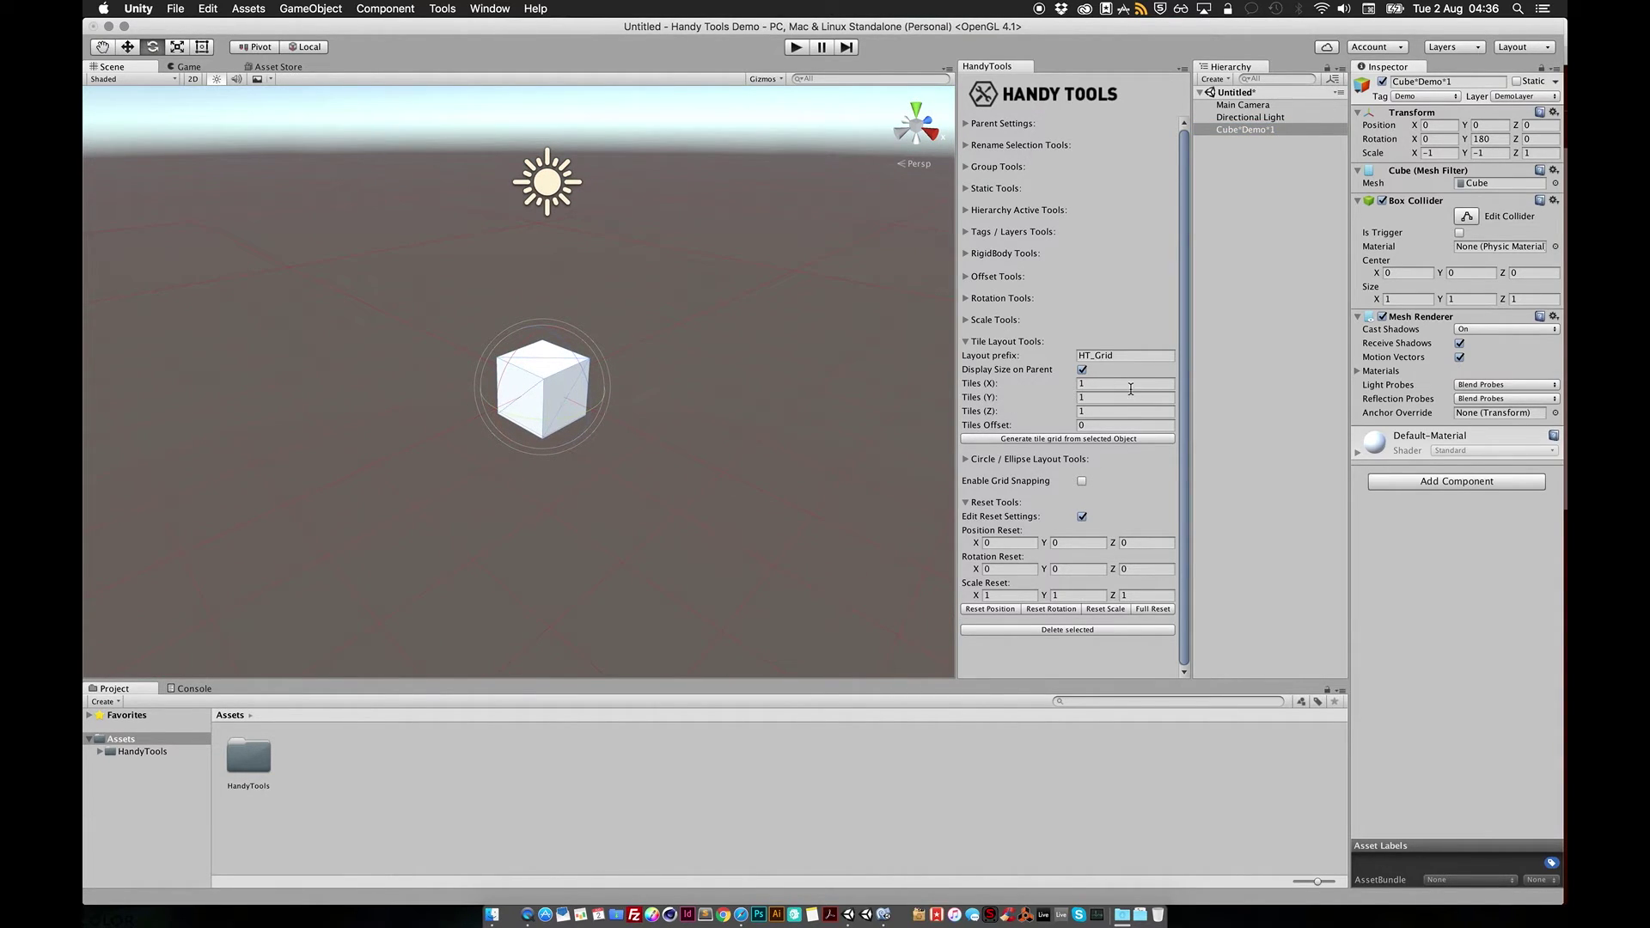
{"action": "left_click", "coordinate": [1081, 384]}
Set tiles X 5, Y 5, Z 2 with tile offset 2 and generate the tile grid.
{"action": "type", "text": "5"}
{"action": "key", "text": "Tab"}
{"action": "type", "text": "5"}
{"action": "key", "text": "Tab"}
{"action": "type", "text": "2"}
{"action": "left_click", "coordinate": [1118, 425]}
{"action": "type", "text": "2"}
{"action": "left_click", "coordinate": [1037, 439]}
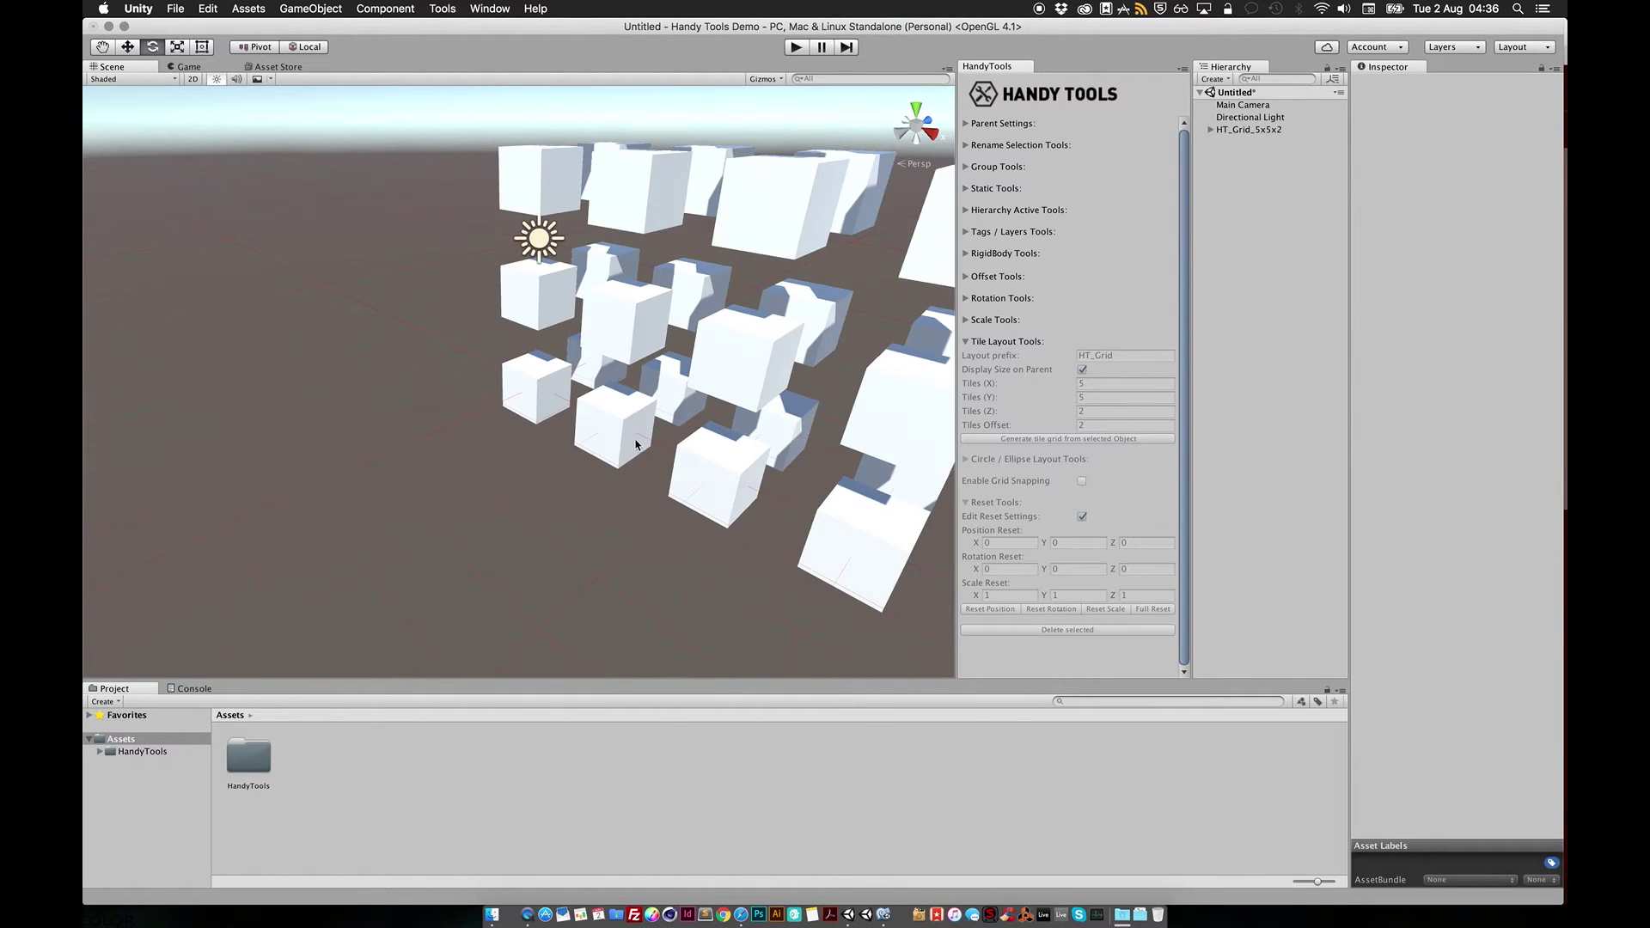
Expand HT_Grid_5x5x2 and select its Level_0 through Level_4 layers in turn.
{"action": "scroll", "coordinate": [636, 443], "scroll_direction": "down", "scroll_amount": 4}
{"action": "left_click_drag", "start_coordinate": [681, 435], "coordinate": [760, 359], "text": "alt"}
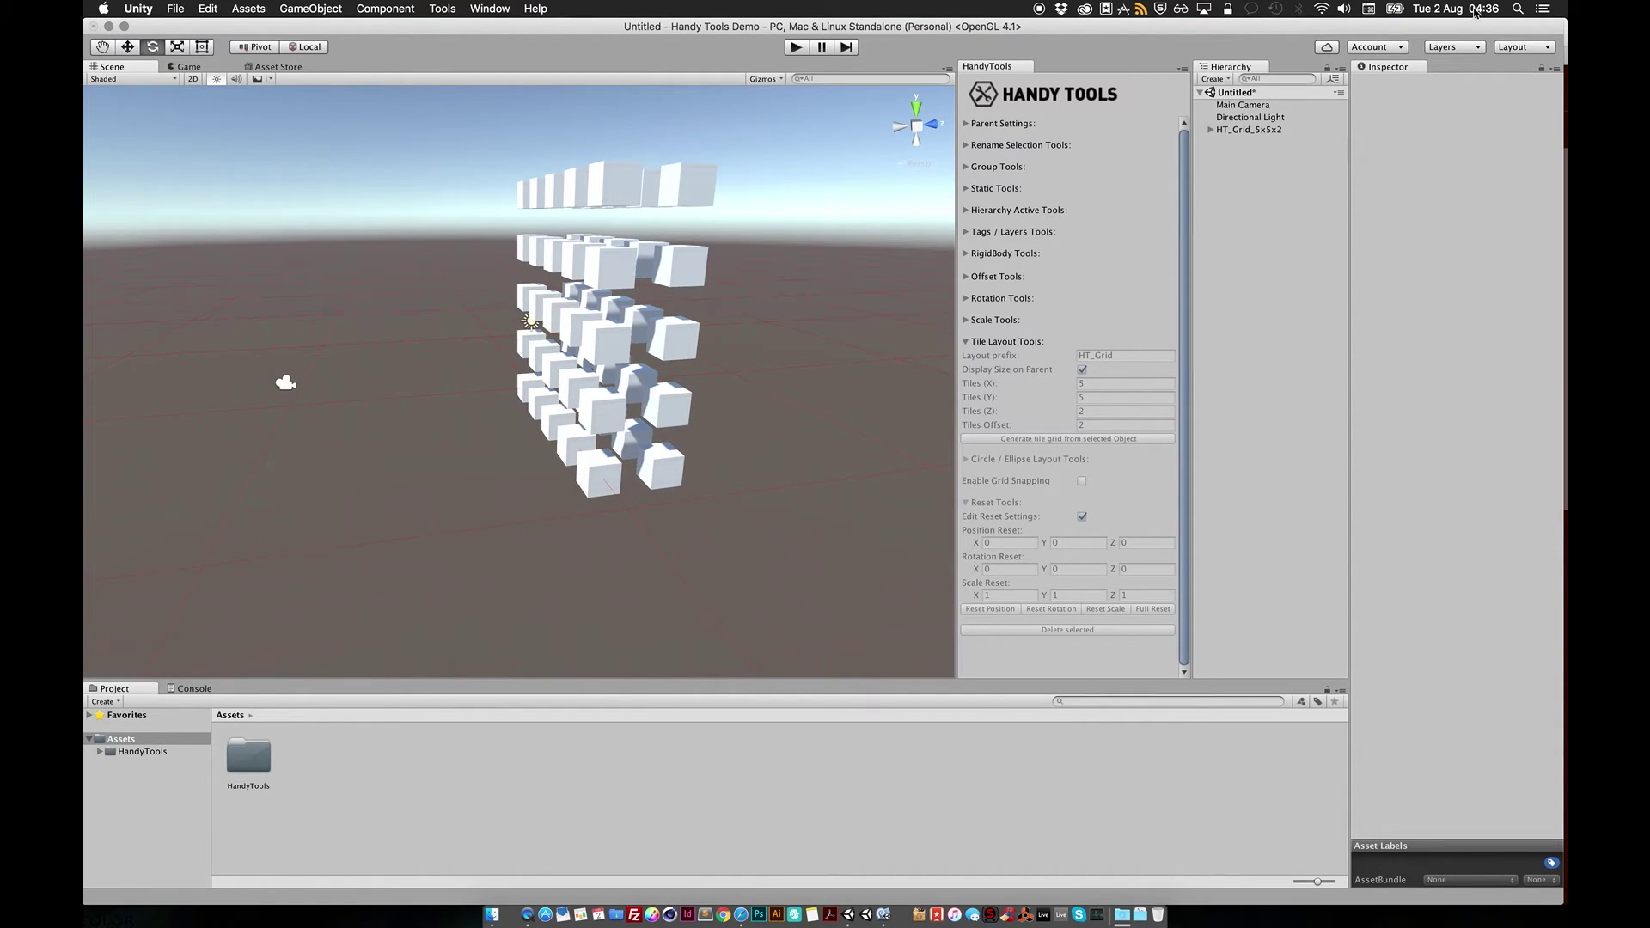
{"action": "left_click", "coordinate": [1210, 129]}
{"action": "left_click", "coordinate": [1238, 143]}
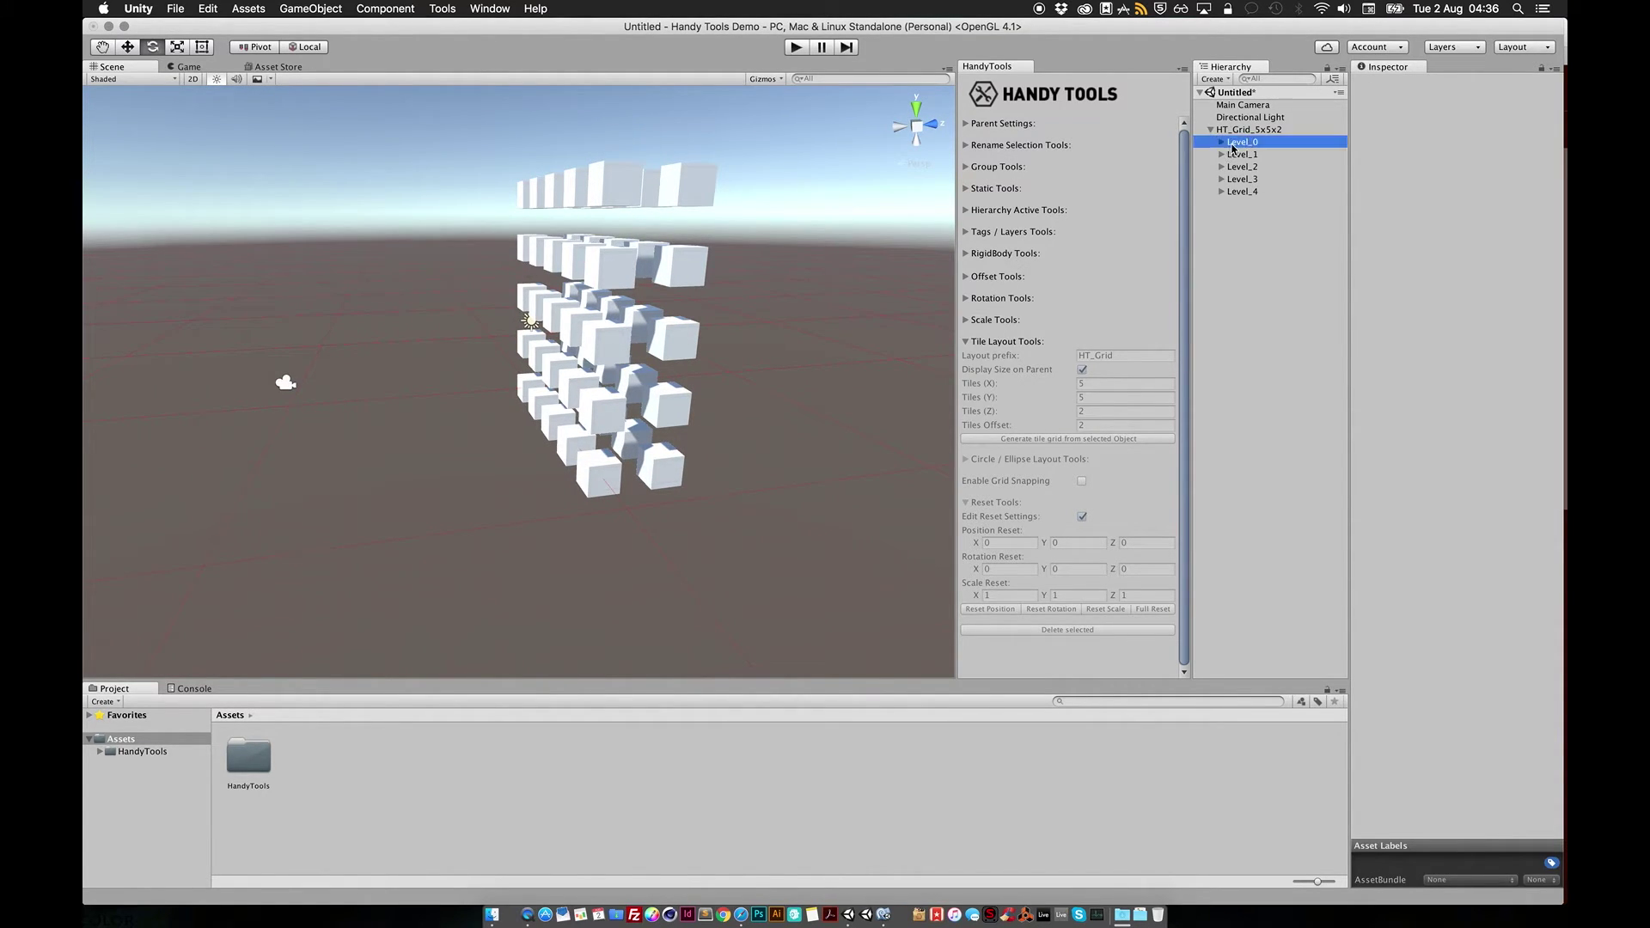
{"action": "left_click", "coordinate": [1240, 166]}
{"action": "left_click", "coordinate": [1239, 178]}
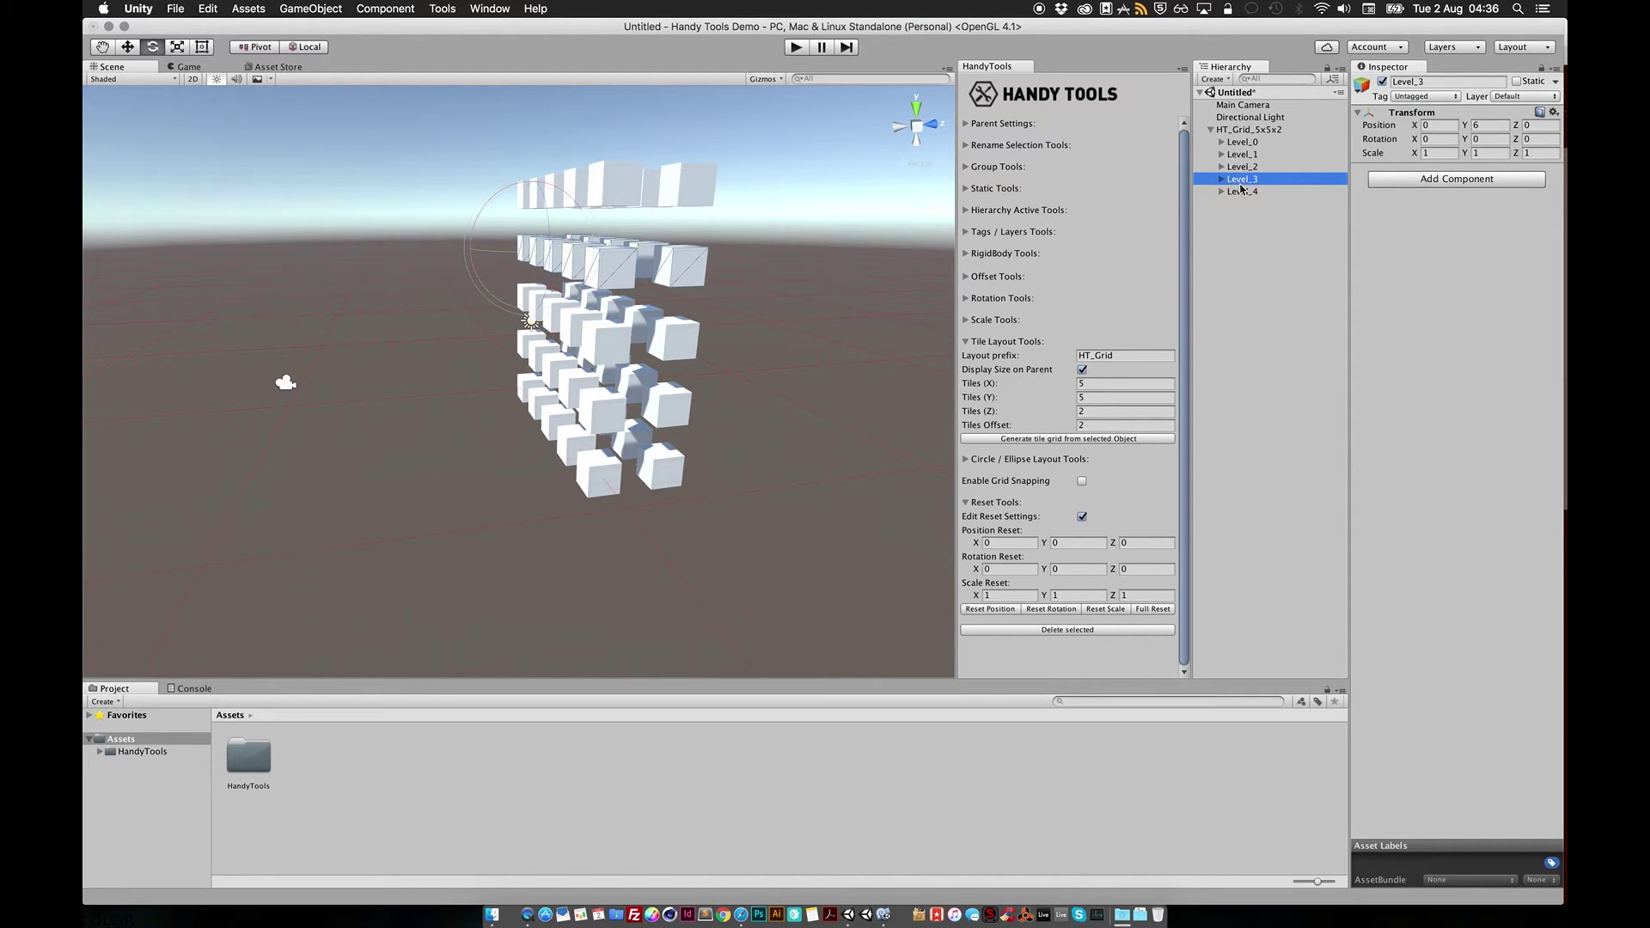
{"action": "left_click", "coordinate": [1243, 191]}
{"action": "left_click", "coordinate": [1259, 143]}
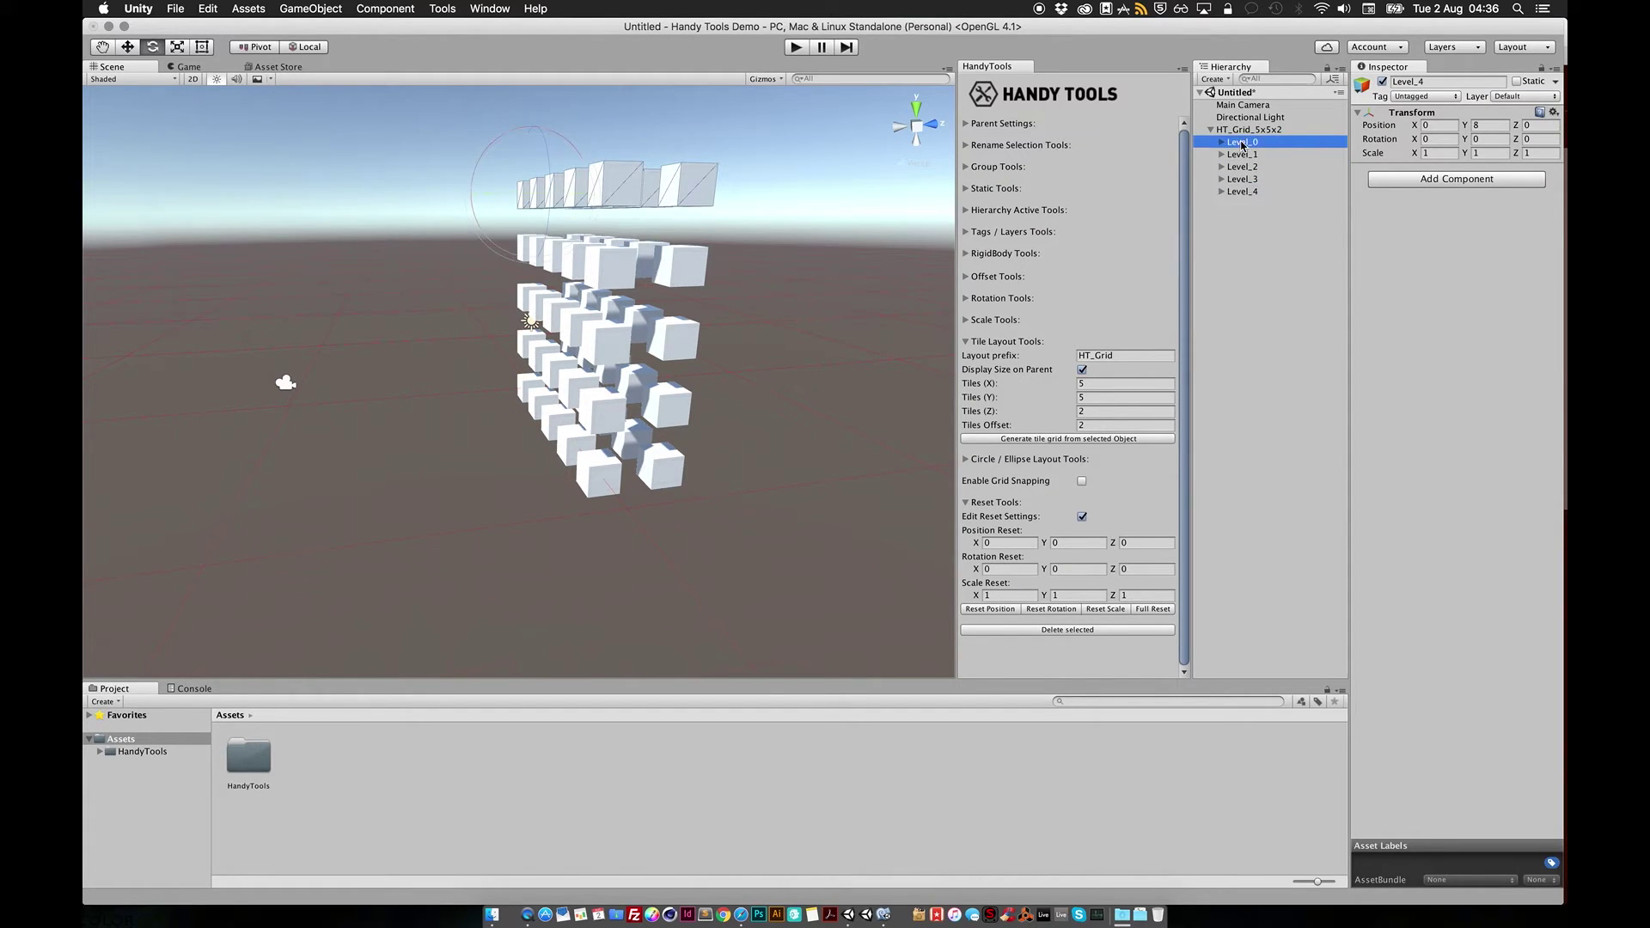
{"action": "left_click", "coordinate": [1243, 192]}
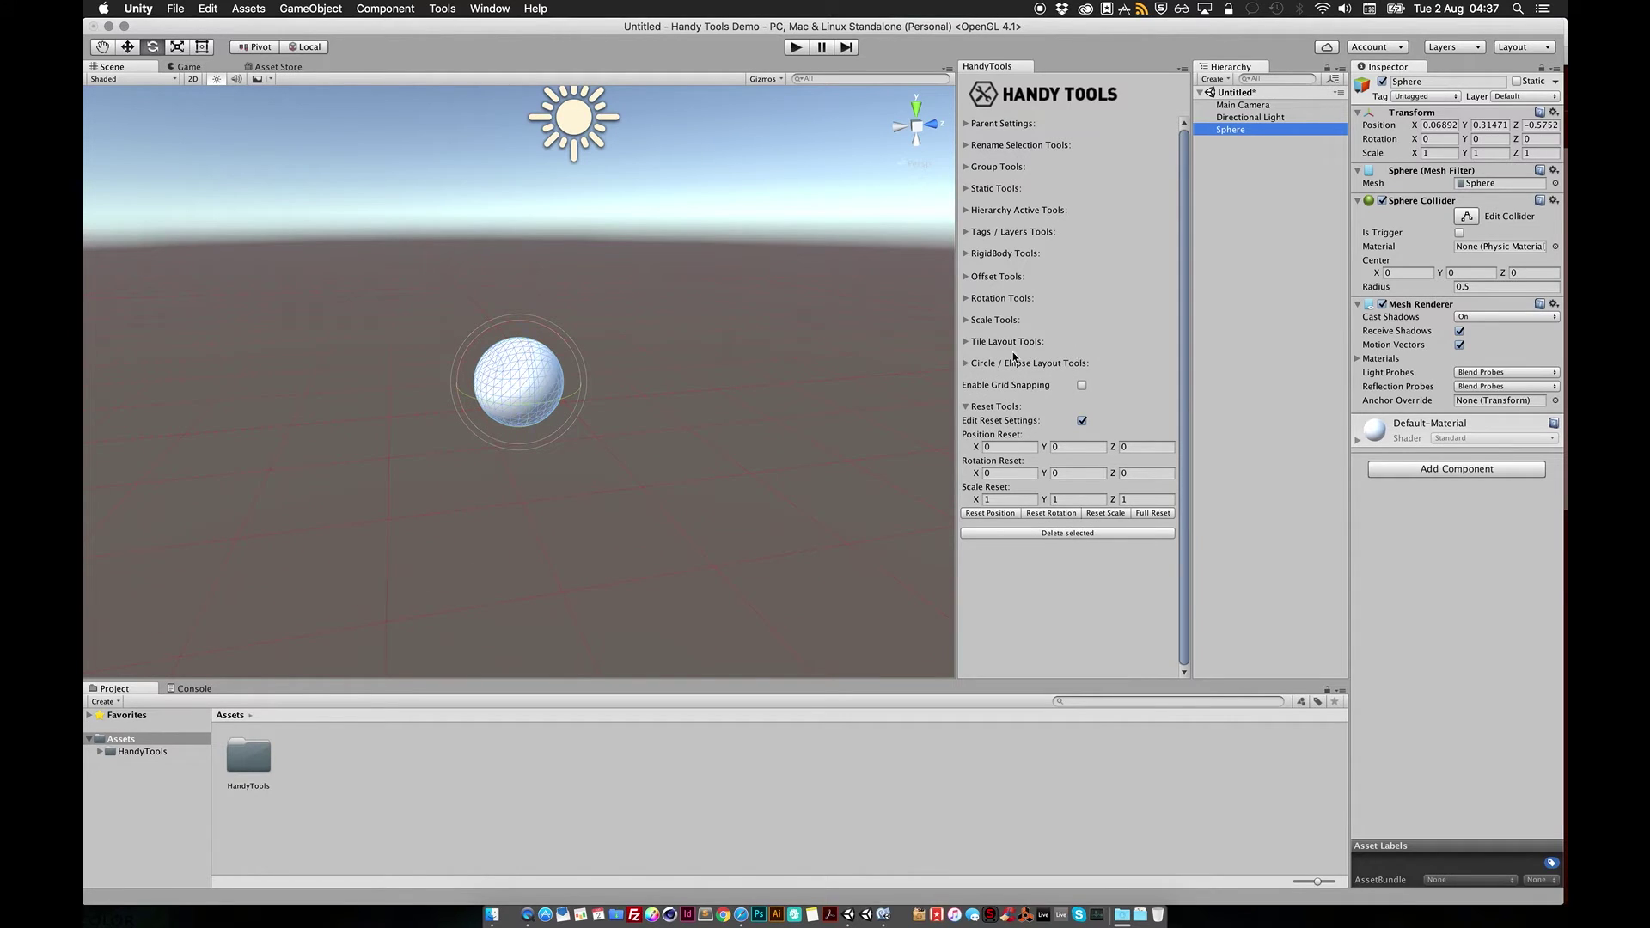
Set Item Count 20 and Radius 50, then generate the circle grid around the sphere.
{"action": "left_click", "coordinate": [993, 363]}
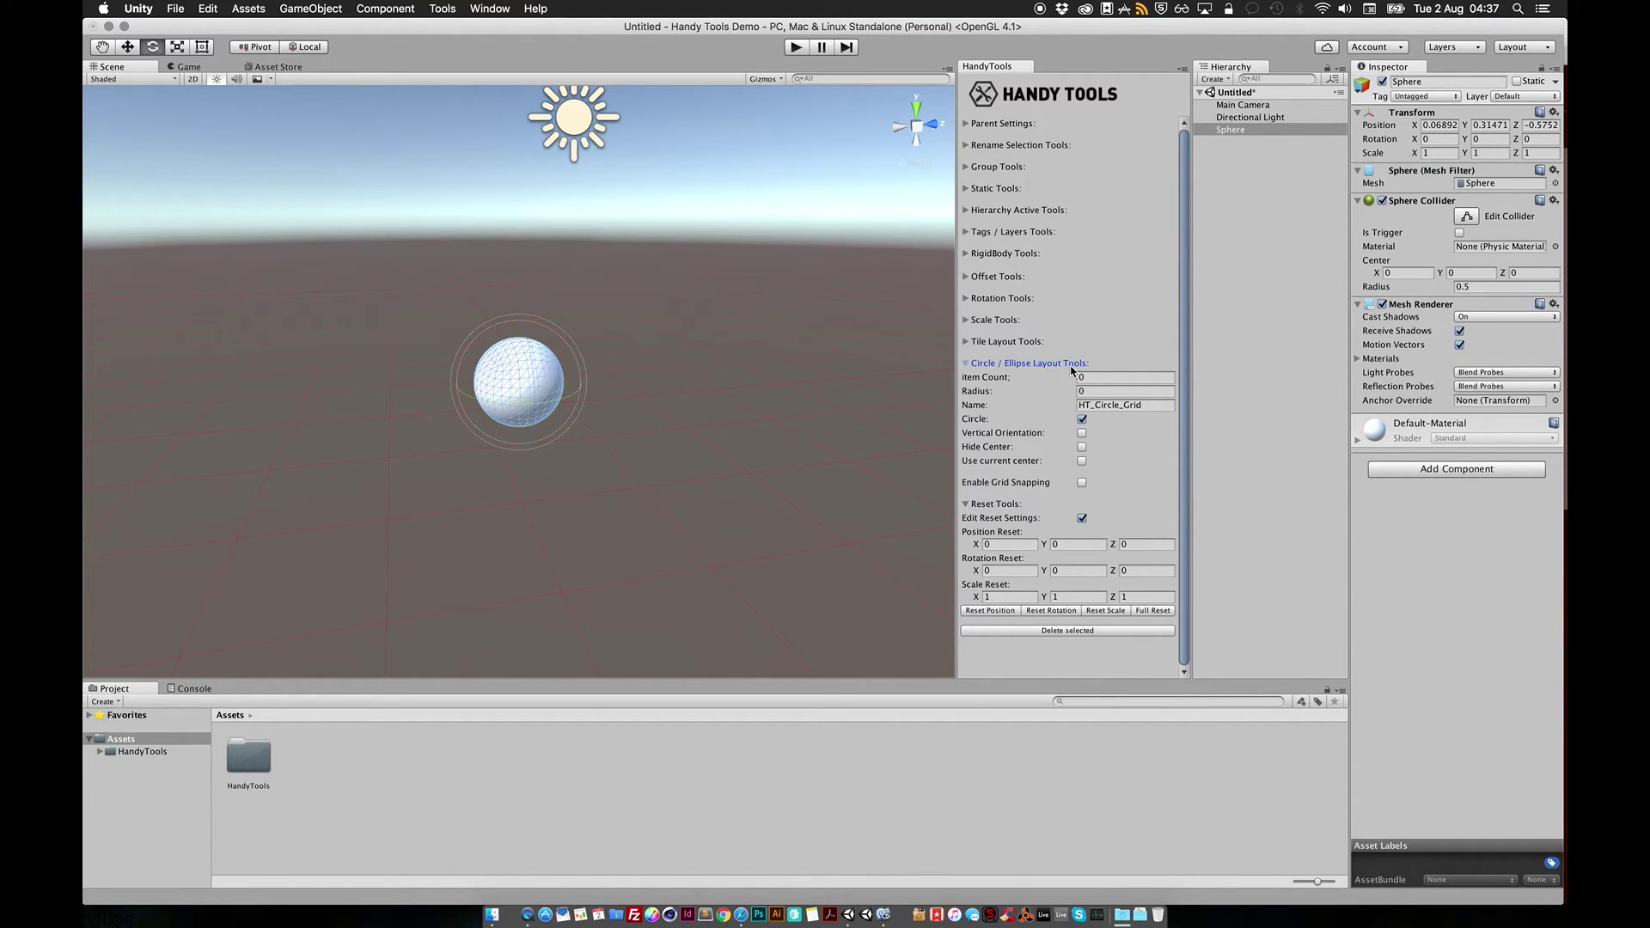
{"action": "left_click", "coordinate": [994, 381]}
{"action": "type", "text": "20"}
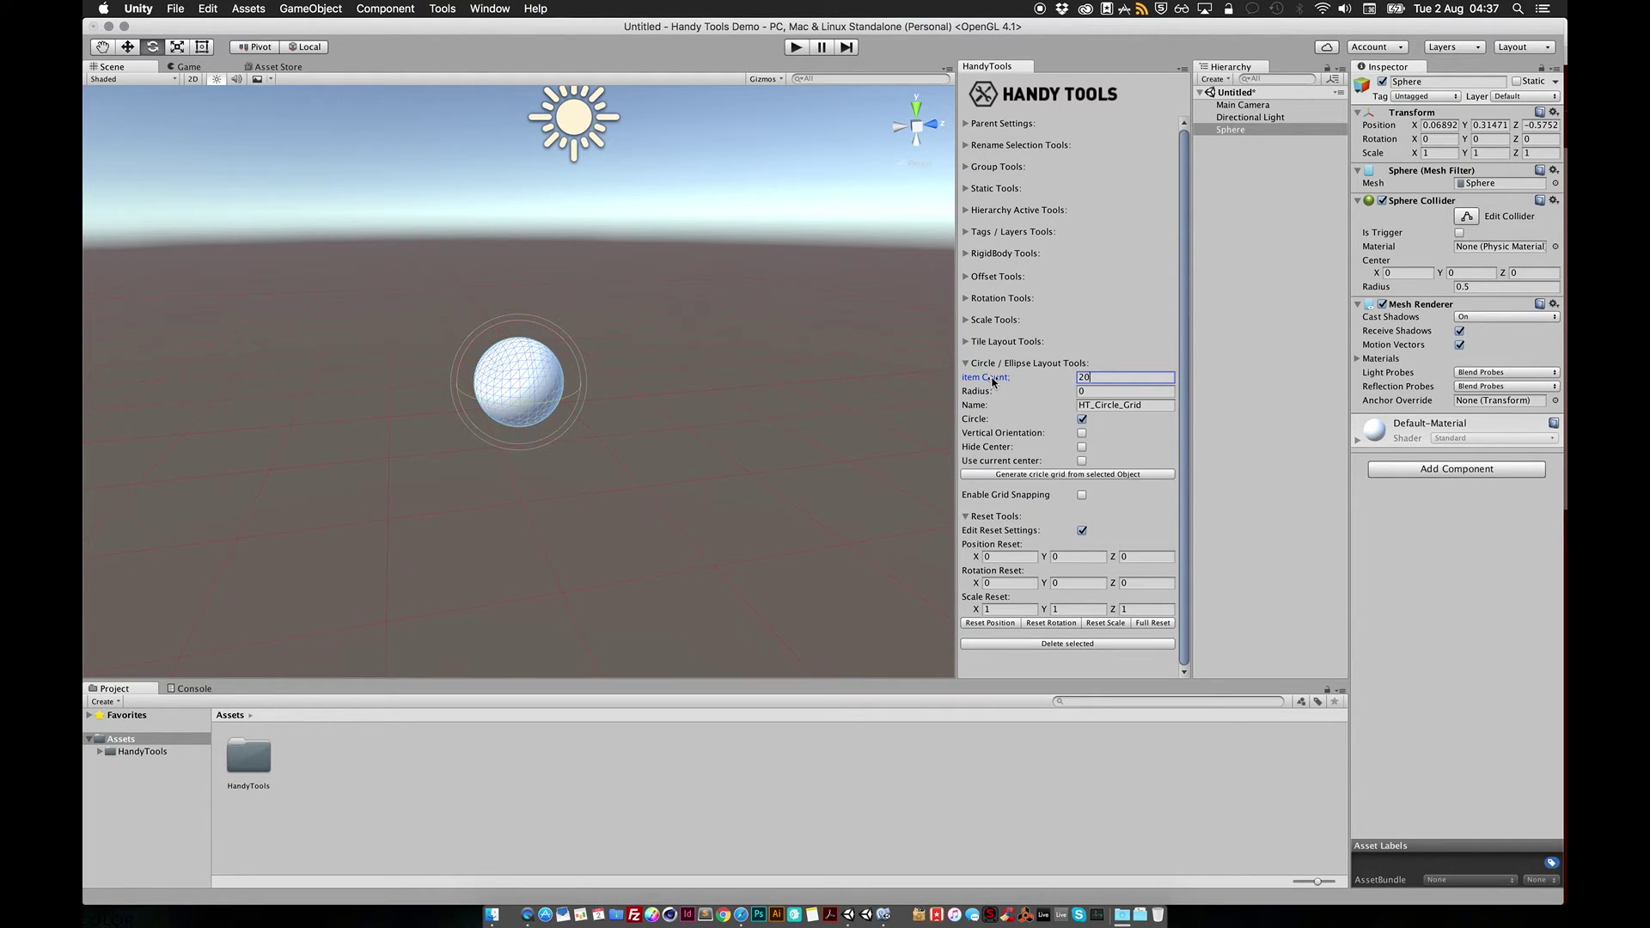
{"action": "key", "text": "Tab"}
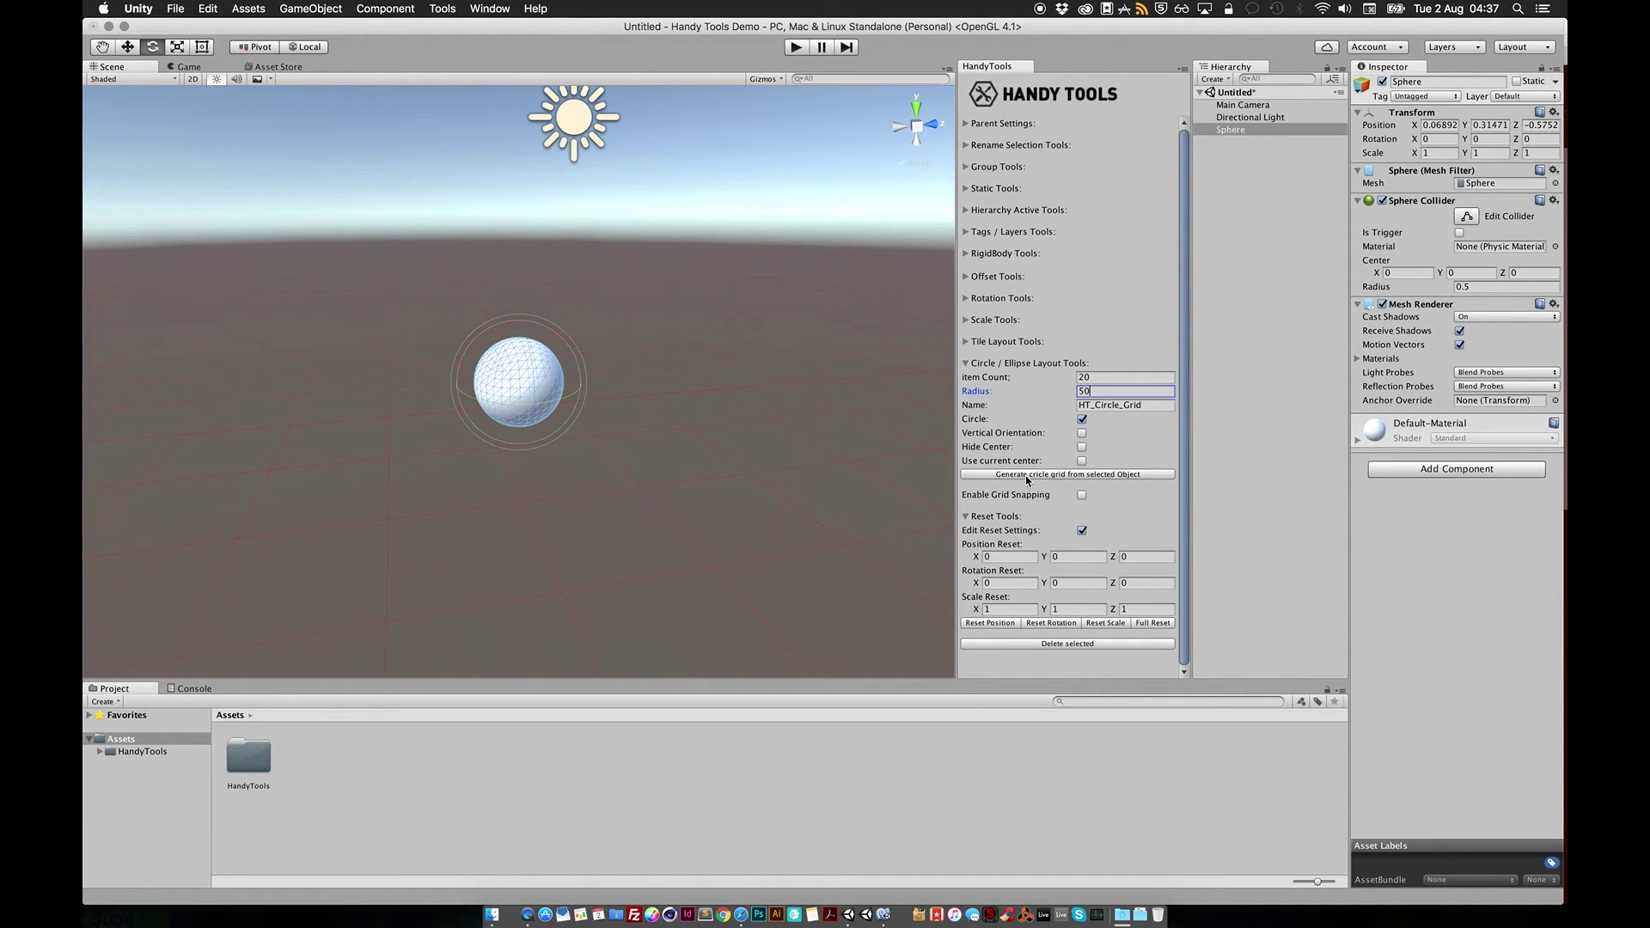
{"action": "left_click", "coordinate": [1024, 475]}
{"action": "scroll", "coordinate": [607, 395], "scroll_direction": "down", "scroll_amount": 3}
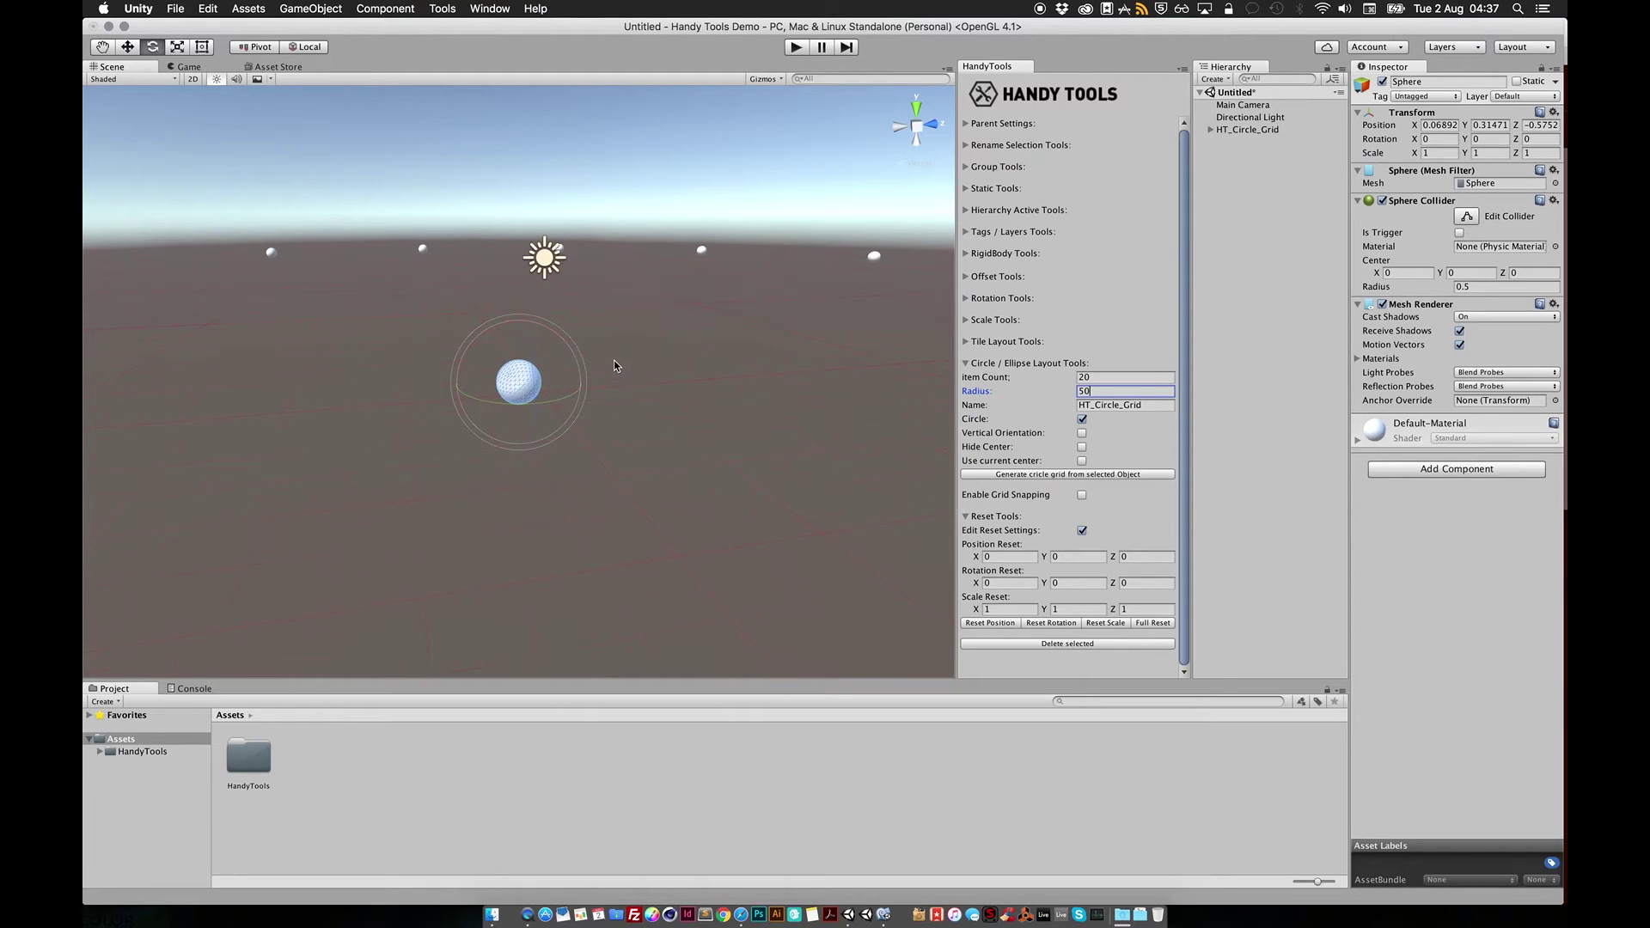
{"action": "scroll", "coordinate": [614, 366], "scroll_direction": "down", "scroll_amount": 5}
{"action": "left_click_drag", "start_coordinate": [618, 371], "coordinate": [529, 489], "text": "alt"}
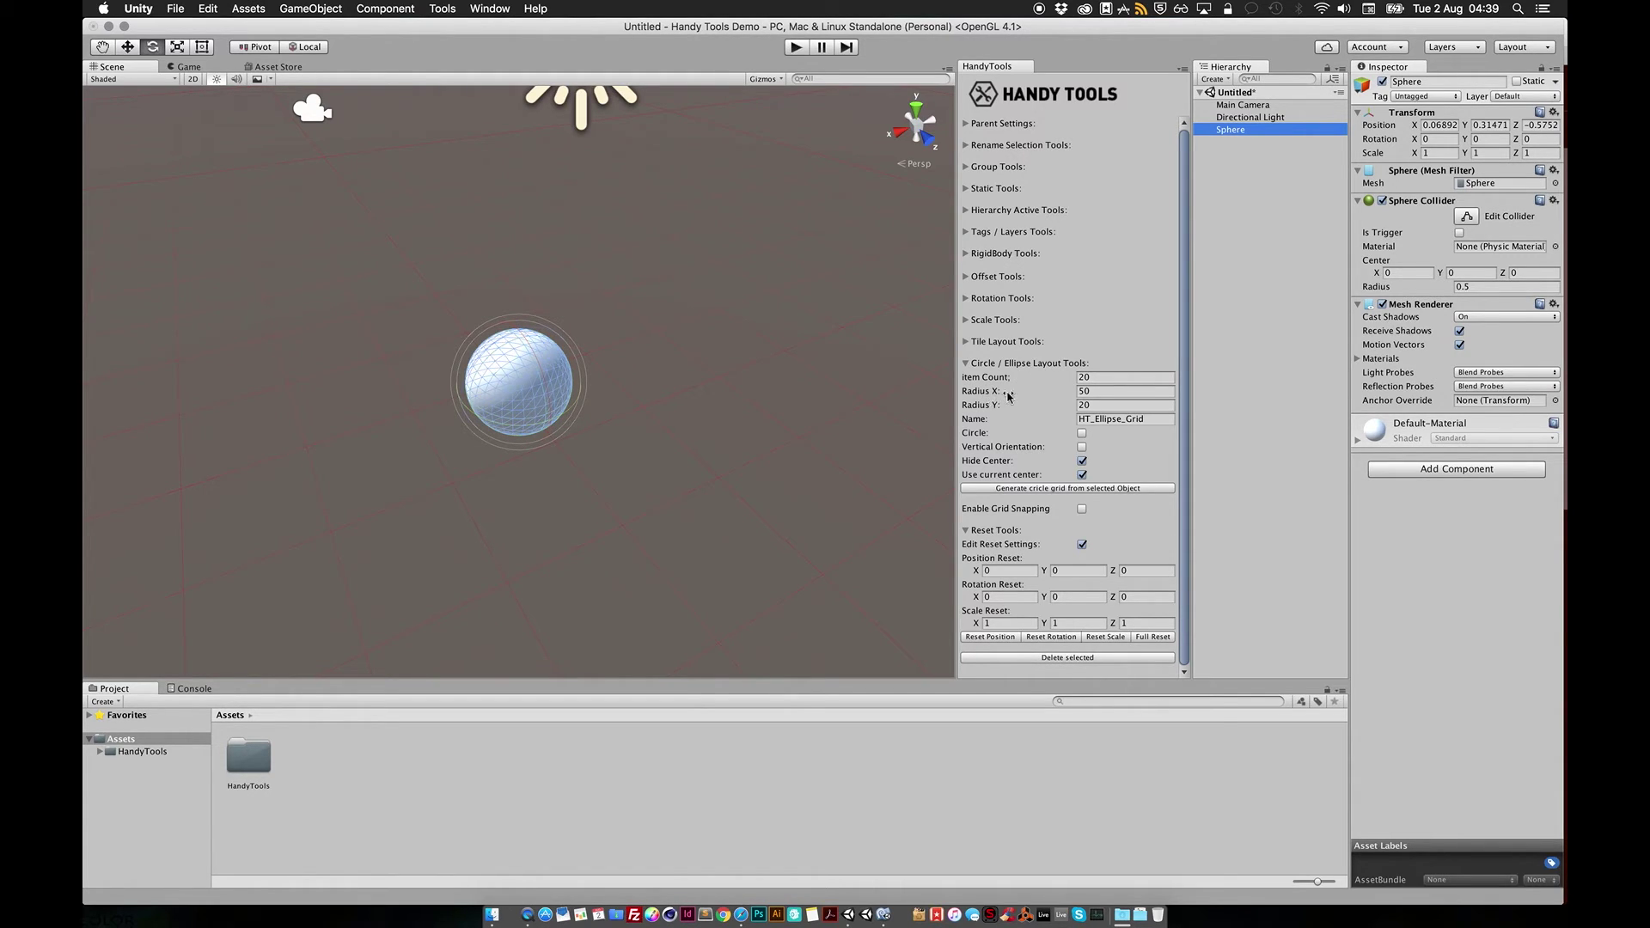
Set ellipse radii X 50 and Y 20, and reset the sphere's transform to the origin.
{"action": "left_click", "coordinate": [1100, 392]}
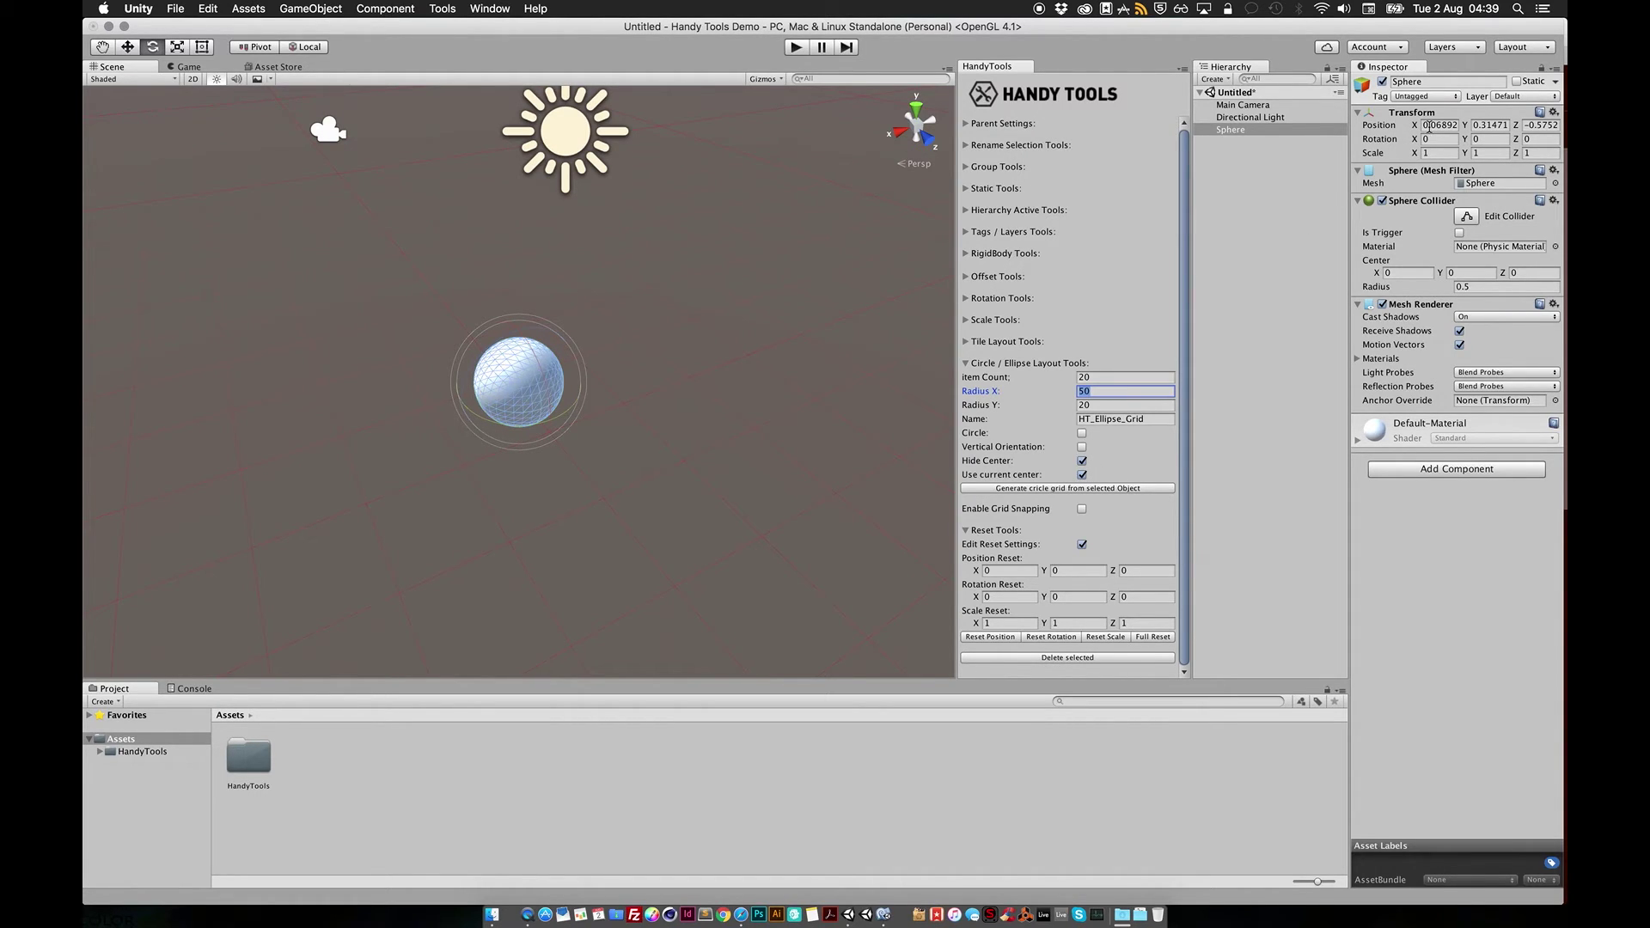
{"action": "left_click", "coordinate": [1554, 112]}
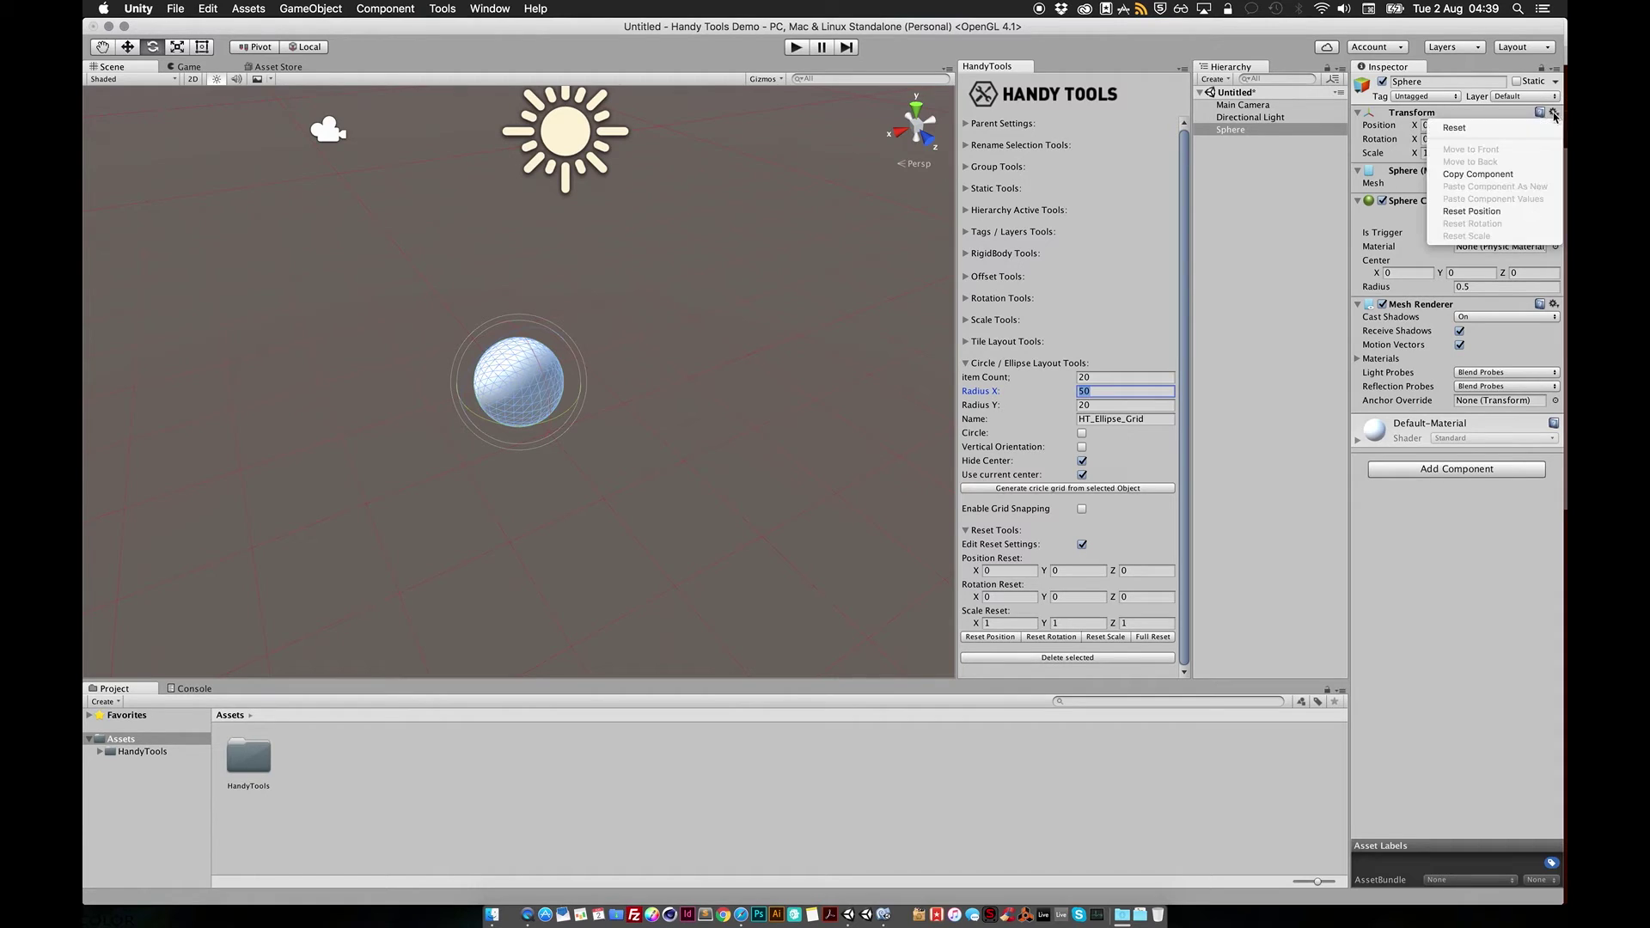
{"action": "left_click", "coordinate": [1461, 132]}
{"action": "left_click", "coordinate": [1006, 638]}
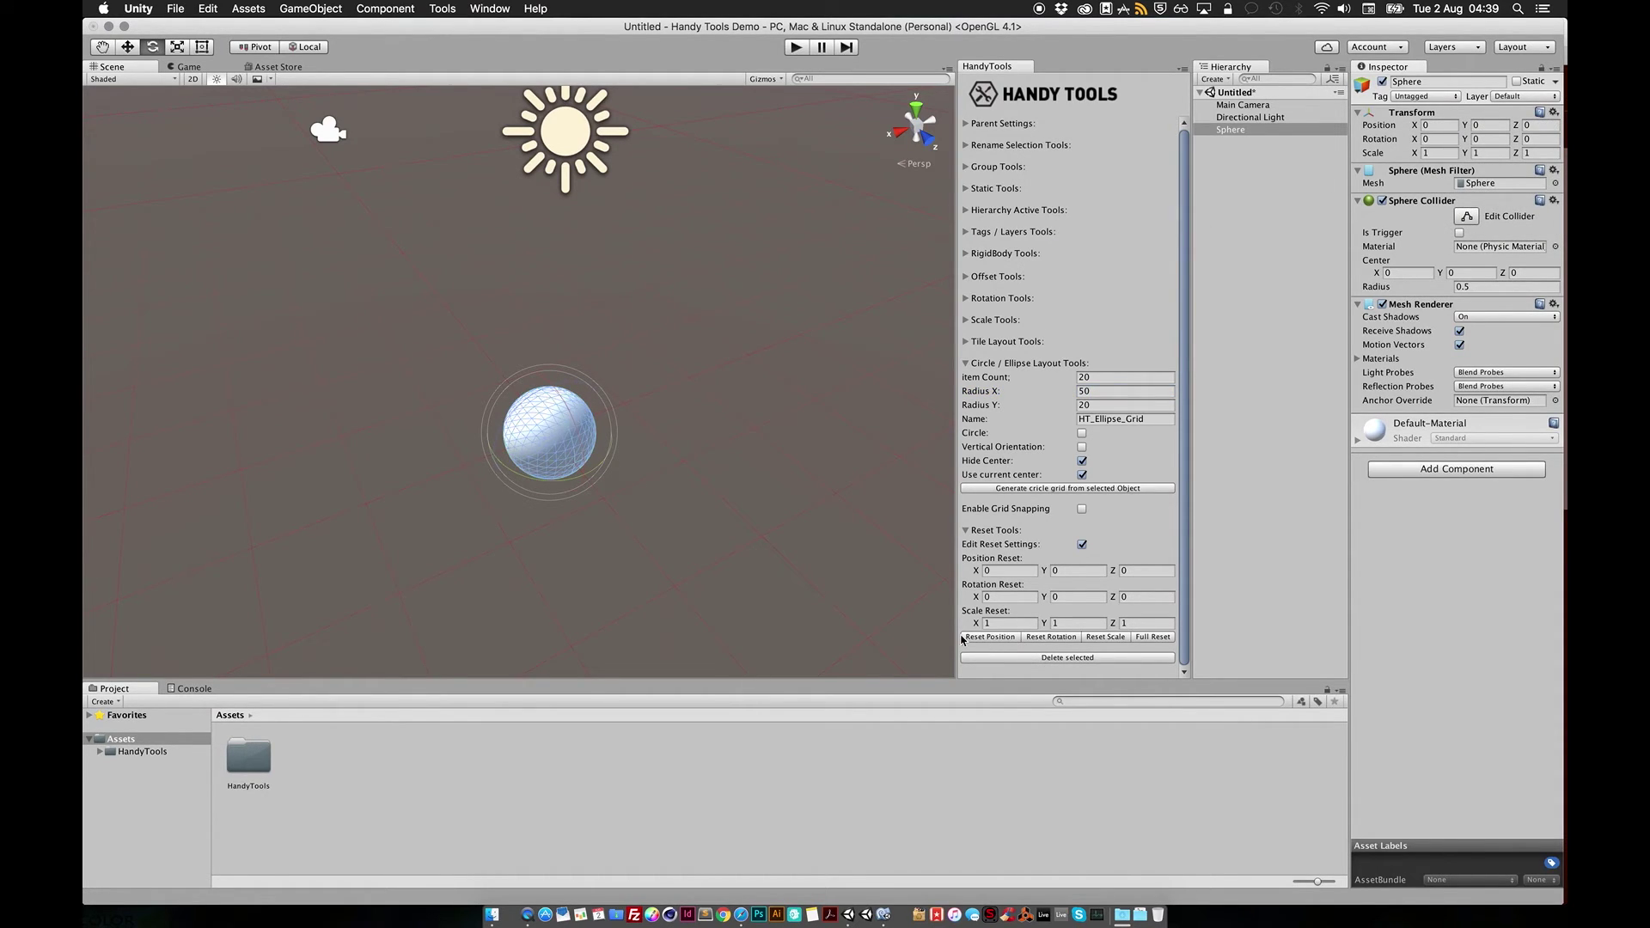
Generate the 20-sphere ellipse grid around the hidden center sphere.
{"action": "left_click_drag", "start_coordinate": [671, 437], "coordinate": [667, 499], "text": "alt"}
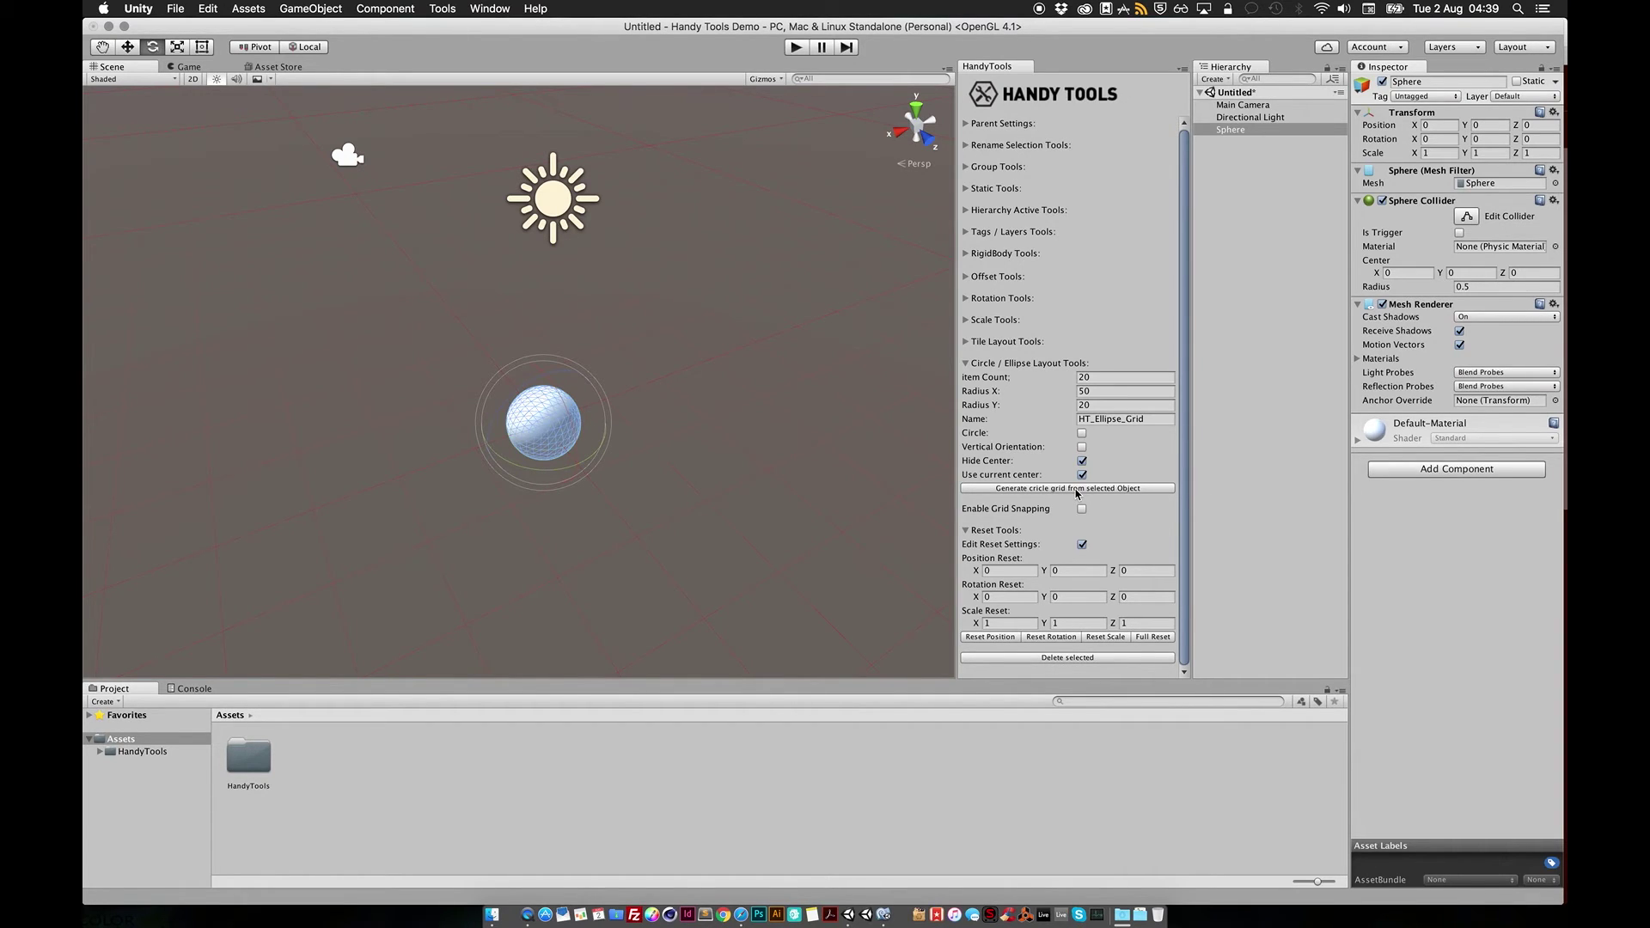
{"action": "left_click", "coordinate": [1074, 489]}
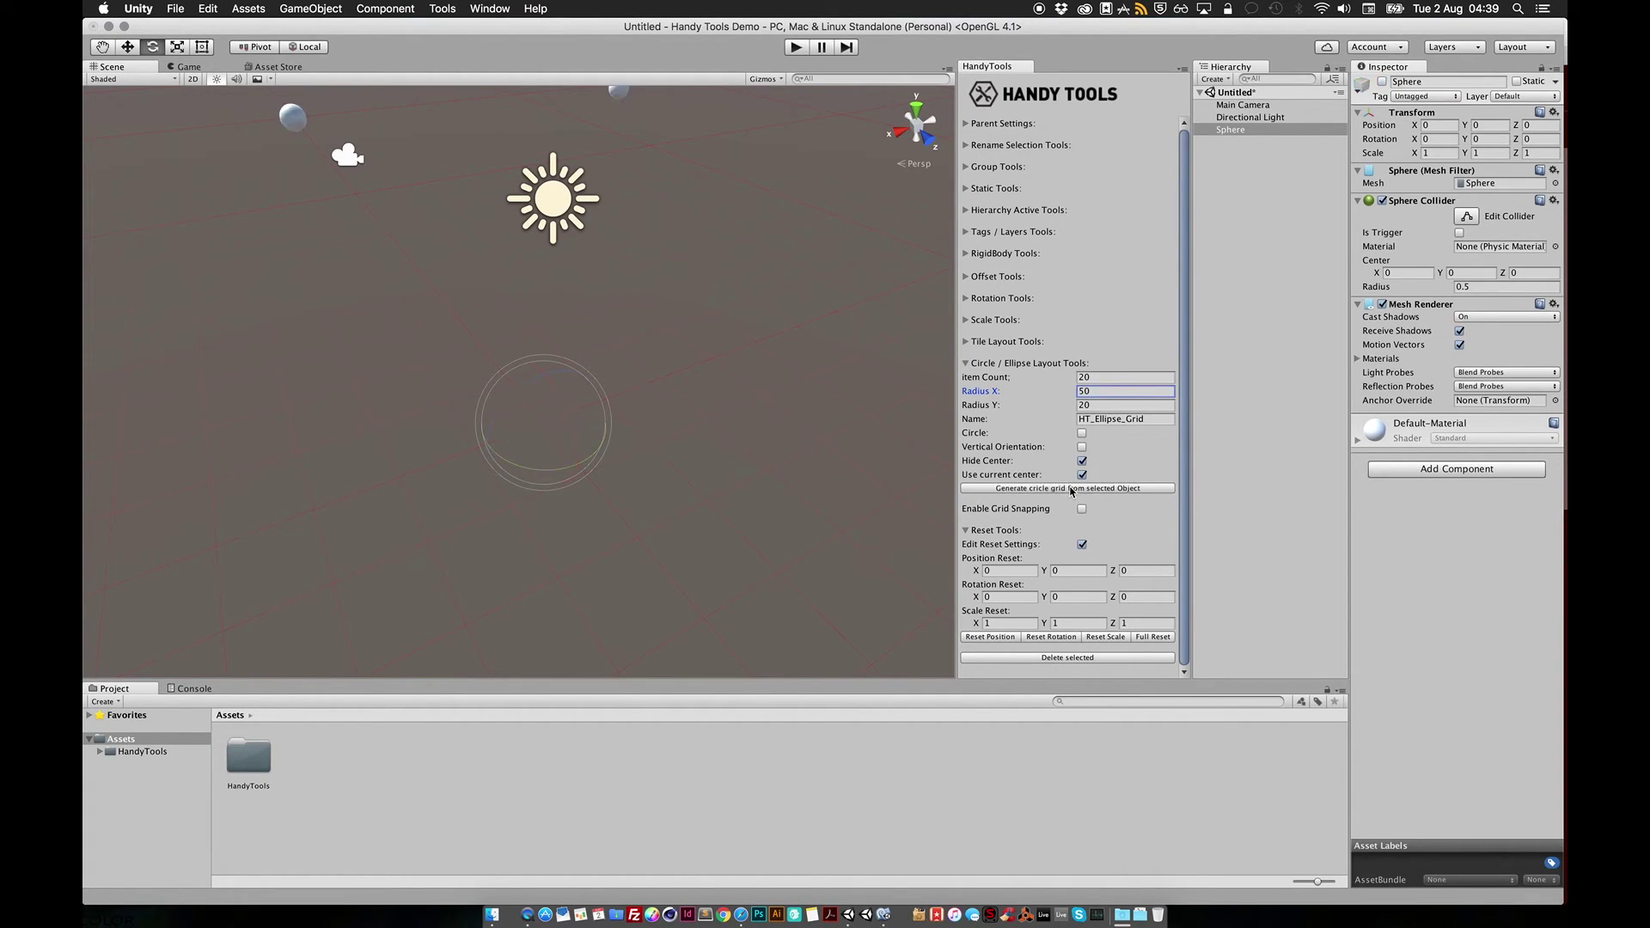
{"action": "scroll", "coordinate": [627, 456], "scroll_direction": "down", "scroll_amount": 3}
{"action": "scroll", "coordinate": [621, 458], "scroll_direction": "down", "scroll_amount": 8}
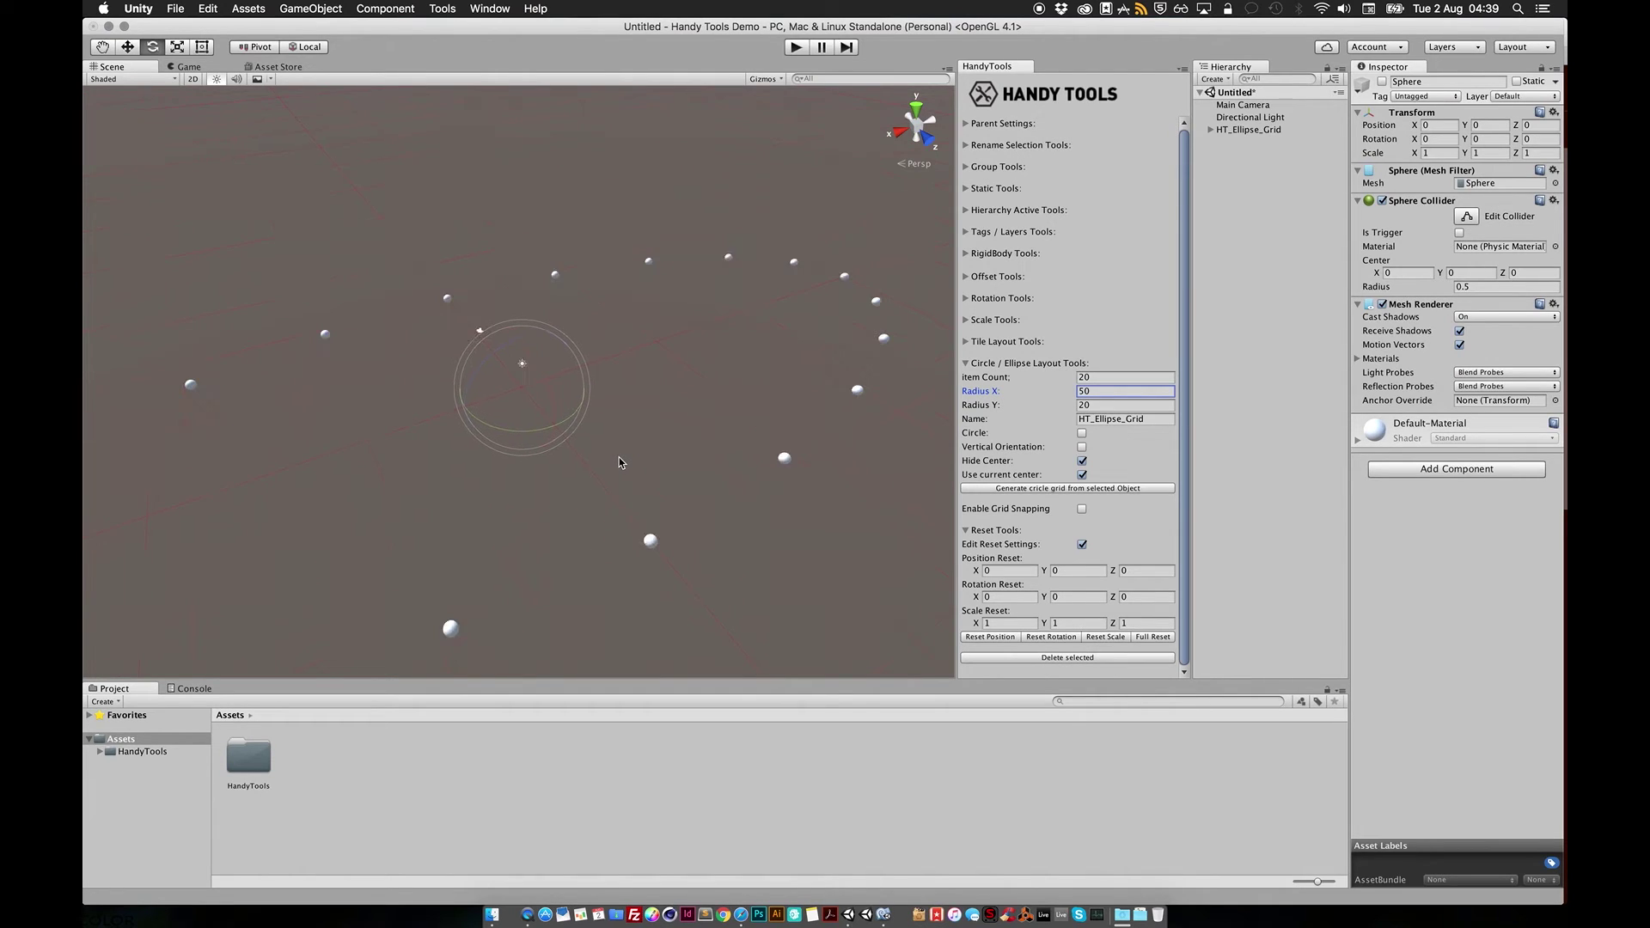
{"action": "left_click_drag", "start_coordinate": [619, 458], "coordinate": [898, 389], "text": "alt"}
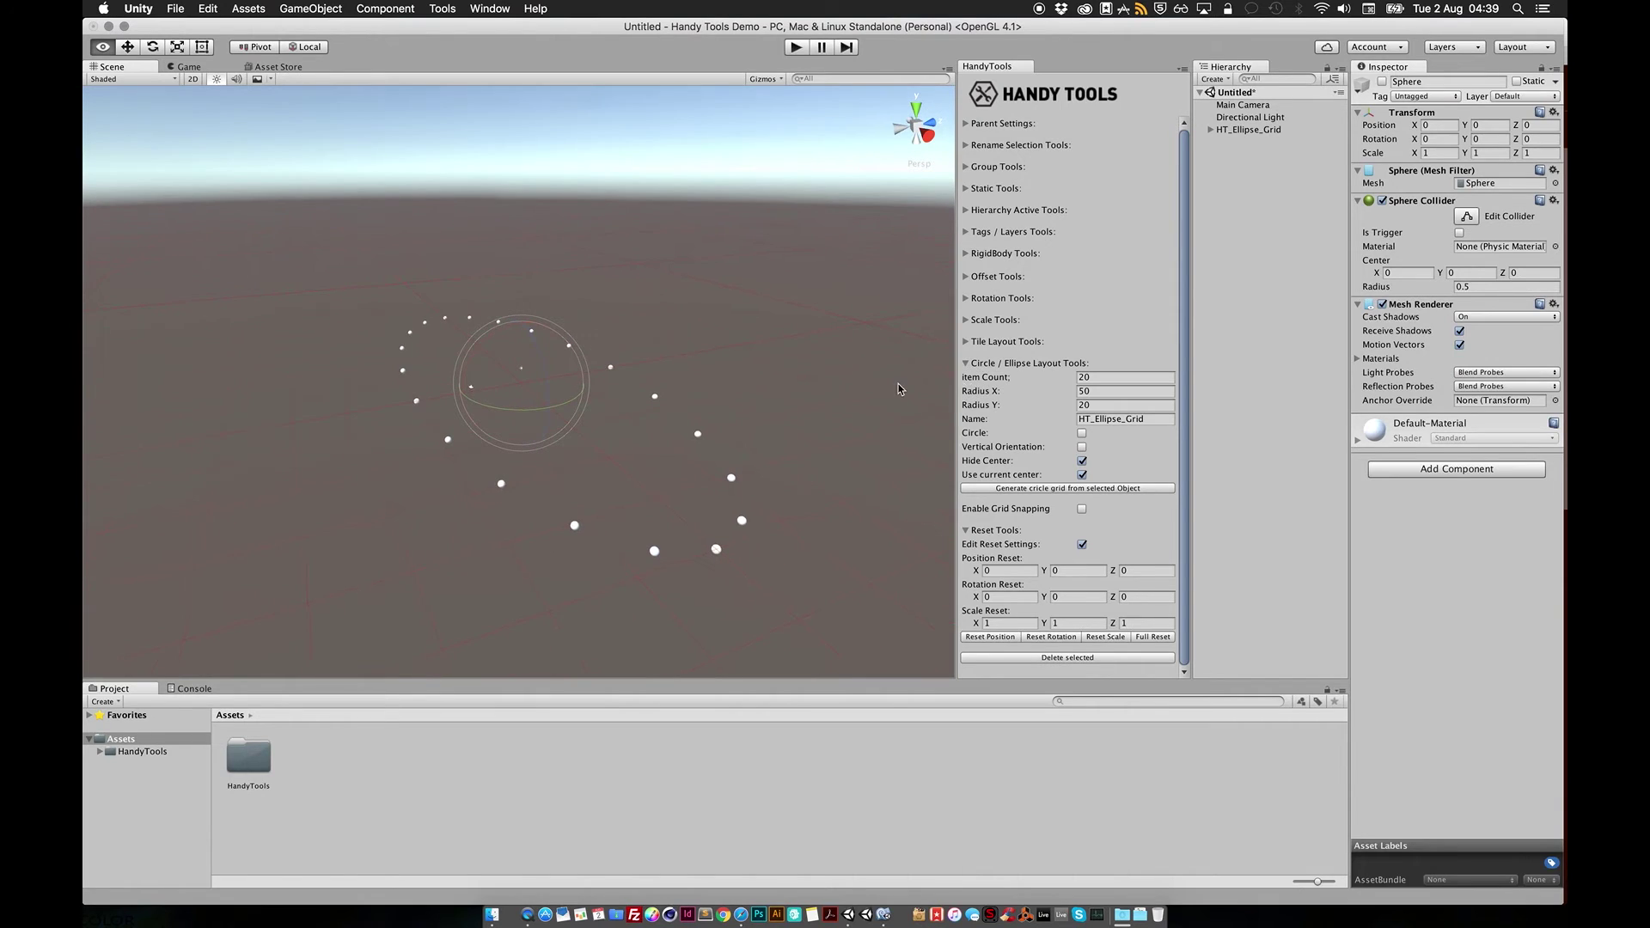
Use an ellipse sphere as template and set Circle, radius 30, 10 items, vertical orientation.
{"action": "left_click", "coordinate": [501, 485]}
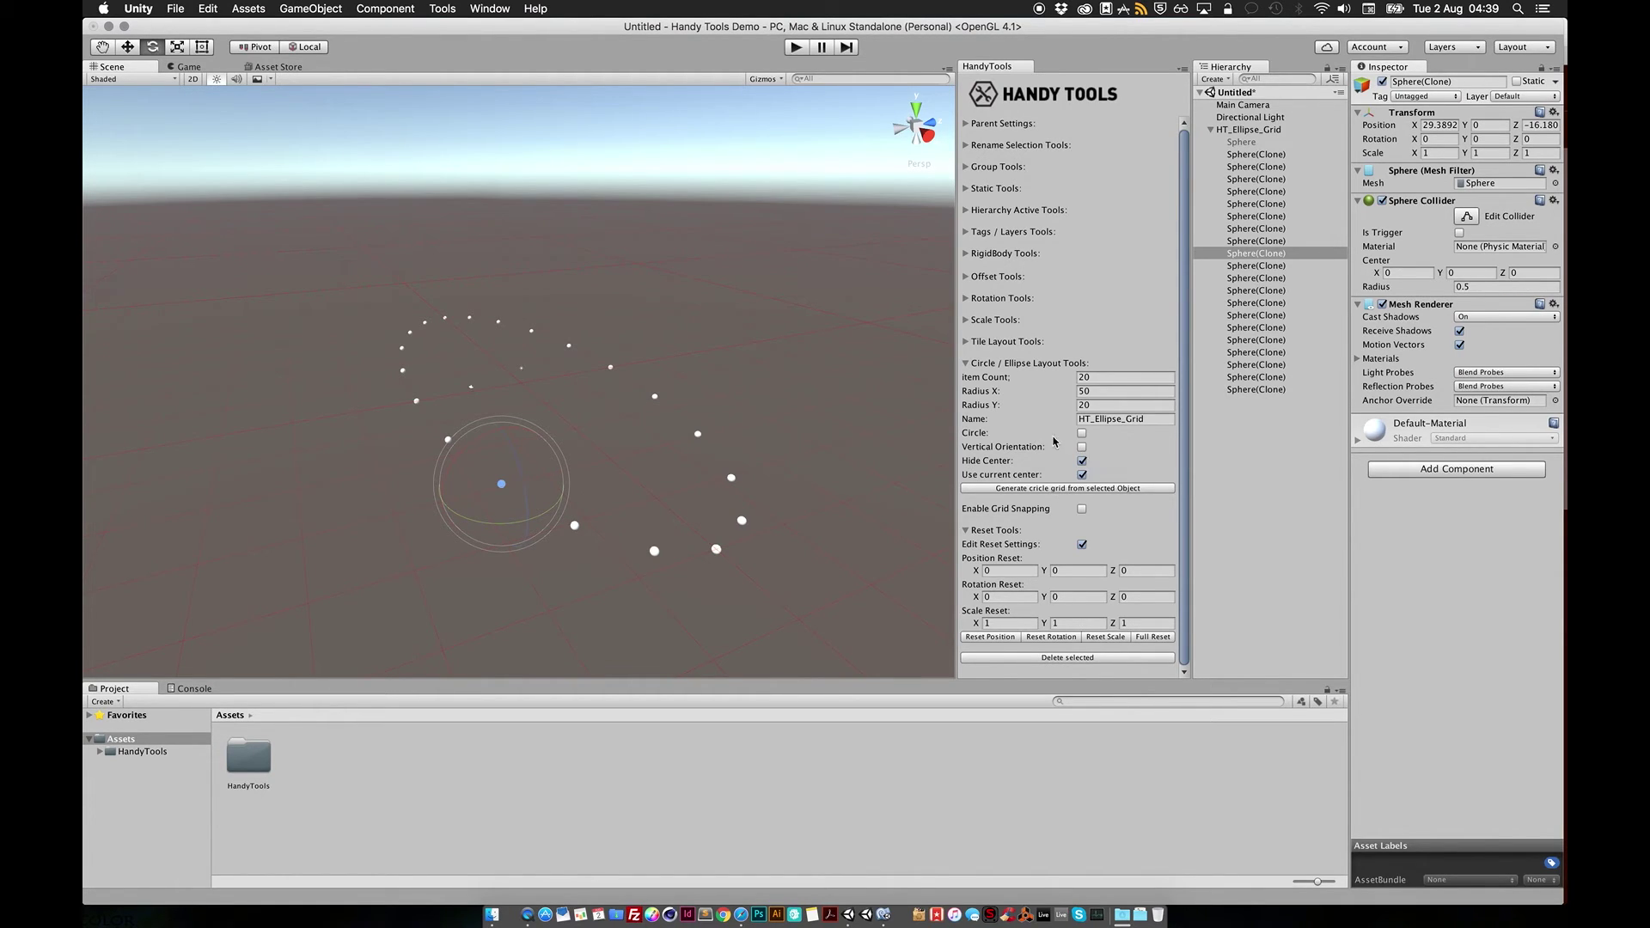
{"action": "left_click", "coordinate": [1082, 433]}
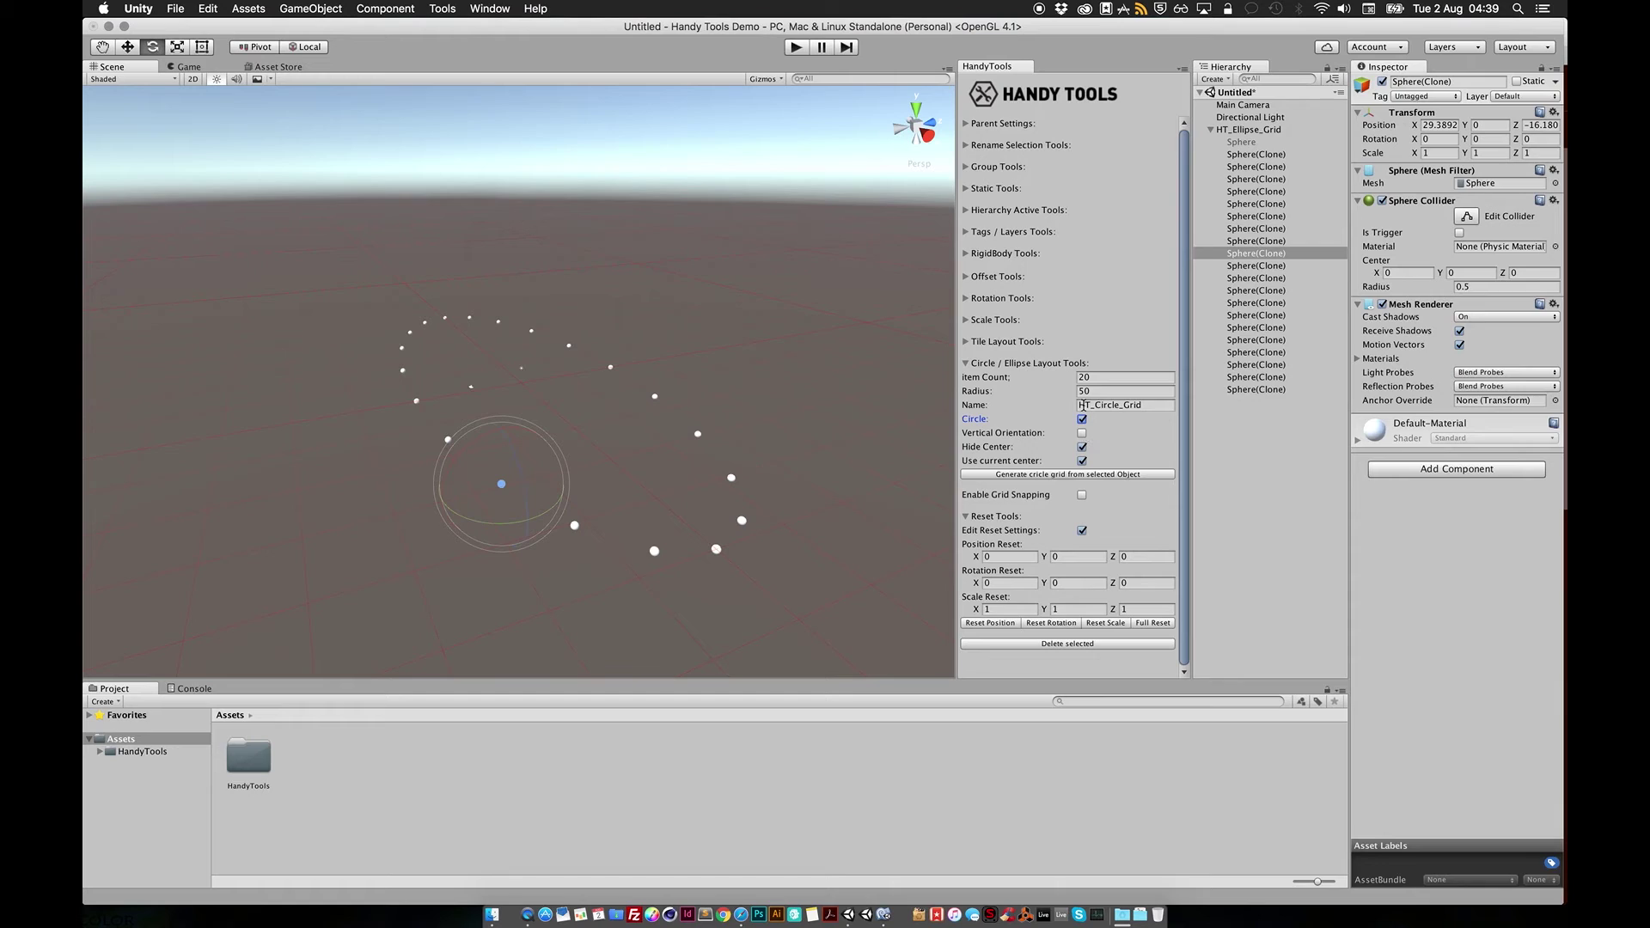
{"action": "left_click", "coordinate": [1101, 393]}
{"action": "left_click", "coordinate": [1125, 378]}
{"action": "left_click", "coordinate": [1083, 434]}
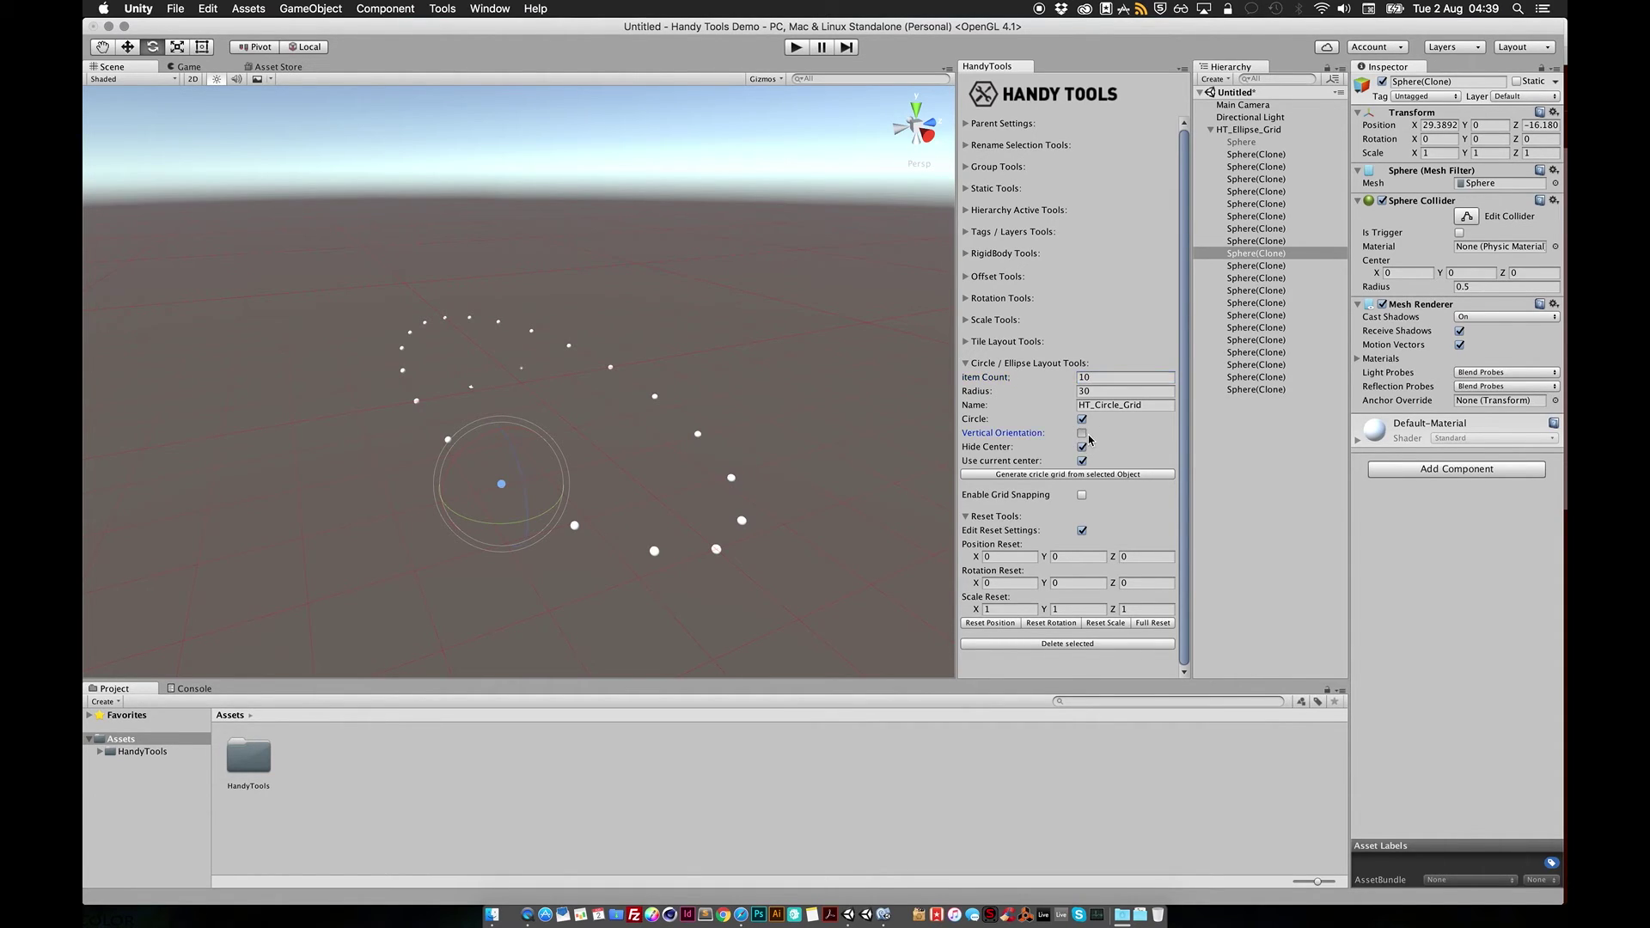
Generate the vertical circle grid and select the new HT_Circle_Grid group.
{"action": "left_click", "coordinate": [1011, 474]}
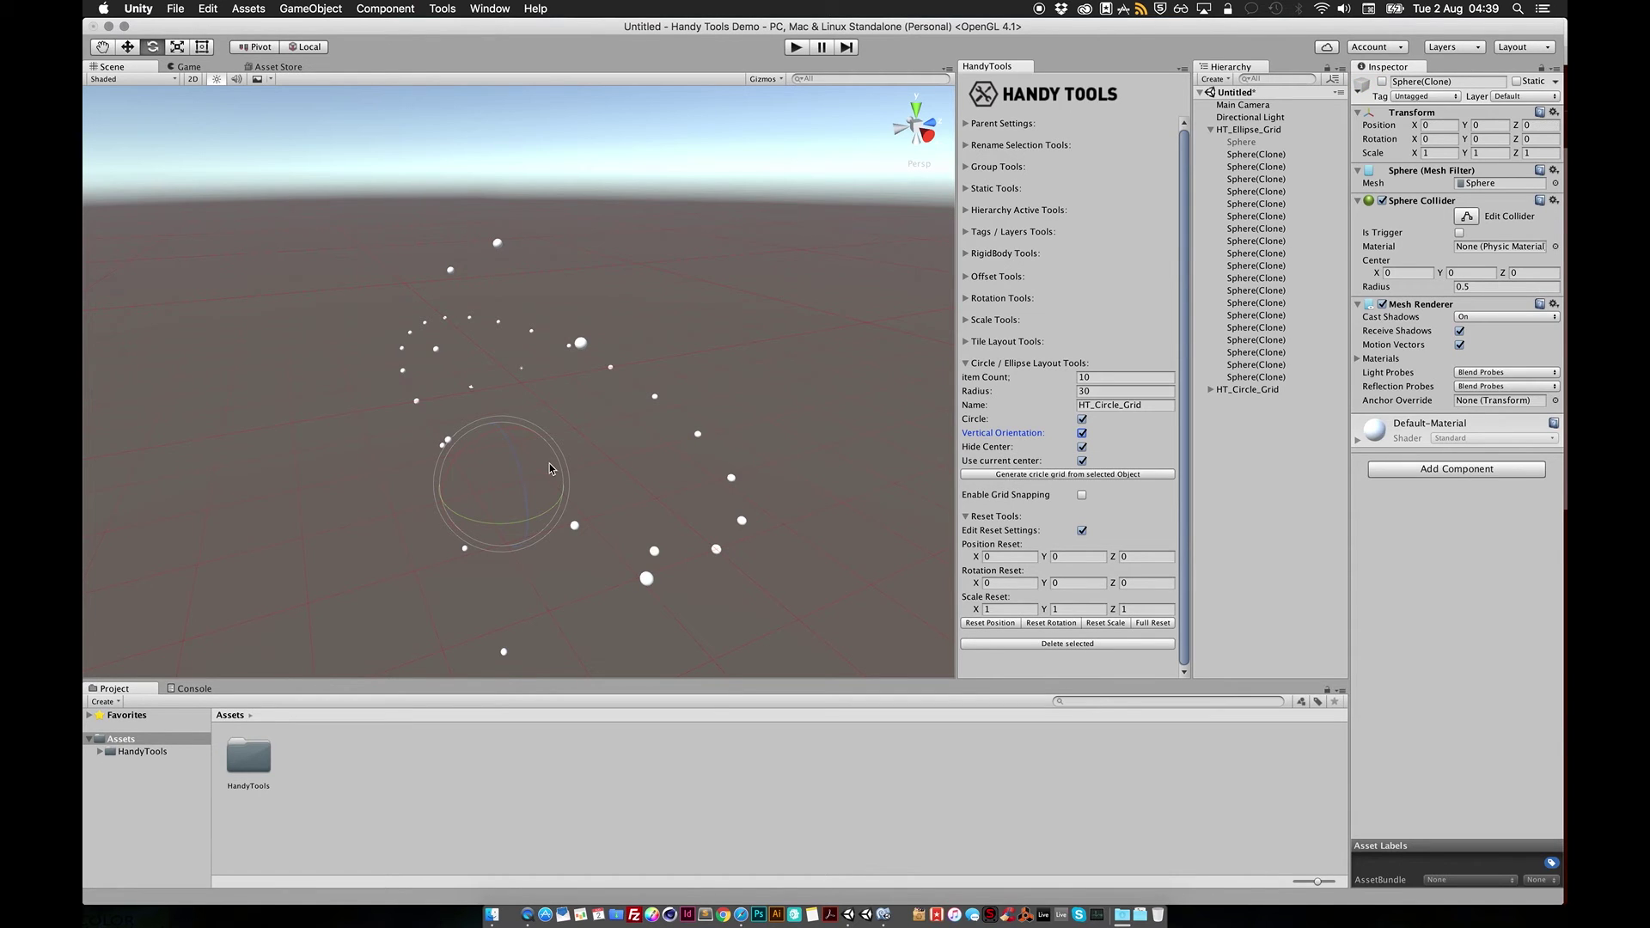
{"action": "left_click_drag", "start_coordinate": [641, 441], "coordinate": [826, 378], "text": "alt"}
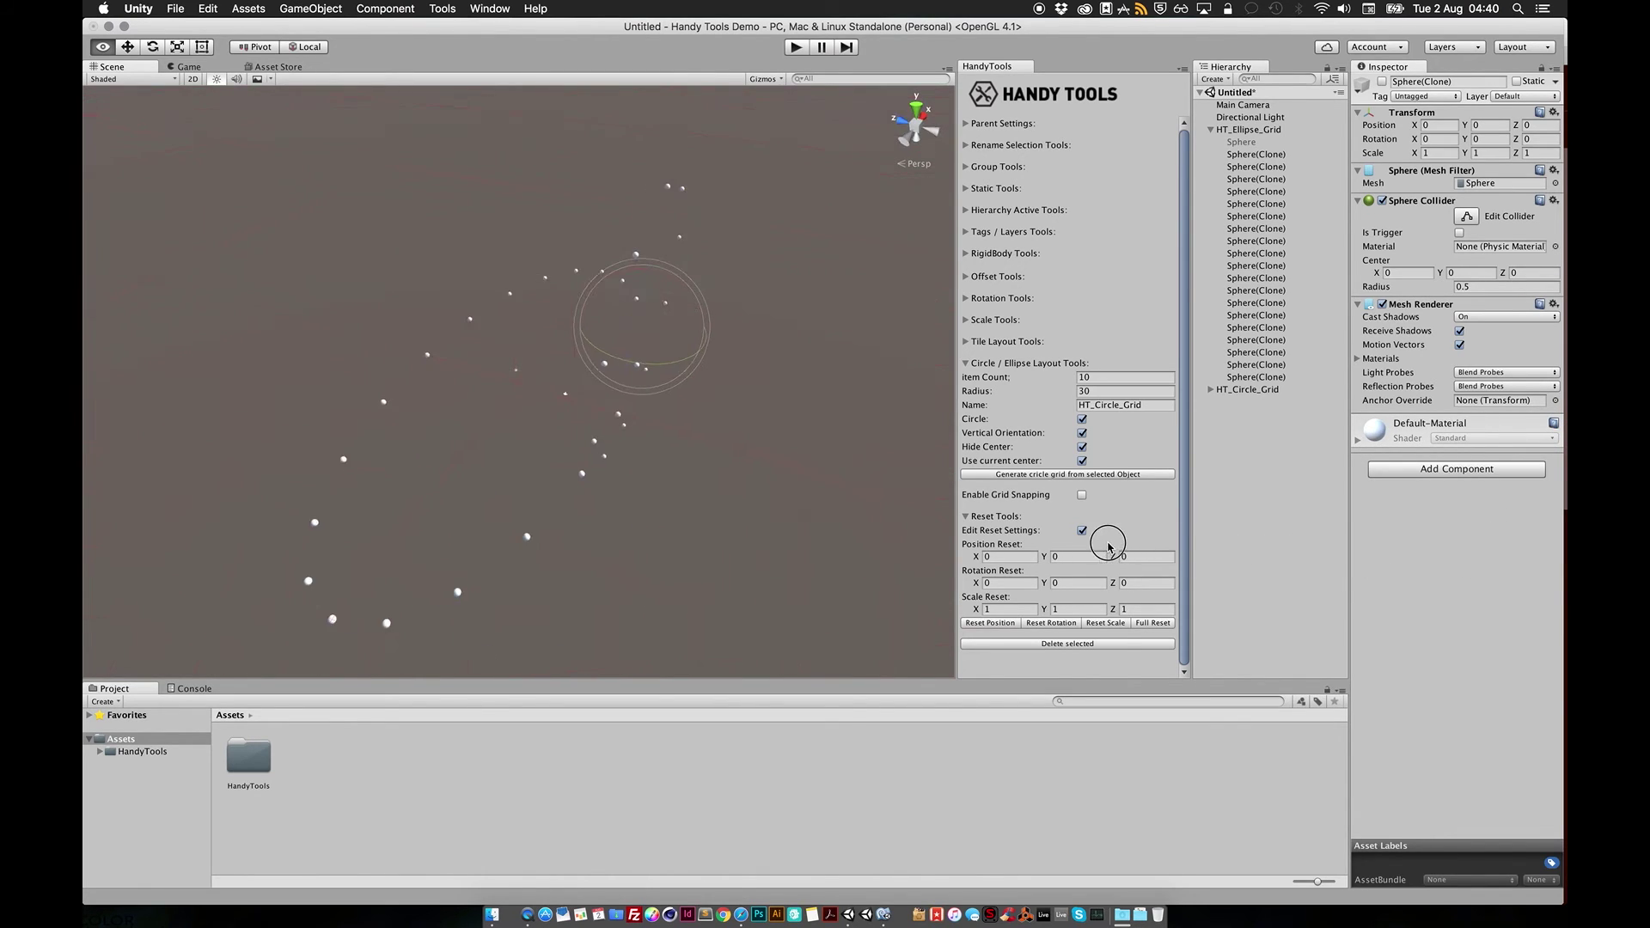
{"action": "left_click_drag", "start_coordinate": [735, 520], "coordinate": [630, 453], "text": "alt"}
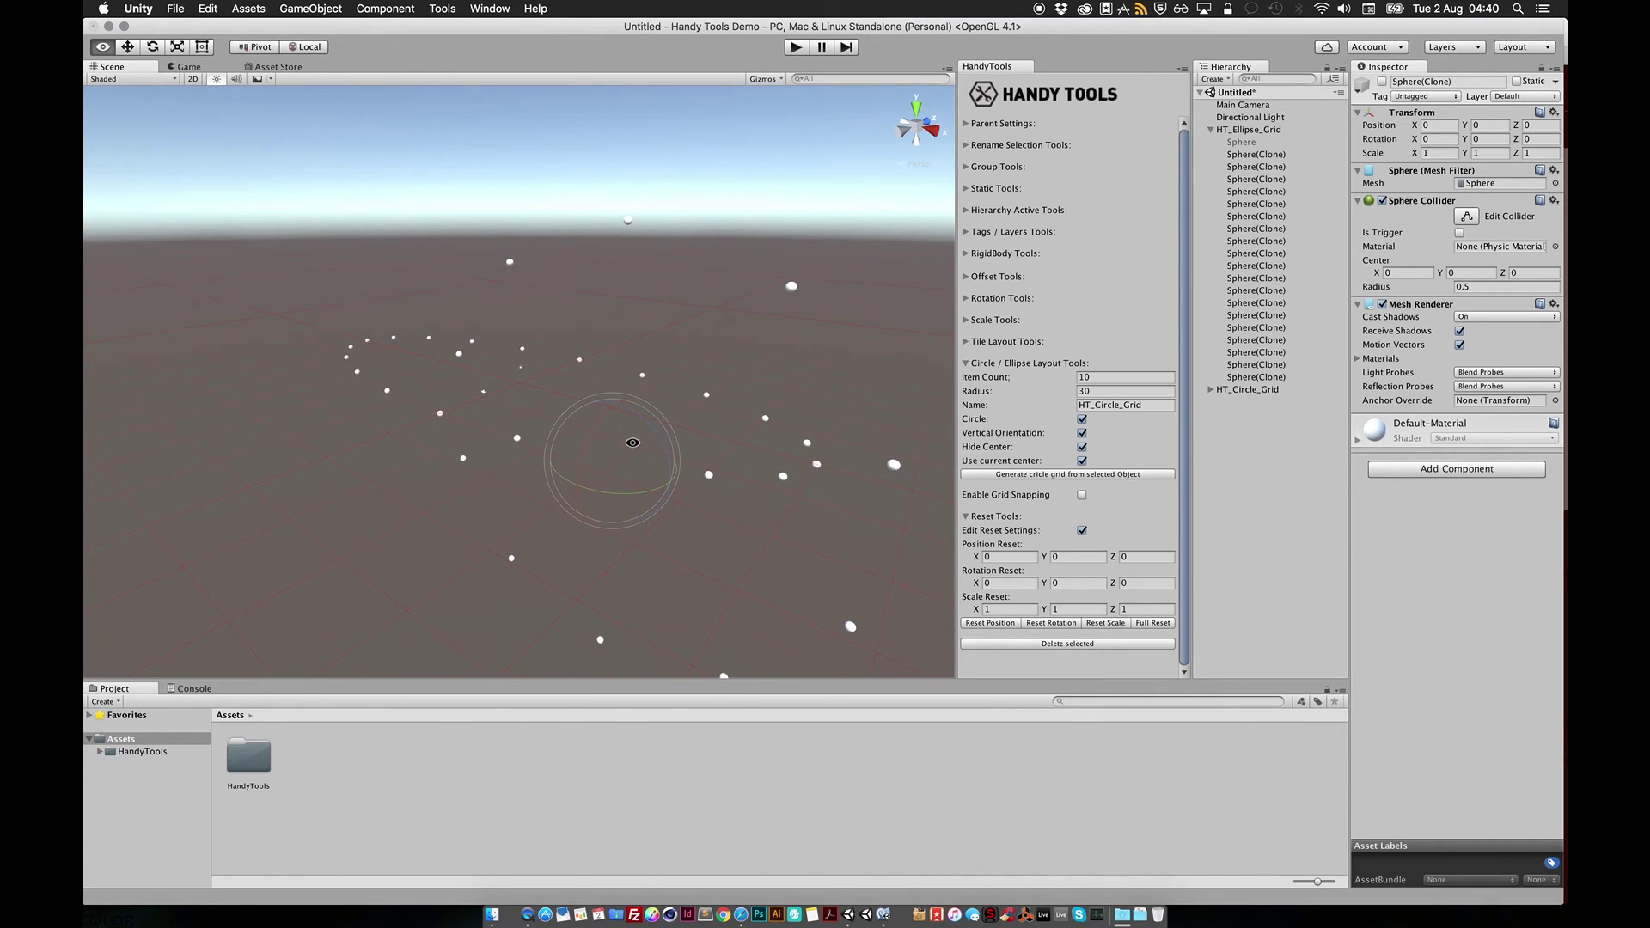
{"action": "left_click", "coordinate": [1236, 392]}
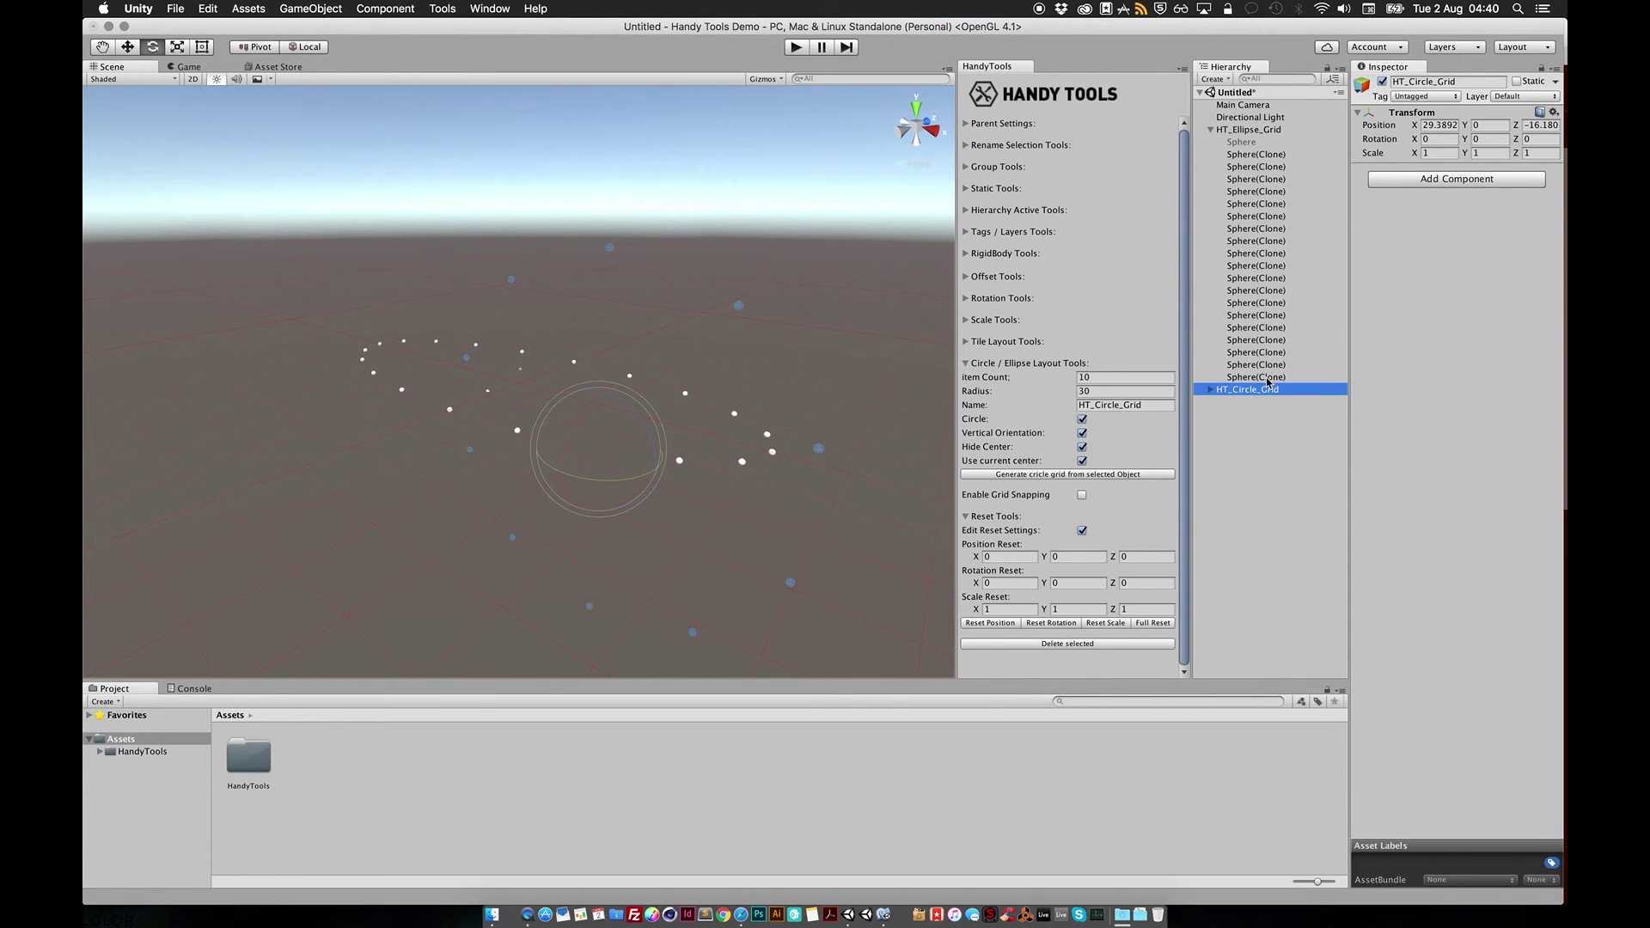
Rotate HT_Circle_Grid -90 degrees around Y and push it back along Z.
{"action": "left_click_drag", "start_coordinate": [609, 478], "coordinate": [746, 446]}
{"action": "key", "text": "w"}
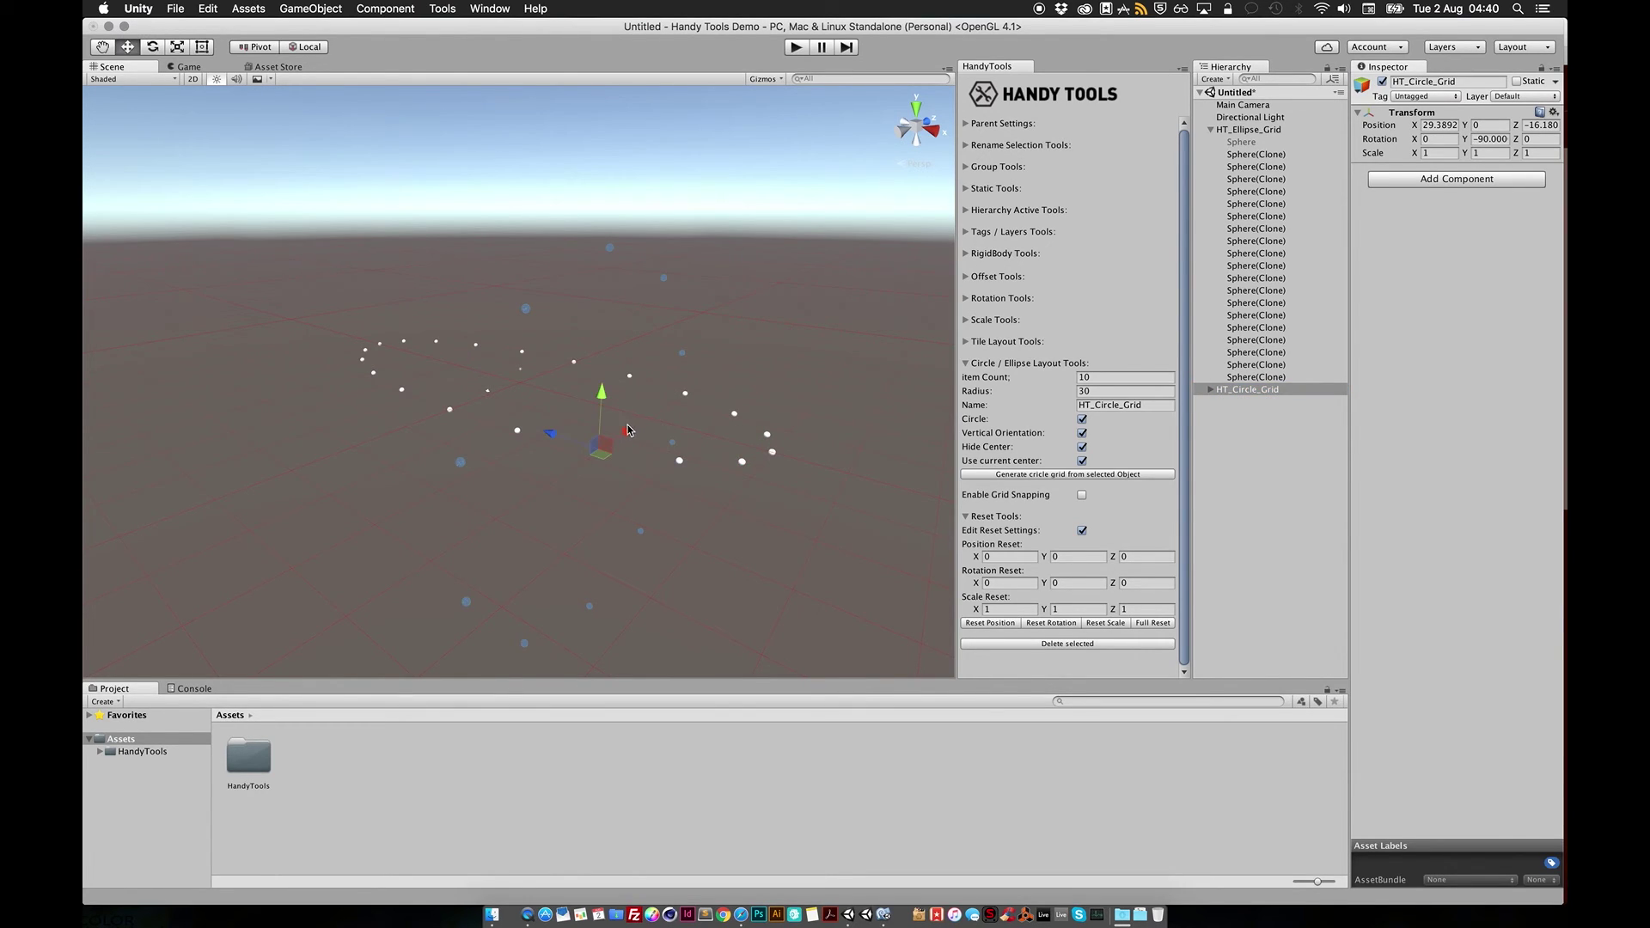
{"action": "left_click_drag", "start_coordinate": [627, 426], "coordinate": [1004, 245]}
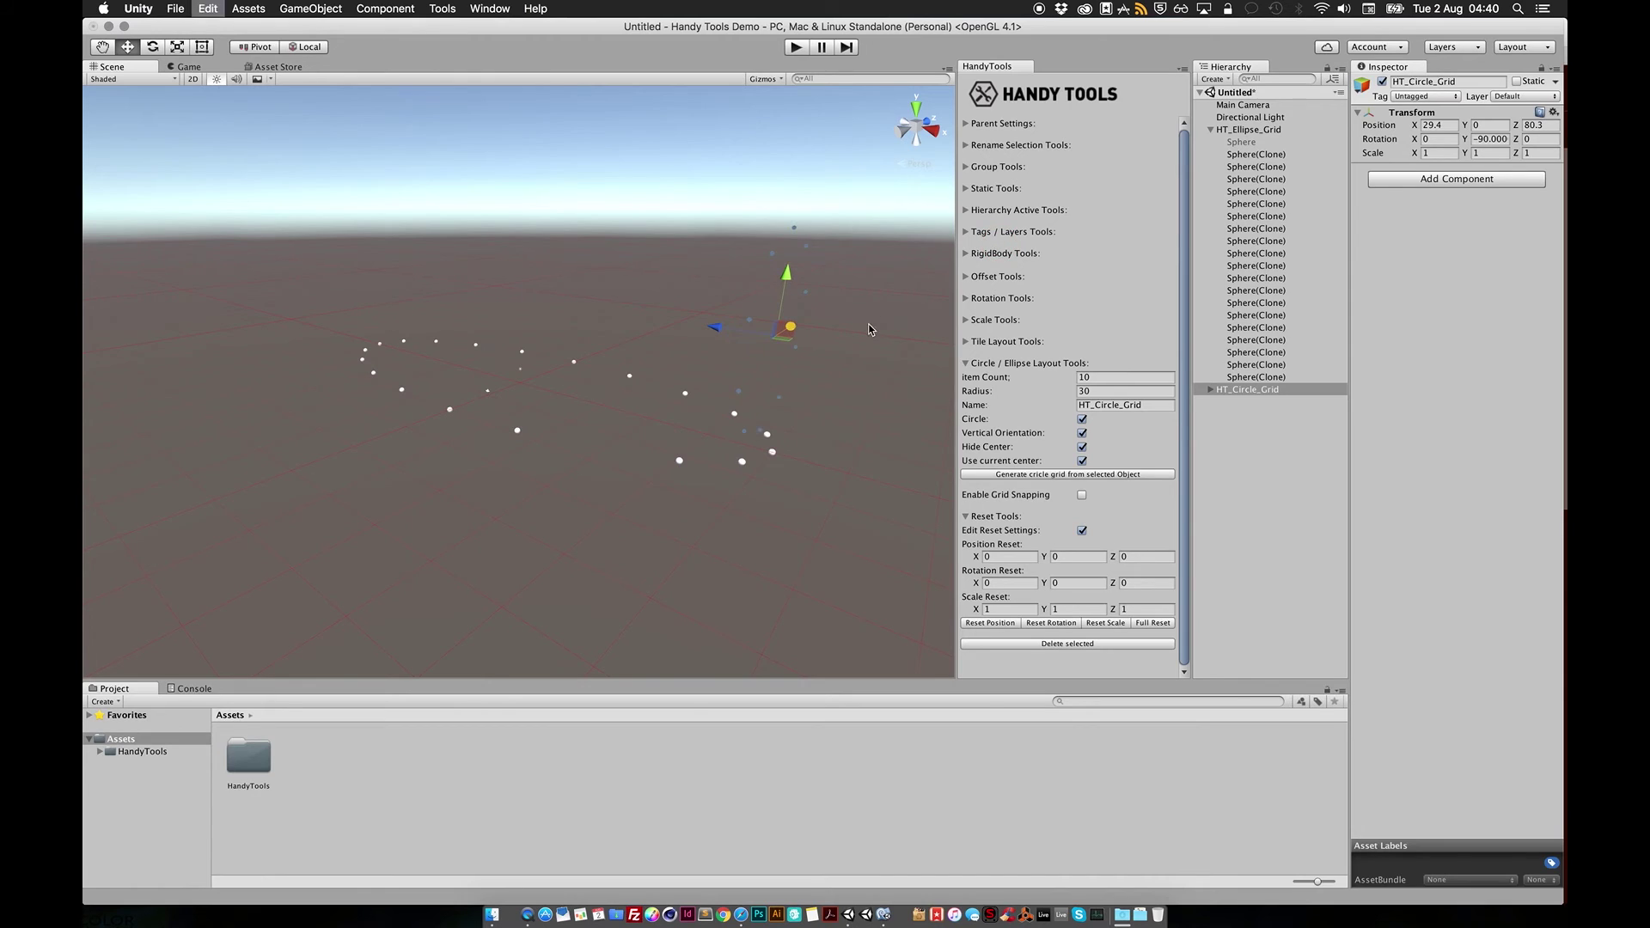
{"action": "key", "text": "f"}
{"action": "left_click_drag", "start_coordinate": [582, 403], "coordinate": [328, 486], "text": "alt"}
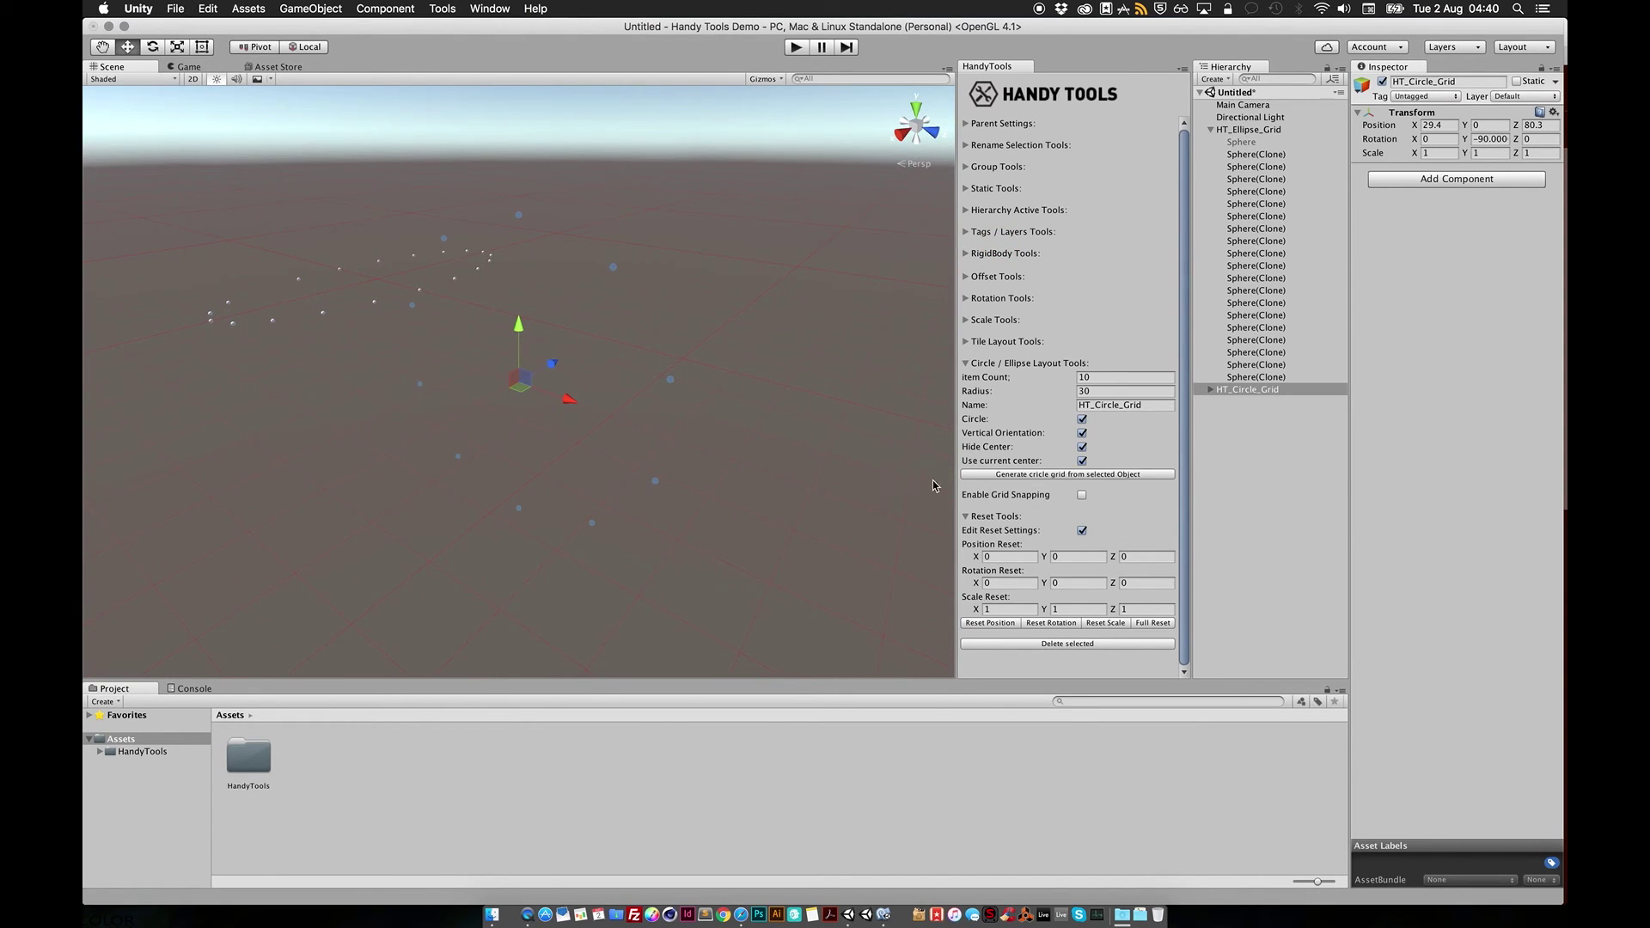
Collapse the layout panels and move one sphere out of HT_Ellipse_Grid to the root.
{"action": "left_click", "coordinate": [1000, 363]}
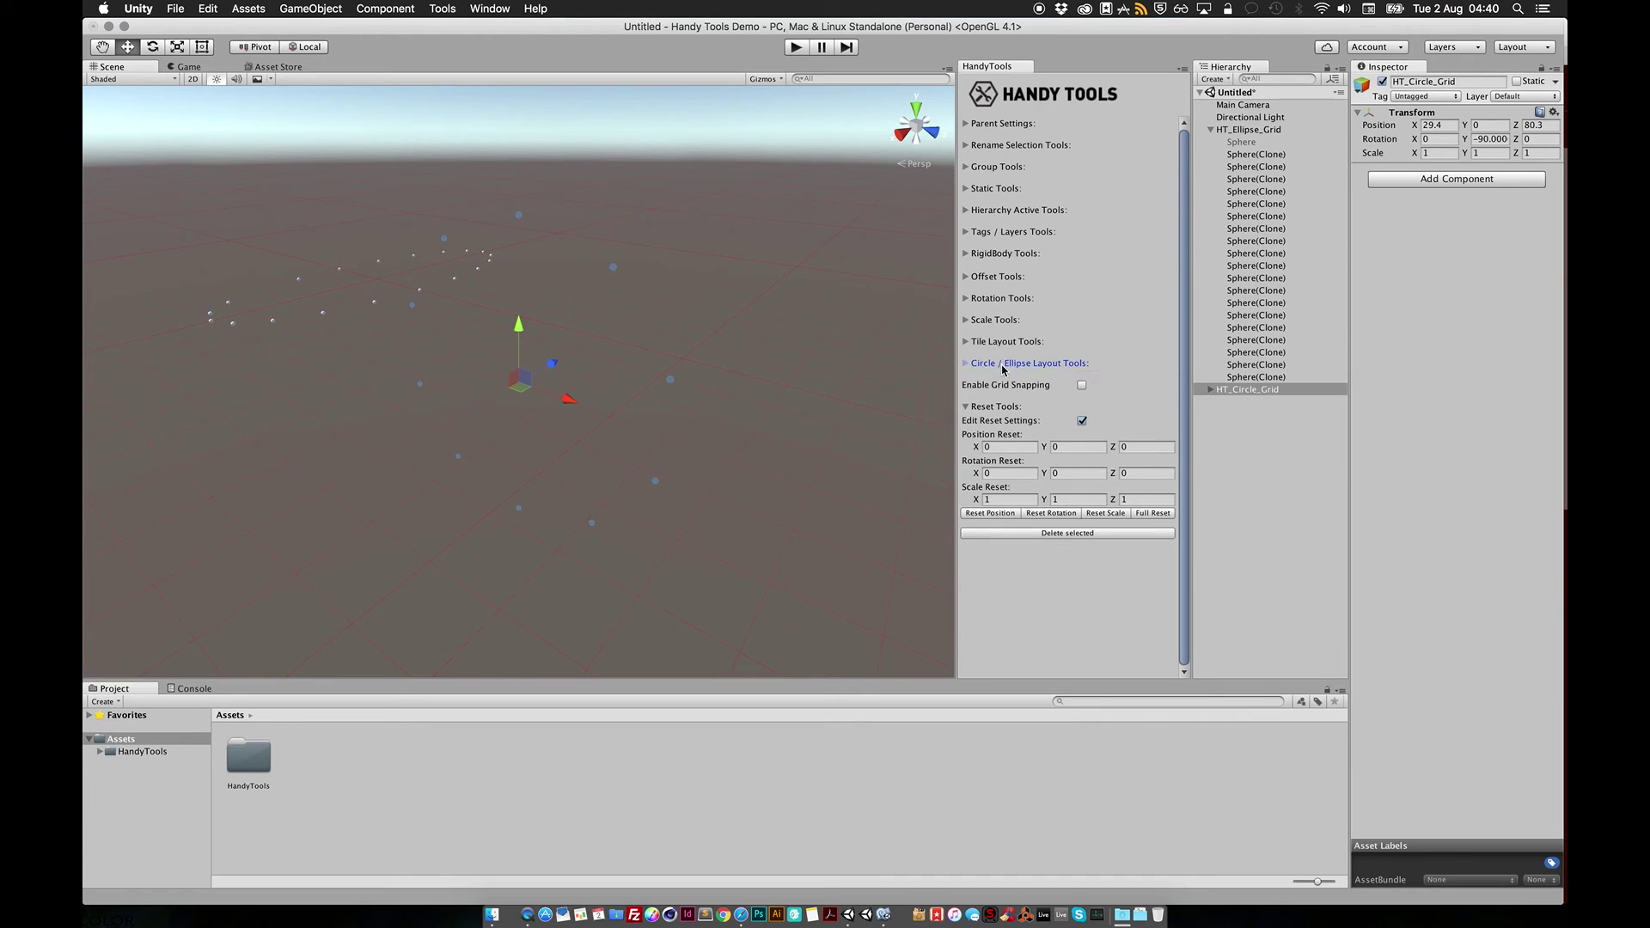
{"action": "left_click", "coordinate": [995, 409]}
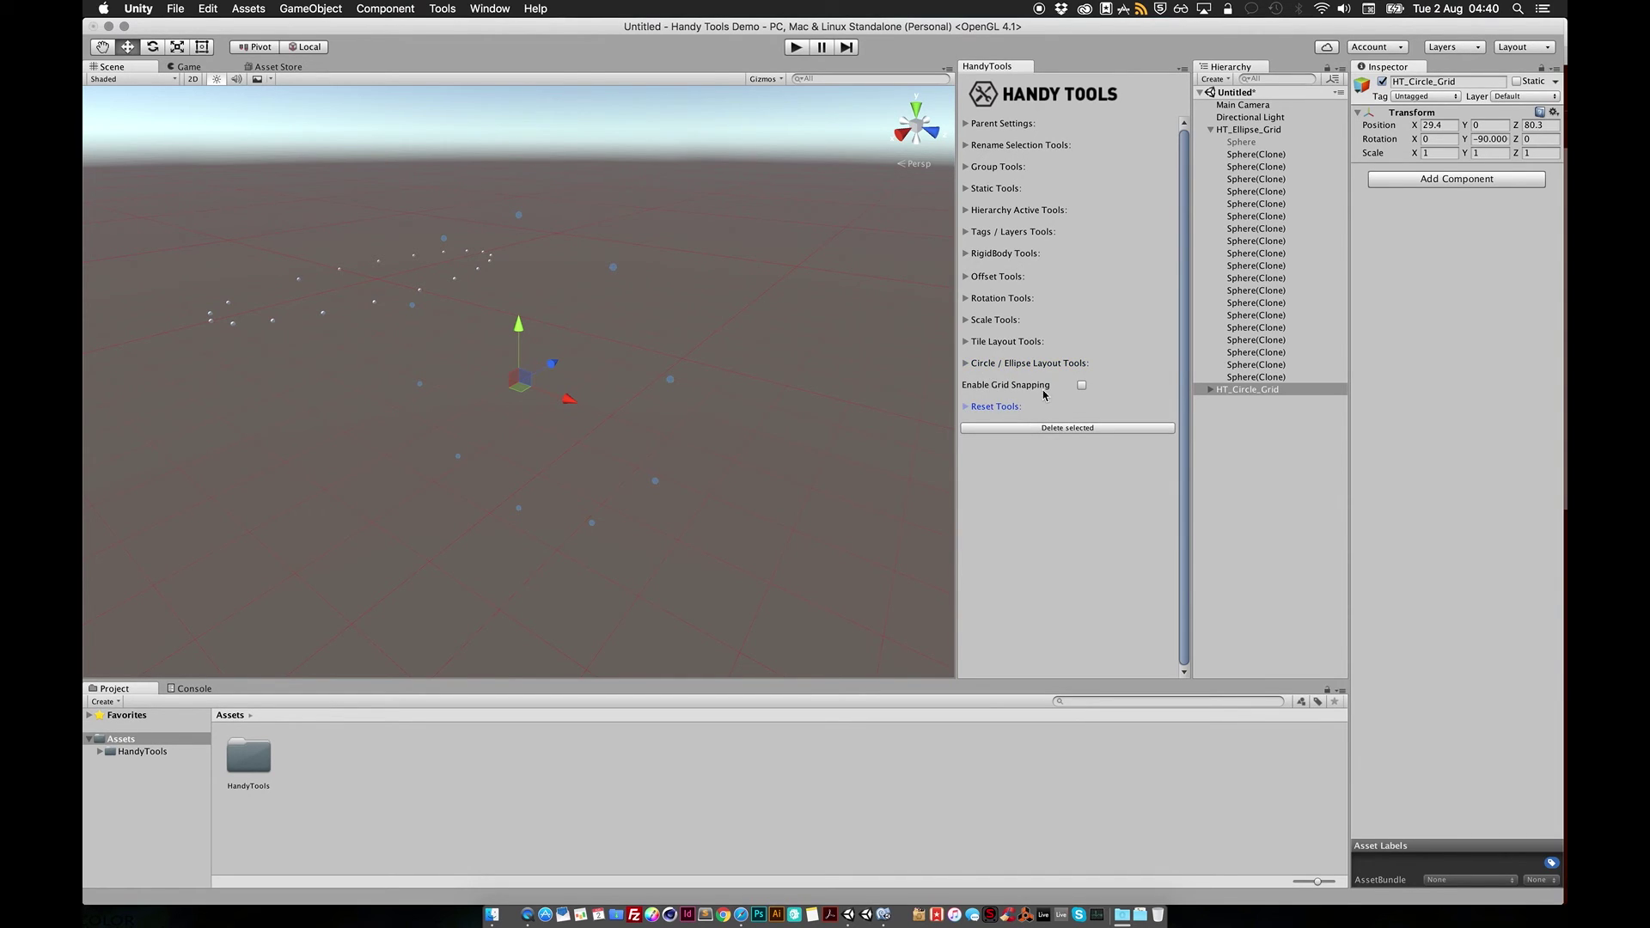
{"action": "left_click", "coordinate": [1232, 130]}
{"action": "left_click", "coordinate": [1256, 154]}
{"action": "mouse_move", "coordinate": [1255, 157]}
{"action": "left_mouse_down"}
{"action": "mouse_move", "coordinate": [1255, 512]}
{"action": "mouse_move", "coordinate": [1255, 172]}
{"action": "left_mouse_up"}
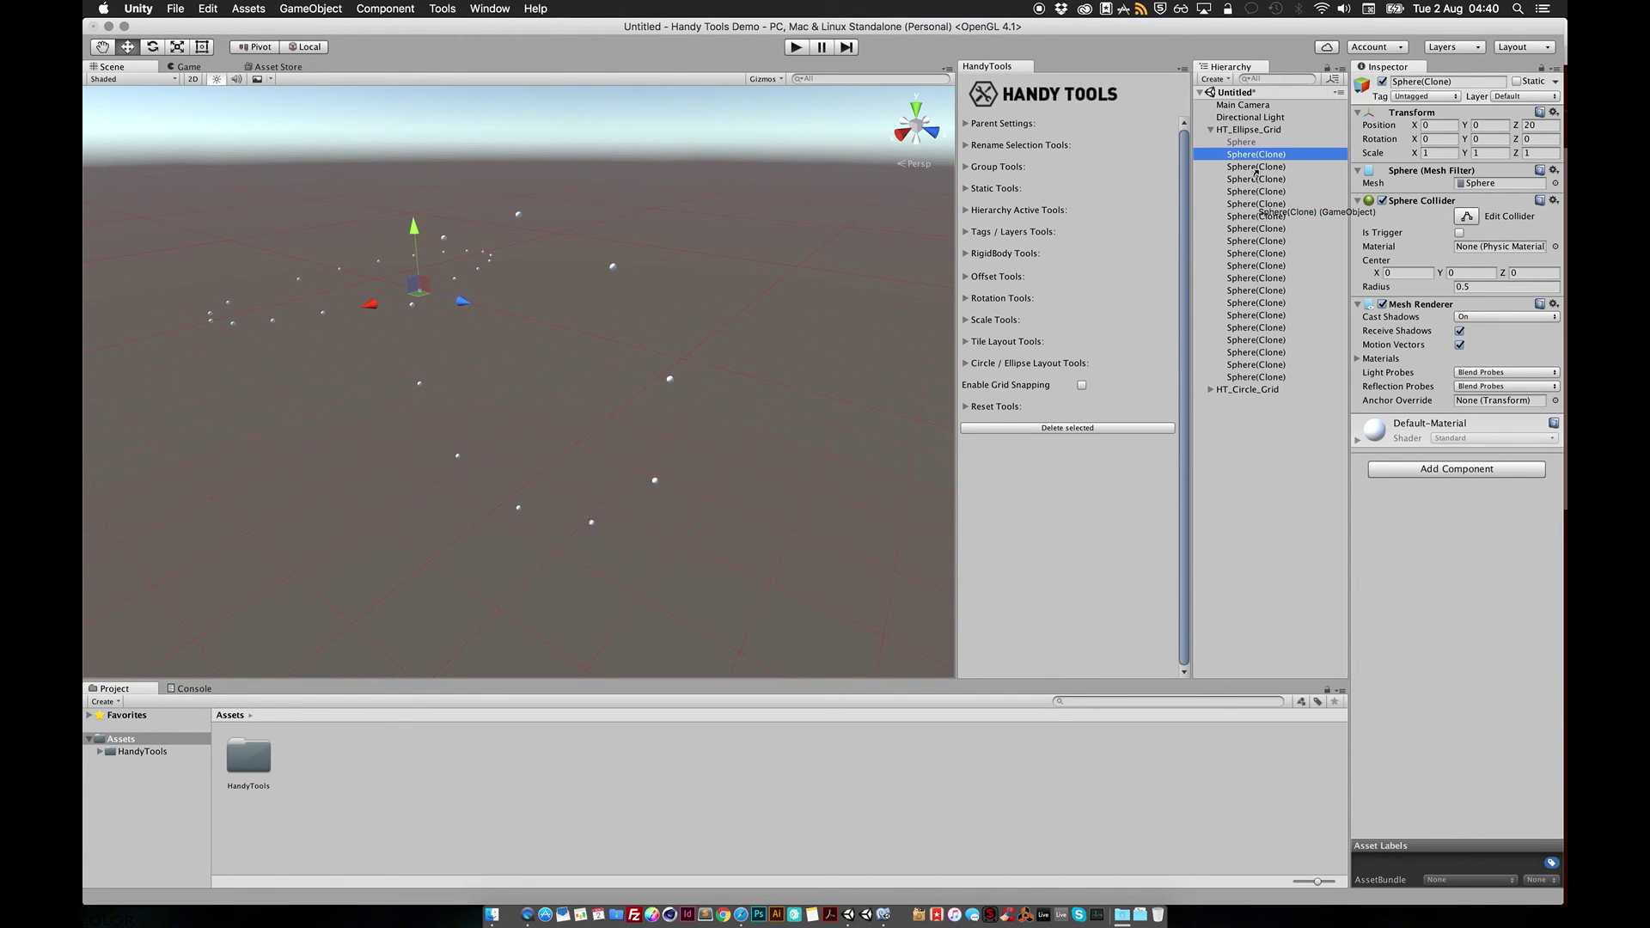
{"action": "key", "text": "alt+shift+u"}
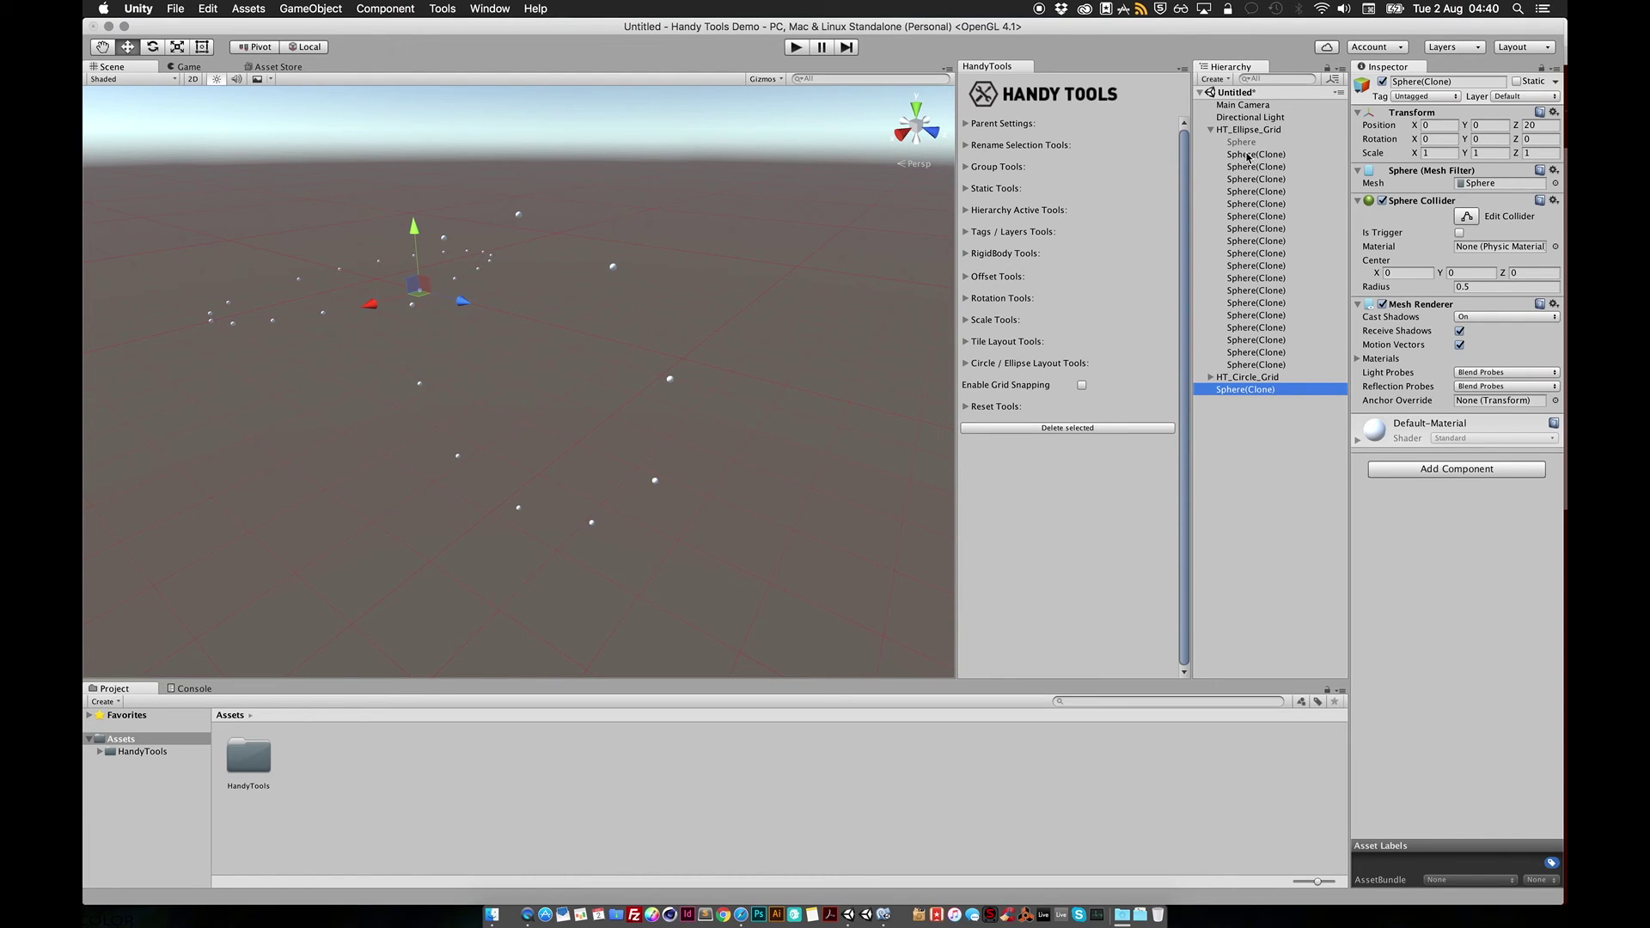
Delete HT_Ellipse_Grid and HT_Circle_Grid, then frame the remaining Sphere(Clone).
{"action": "left_click", "coordinate": [1242, 130]}
{"action": "key", "text": "super+BackSpace"}
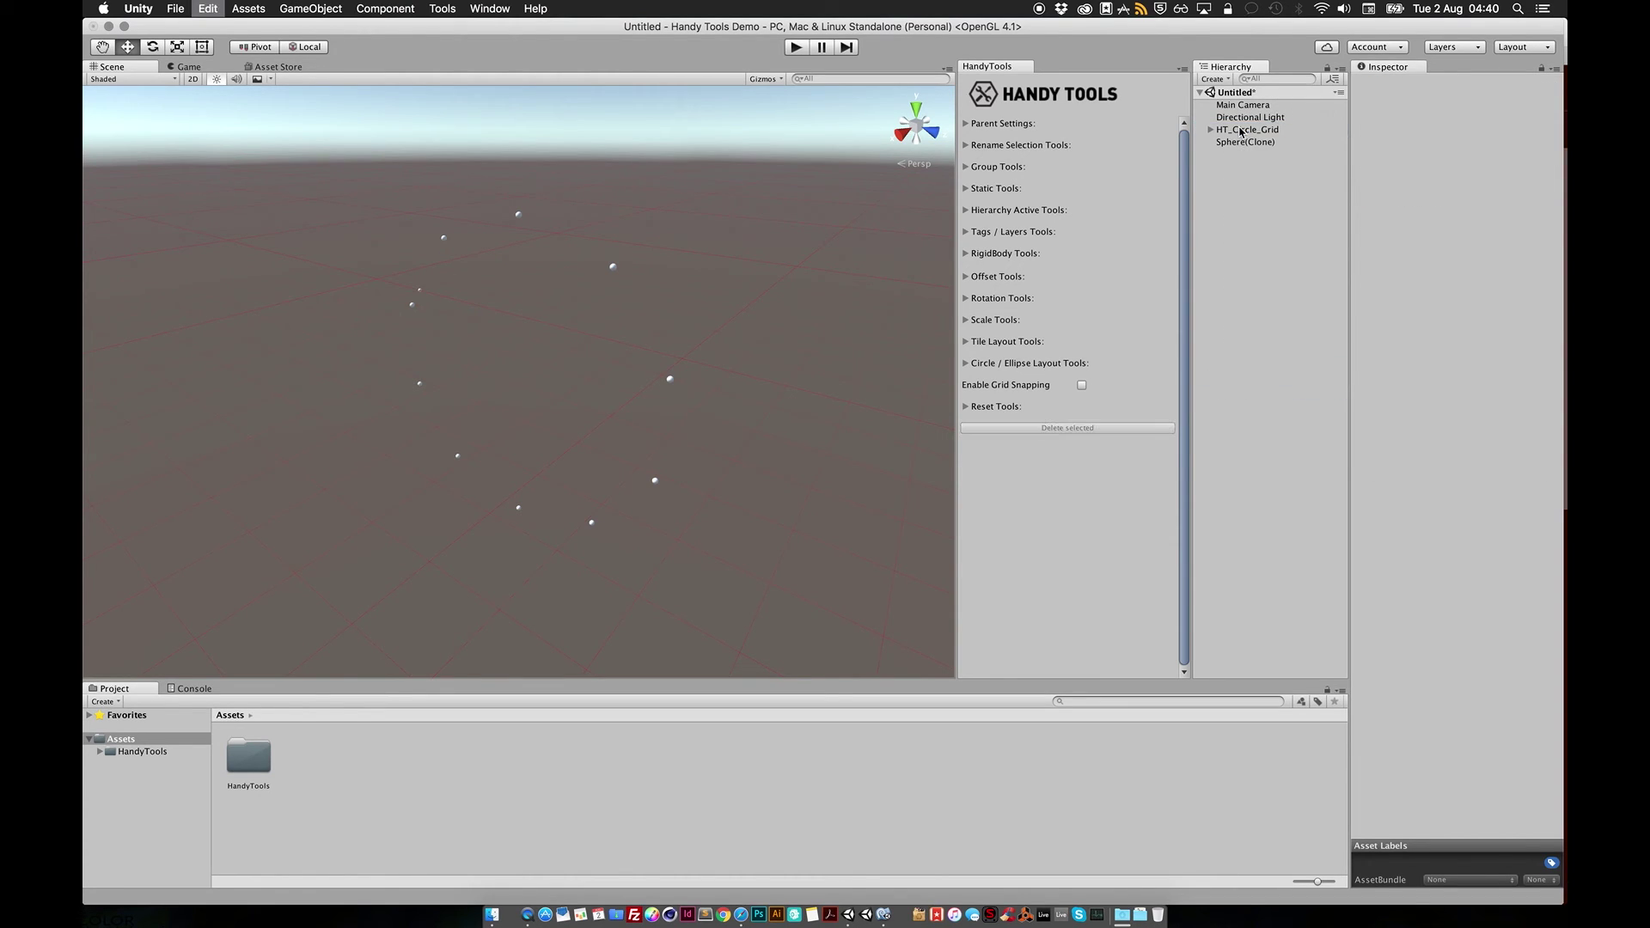
{"action": "left_click", "coordinate": [1242, 130]}
{"action": "key", "text": "super+BackSpace"}
{"action": "left_click", "coordinate": [1245, 129]}
{"action": "key", "text": "f"}
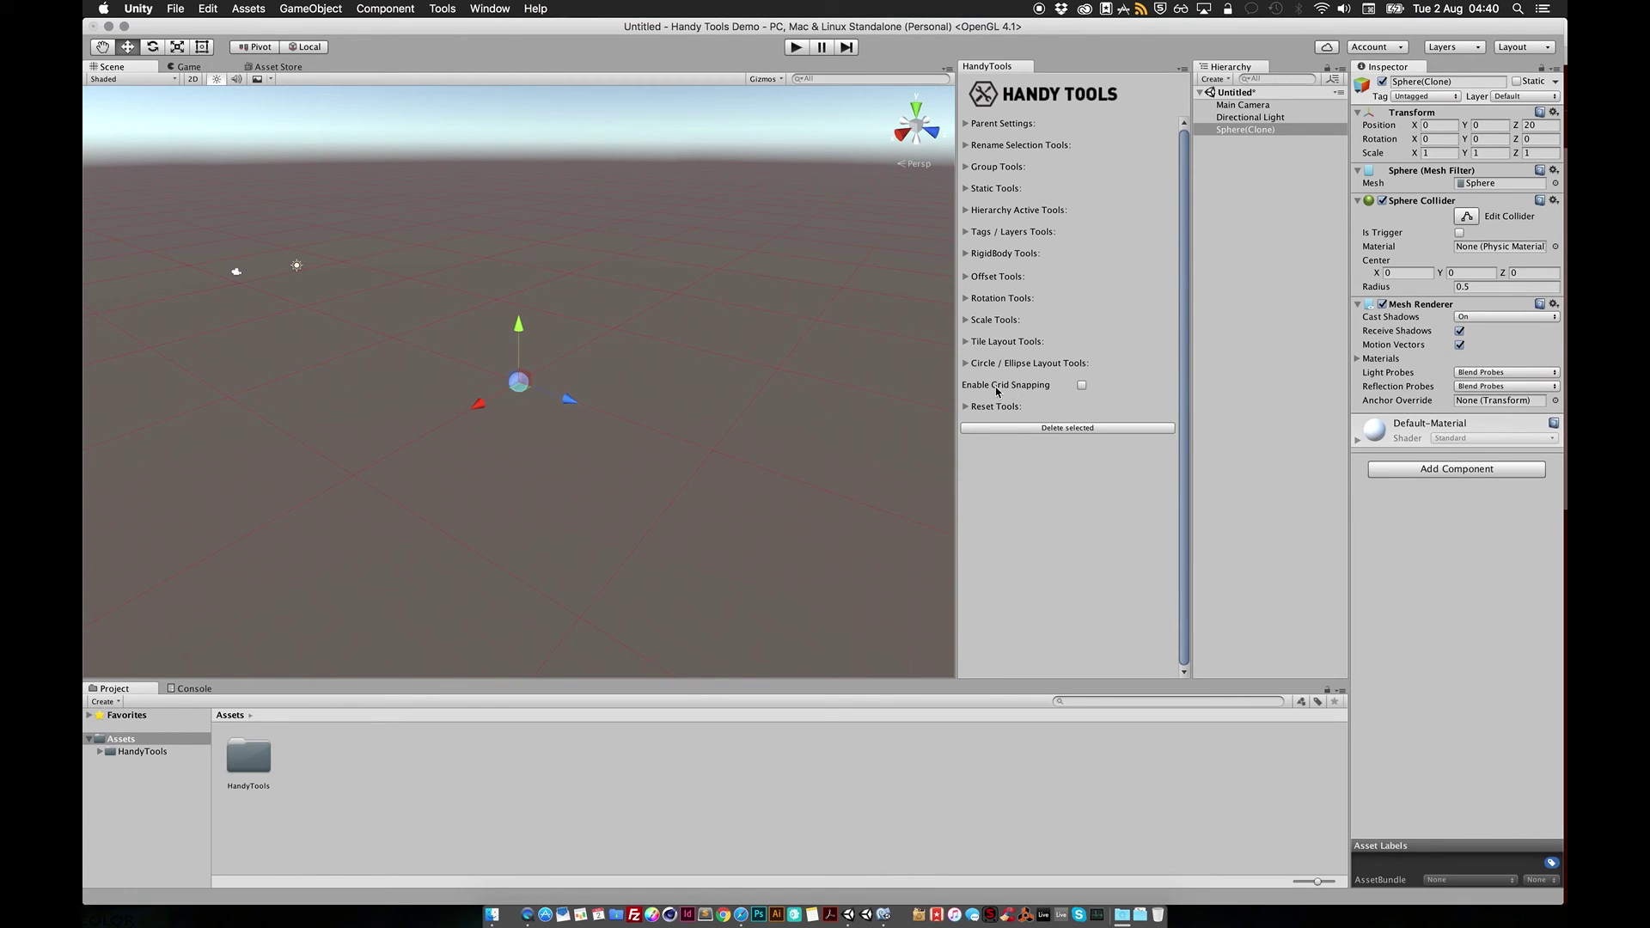
Enable grid snapping with a 10-unit X step and test by moving the sphere.
{"action": "left_click", "coordinate": [1079, 387]}
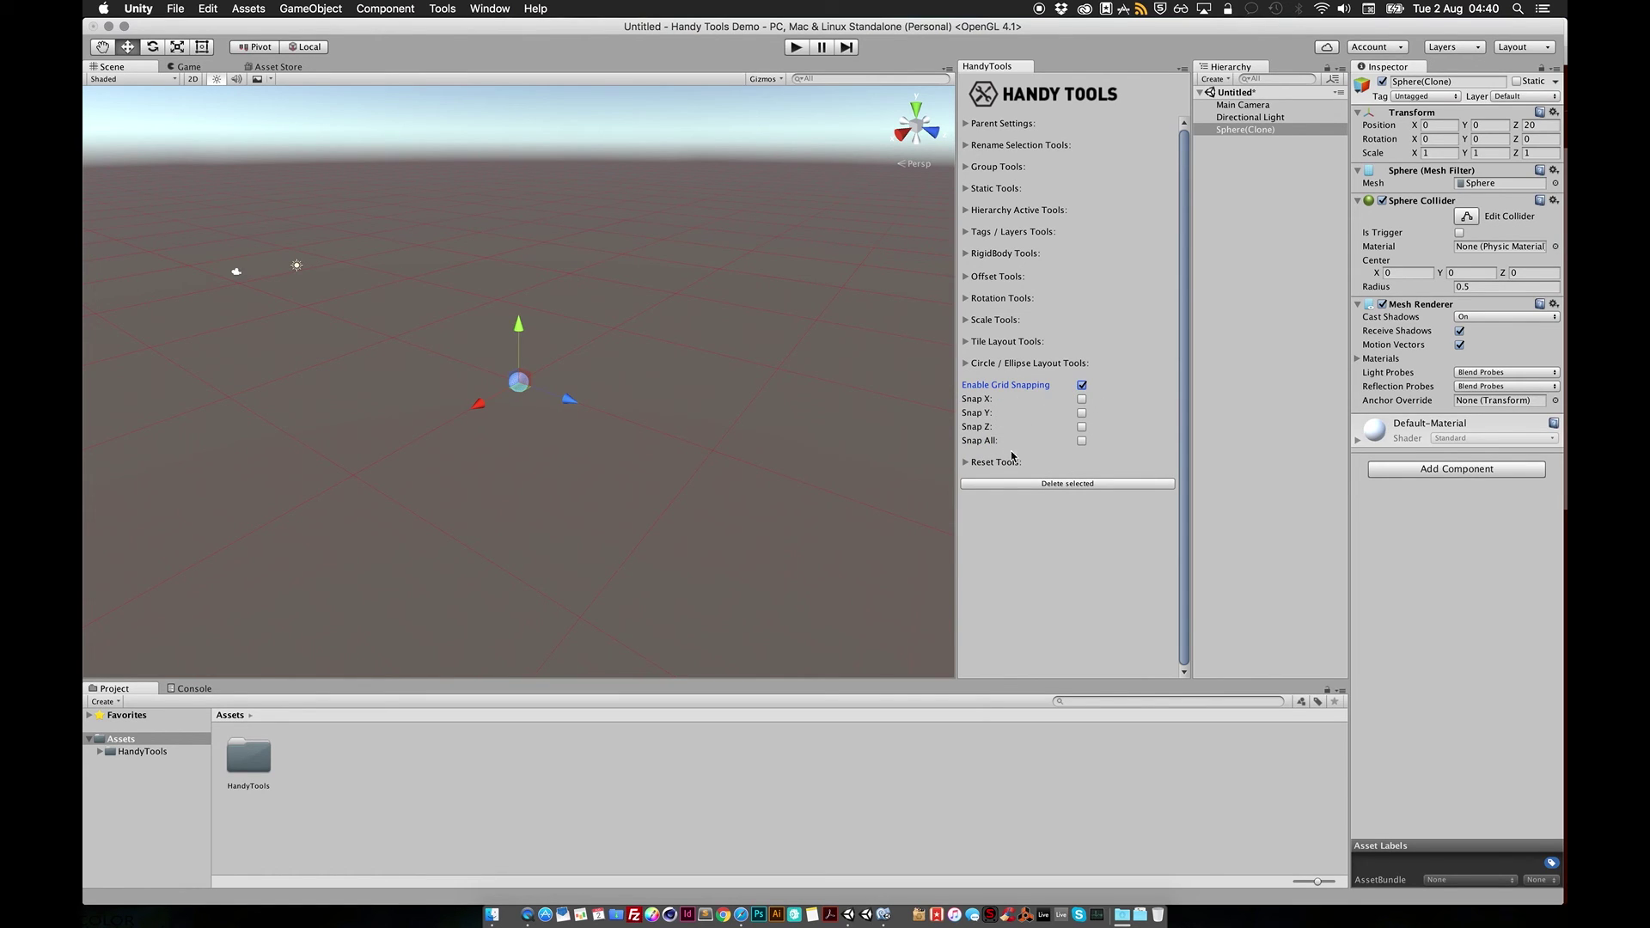
{"action": "scroll", "coordinate": [570, 354], "scroll_direction": "up", "scroll_amount": 3}
{"action": "left_click_drag", "start_coordinate": [591, 386], "coordinate": [560, 373], "text": "alt"}
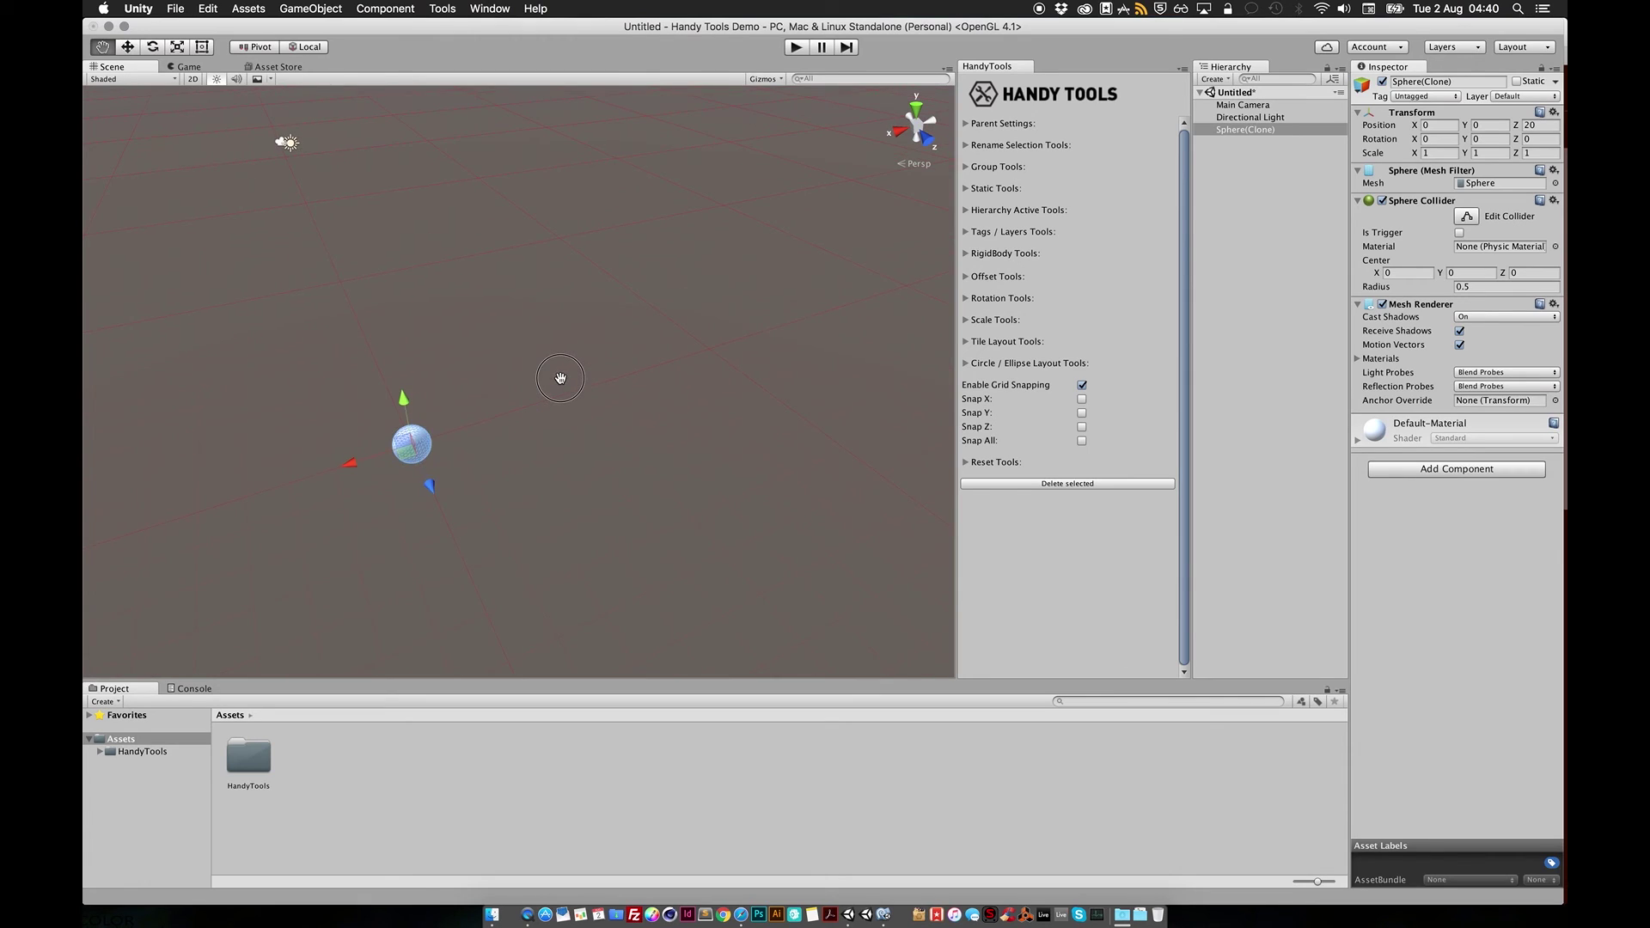
{"action": "key", "text": "w"}
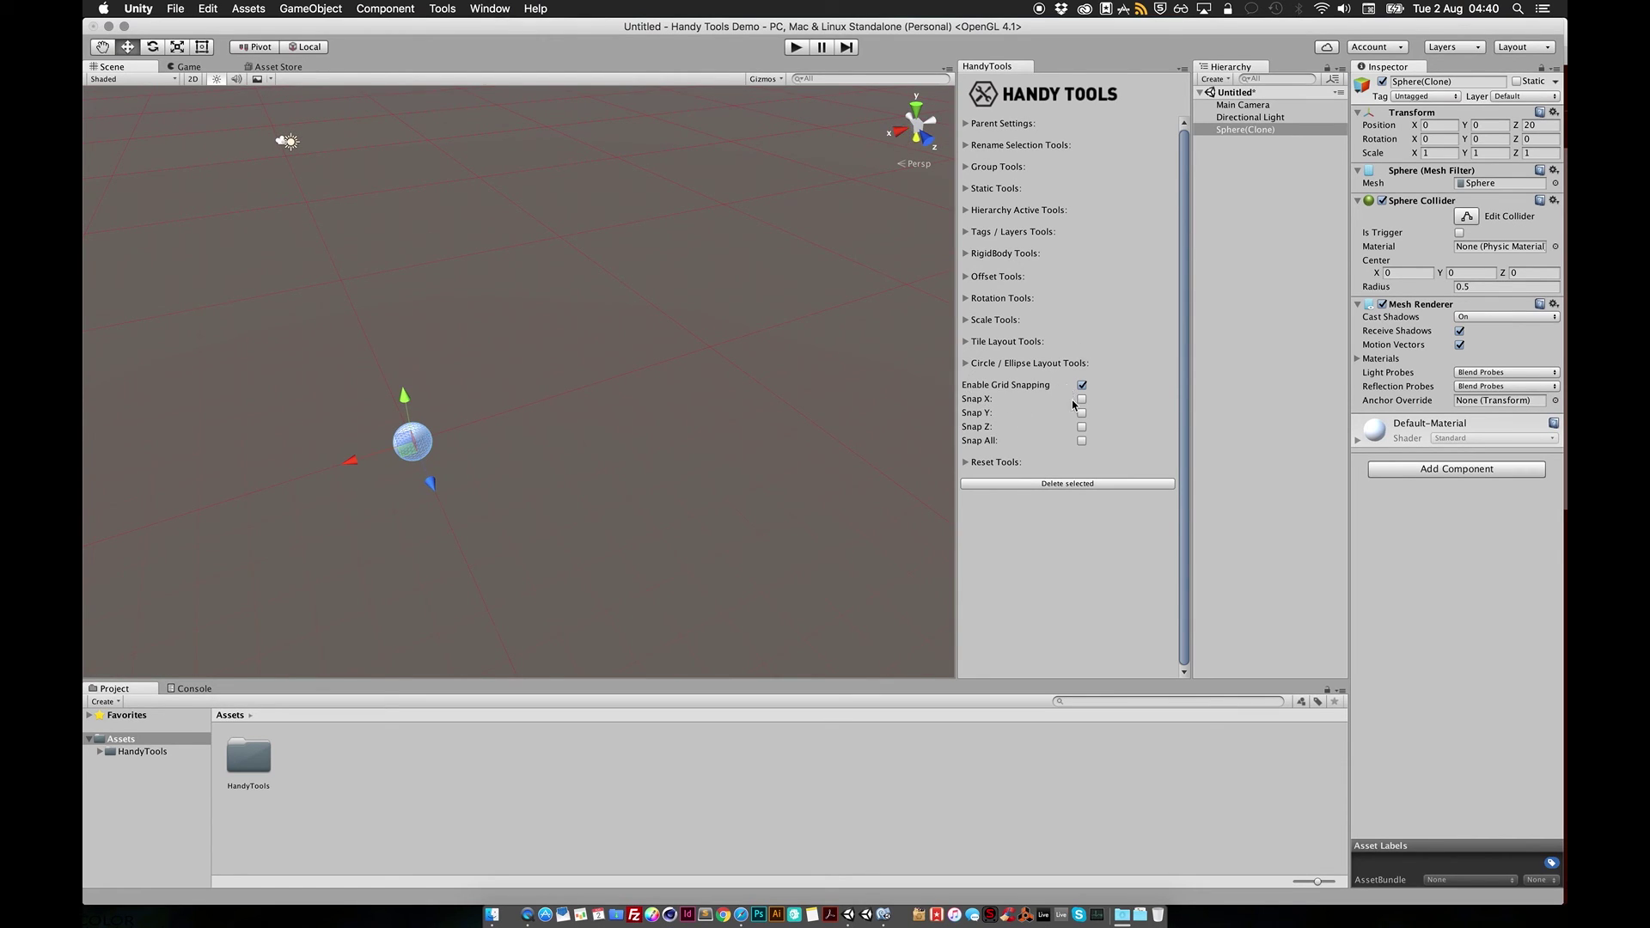
{"action": "left_click", "coordinate": [1082, 399]}
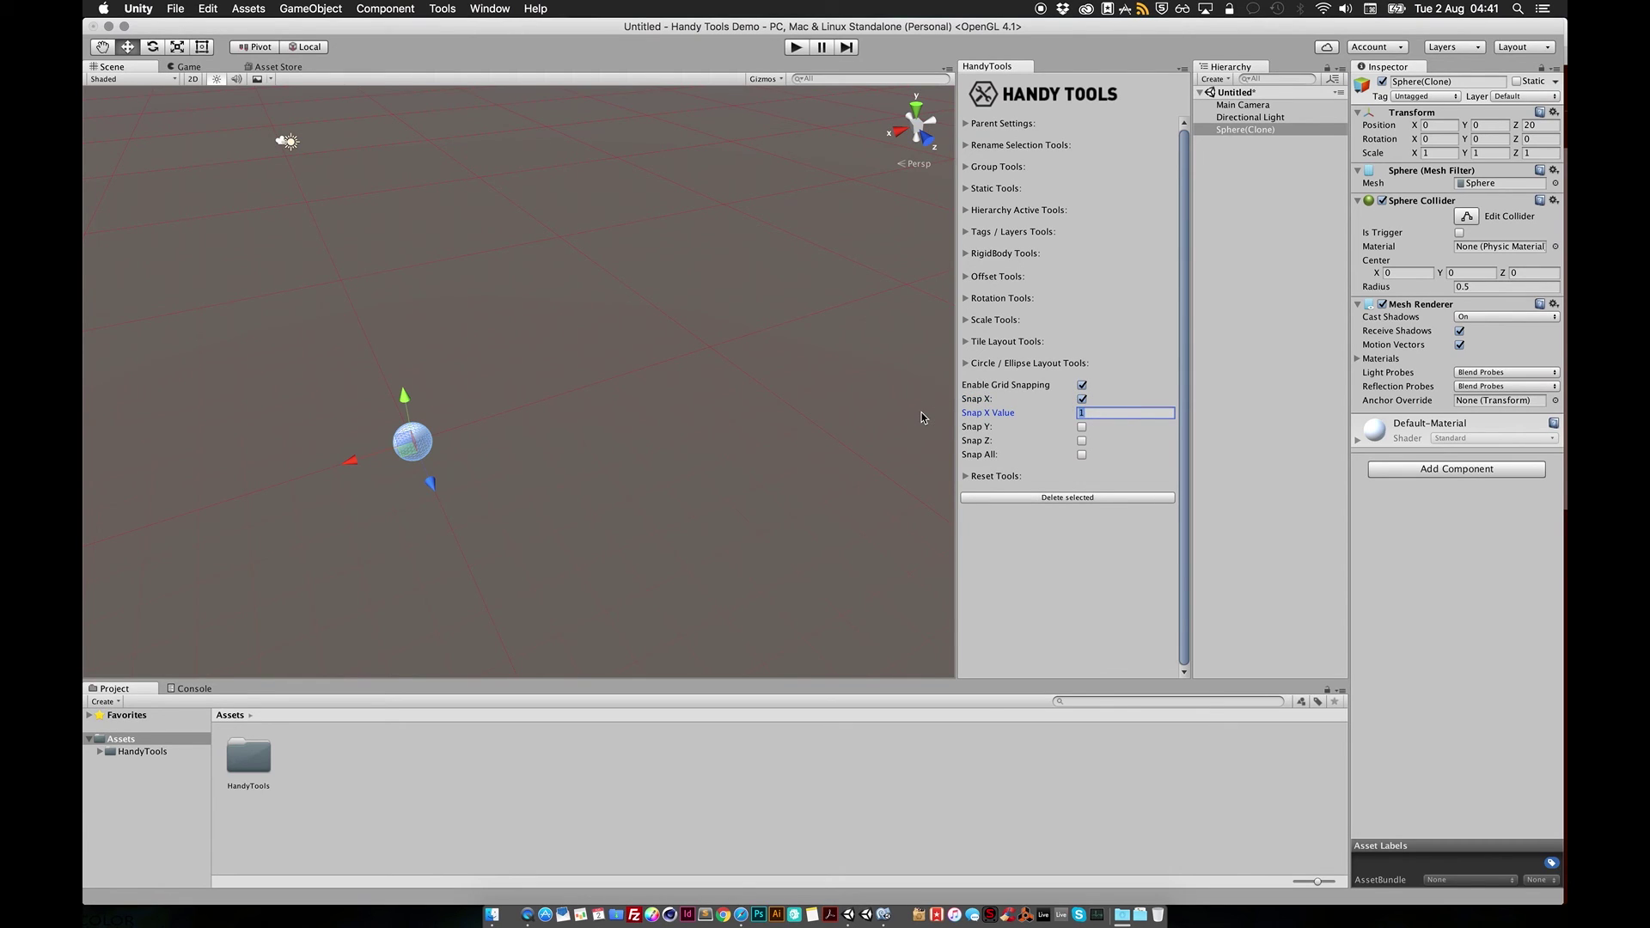
{"action": "type", "text": "10"}
{"action": "scroll", "coordinate": [616, 387], "scroll_direction": "down", "scroll_amount": 2}
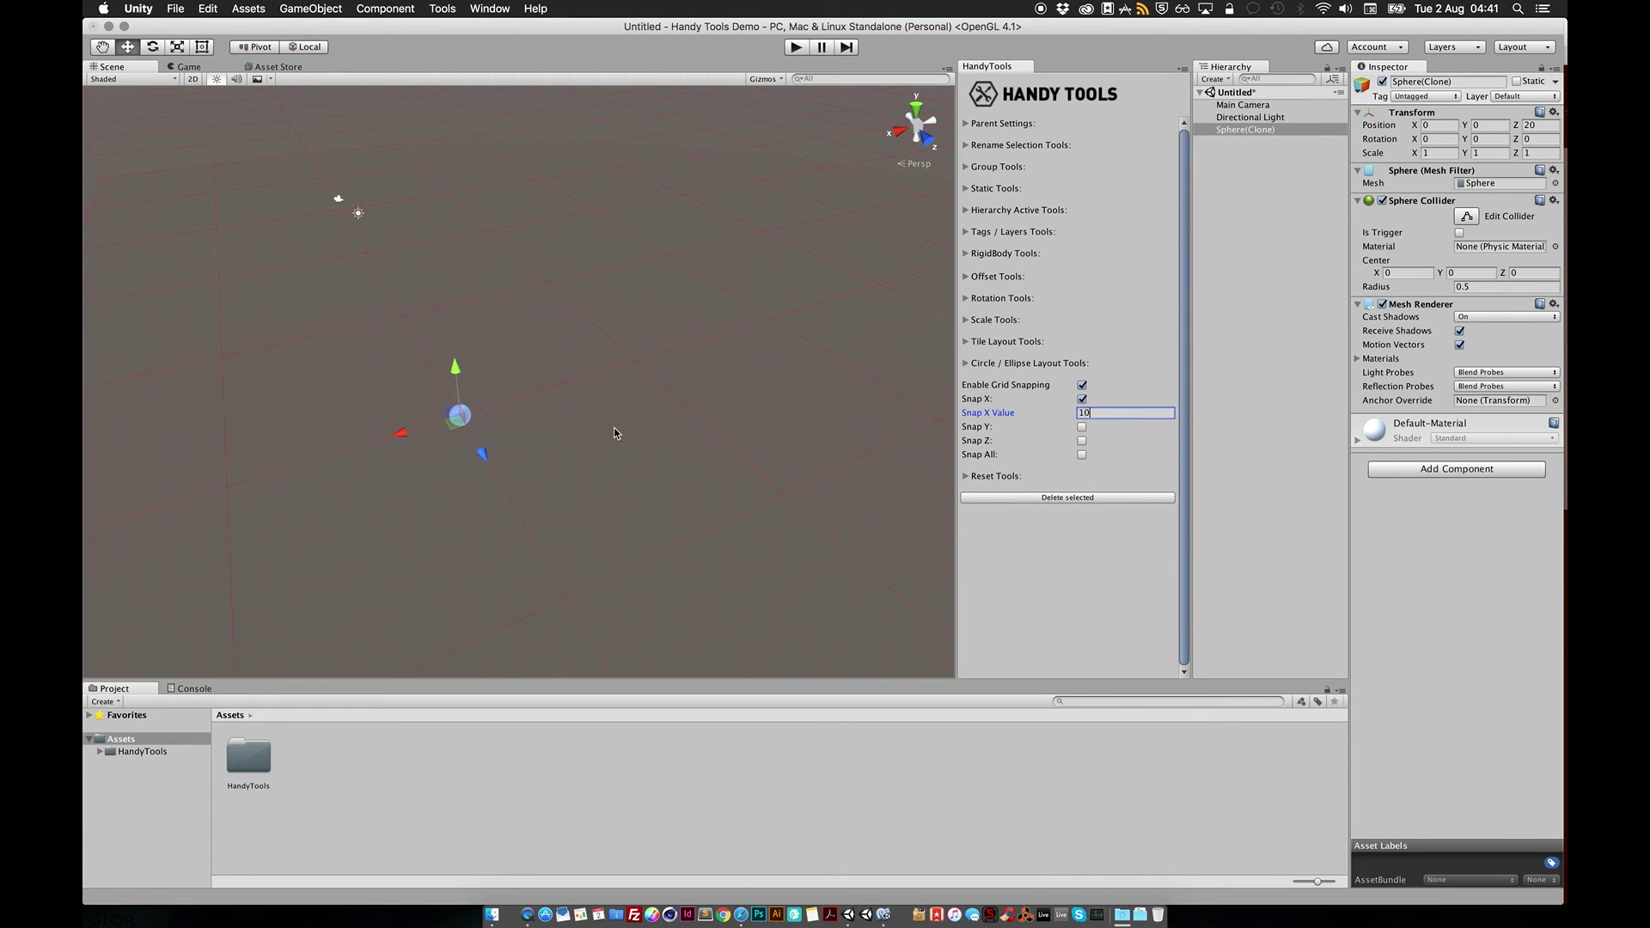
{"action": "mouse_move", "coordinate": [456, 419]}
{"action": "left_mouse_down"}
{"action": "mouse_move", "coordinate": [160, 467]}
{"action": "mouse_move", "coordinate": [398, 470]}
{"action": "mouse_move", "coordinate": [319, 470]}
{"action": "mouse_move", "coordinate": [376, 467]}
{"action": "mouse_move", "coordinate": [564, 383]}
{"action": "mouse_move", "coordinate": [774, 357]}
{"action": "mouse_move", "coordinate": [911, 311]}
{"action": "mouse_move", "coordinate": [463, 391]}
{"action": "left_mouse_up"}
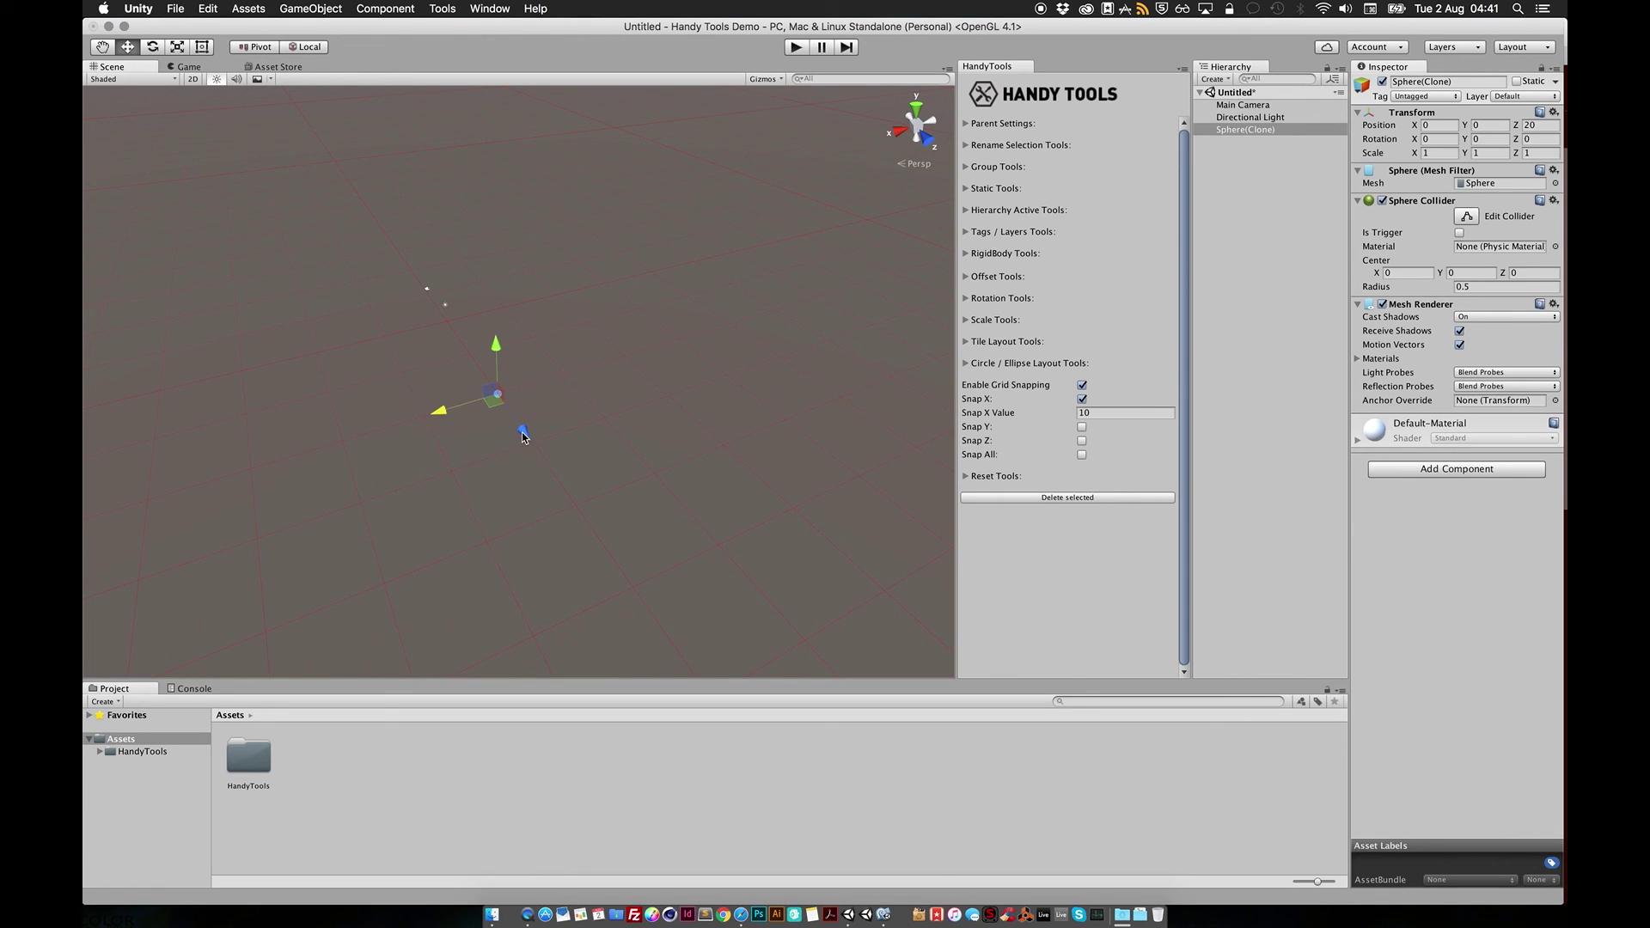
{"action": "mouse_move", "coordinate": [524, 437]}
{"action": "left_mouse_down"}
{"action": "mouse_move", "coordinate": [577, 509]}
{"action": "mouse_move", "coordinate": [430, 347]}
{"action": "mouse_move", "coordinate": [535, 455]}
{"action": "left_mouse_up"}
{"action": "left_click_drag", "start_coordinate": [498, 315], "coordinate": [499, 303]}
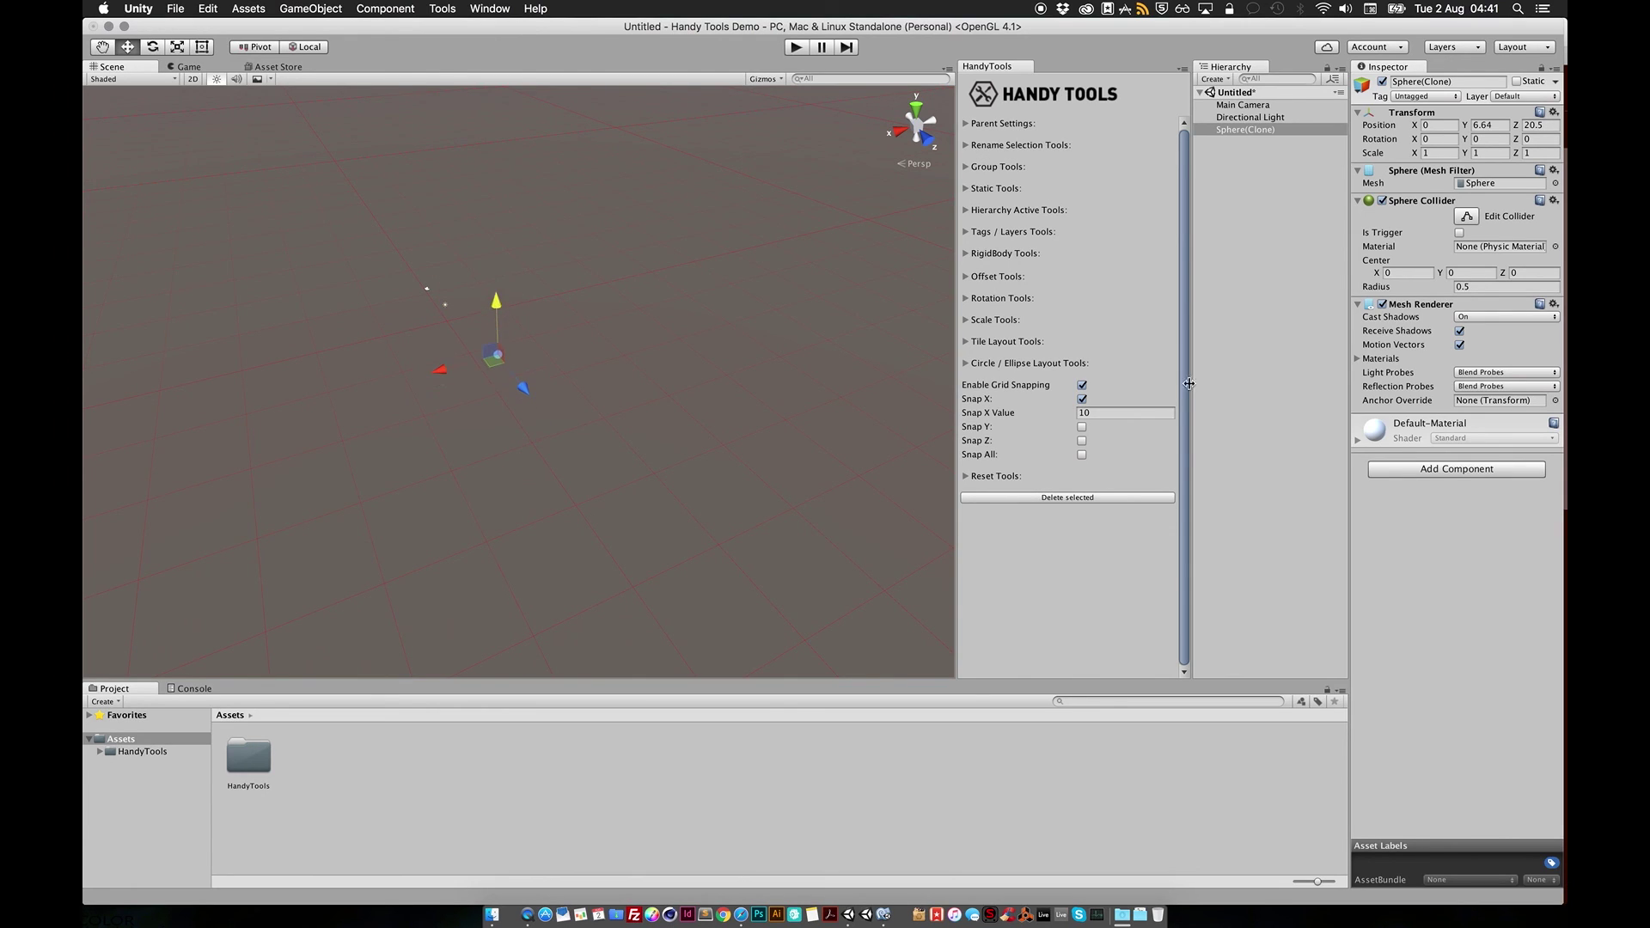
Enable Snap Y, Snap Z and Snap All, then move the sphere with full snapping.
{"action": "left_click", "coordinate": [1081, 428]}
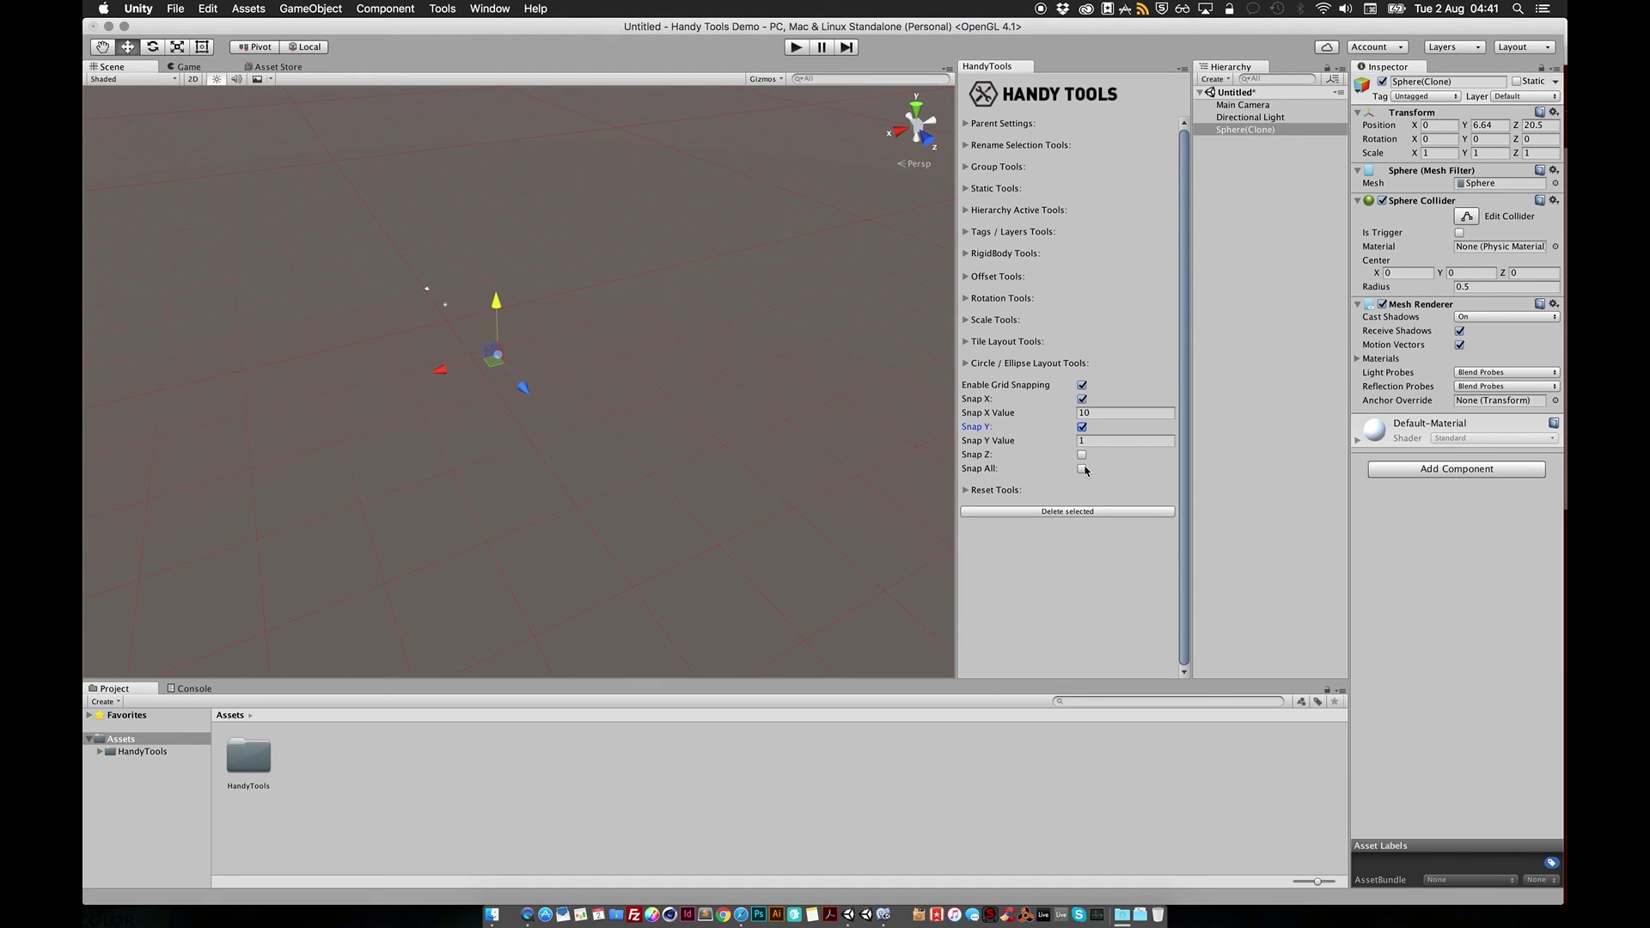
{"action": "left_click", "coordinate": [1081, 455]}
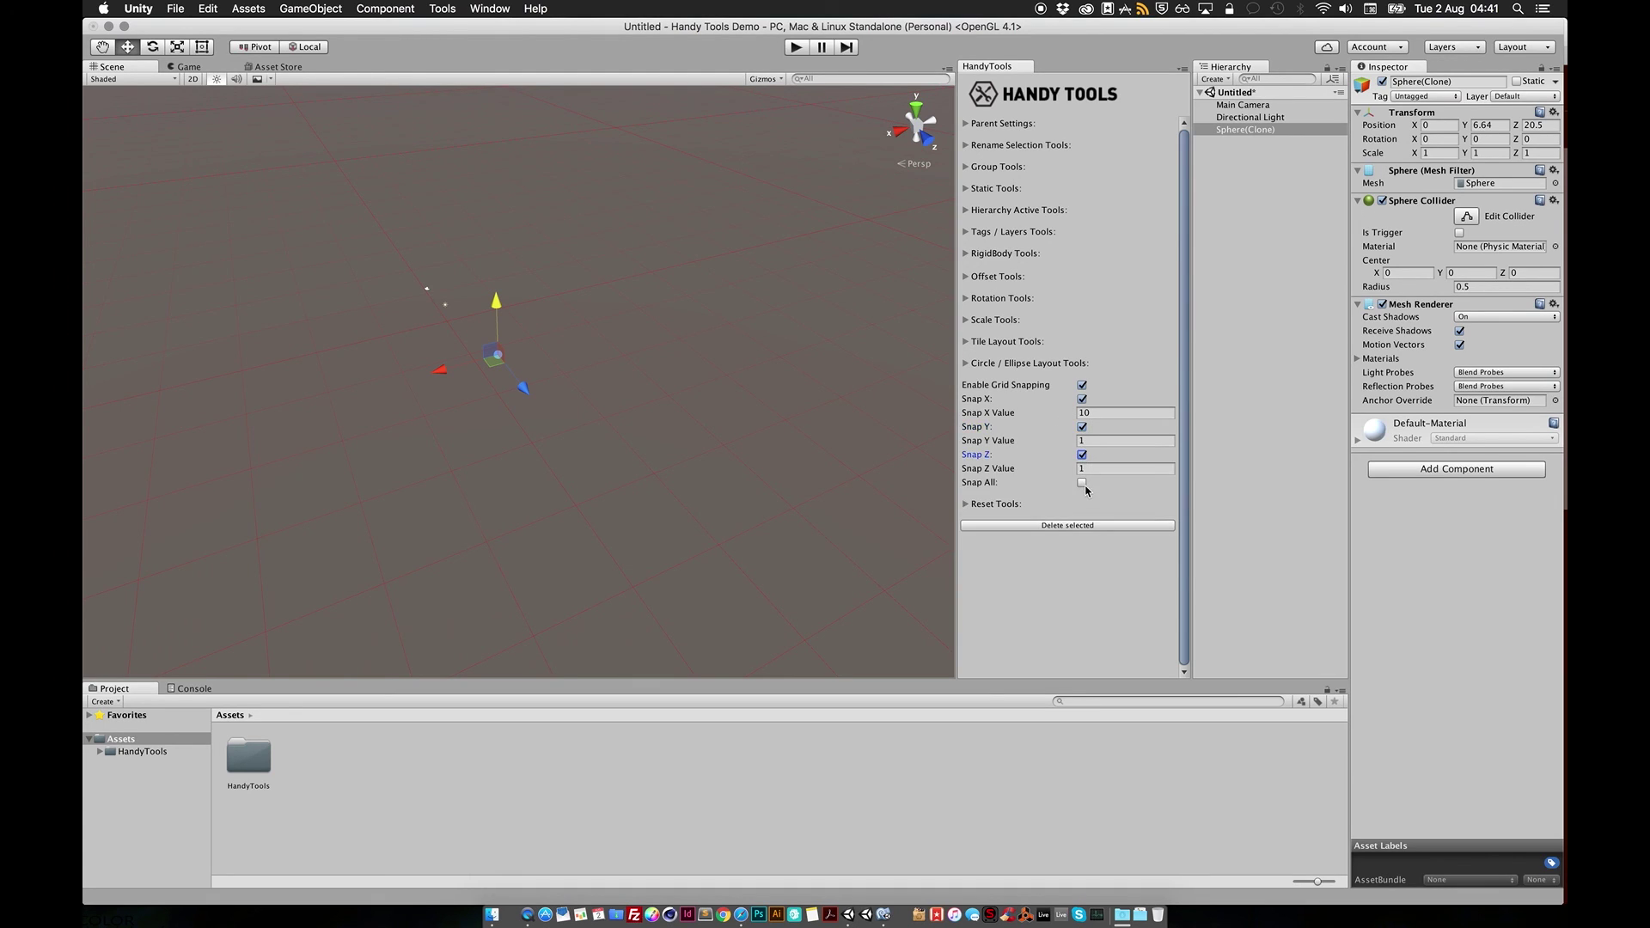
{"action": "left_click", "coordinate": [1082, 484]}
{"action": "mouse_move", "coordinate": [526, 391]}
{"action": "left_mouse_down"}
{"action": "mouse_move", "coordinate": [578, 456]}
{"action": "mouse_move", "coordinate": [507, 400]}
{"action": "left_mouse_up"}
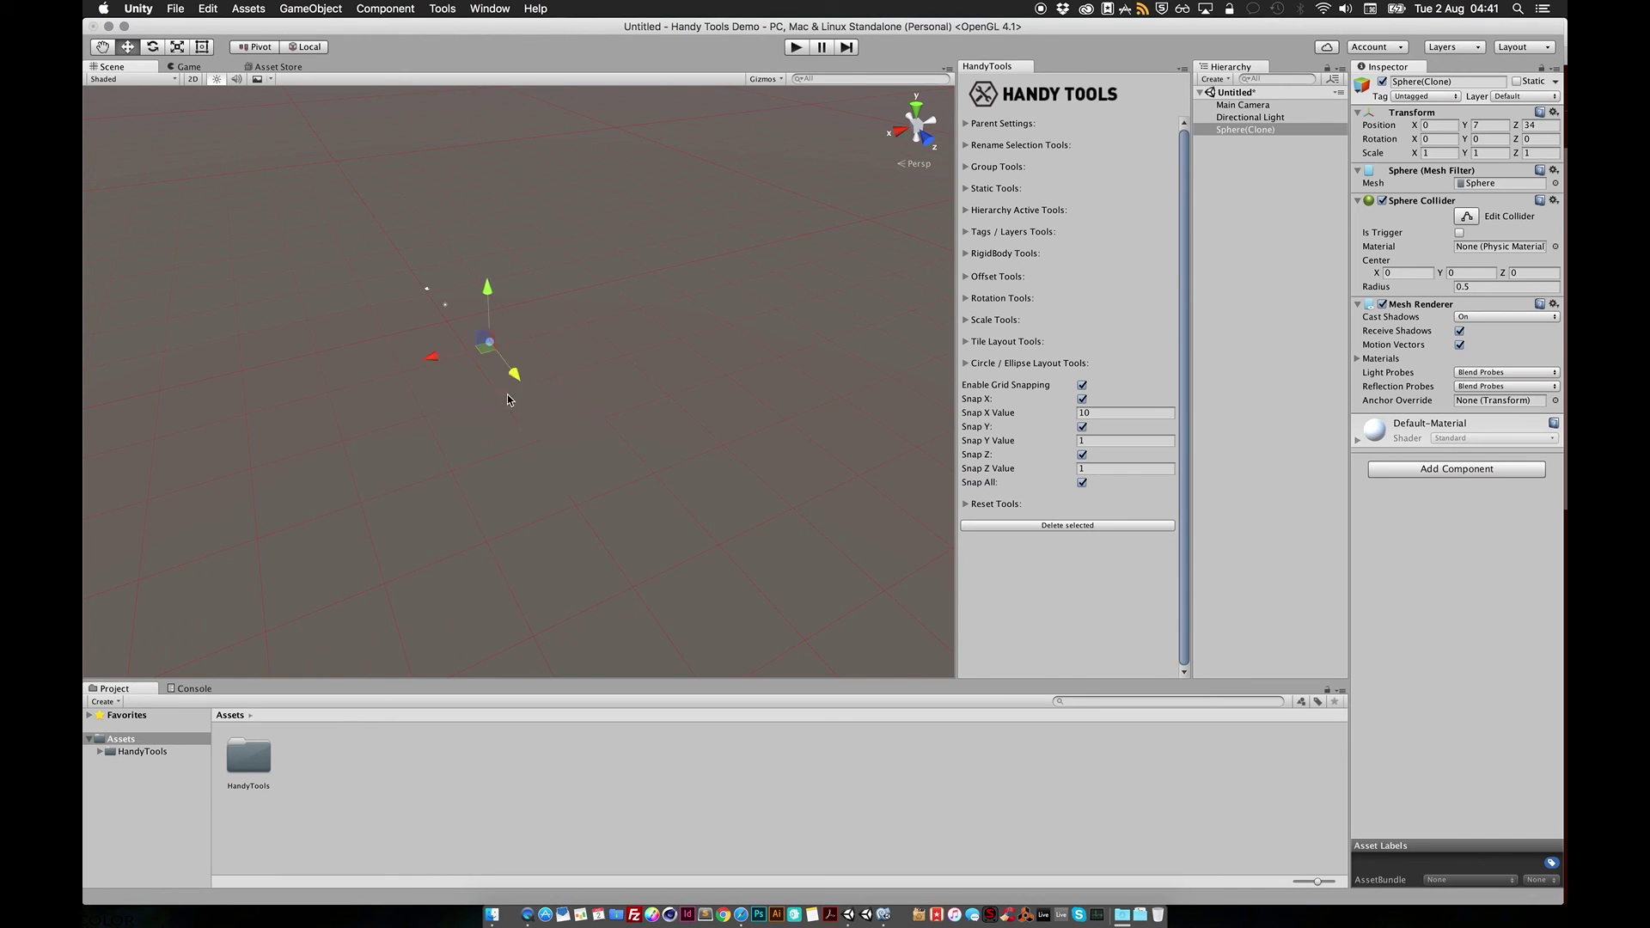
{"action": "left_click", "coordinate": [1000, 505]}
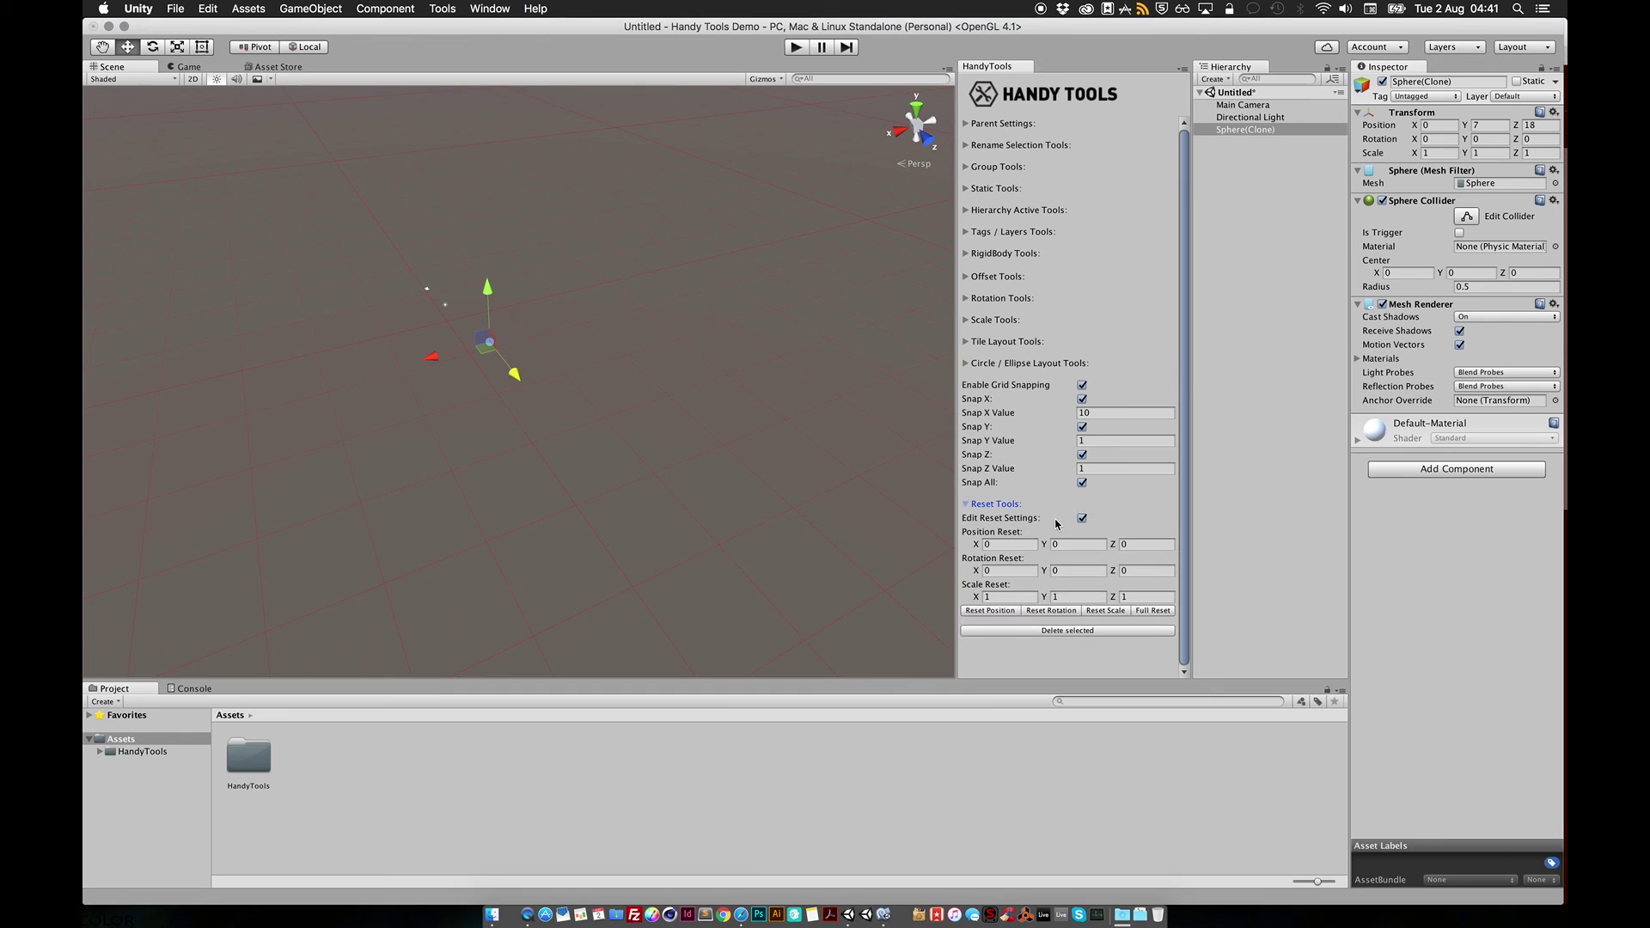
Reset Sphere(Clone) to the origin, then delete it, leaving only Main Camera and Directional Light.
{"action": "left_click", "coordinate": [1011, 611]}
{"action": "left_click", "coordinate": [1055, 634]}
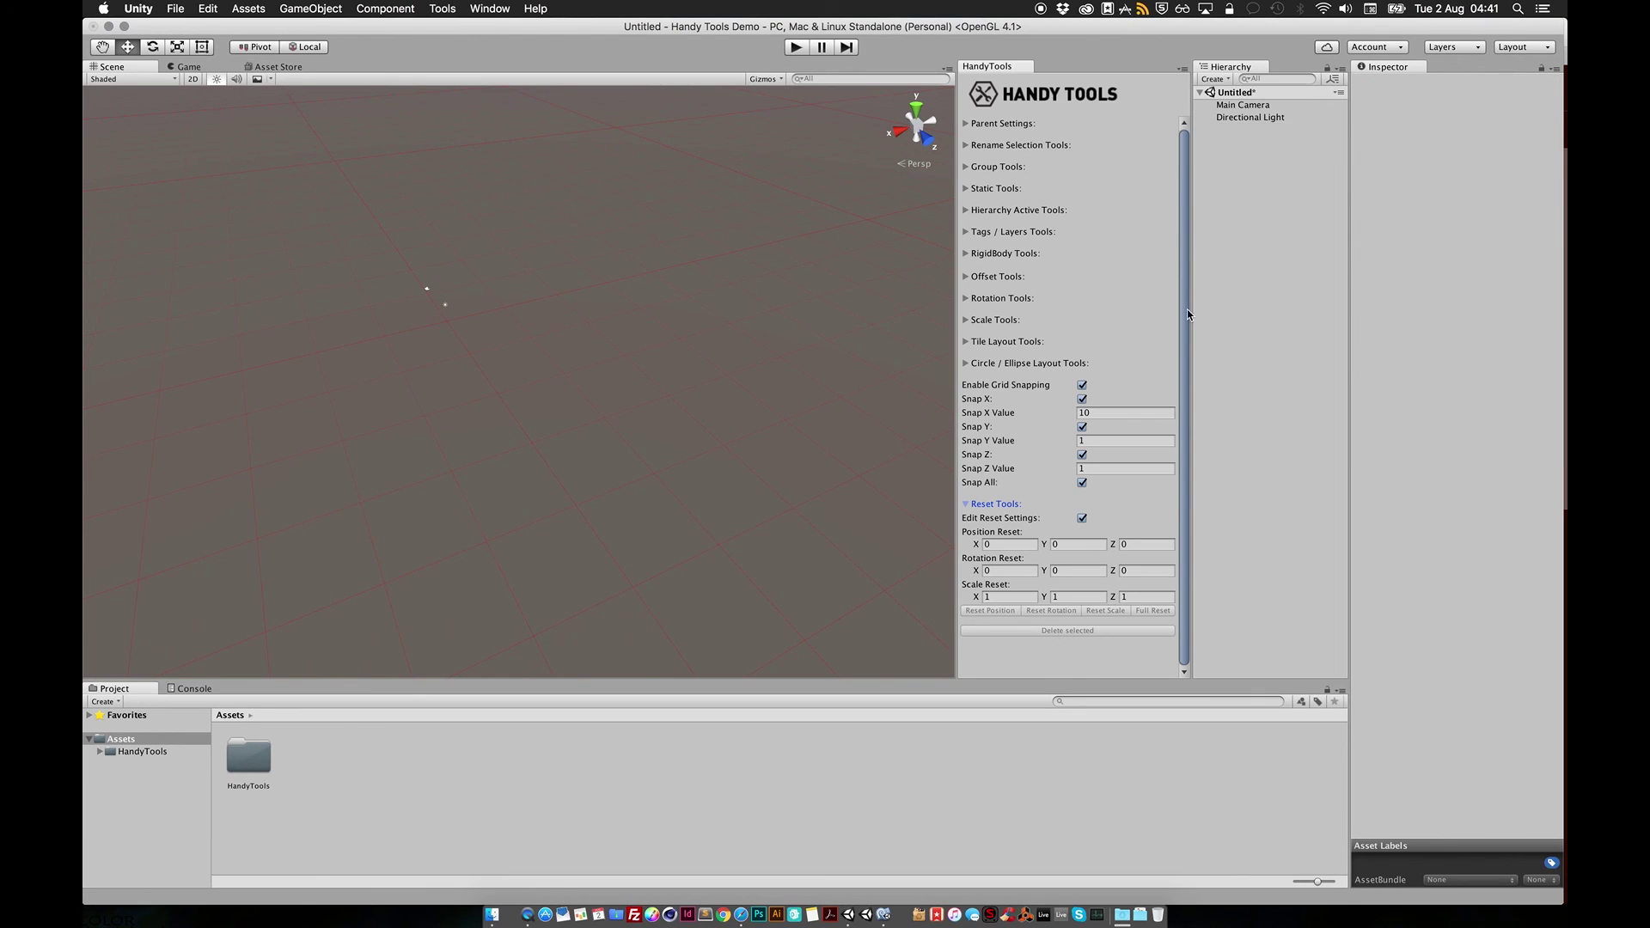